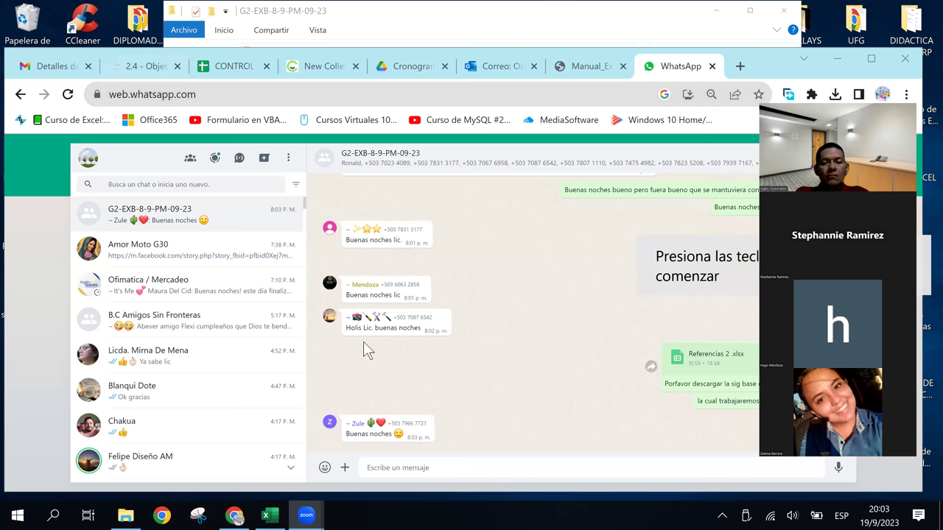
Switch Chrome to the Manual_Excel_Basico.pdf tab with Ctrl+7.
{"action": "key", "text": "ctrl+2"}
{"action": "key", "text": "ctrl+Tab"}
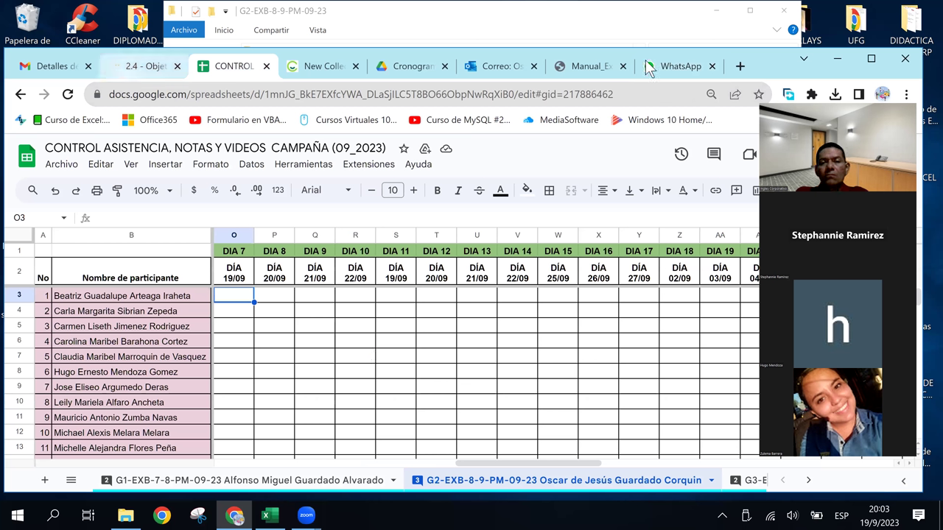
{"action": "key", "text": "ctrl+2"}
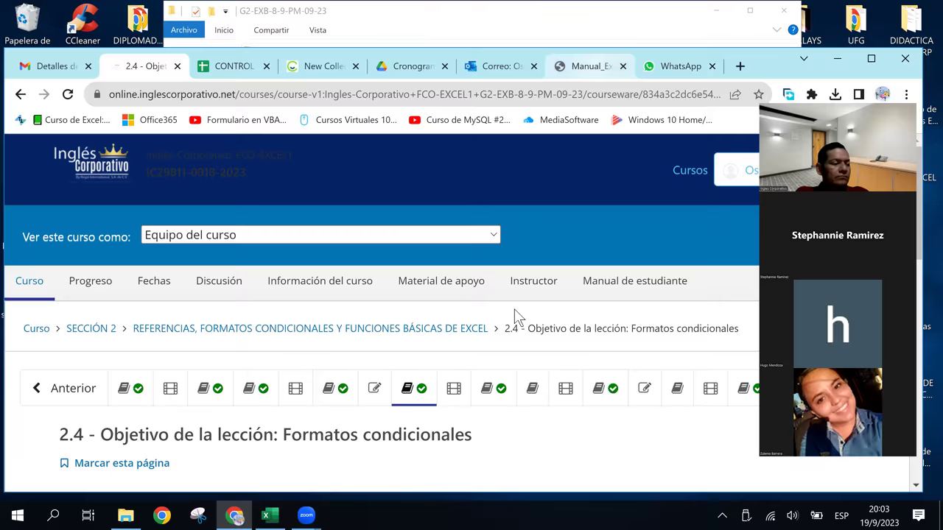
{"action": "key", "text": "ctrl+7"}
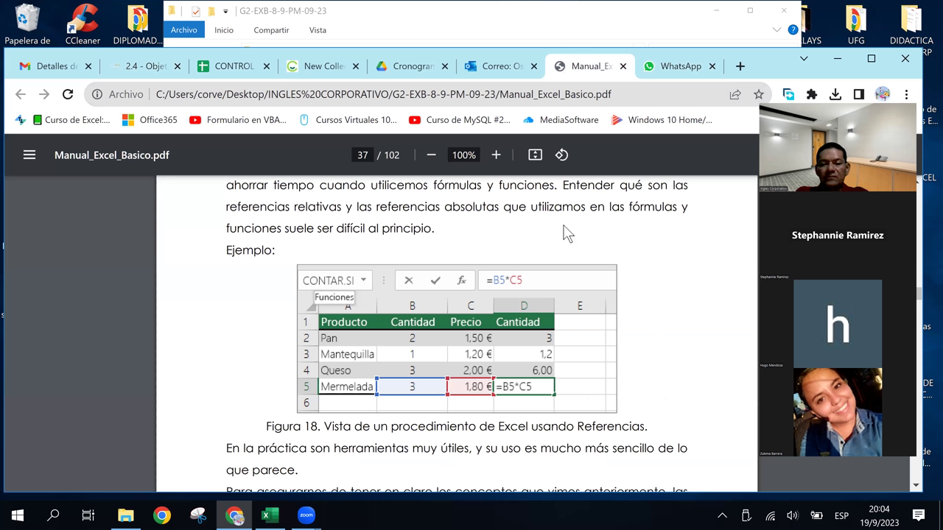
Scroll the PDF from page 37 to page 40, reading exercise steps 01 through 06.
{"action": "scroll", "coordinate": [530, 285], "scroll_direction": "down", "scroll_amount": 3}
{"action": "scroll", "coordinate": [532, 289], "scroll_direction": "down", "scroll_amount": 1}
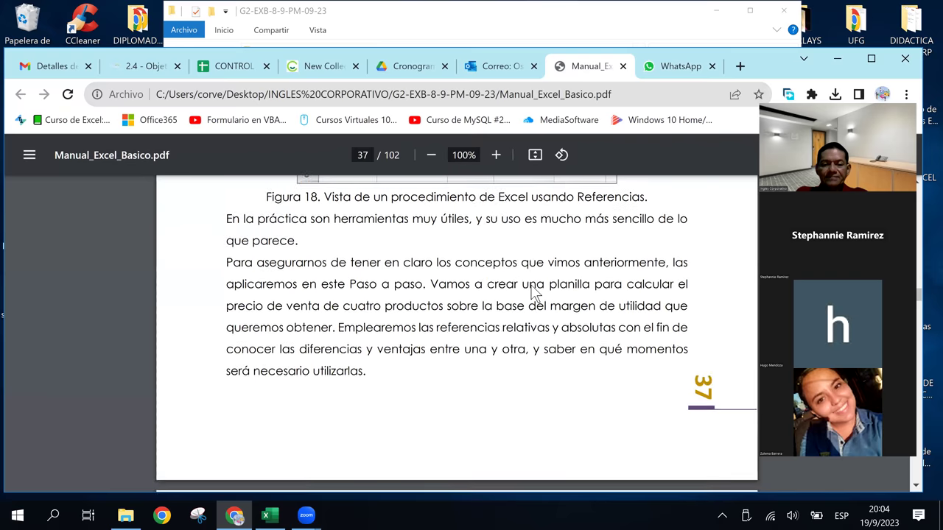
{"action": "scroll", "coordinate": [532, 289], "scroll_direction": "down", "scroll_amount": 4}
{"action": "scroll", "coordinate": [534, 292], "scroll_direction": "down", "scroll_amount": 2}
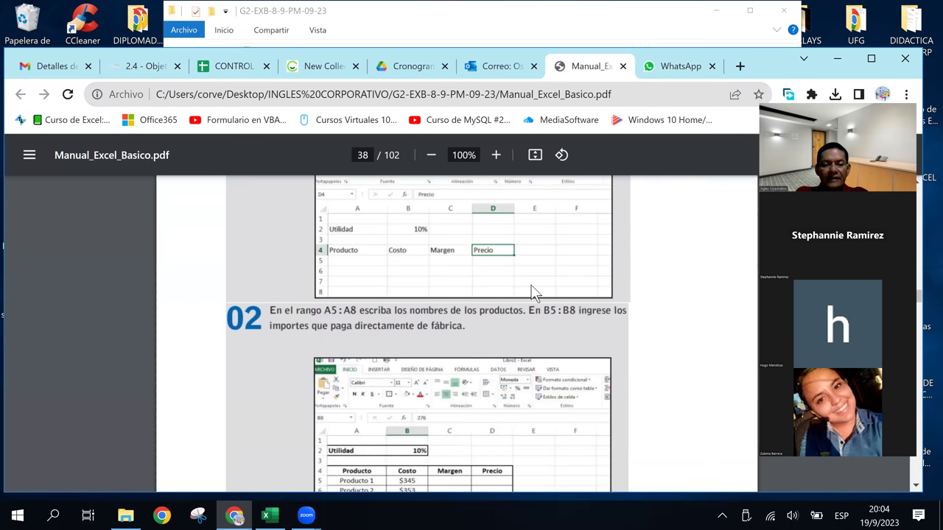
{"action": "scroll", "coordinate": [534, 293], "scroll_direction": "up", "scroll_amount": 6}
{"action": "scroll", "coordinate": [535, 293], "scroll_direction": "down", "scroll_amount": 2}
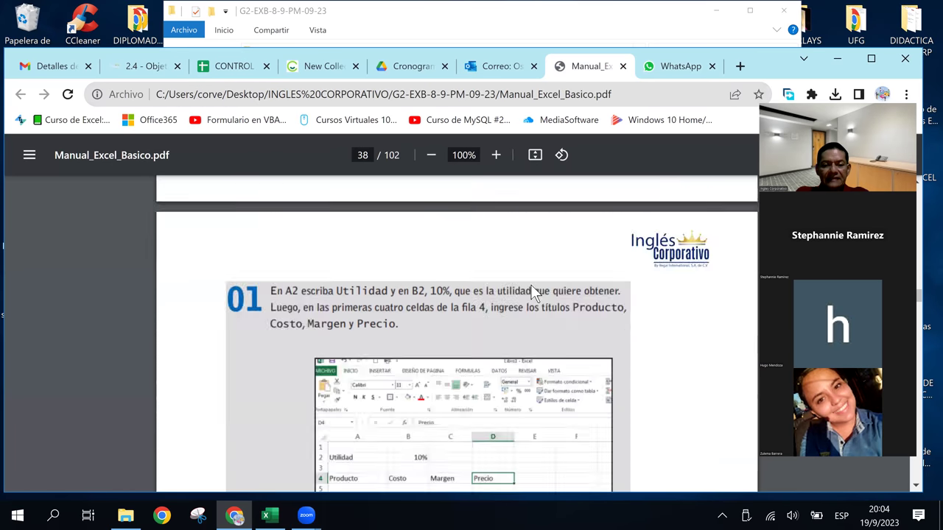
{"action": "scroll", "coordinate": [535, 292], "scroll_direction": "down", "scroll_amount": 3}
{"action": "scroll", "coordinate": [535, 292], "scroll_direction": "down", "scroll_amount": 2}
{"action": "scroll", "coordinate": [535, 292], "scroll_direction": "down", "scroll_amount": 1}
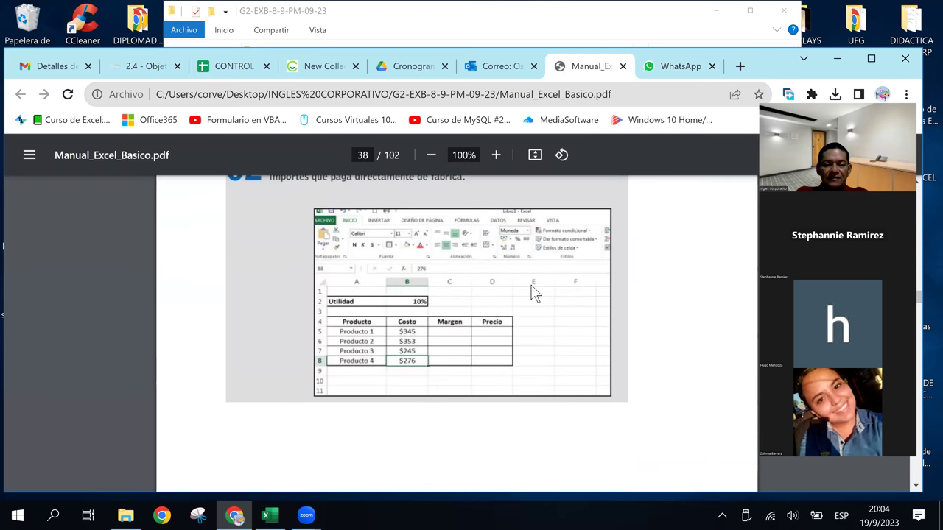
{"action": "scroll", "coordinate": [535, 292], "scroll_direction": "down", "scroll_amount": 2}
{"action": "scroll", "coordinate": [535, 292], "scroll_direction": "down", "scroll_amount": 1}
{"action": "scroll", "coordinate": [535, 293], "scroll_direction": "down", "scroll_amount": 3}
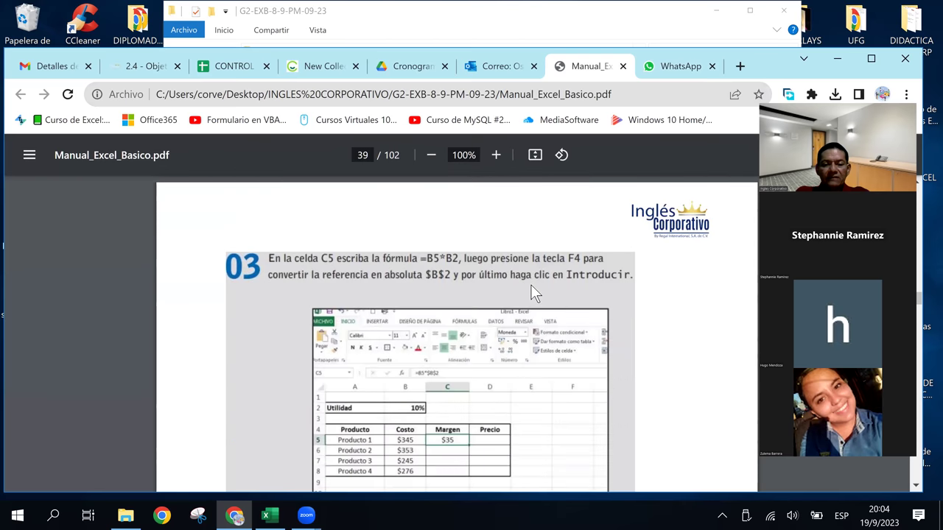
{"action": "scroll", "coordinate": [535, 292], "scroll_direction": "down", "scroll_amount": 2}
{"action": "scroll", "coordinate": [535, 293], "scroll_direction": "down", "scroll_amount": 1}
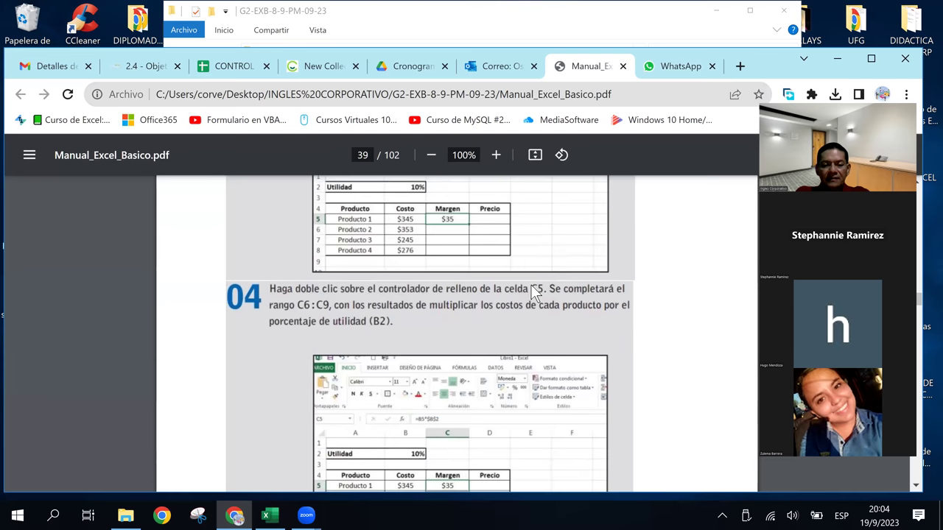
{"action": "scroll", "coordinate": [535, 293], "scroll_direction": "down", "scroll_amount": 2}
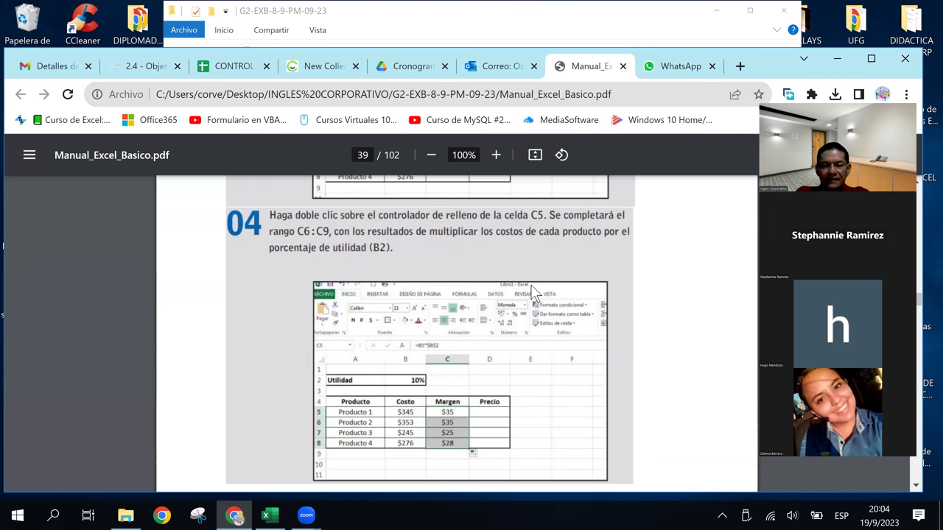
{"action": "scroll", "coordinate": [535, 293], "scroll_direction": "down", "scroll_amount": 2}
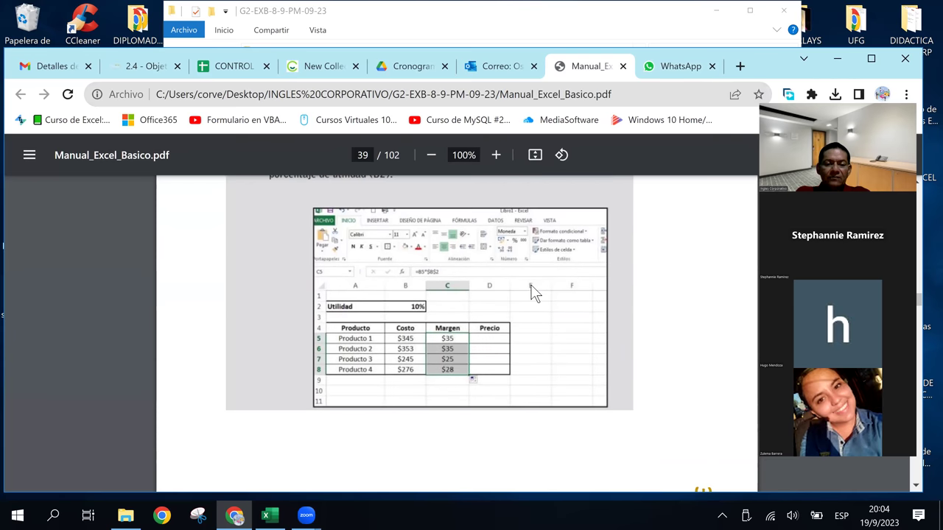
{"action": "scroll", "coordinate": [535, 293], "scroll_direction": "down", "scroll_amount": 3}
{"action": "scroll", "coordinate": [535, 293], "scroll_direction": "down", "scroll_amount": 4}
{"action": "scroll", "coordinate": [535, 292], "scroll_direction": "down", "scroll_amount": 1}
{"action": "scroll", "coordinate": [535, 293], "scroll_direction": "down", "scroll_amount": 4}
{"action": "scroll", "coordinate": [535, 292], "scroll_direction": "down", "scroll_amount": 3}
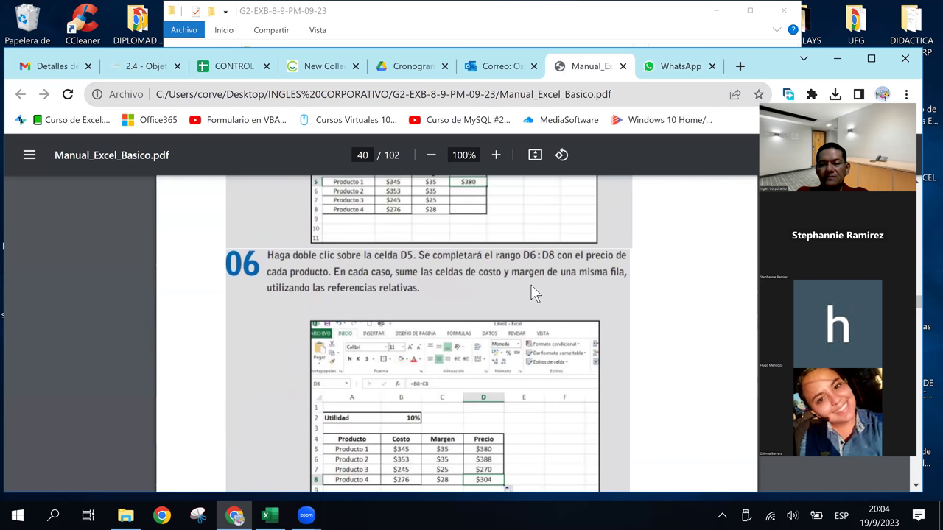
{"action": "scroll", "coordinate": [532, 286], "scroll_direction": "down", "scroll_amount": 1}
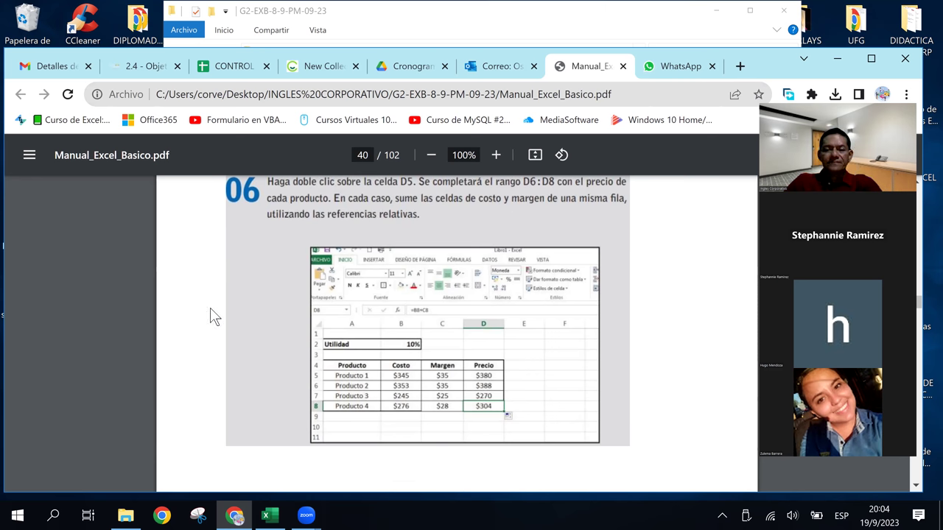
{"action": "scroll", "coordinate": [416, 320], "scroll_direction": "down", "scroll_amount": 2}
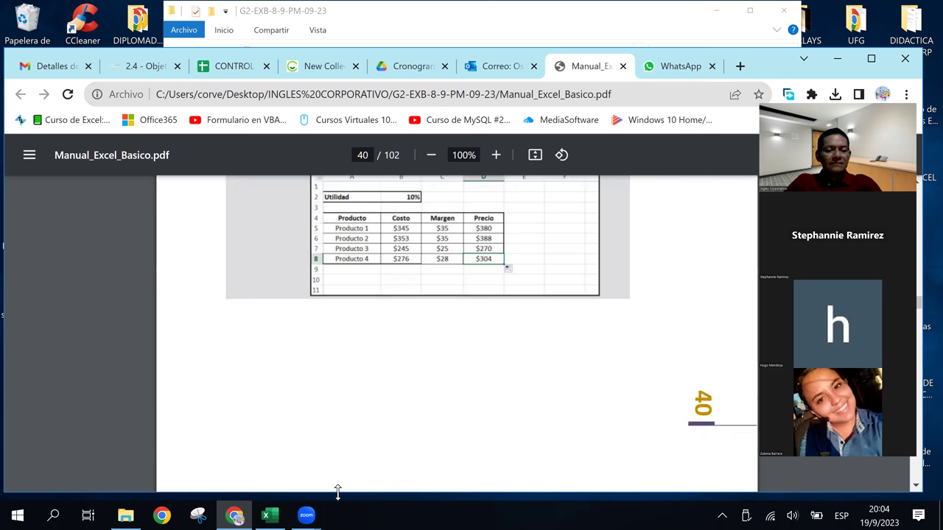
Open Referencias 2 .xlsx from Excel's Archivo recent workbooks list.
{"action": "left_click", "coordinate": [273, 516]}
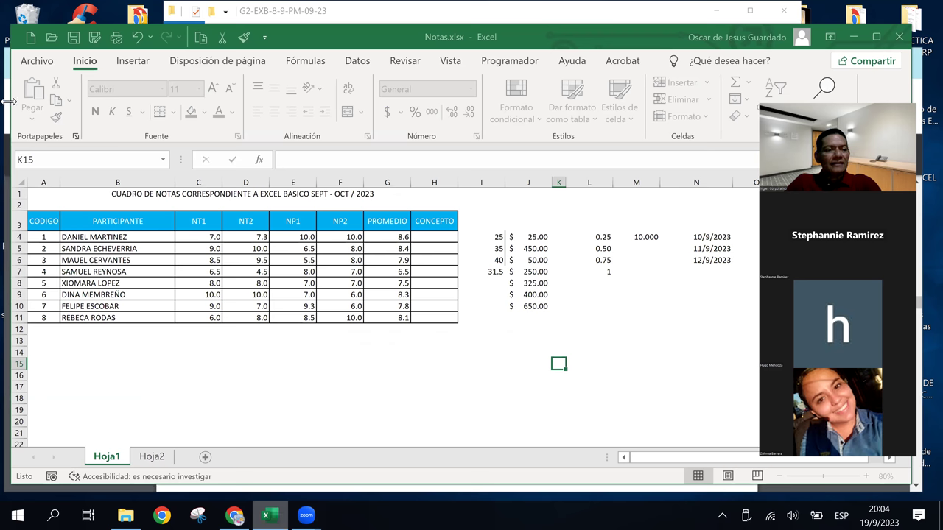
{"action": "left_click", "coordinate": [36, 62]}
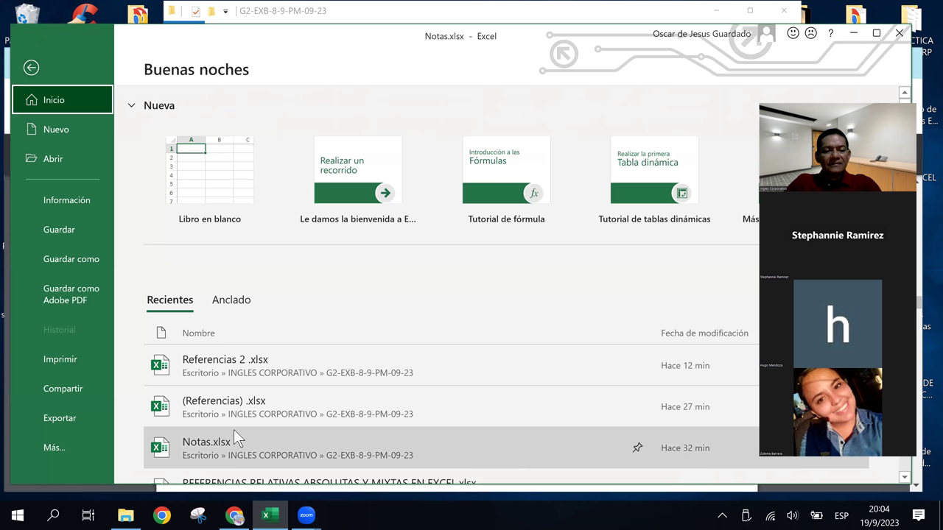
{"action": "left_click", "coordinate": [236, 362]}
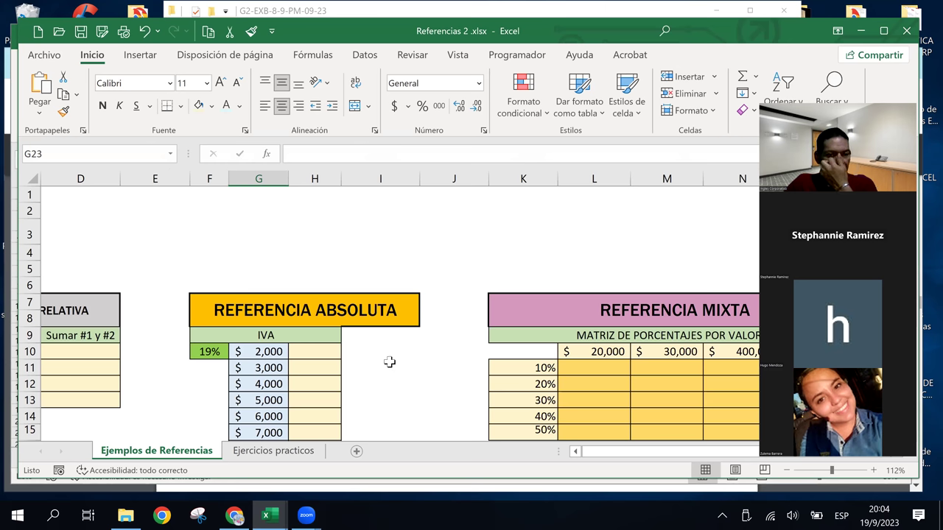
{"action": "left_click", "coordinate": [435, 369]}
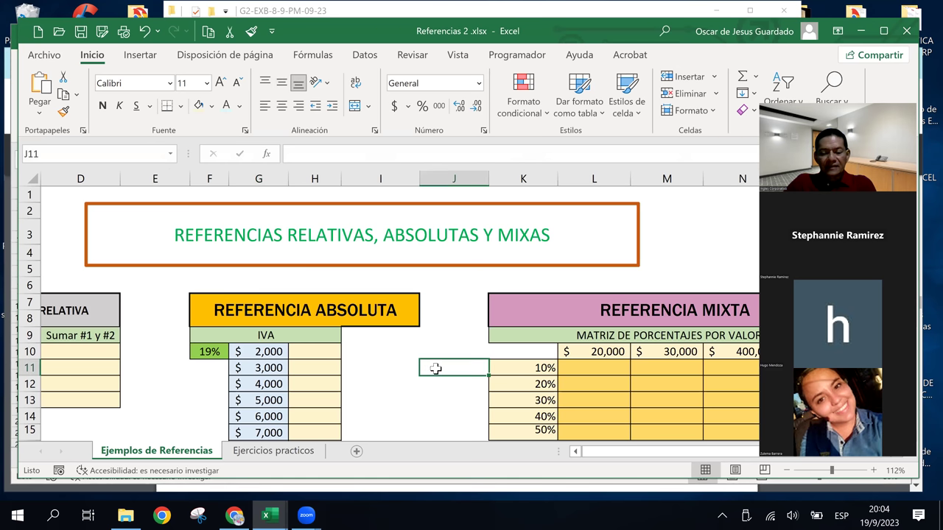
{"action": "key", "text": "Left"}
{"action": "key", "text": "Left"}
{"action": "key", "text": "Left"}
{"action": "key", "text": "Left"}
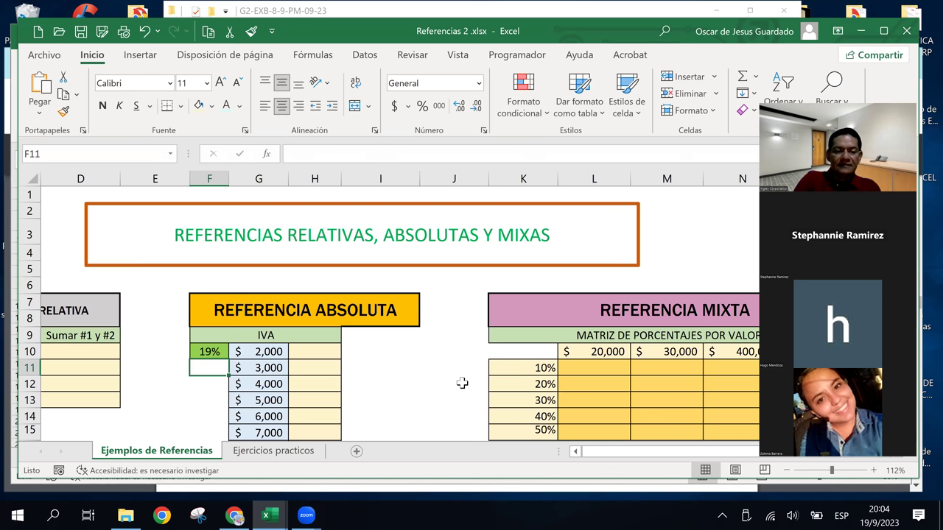
{"action": "key", "text": "Left"}
{"action": "key", "text": "Left"}
{"action": "key", "text": "Left"}
{"action": "key", "text": "Left"}
{"action": "key", "text": "Left"}
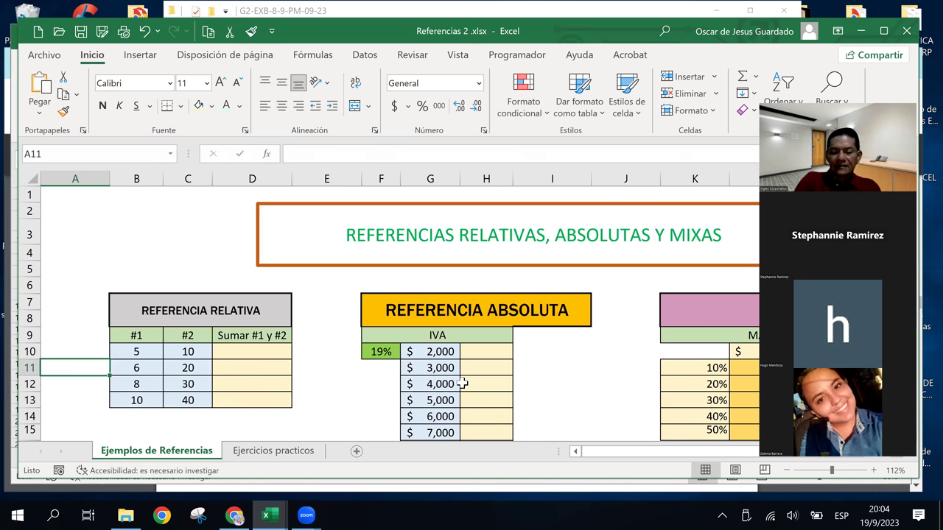
{"action": "key", "text": "Right"}
{"action": "key", "text": "Up"}
{"action": "key", "text": "Up"}
{"action": "key", "text": "Up"}
{"action": "key", "text": "Up"}
{"action": "key", "text": "Up"}
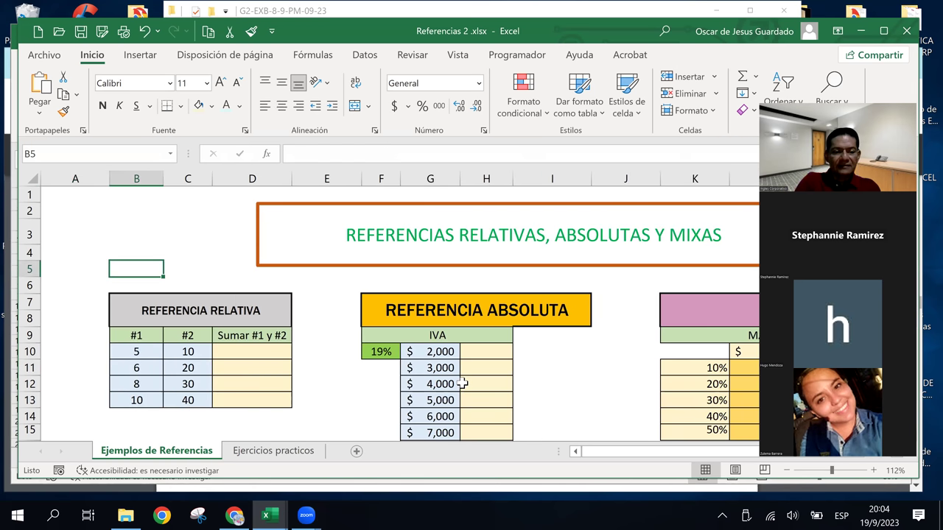
{"action": "key", "text": "Down"}
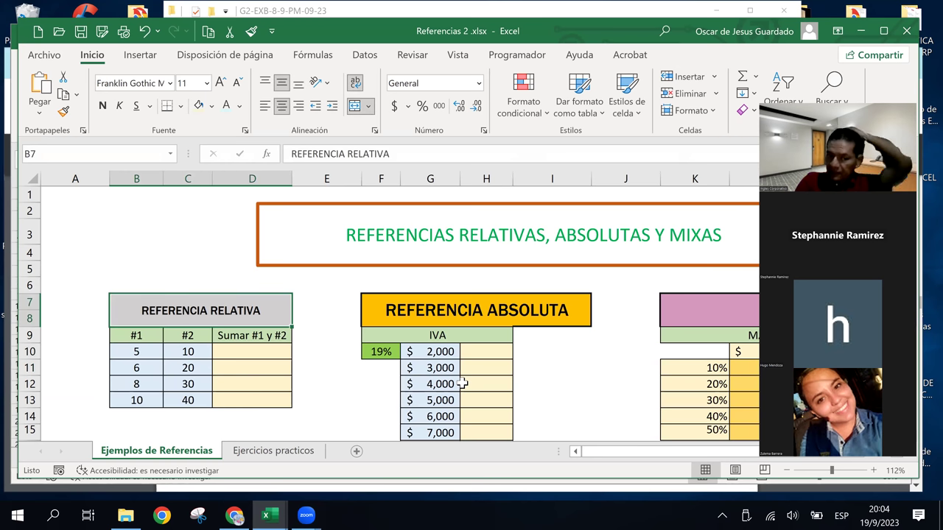
{"action": "key", "text": "Up"}
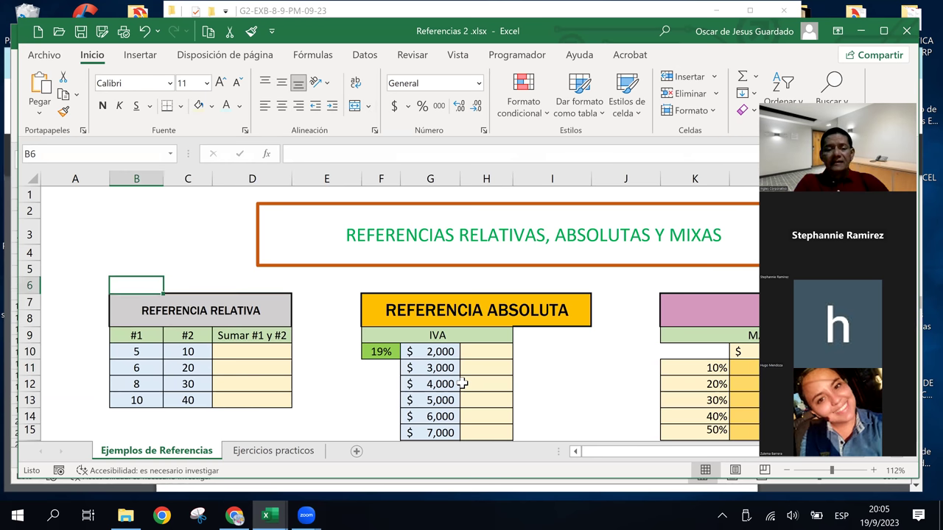
{"action": "key", "text": "Down"}
{"action": "key", "text": "Up"}
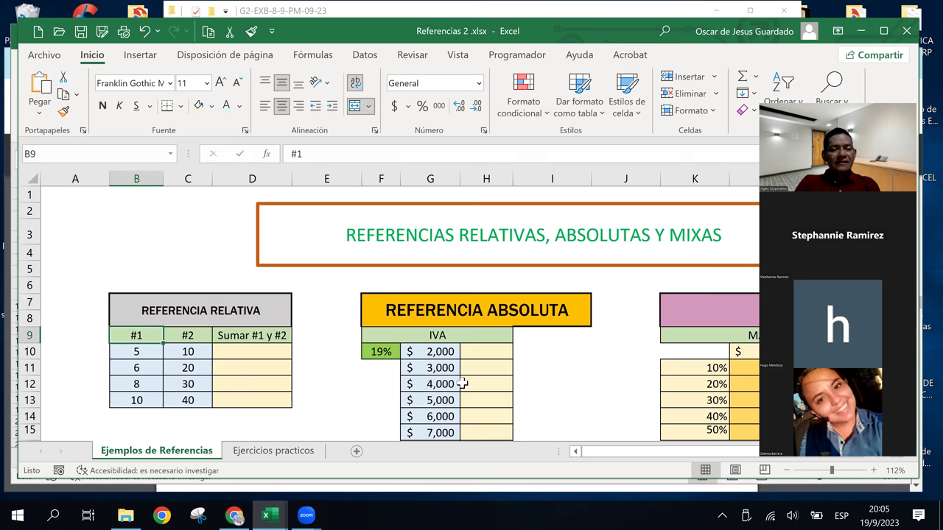
{"action": "key", "text": "Down"}
{"action": "key", "text": "Down"}
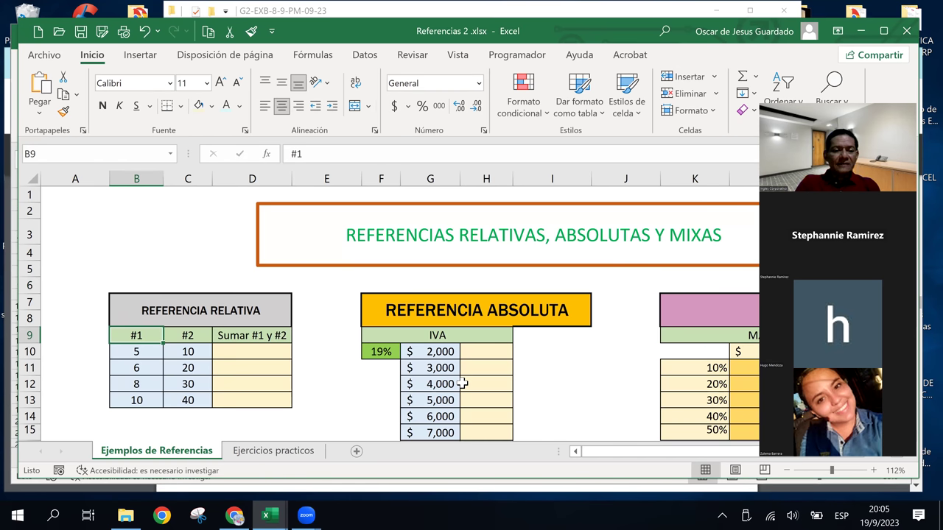
{"action": "key", "text": "Right"}
{"action": "key", "text": "Left"}
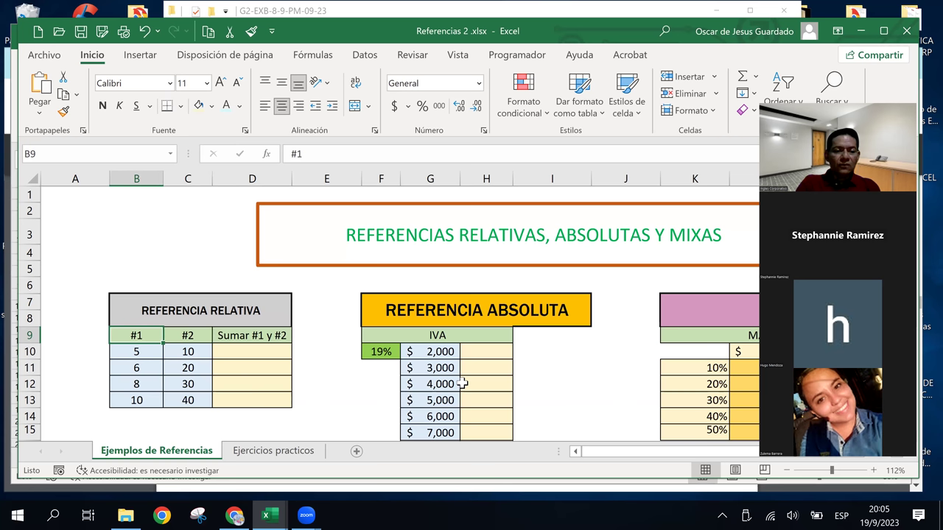
{"action": "key", "text": "Right"}
{"action": "key", "text": "Down"}
{"action": "key", "text": "Up"}
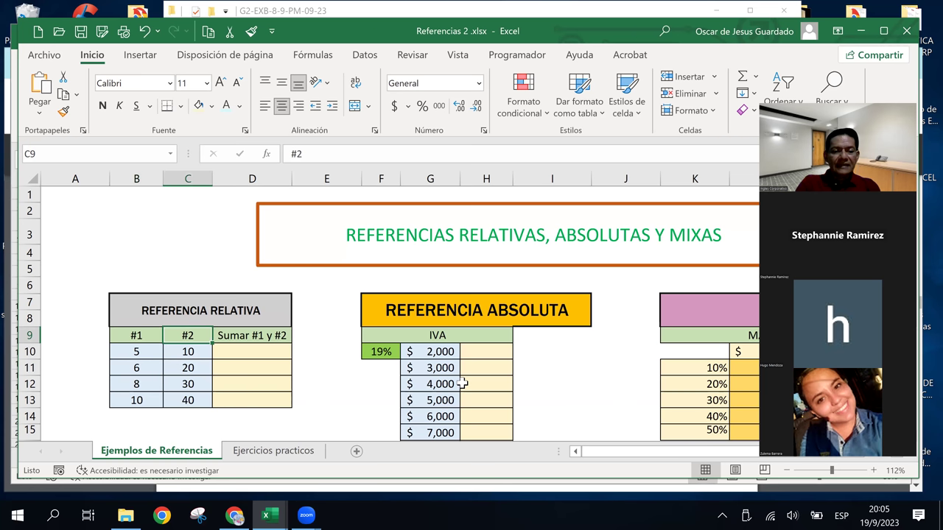
{"action": "key", "text": "Right"}
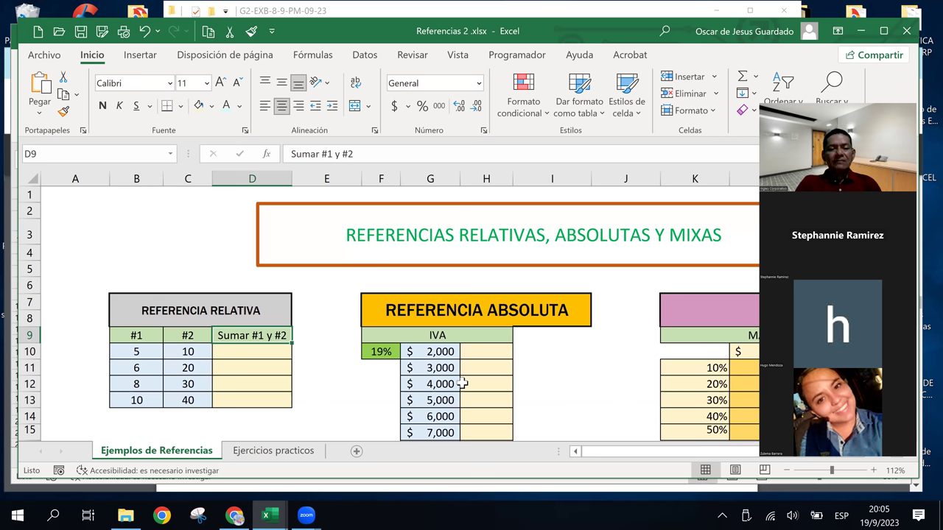
{"action": "key", "text": "Down"}
{"action": "key", "text": "Up"}
{"action": "key", "text": "Down"}
{"action": "key", "text": "Up"}
{"action": "key", "text": "Down"}
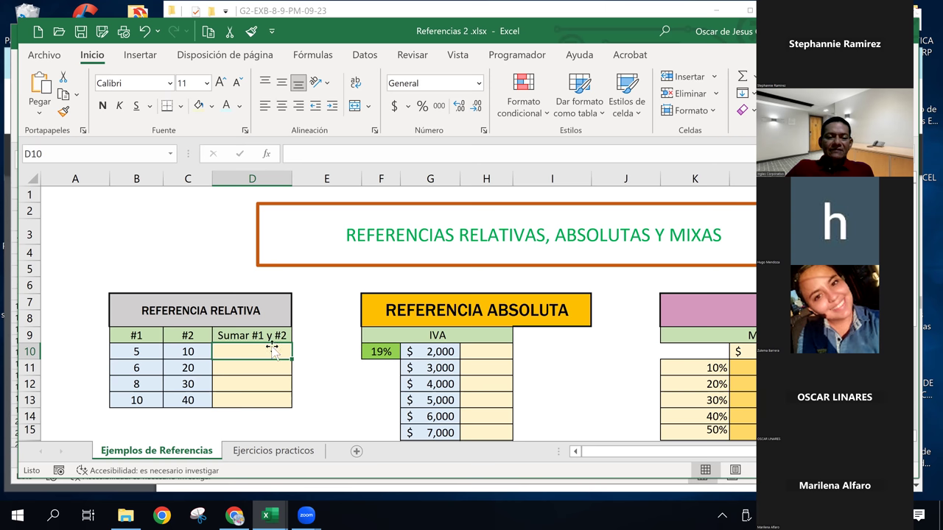
Enter the sum formula =+B10+C10 in D10.
{"action": "left_click", "coordinate": [370, 372], "text": "shift"}
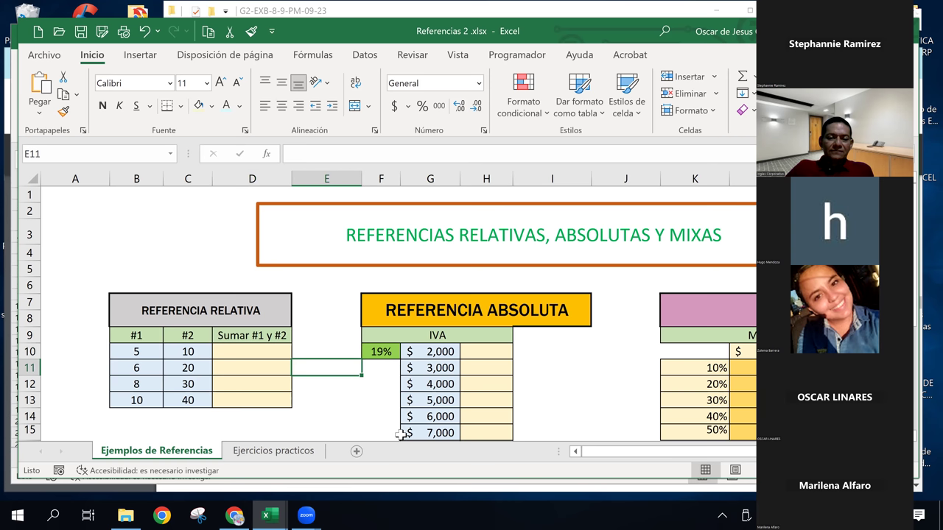
{"action": "left_click", "coordinate": [263, 351]}
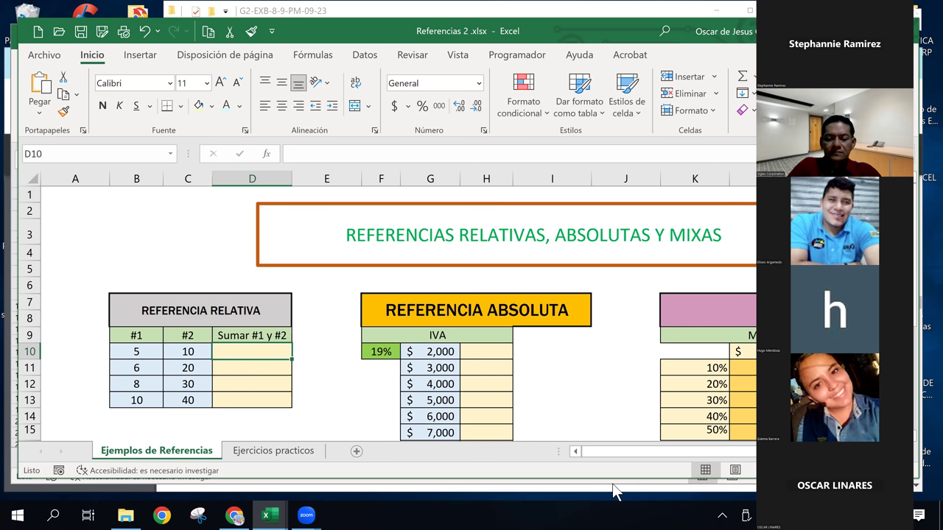
{"action": "type", "text": "+"}
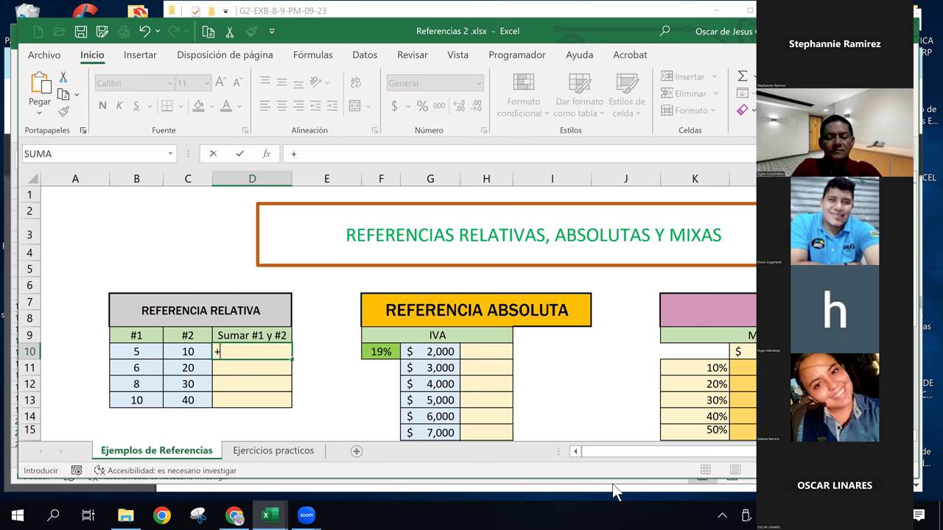
{"action": "key", "text": "Left"}
{"action": "key", "text": "Left"}
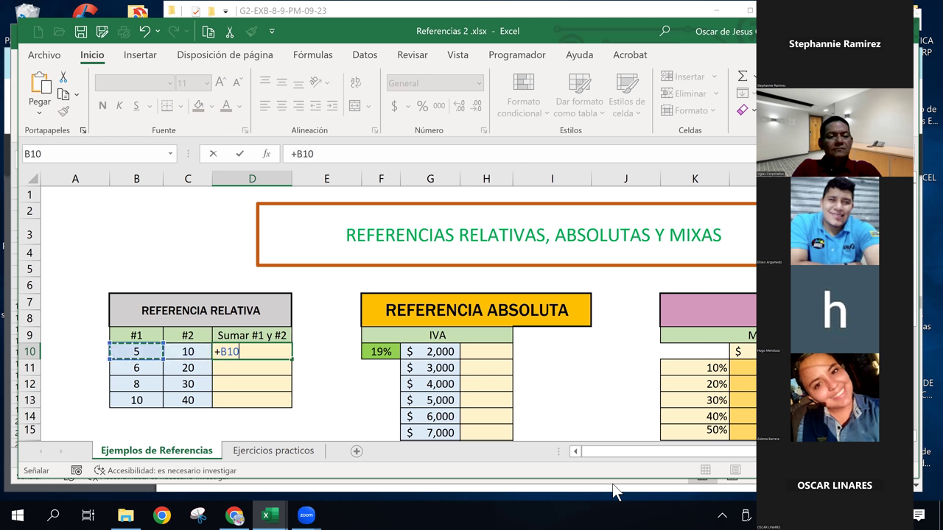
{"action": "type", "text": "+"}
{"action": "key", "text": "Left"}
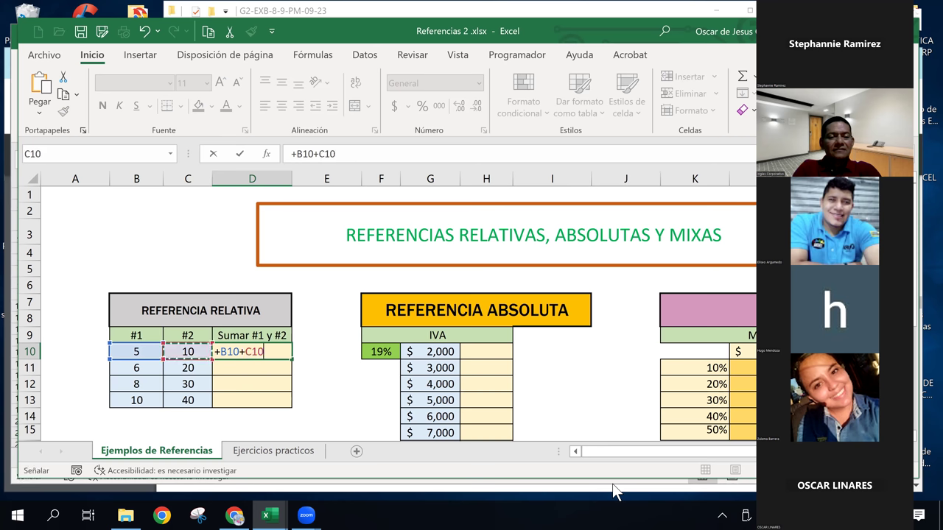
{"action": "key", "text": "Return"}
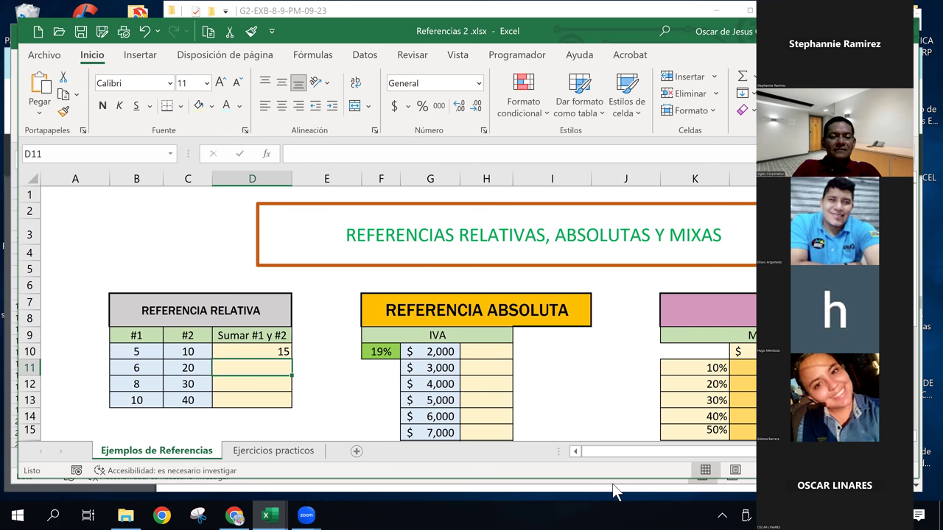
Copy the D10 formula down to D13, giving 15, 26, 38 and 50.
{"action": "key", "text": "Up"}
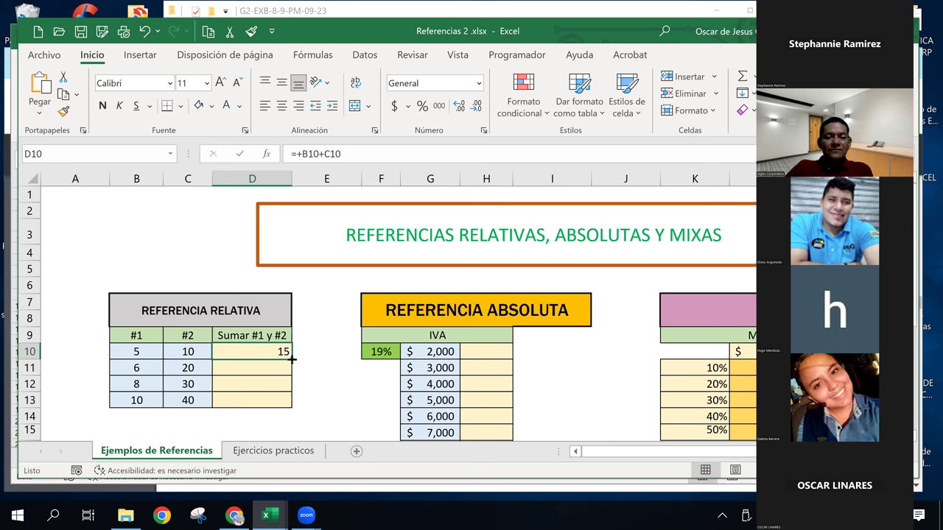
{"action": "double_click", "coordinate": [292, 359]}
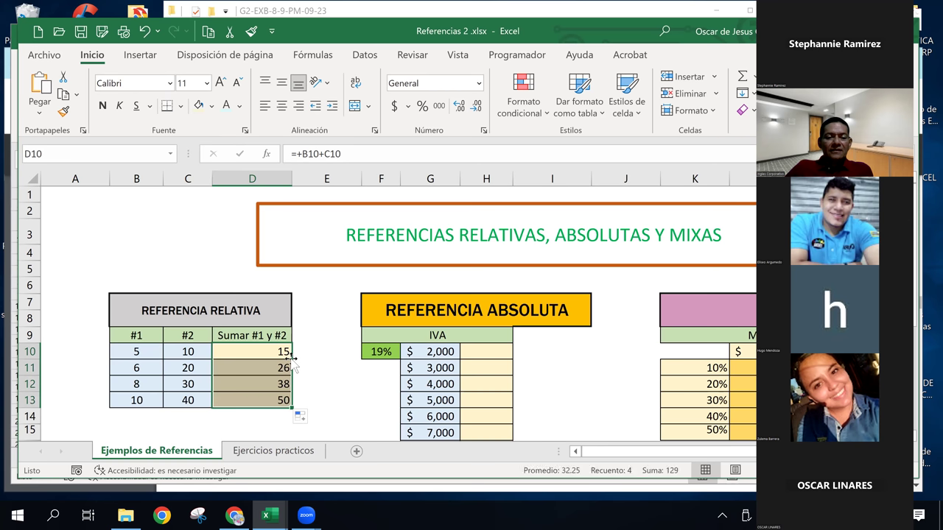
{"action": "left_click", "coordinate": [240, 345]}
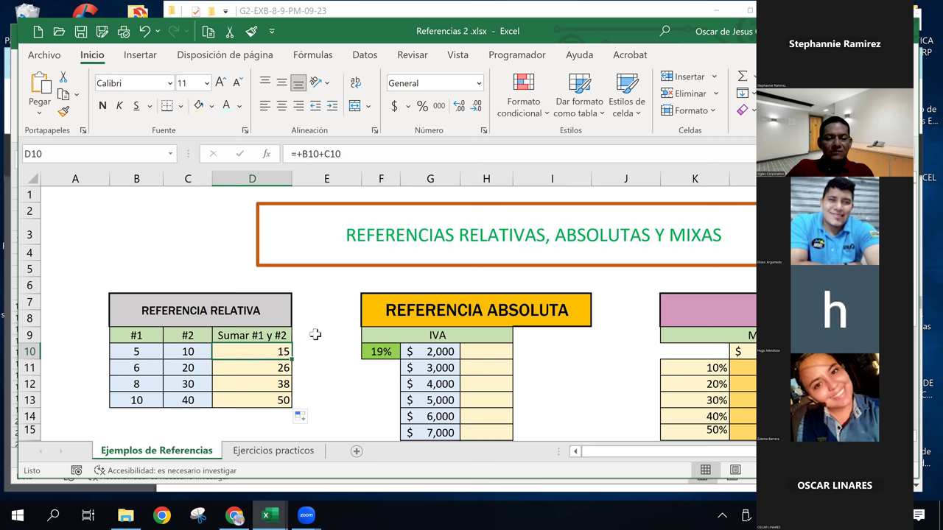
{"action": "left_click", "coordinate": [487, 352]}
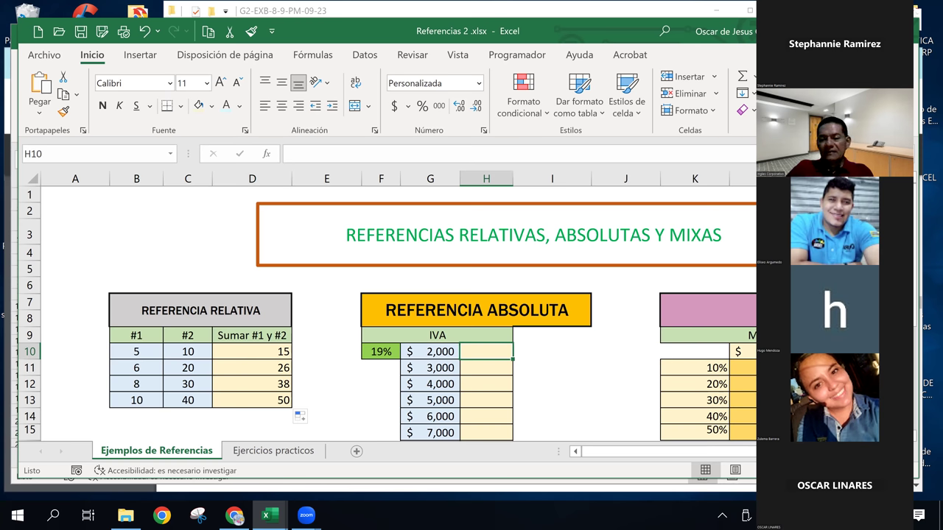
{"action": "left_click", "coordinate": [814, 516]}
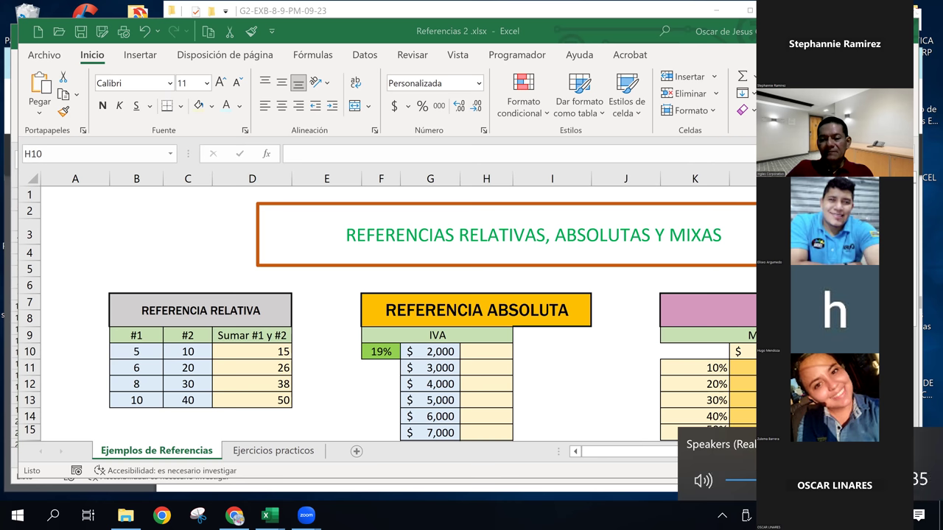
{"action": "left_click", "coordinate": [657, 476]}
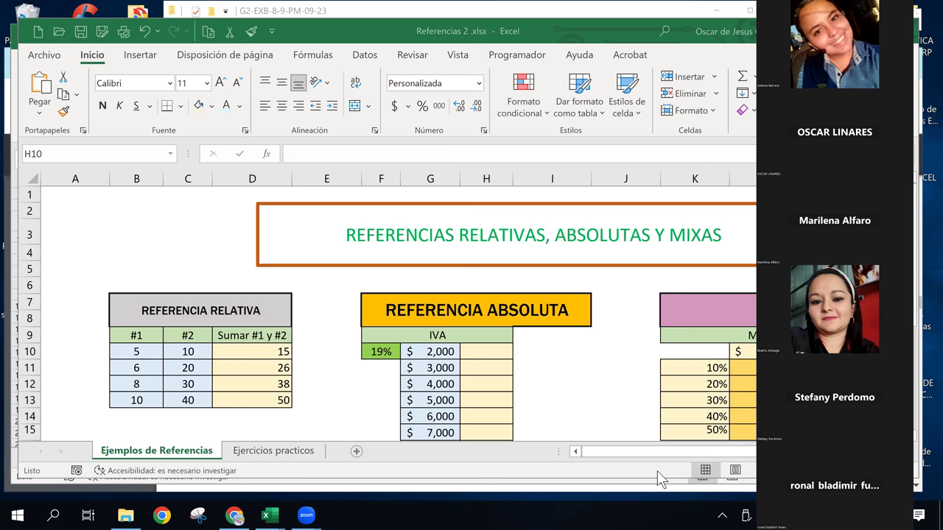
{"action": "left_click", "coordinate": [483, 350]}
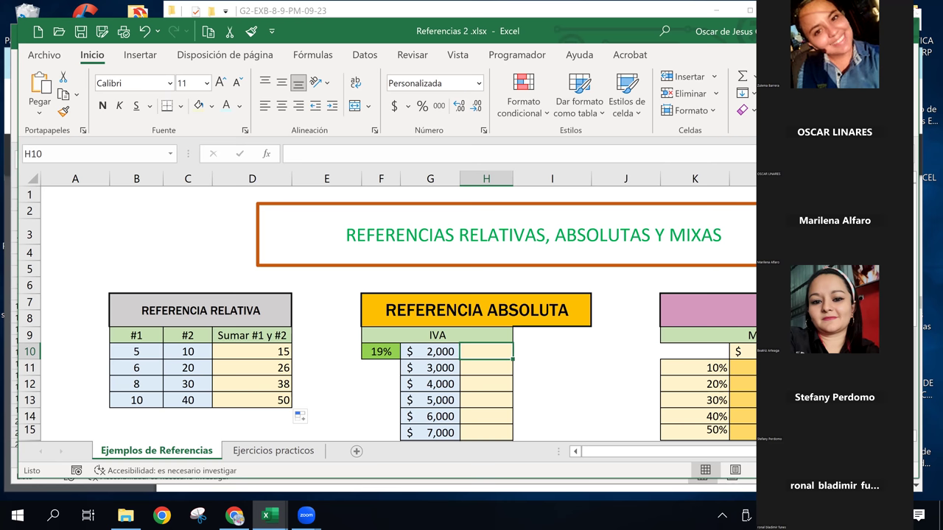
{"action": "left_click", "coordinate": [527, 357]}
{"action": "left_click", "coordinate": [493, 350]}
Minimize the PDF viewer to reveal the G2-EXB-8-9-PM-09-23 folder.
{"action": "key", "text": "alt+Tab"}
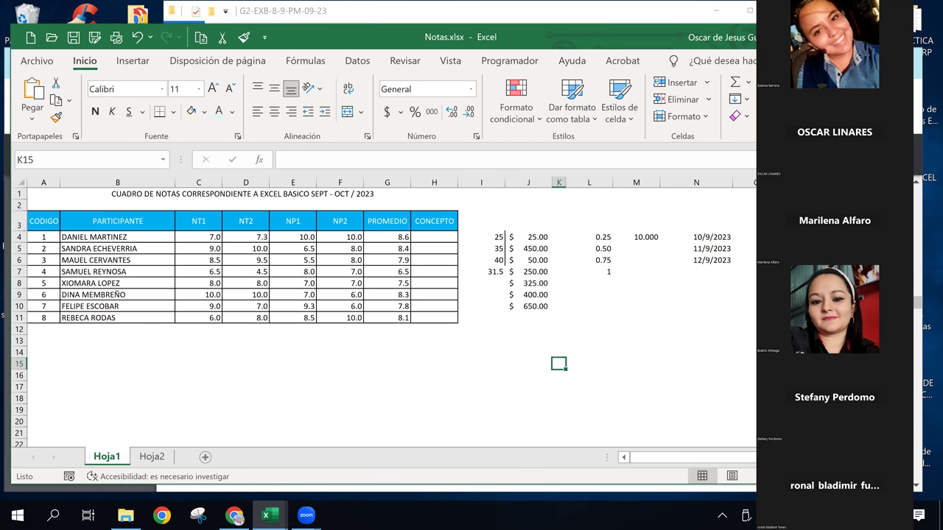
{"action": "key", "text": "alt+Tab"}
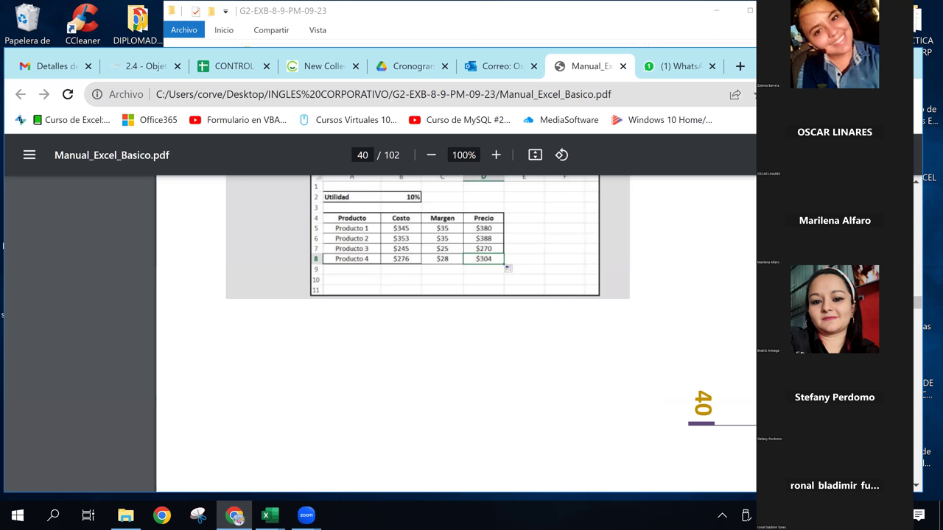
{"action": "key", "text": "super+Down"}
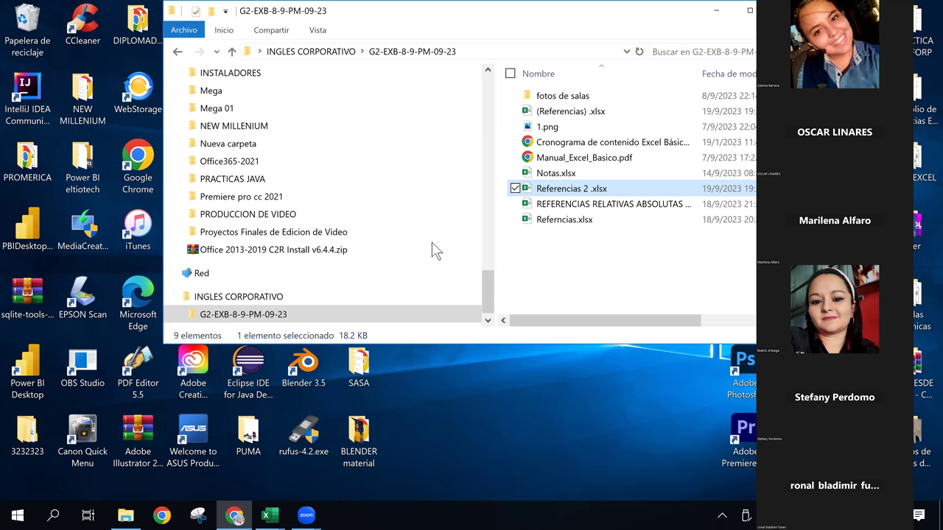
Open Referencias 2 .xlsx with Excel via Abrir con, then minimize the folder.
{"action": "double_click", "coordinate": [527, 188]}
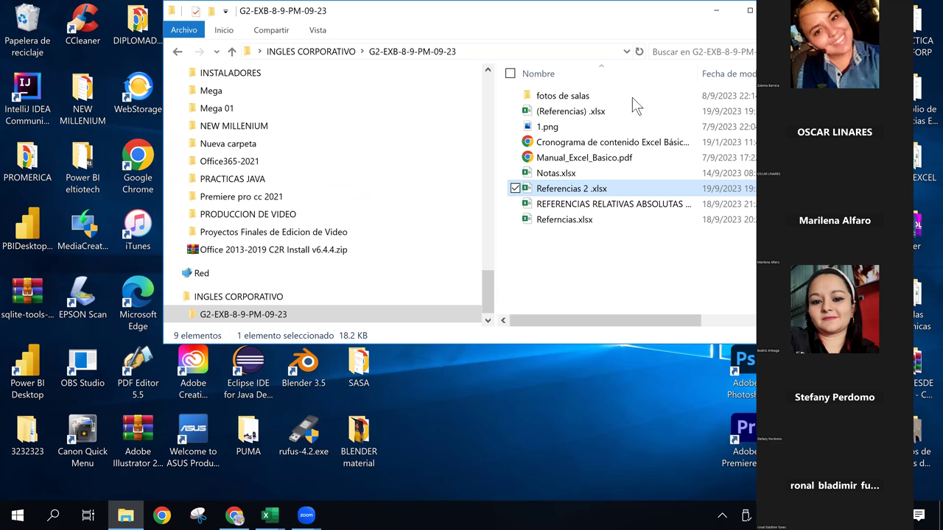
{"action": "right_click", "coordinate": [563, 190]}
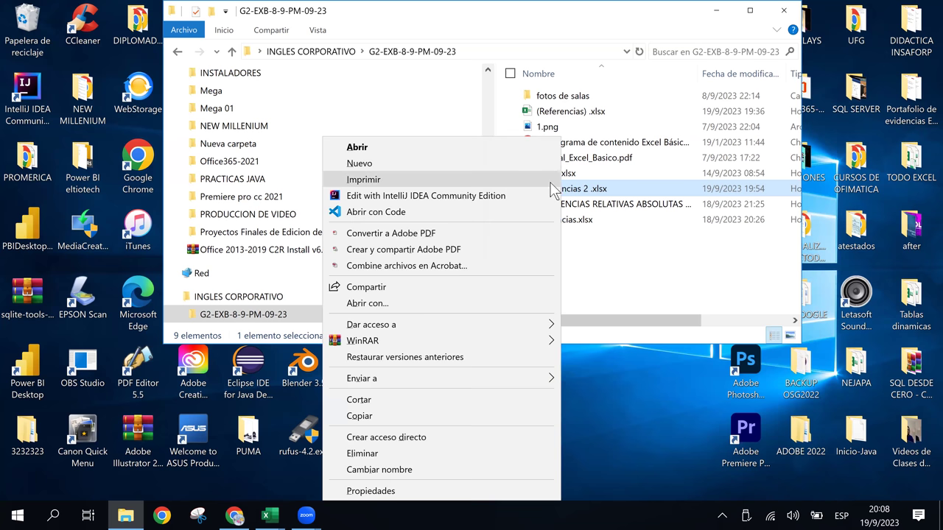
{"action": "left_click", "coordinate": [410, 304]}
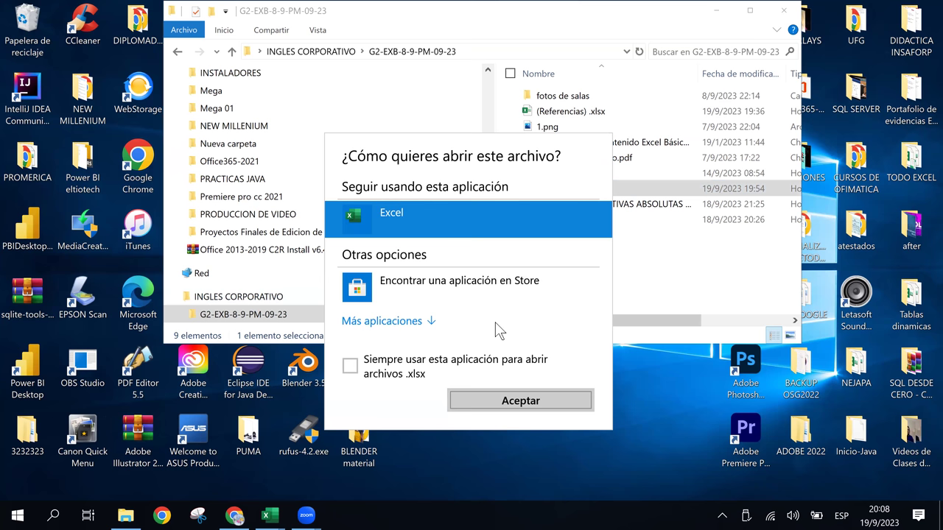
{"action": "left_click", "coordinate": [550, 408]}
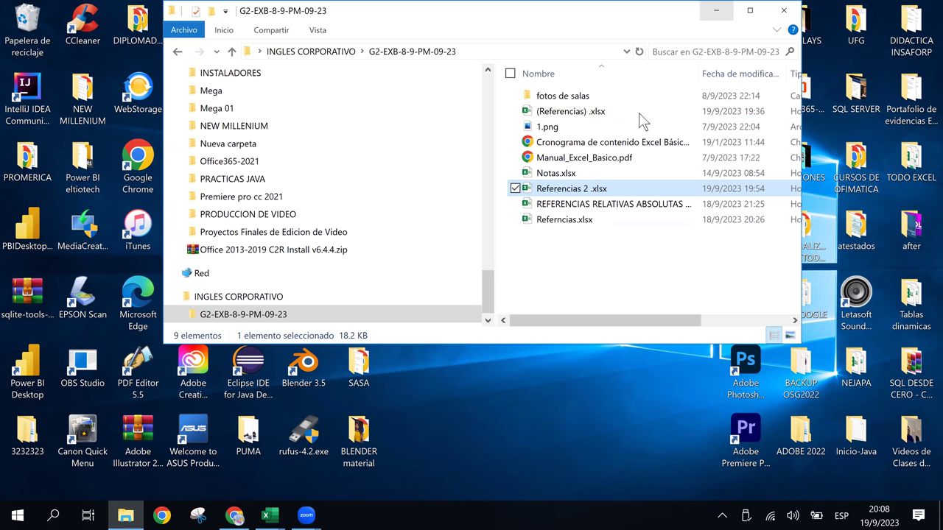
{"action": "left_click", "coordinate": [715, 11]}
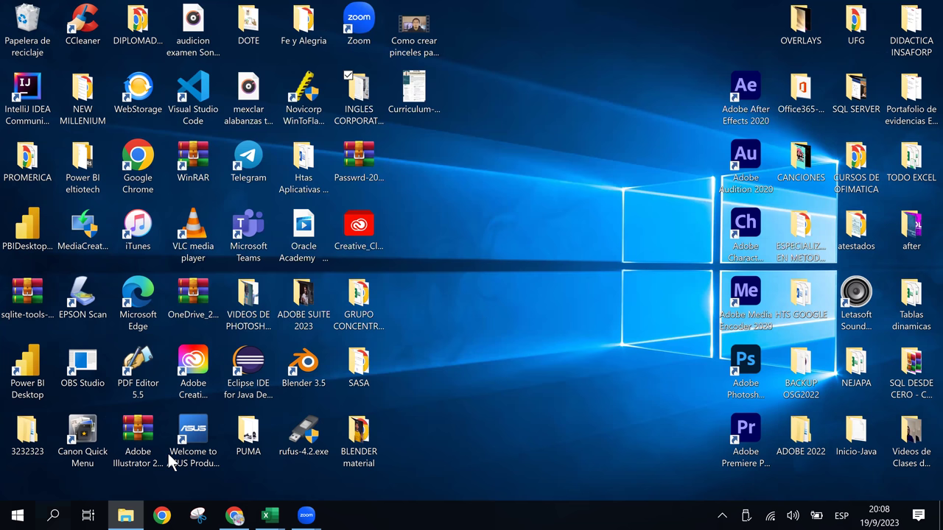
{"action": "left_click", "coordinate": [269, 517]}
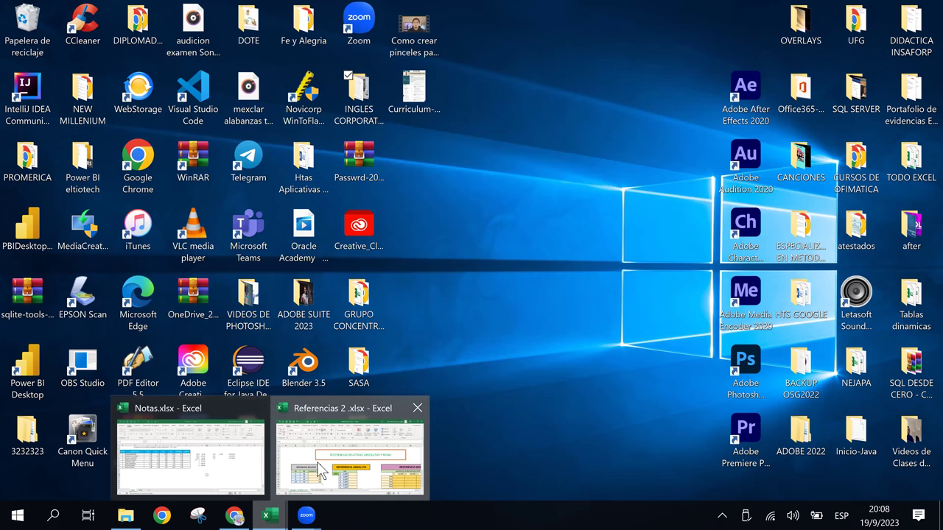
Bring Referencias 2 to the front and review the cells D11, D10 and H10.
{"action": "left_click", "coordinate": [352, 453]}
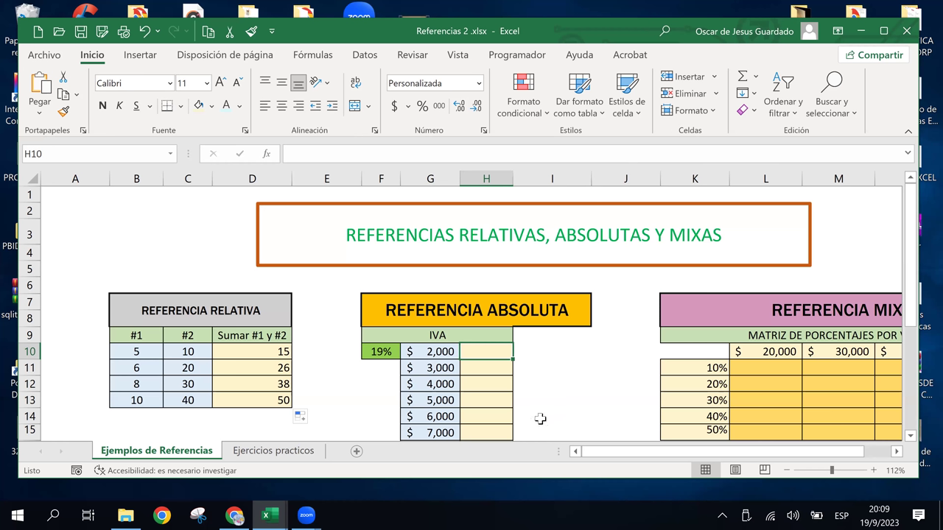
{"action": "left_click", "coordinate": [253, 364]}
{"action": "left_click", "coordinate": [256, 353]}
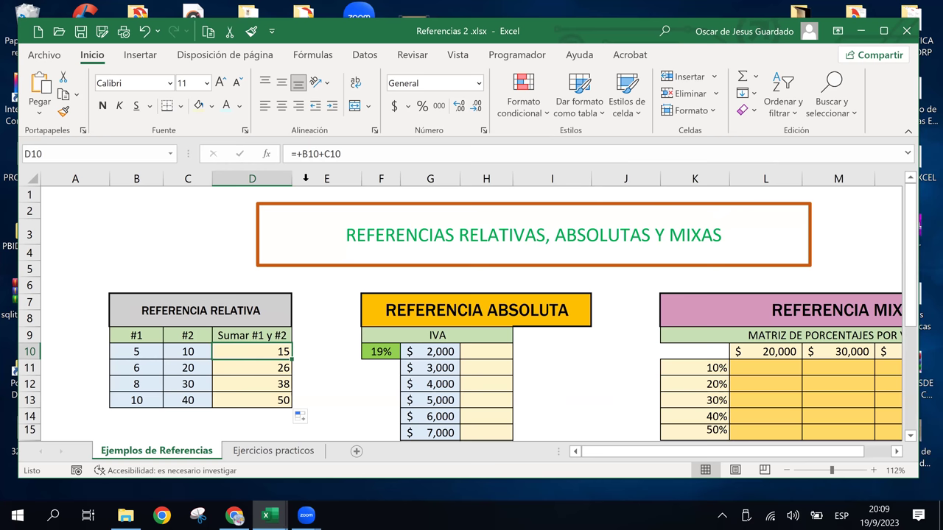
{"action": "left_click", "coordinate": [486, 337]}
{"action": "left_click", "coordinate": [494, 354]}
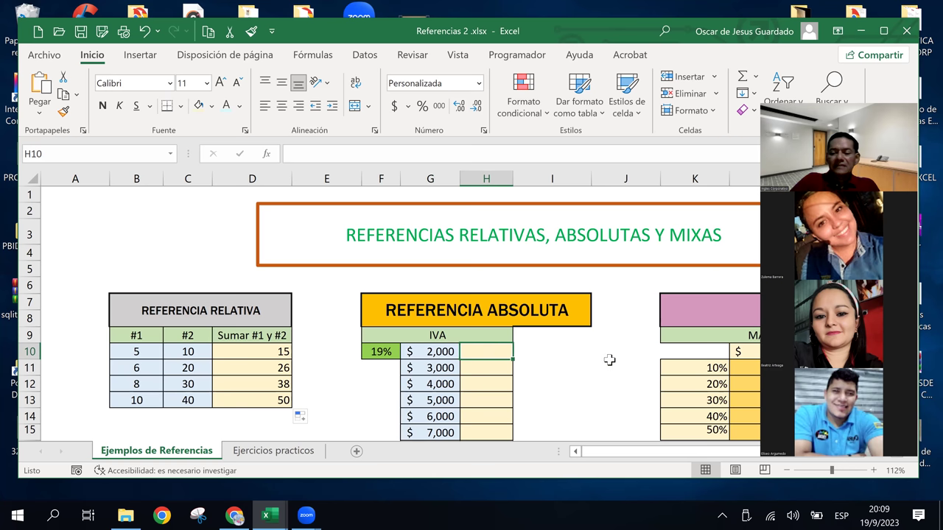
{"action": "type", "text": "+"}
{"action": "key", "text": "Left"}
{"action": "key", "text": "Left"}
{"action": "key", "text": "Left"}
{"action": "key", "text": "Right"}
{"action": "key", "text": "Left"}
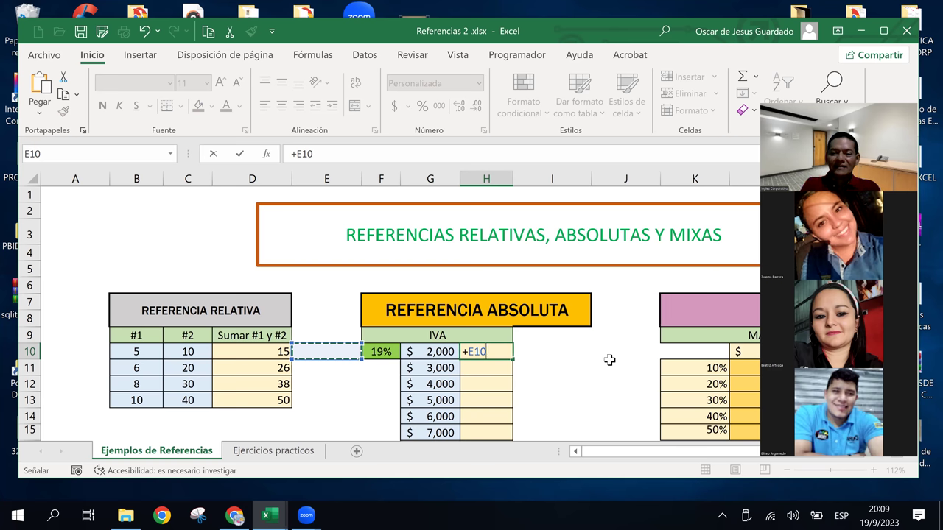
{"action": "key", "text": "Escape"}
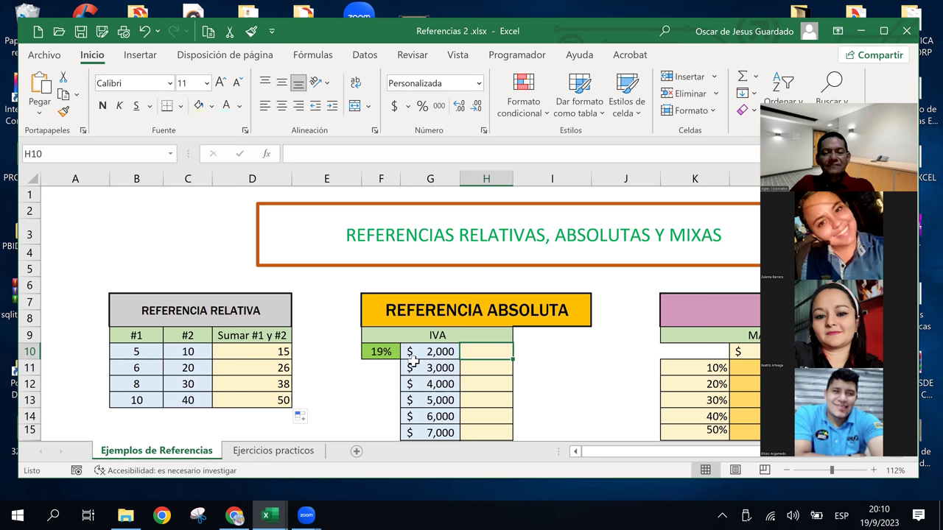
Change the IVA rate in F10 from 19% to 13%.
{"action": "left_click", "coordinate": [380, 351]}
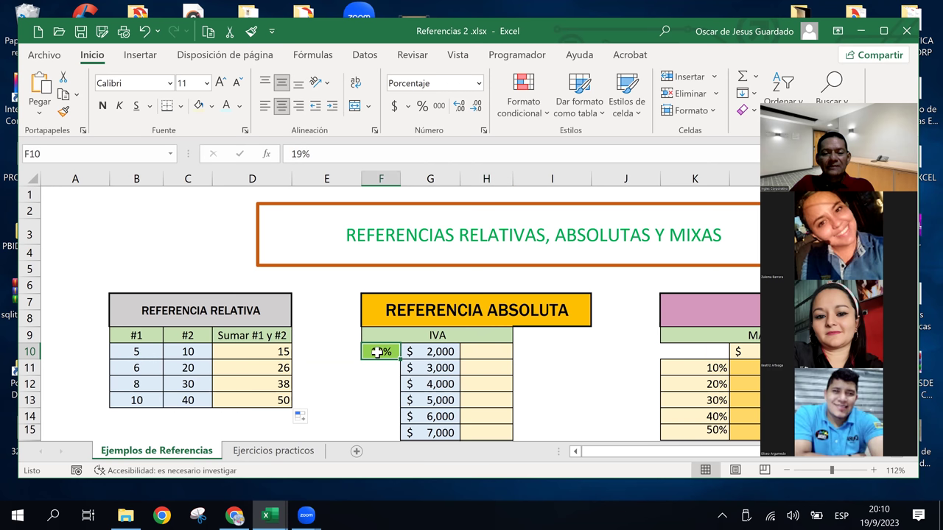
{"action": "double_click", "coordinate": [377, 352]}
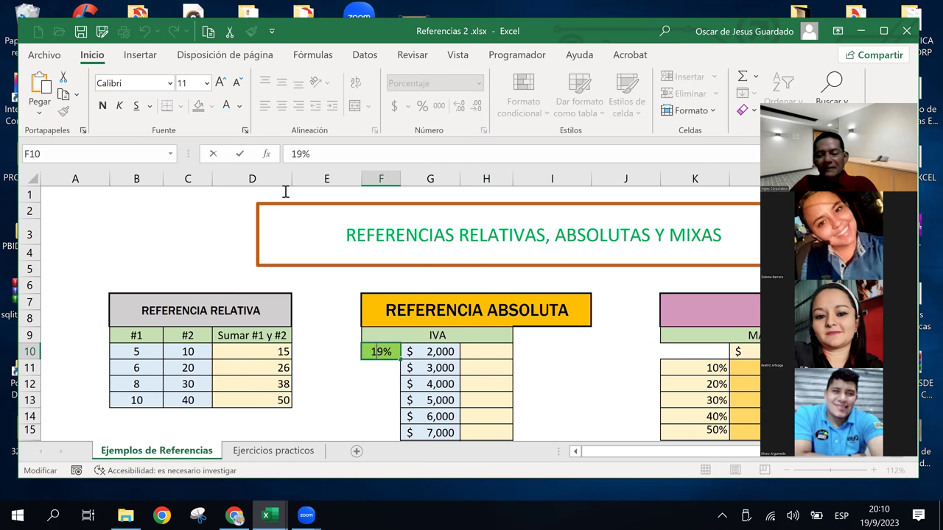
{"action": "key", "text": "Delete"}
{"action": "type", "text": "3"}
{"action": "key", "text": "Return"}
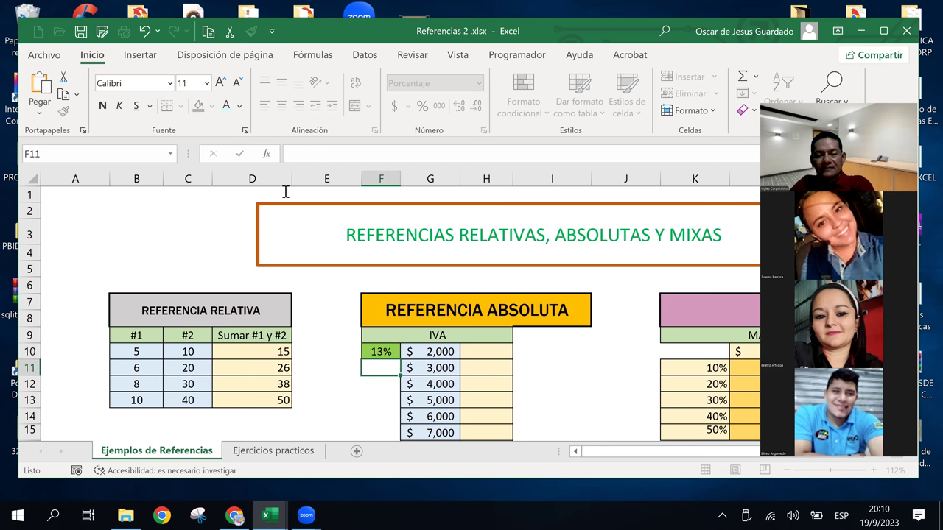
{"action": "left_click", "coordinate": [481, 352]}
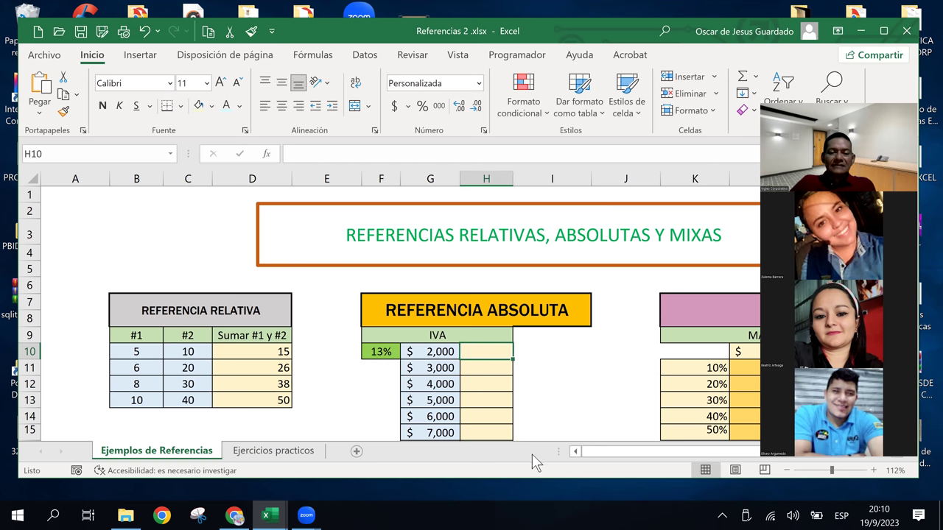
{"action": "left_click", "coordinate": [378, 353]}
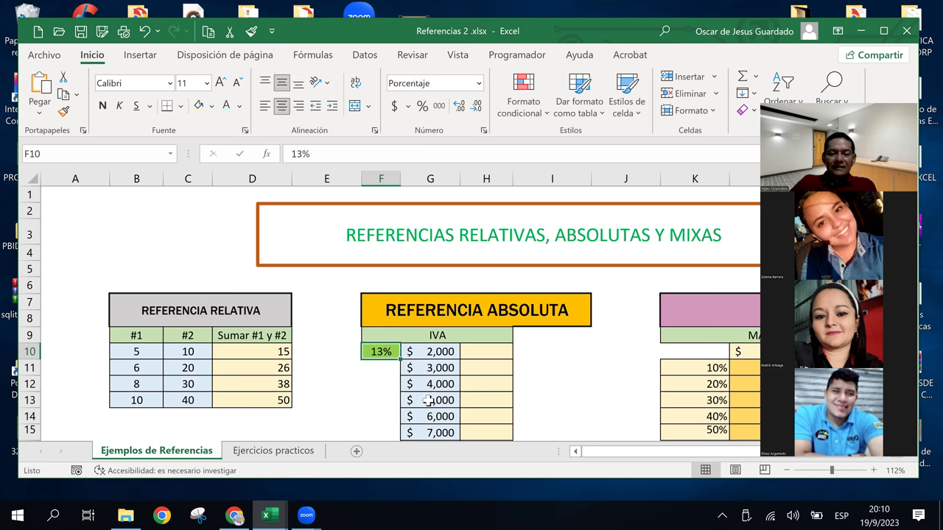
Select H10 and point out the column G price values feeding the IVA formula.
{"action": "left_click", "coordinate": [480, 354]}
{"action": "left_click", "coordinate": [450, 352]}
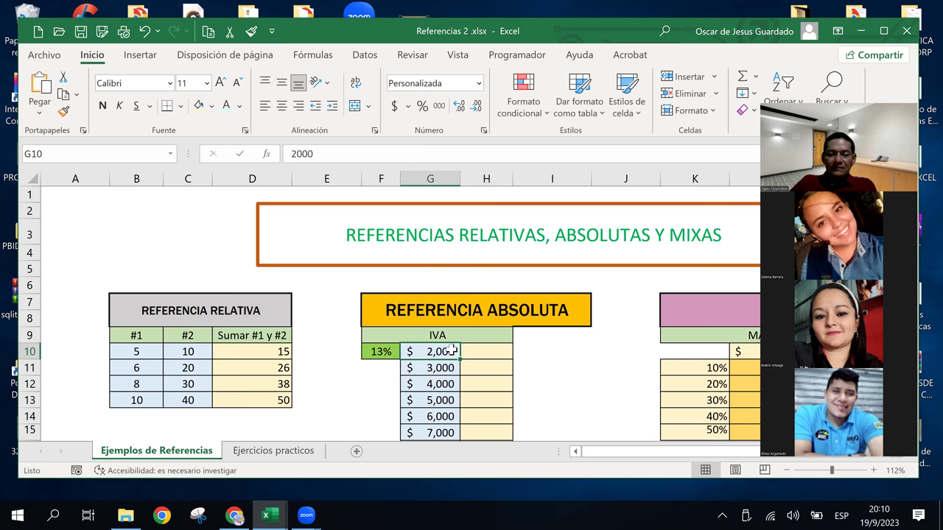
{"action": "left_click", "coordinate": [454, 389]}
{"action": "left_click", "coordinate": [440, 367]}
{"action": "left_click", "coordinate": [440, 353]}
{"action": "left_click", "coordinate": [439, 433]}
{"action": "left_click", "coordinate": [425, 399]}
{"action": "left_click", "coordinate": [455, 365]}
{"action": "left_click", "coordinate": [489, 355]}
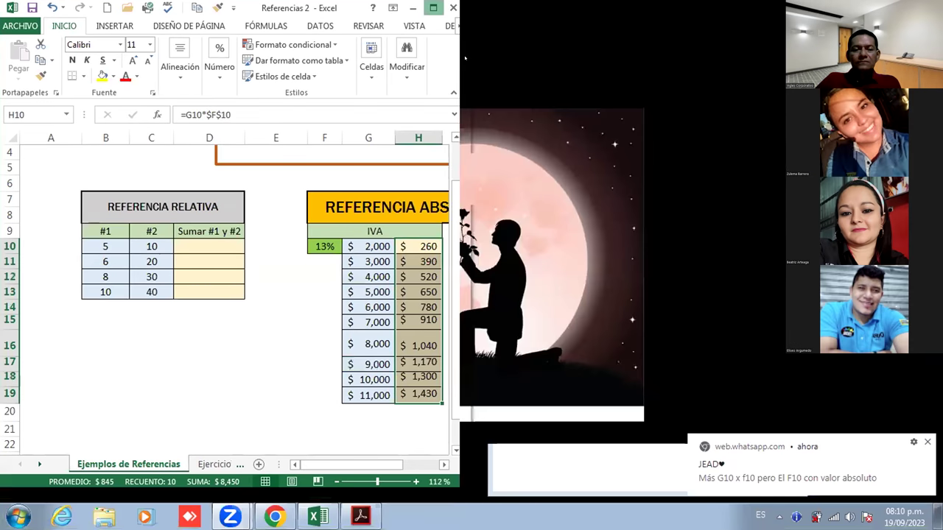
Maximize Excel and display the =G10*$F$10 formula in H10.
{"action": "left_click", "coordinate": [433, 8]}
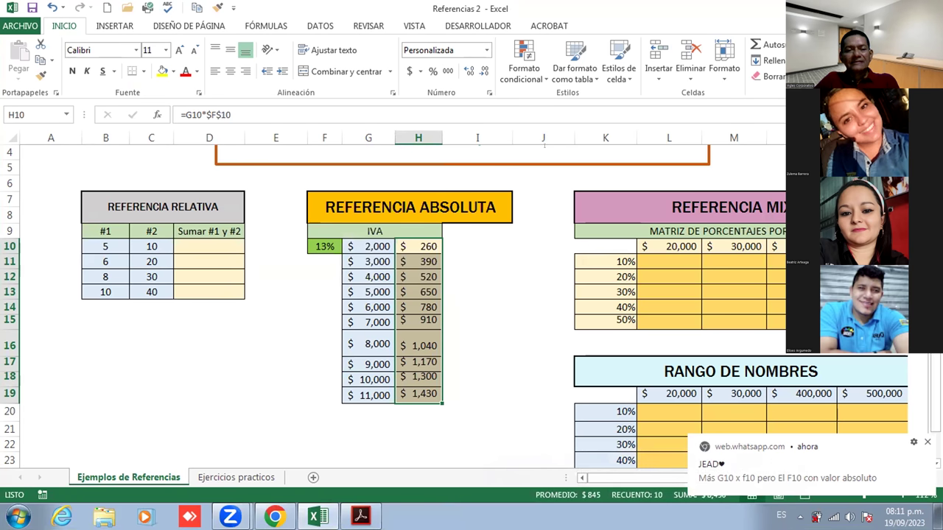
{"action": "left_click", "coordinate": [418, 394]}
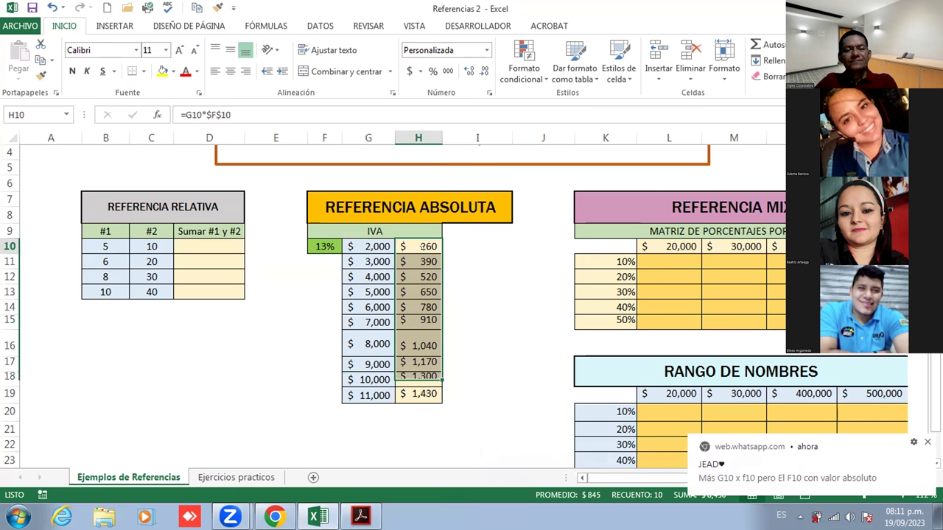
{"action": "left_click", "coordinate": [421, 240]}
{"action": "double_click", "coordinate": [422, 243]}
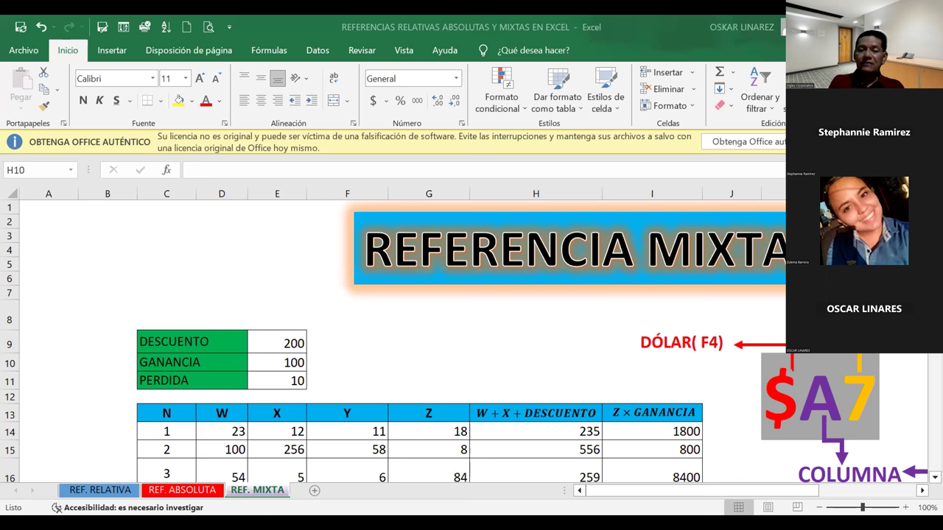
Select H10, then restore and maximize the Referencias workbook showing the $2,000–$250,000 matrix.
{"action": "left_click", "coordinate": [536, 363]}
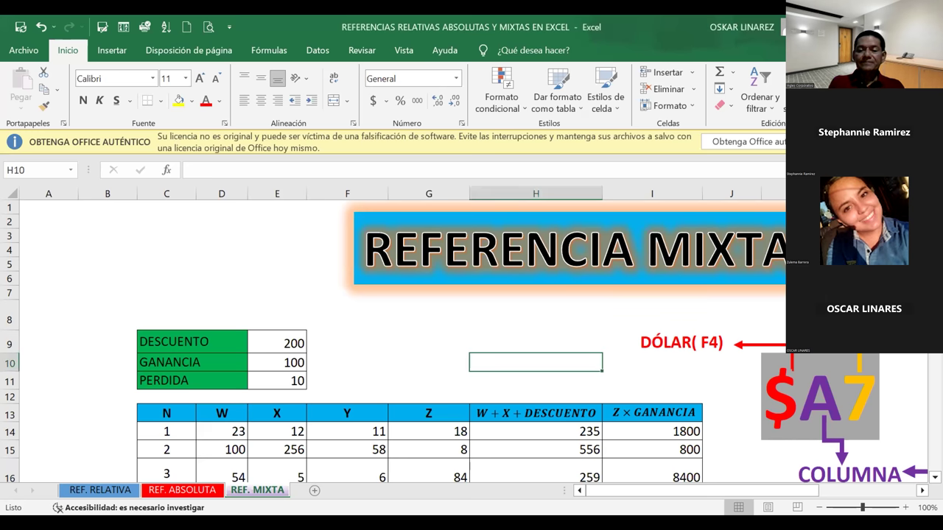
{"action": "key", "text": "super+Down"}
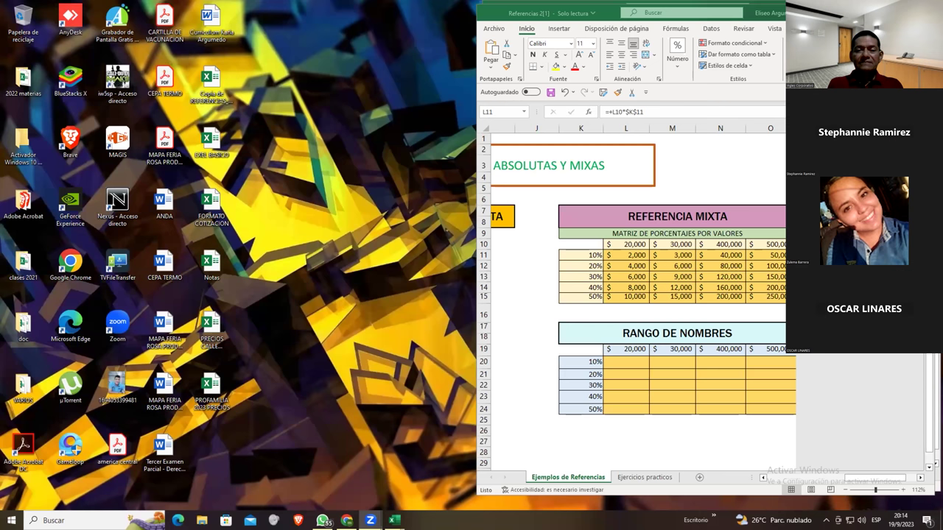
{"action": "key", "text": "super+Up"}
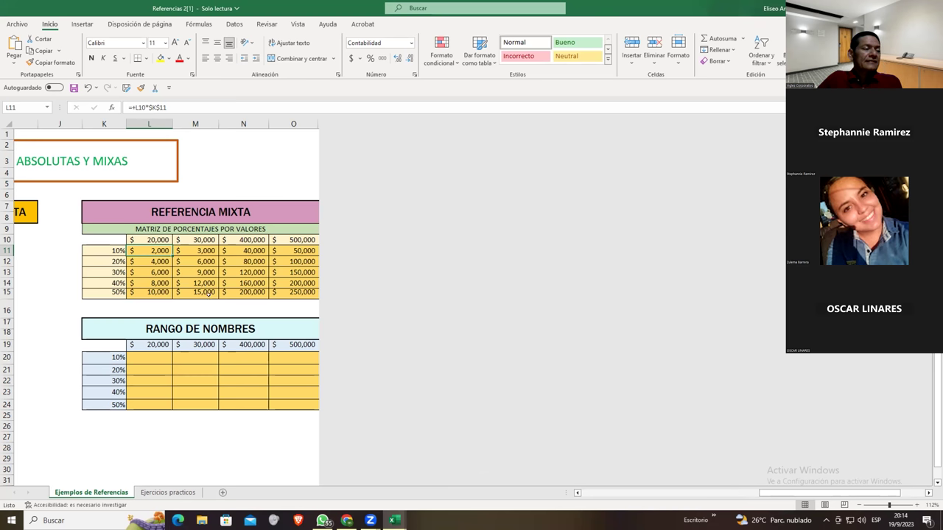
Scroll back to the reference tables and enable Líneas de cuadrícula from Vista.
{"action": "left_click", "coordinate": [578, 493]}
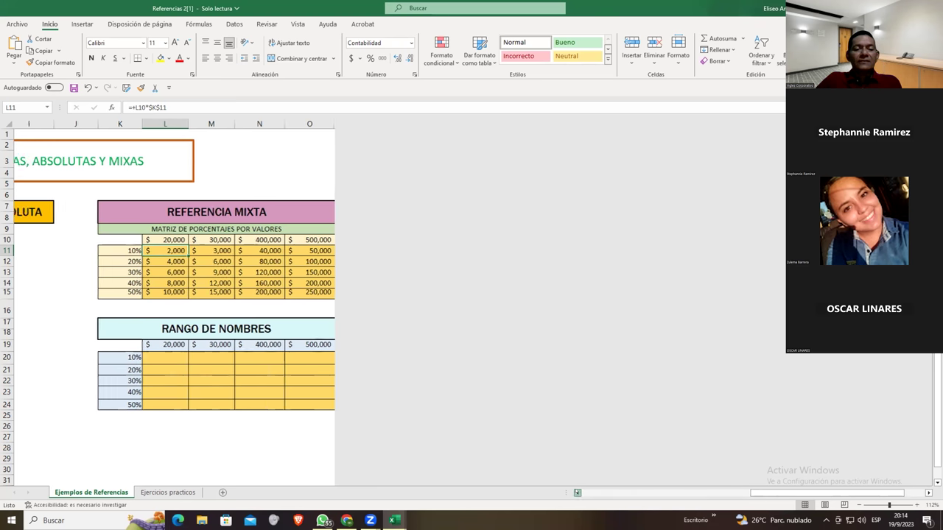
{"action": "left_click", "coordinate": [578, 493]}
{"action": "left_click", "coordinate": [578, 493]}
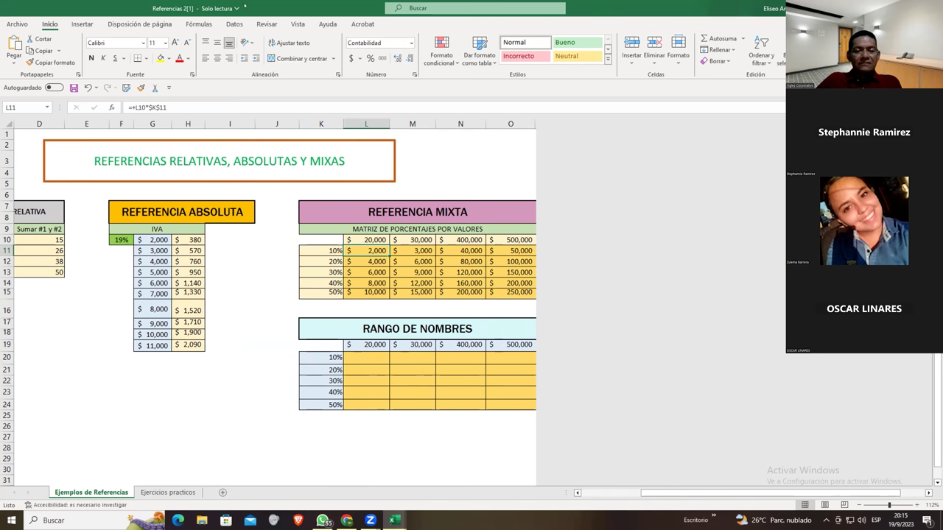
{"action": "left_click", "coordinate": [235, 24]}
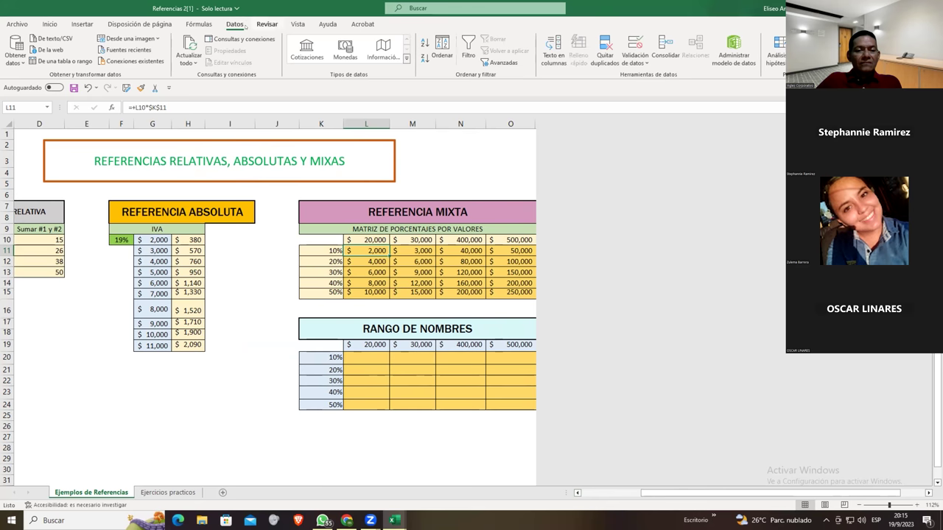
{"action": "left_click", "coordinate": [266, 25]}
{"action": "scroll", "coordinate": [245, 26], "scroll_direction": "down", "scroll_amount": 1}
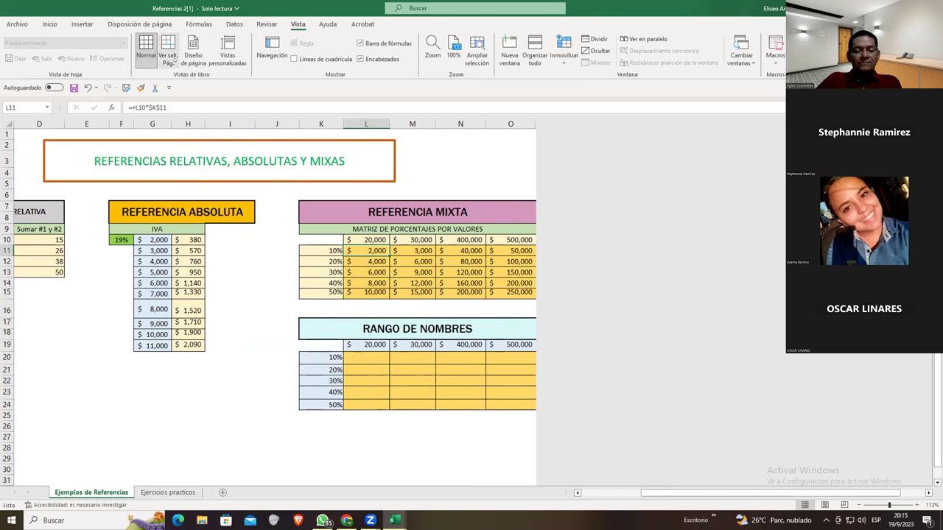
{"action": "left_click", "coordinate": [294, 58]}
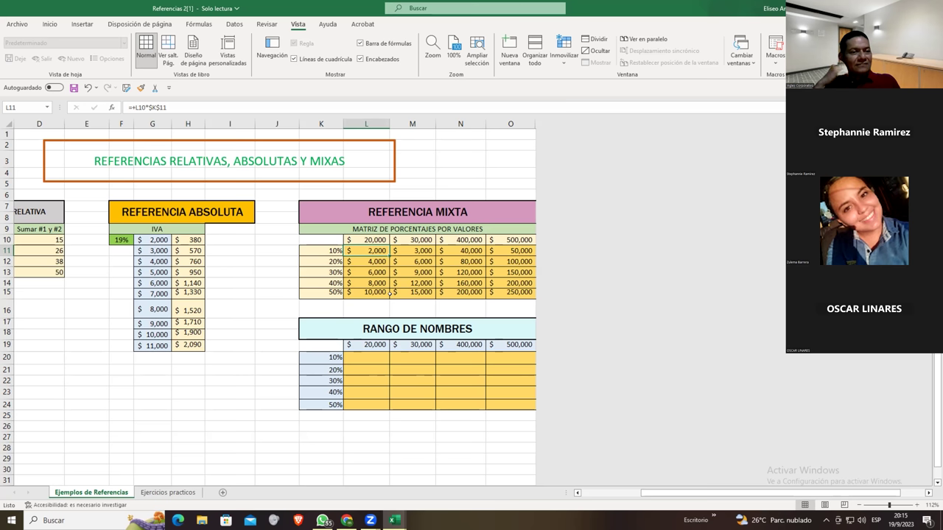
Zoom to 175% and show the =+L10*$K$11 formula in L11 in edit mode.
{"action": "scroll", "coordinate": [390, 292], "scroll_direction": "up", "scroll_amount": 3, "text": "ctrl"}
{"action": "left_click_drag", "start_coordinate": [615, 494], "coordinate": [639, 494]}
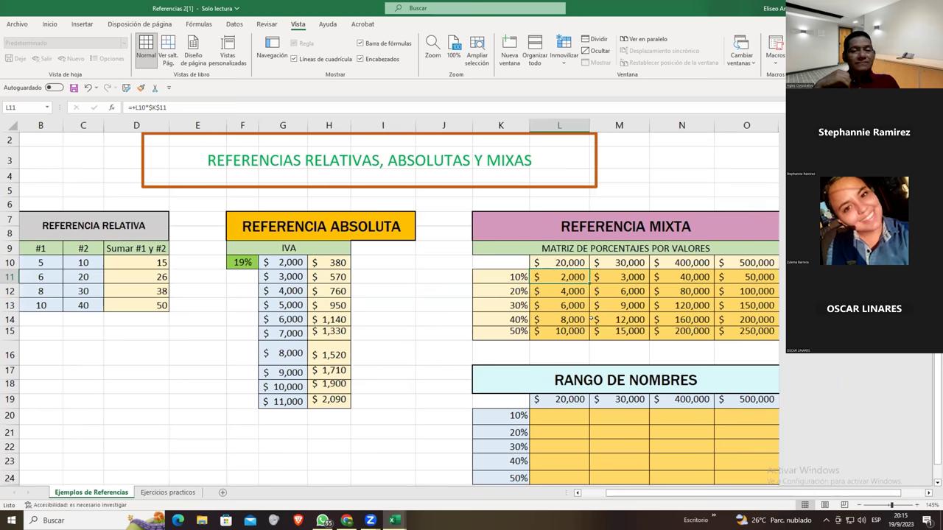
{"action": "scroll", "coordinate": [589, 317], "scroll_direction": "up", "scroll_amount": 2, "text": "ctrl"}
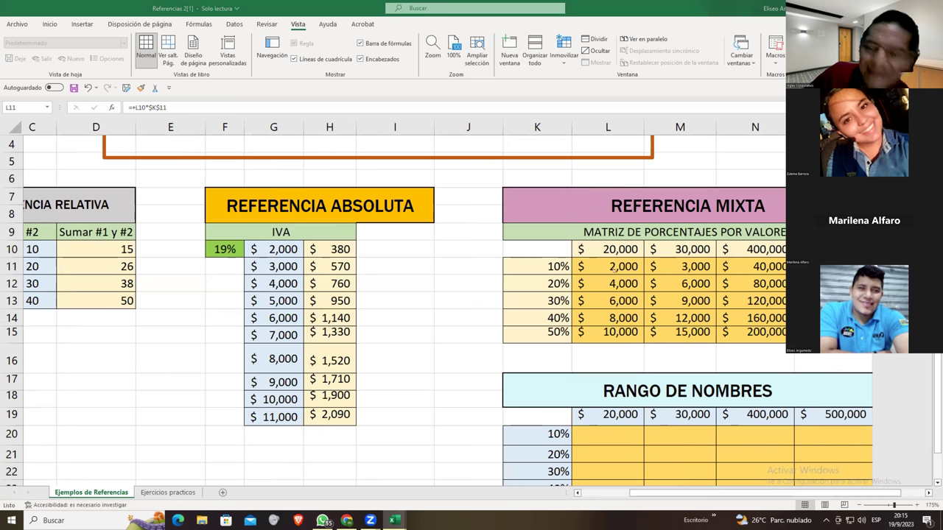
{"action": "left_click", "coordinate": [608, 264]}
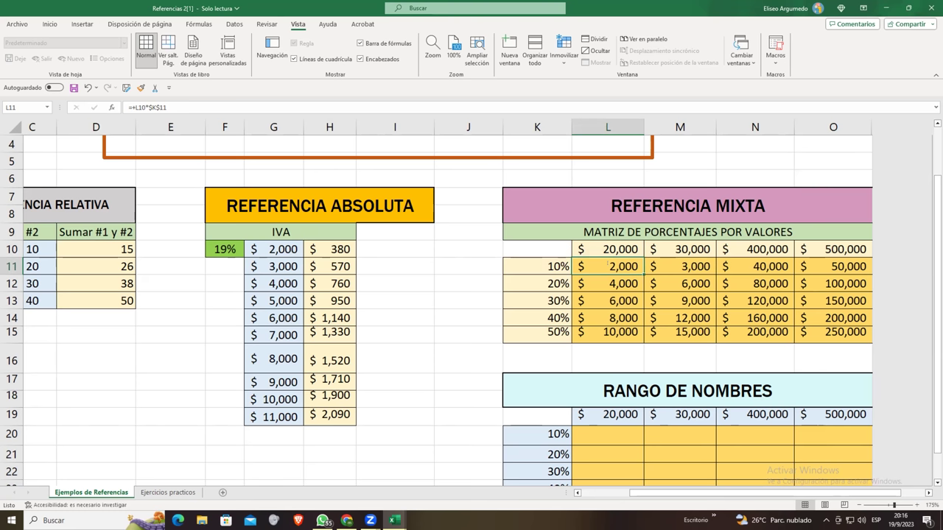
{"action": "key", "text": "F2"}
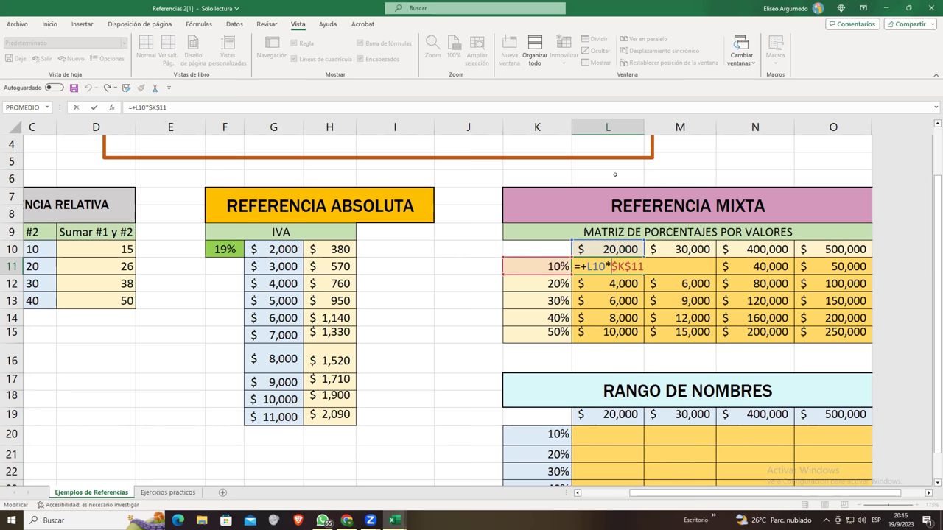
Start the L11 formula with L10 and dismiss the resulting invalid formula error.
{"action": "left_click_drag", "start_coordinate": [537, 127], "coordinate": [834, 127]}
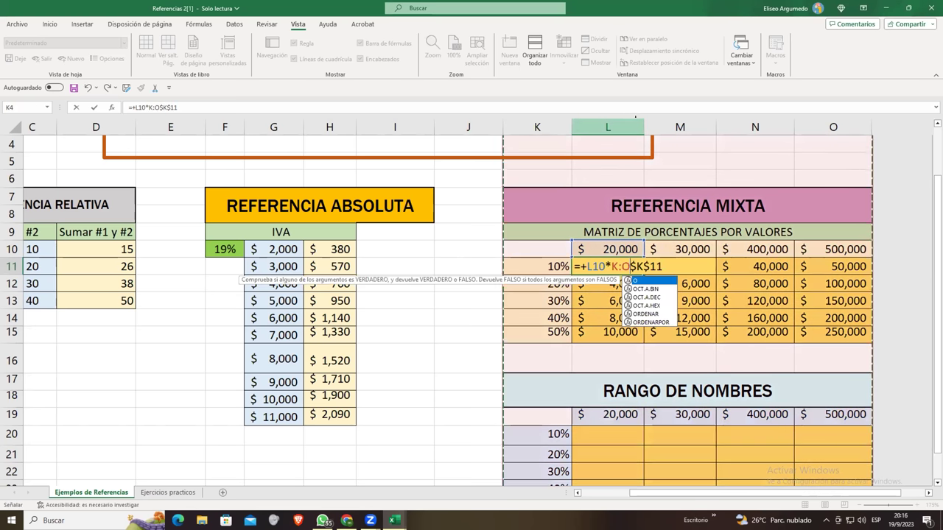
{"action": "left_click", "coordinate": [585, 252]}
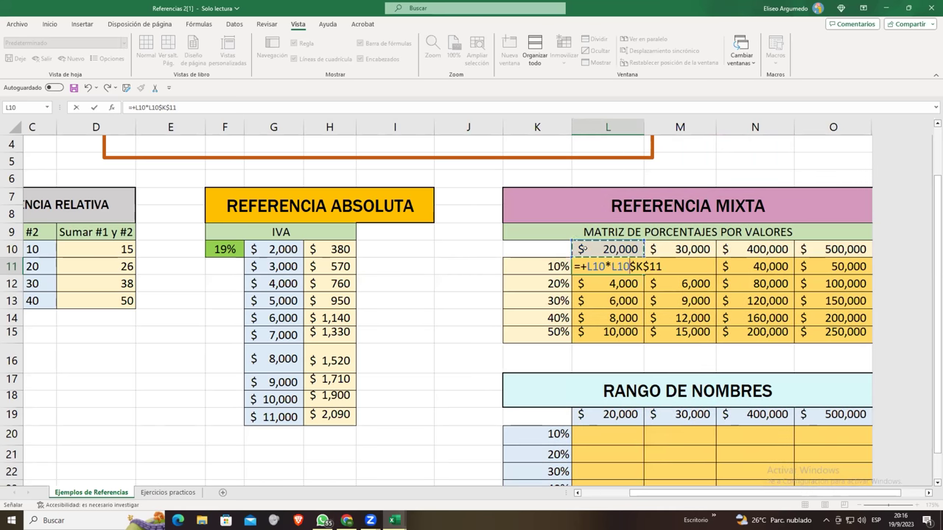
{"action": "key", "text": "Return"}
{"action": "left_click", "coordinate": [626, 223]}
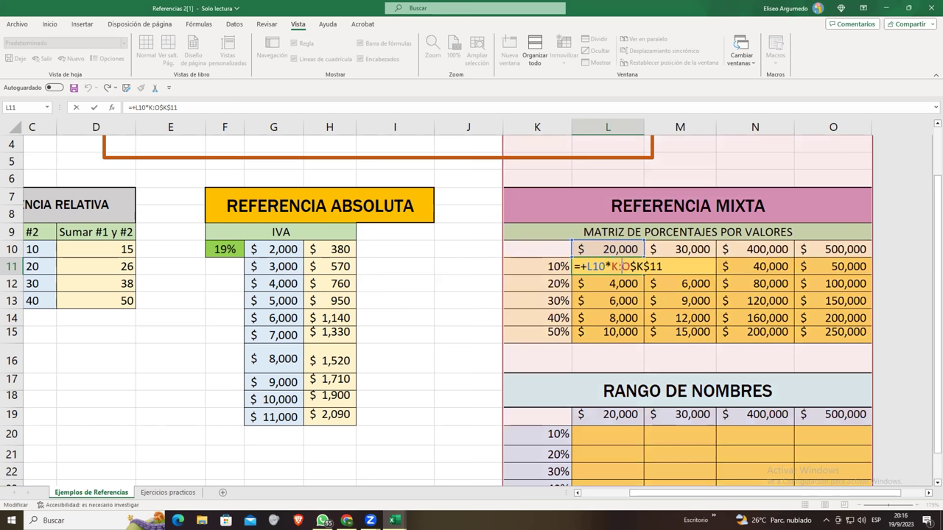
Rebuild L11 as =+L10*$K$11, locking K11 with F4, and confirm it.
{"action": "type", "text": "L10"}
{"action": "left_click", "coordinate": [650, 277]}
{"action": "key", "text": "BackSpace"}
{"action": "key", "text": "BackSpace"}
{"action": "key", "text": "BackSpace"}
{"action": "key", "text": "BackSpace"}
{"action": "key", "text": "BackSpace"}
{"action": "key", "text": "BackSpace"}
{"action": "key", "text": "BackSpace"}
{"action": "key", "text": "BackSpace"}
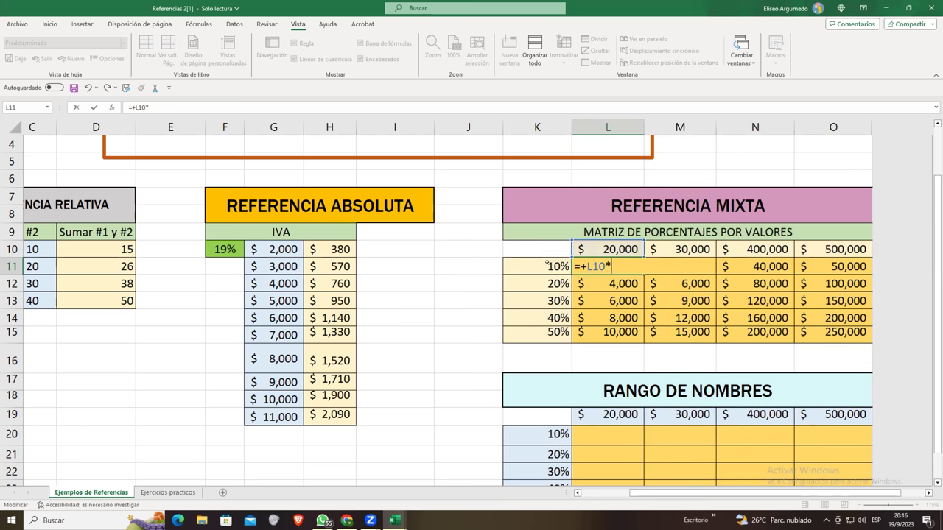
{"action": "left_click", "coordinate": [548, 268]}
{"action": "left_click", "coordinate": [611, 267]}
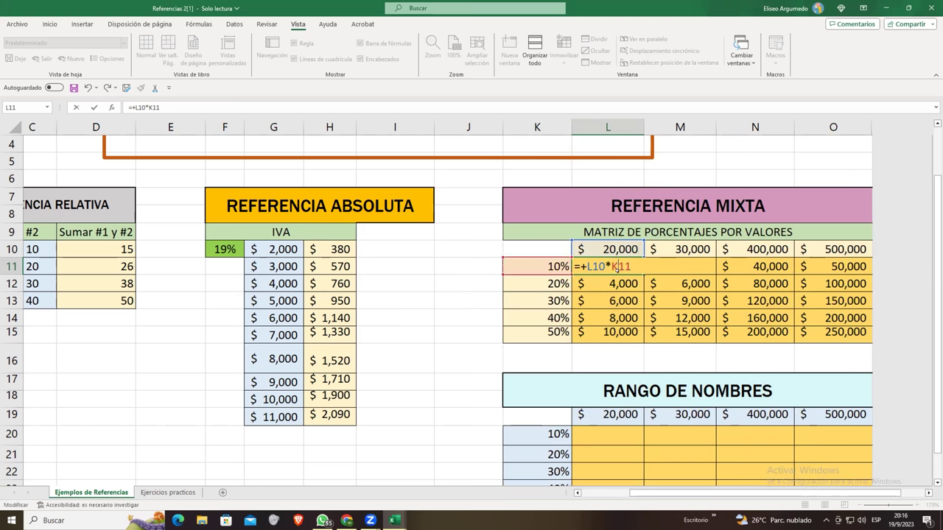
{"action": "key", "text": "F4"}
{"action": "key", "text": "Return"}
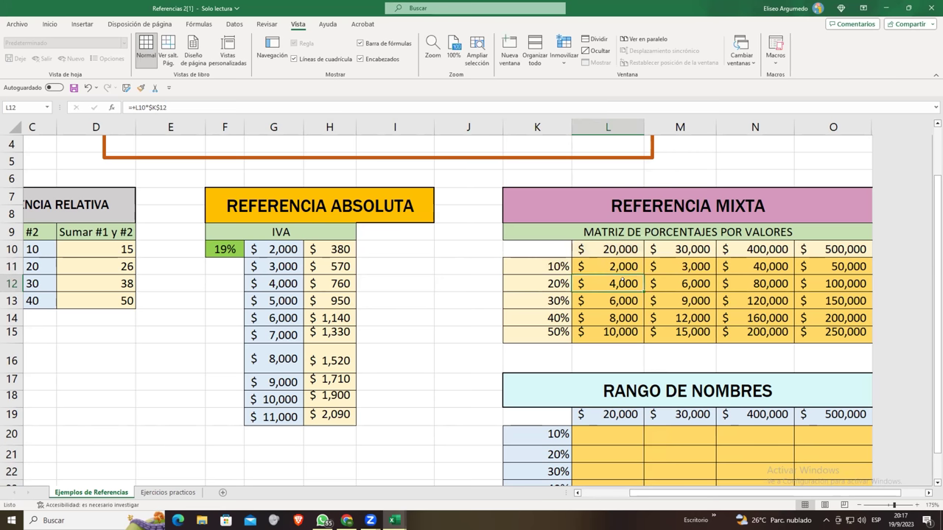
{"action": "key", "text": "Up"}
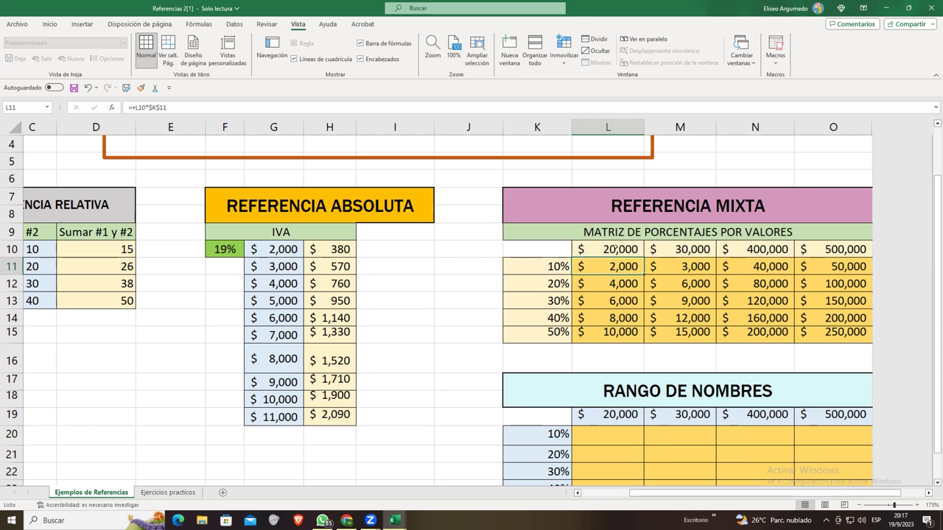
{"action": "left_click_drag", "start_coordinate": [614, 249], "coordinate": [615, 333]}
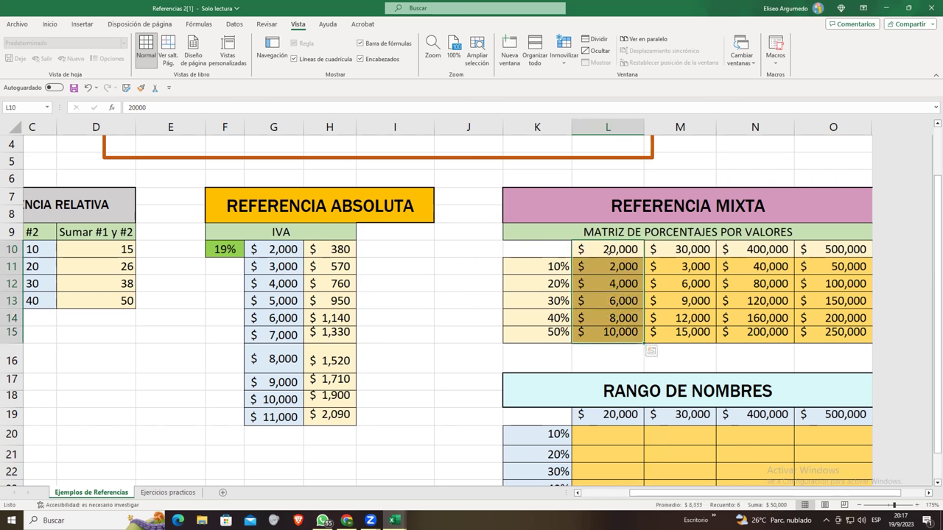
{"action": "left_click", "coordinate": [617, 271]}
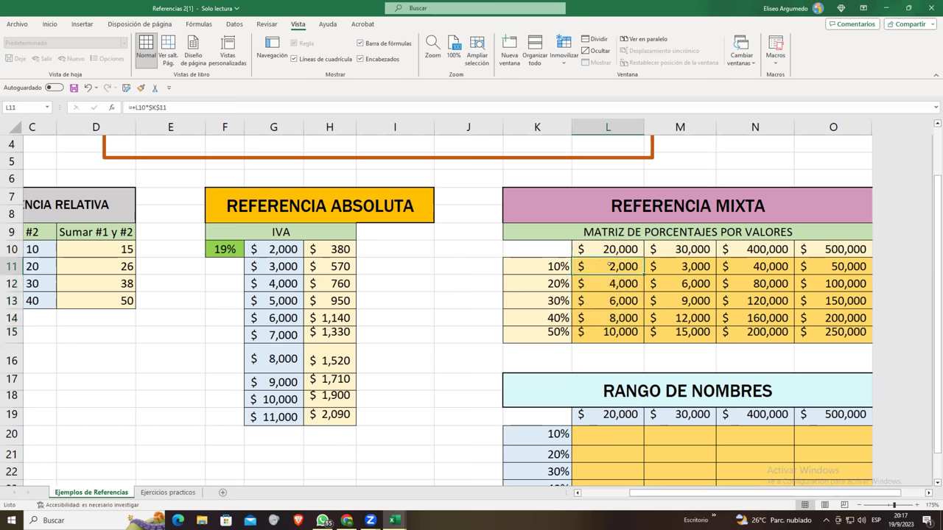
{"action": "left_click_drag", "start_coordinate": [609, 264], "coordinate": [612, 332]}
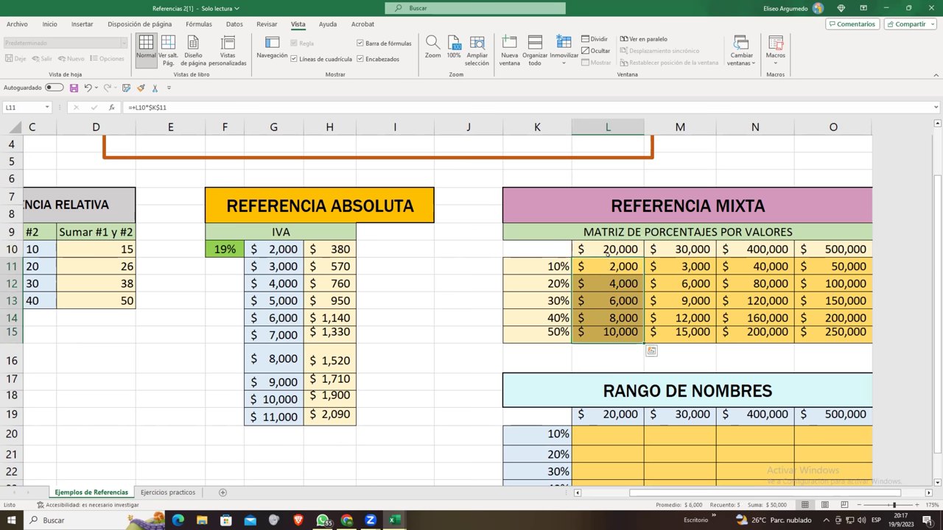
{"action": "left_click_drag", "start_coordinate": [583, 263], "coordinate": [803, 254]}
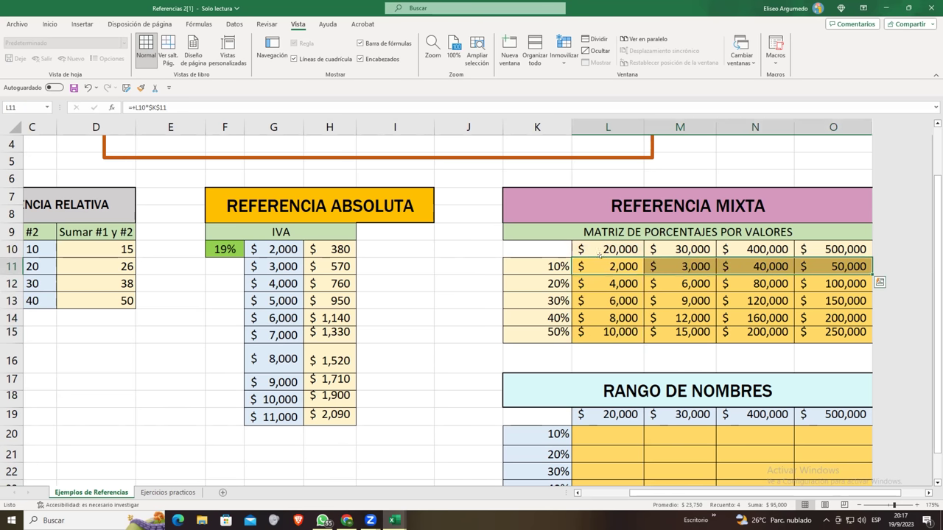
{"action": "left_click", "coordinate": [600, 262]}
{"action": "left_click_drag", "start_coordinate": [608, 265], "coordinate": [610, 333]}
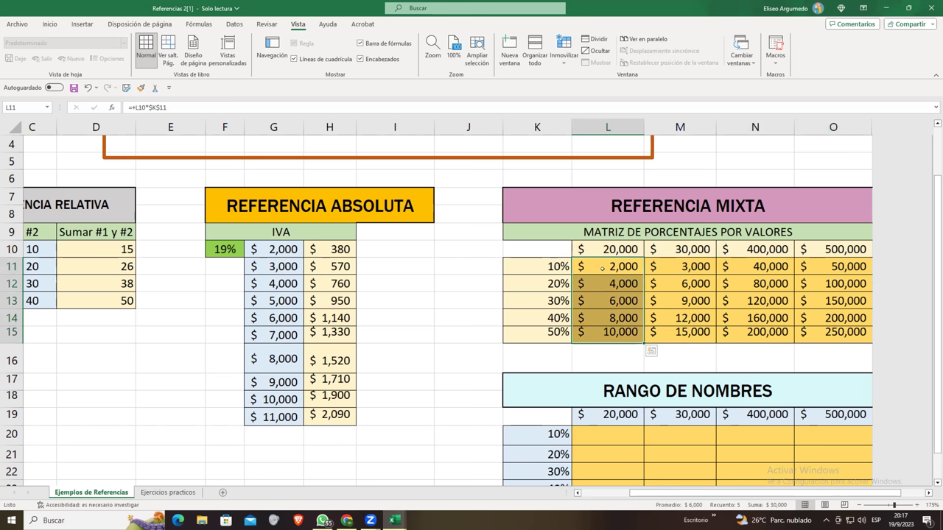
{"action": "left_click", "coordinate": [602, 266]}
{"action": "key", "text": "Down"}
{"action": "key", "text": "Down"}
{"action": "key", "text": "Down"}
{"action": "key", "text": "Down"}
{"action": "left_click", "coordinate": [614, 269]}
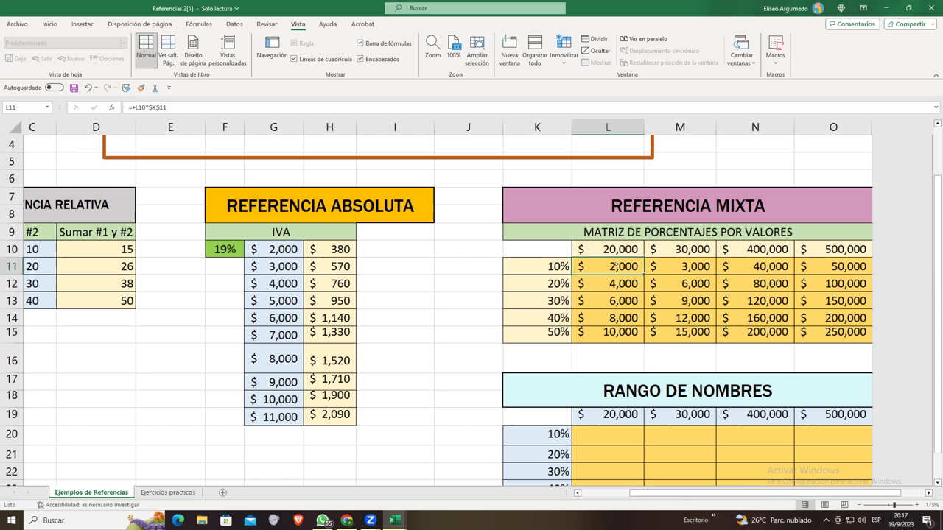
{"action": "left_click", "coordinate": [555, 266]}
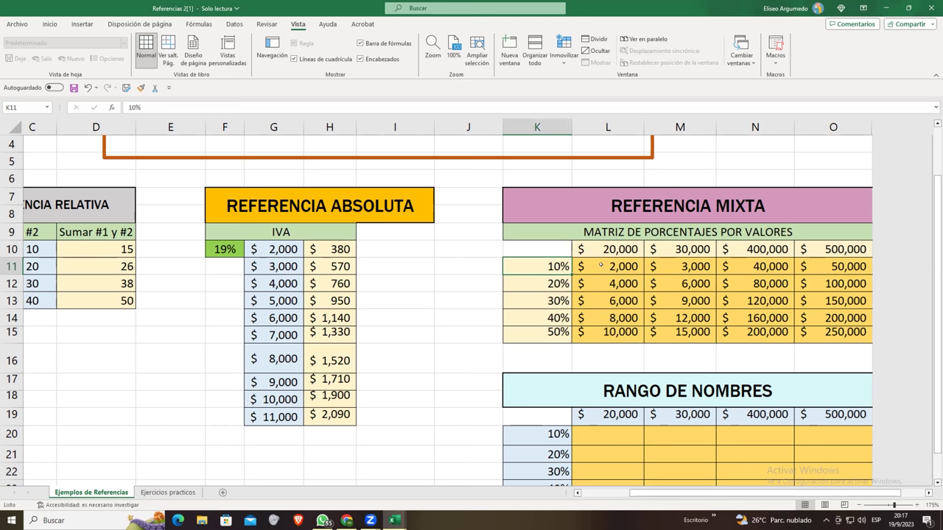
{"action": "left_click", "coordinate": [600, 265]}
Re-enter the =+L10*$K$ percentage formulas in L11, L12 and L15, confirming each.
{"action": "double_click", "coordinate": [602, 265]}
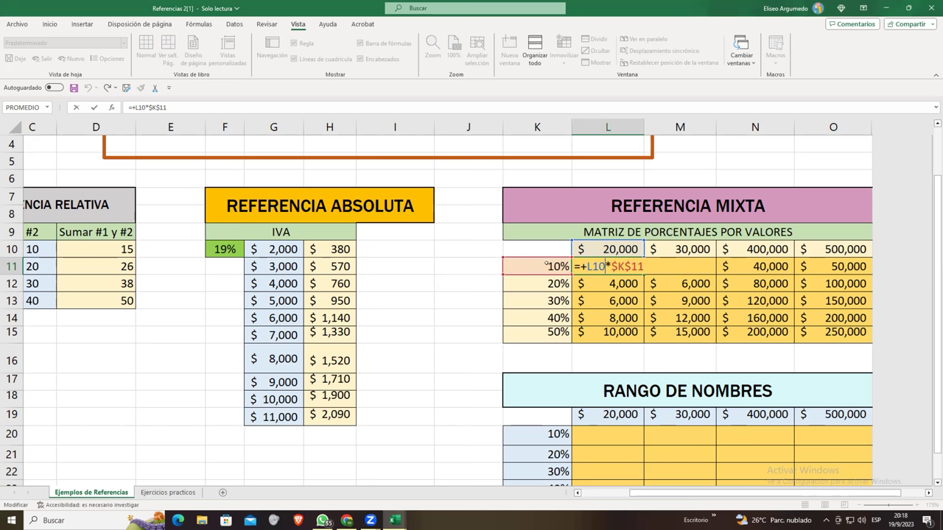
{"action": "key", "text": "Return"}
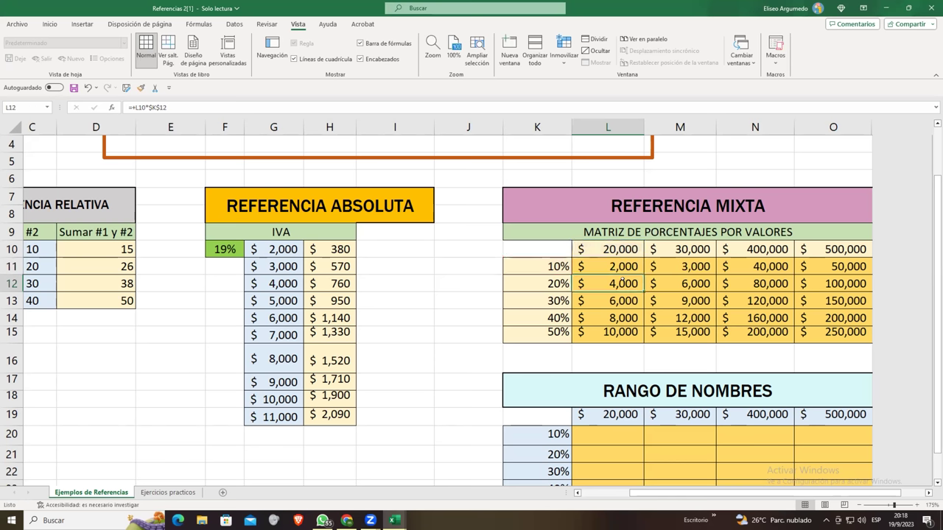
{"action": "double_click", "coordinate": [594, 280]}
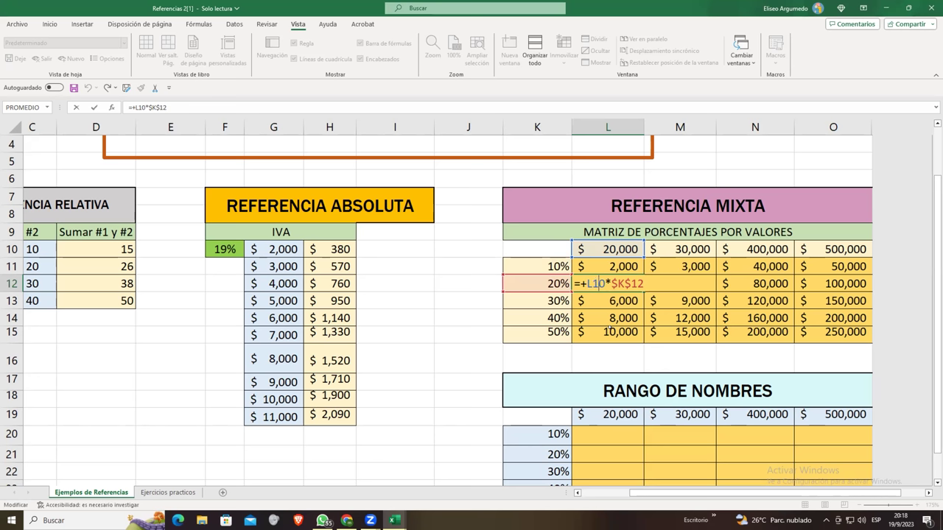
{"action": "left_click", "coordinate": [610, 332]}
{"action": "double_click", "coordinate": [610, 333]}
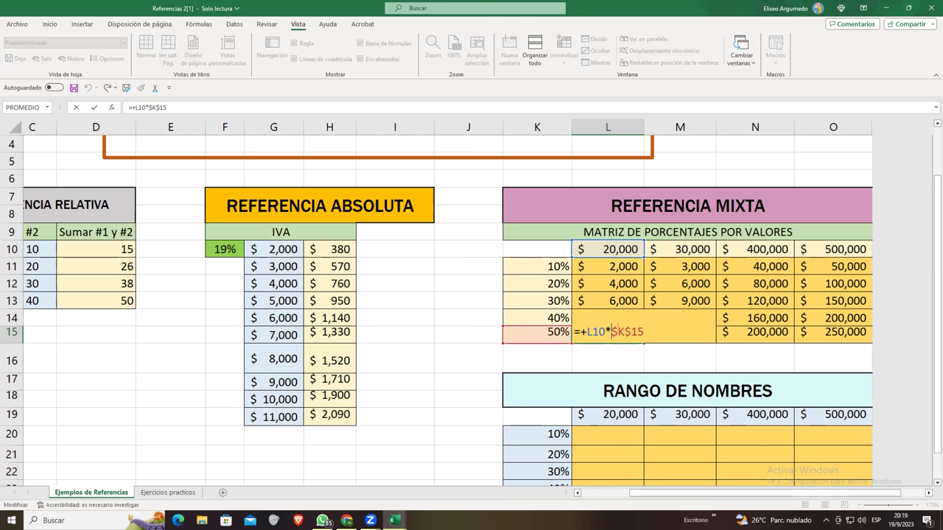
{"action": "key", "text": "Return"}
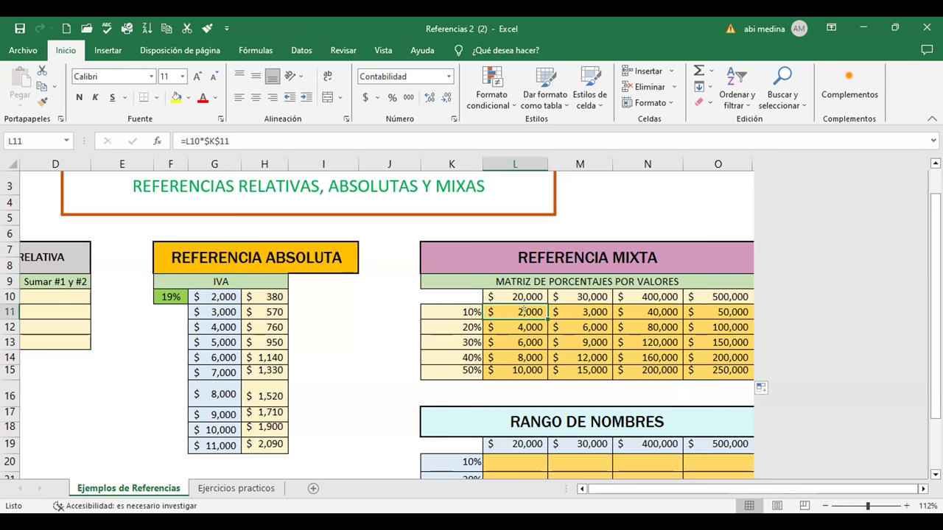
Put L11 into edit mode to show =L10*$K$11 with its coloured references.
{"action": "double_click", "coordinate": [522, 311]}
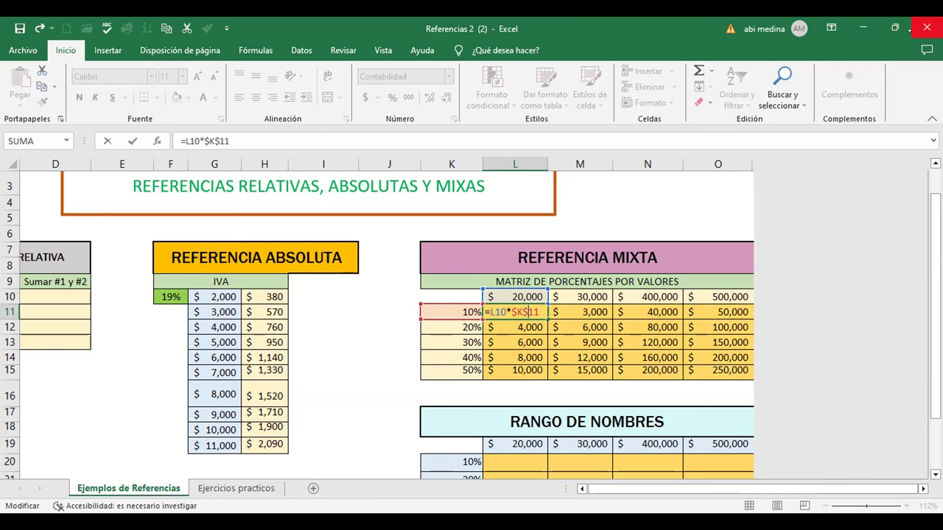
Leave L11's edit mode via empty cell E17, keeping its $2,000 result.
{"action": "left_click", "coordinate": [140, 412]}
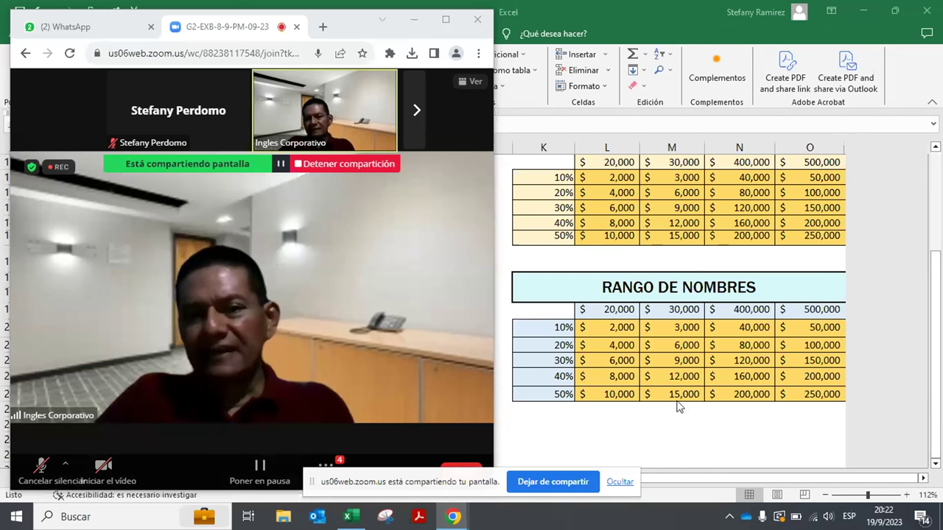
Bring Excel to the front and inspect D10's sum formula =+B10+C10.
{"action": "left_click", "coordinate": [745, 481]}
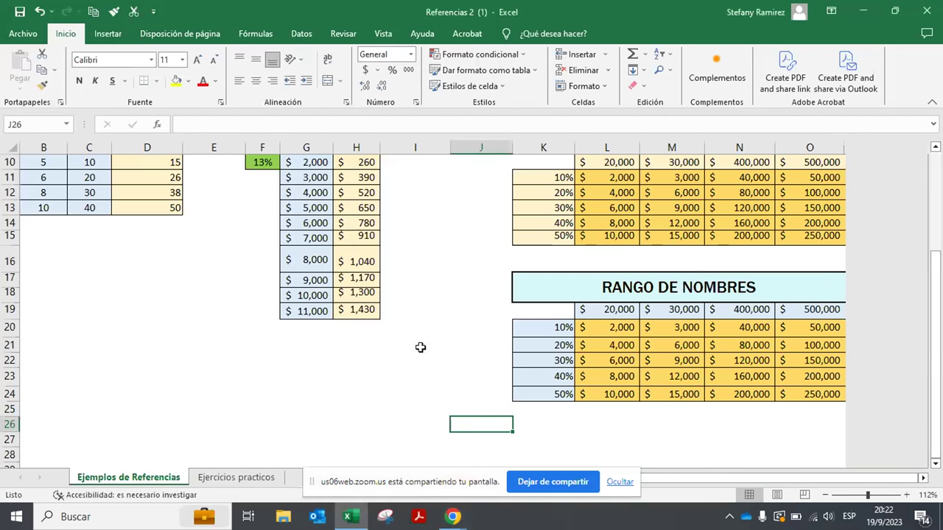
{"action": "scroll", "coordinate": [309, 310], "scroll_direction": "up", "scroll_amount": 3}
{"action": "scroll", "coordinate": [294, 319], "scroll_direction": "down", "scroll_amount": 1}
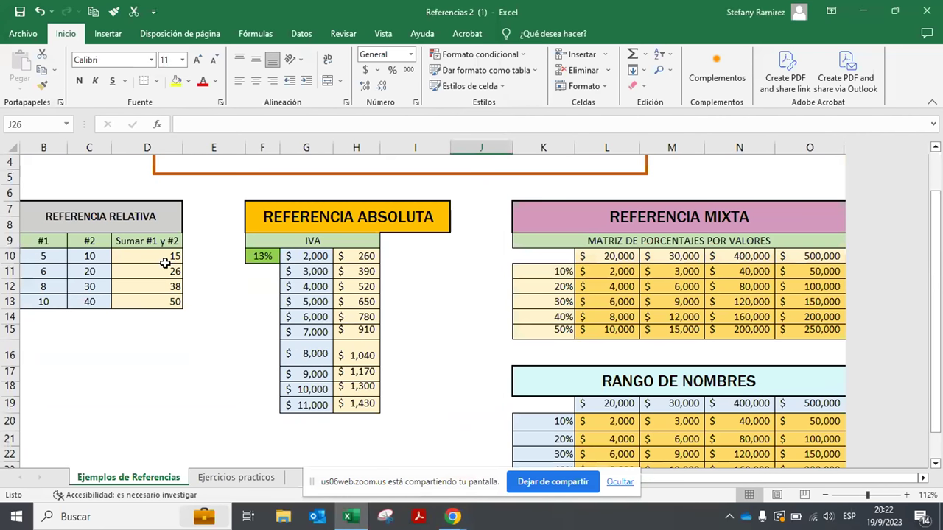
{"action": "left_click", "coordinate": [169, 258]}
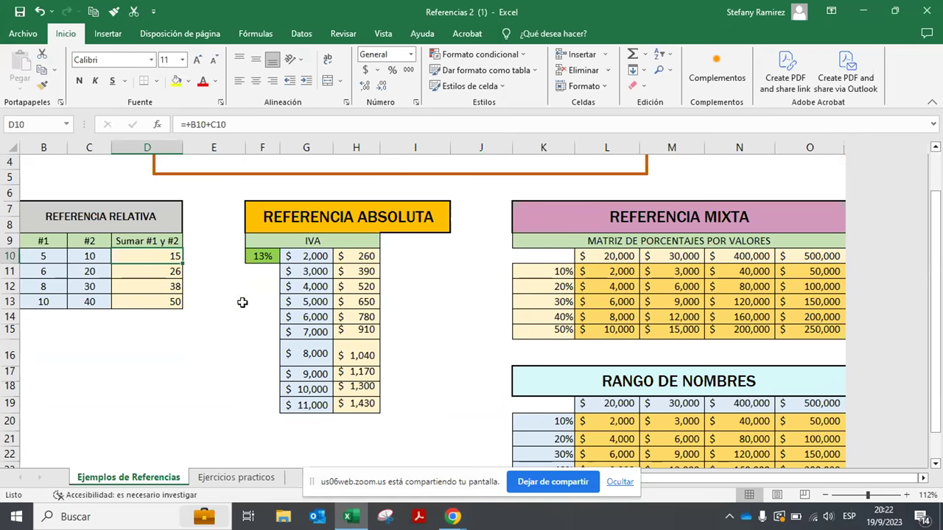
{"action": "double_click", "coordinate": [161, 258]}
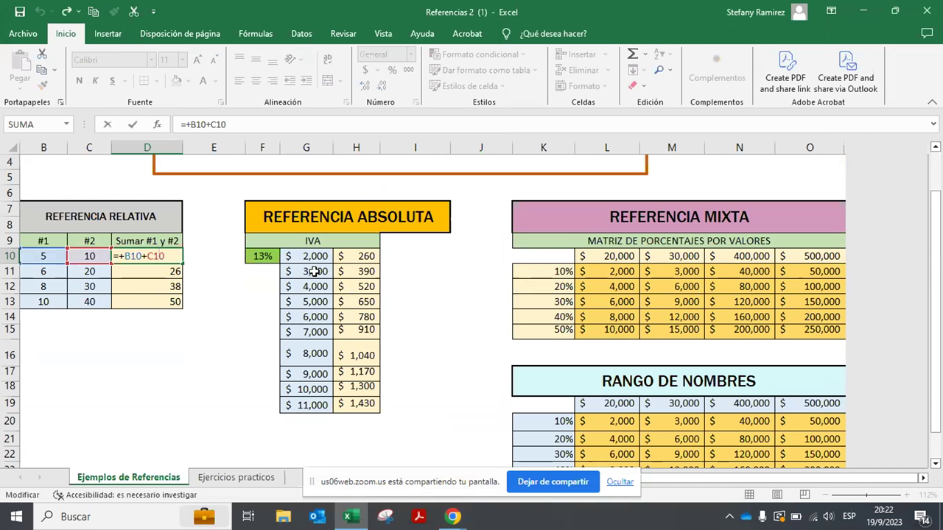
Restore H10's formula to =G10*$F$10 by deleting the stray L11 reference.
{"action": "left_click", "coordinate": [356, 258]}
{"action": "double_click", "coordinate": [356, 257]}
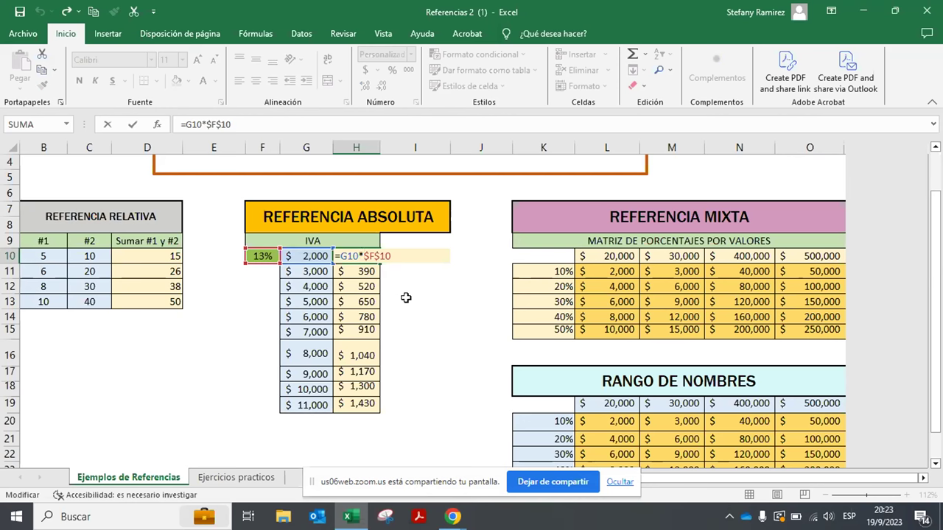
{"action": "left_click", "coordinate": [626, 271]}
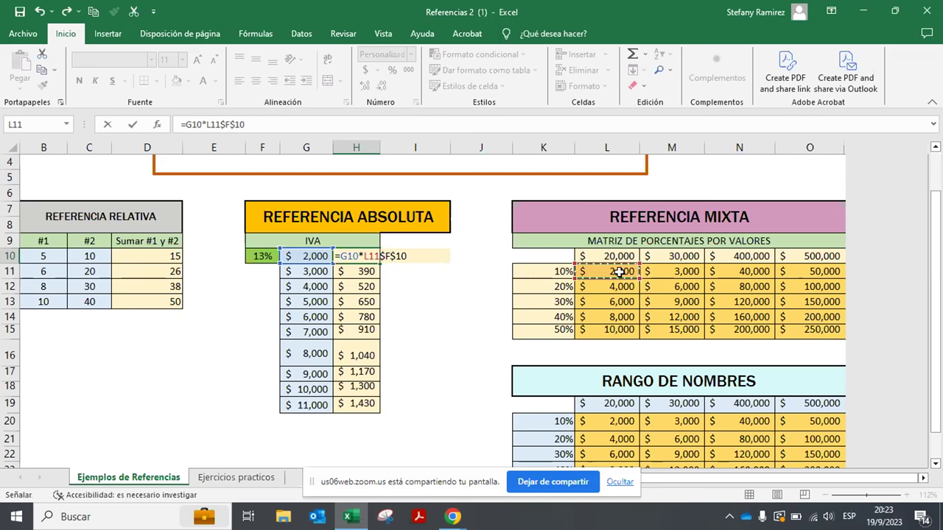
{"action": "key", "text": "BackSpace"}
{"action": "key", "text": "BackSpace"}
{"action": "key", "text": "BackSpace"}
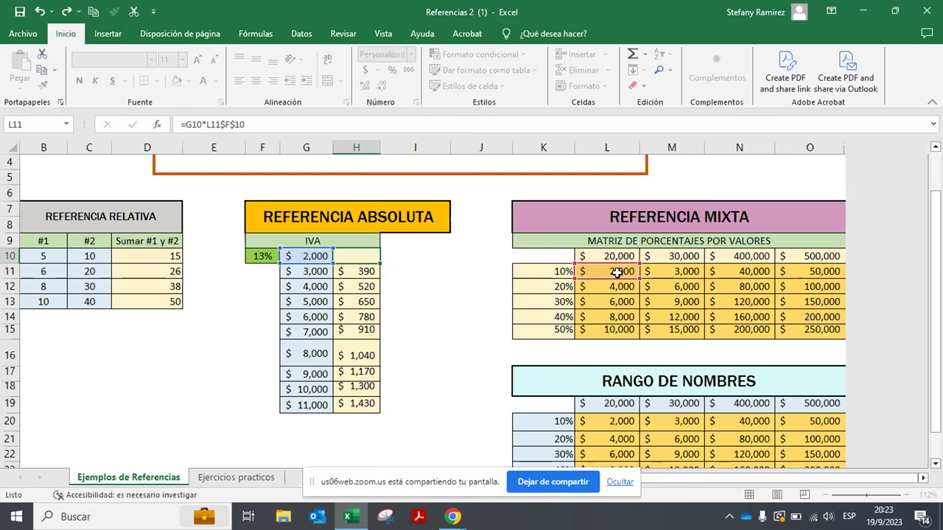
{"action": "key", "text": "ctrl+Return"}
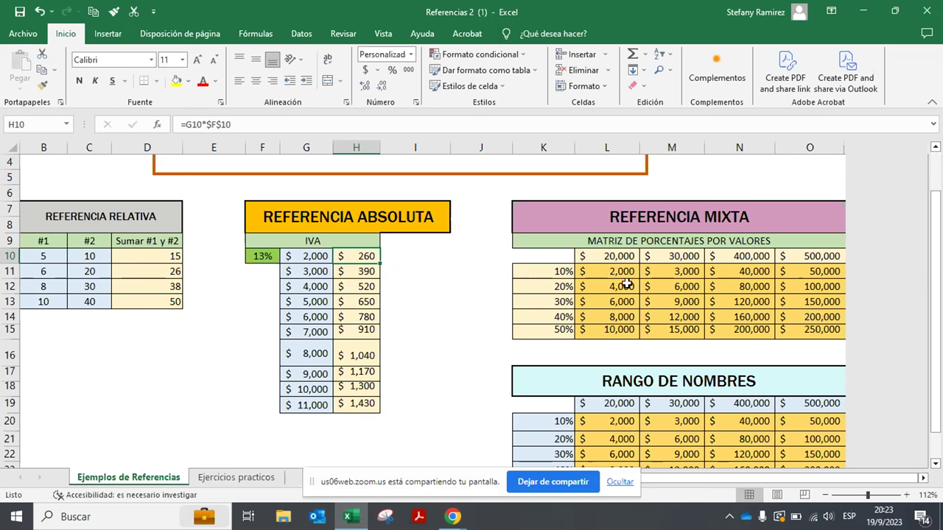
Inspect the matrix formulas =L10*$K$11 in L11 and =L19*$K$20 in L20.
{"action": "double_click", "coordinate": [628, 273]}
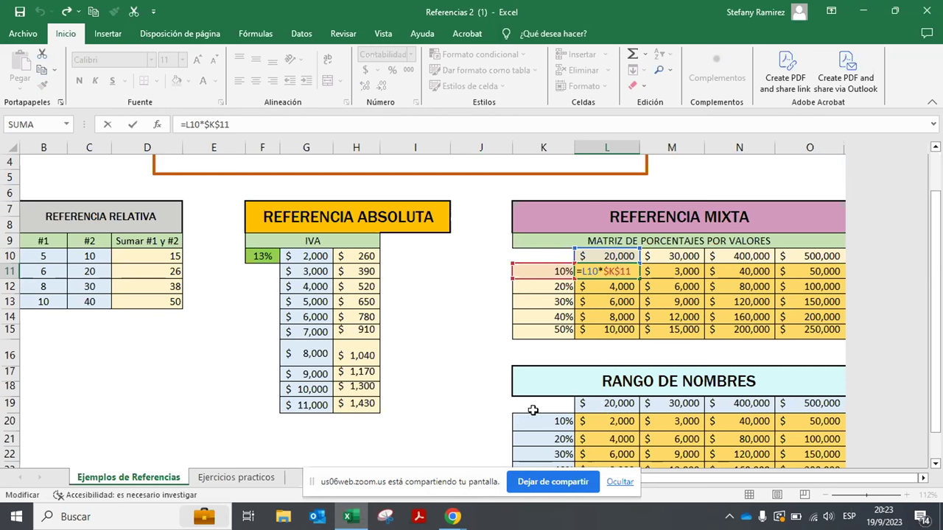
{"action": "double_click", "coordinate": [617, 421]}
{"action": "scroll", "coordinate": [735, 343], "scroll_direction": "down", "scroll_amount": 4}
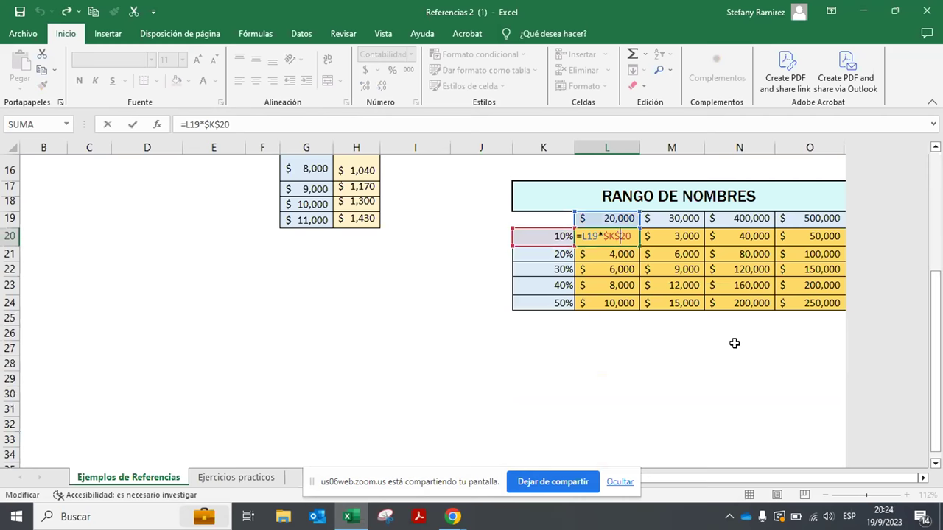
{"action": "scroll", "coordinate": [734, 343], "scroll_direction": "up", "scroll_amount": 1}
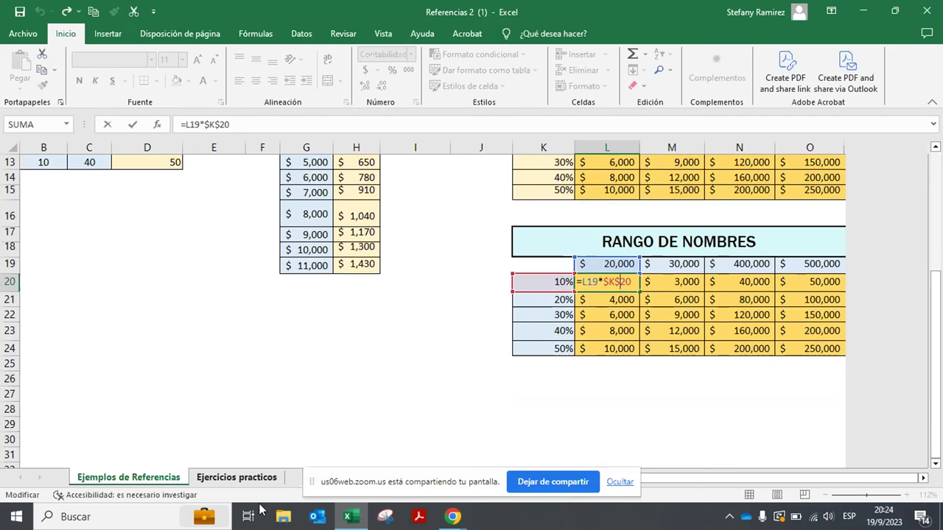
Return to the Zoom meeting, toggle the microphone to speak, then stop screen sharing.
{"action": "mouse_move", "coordinate": [451, 517]}
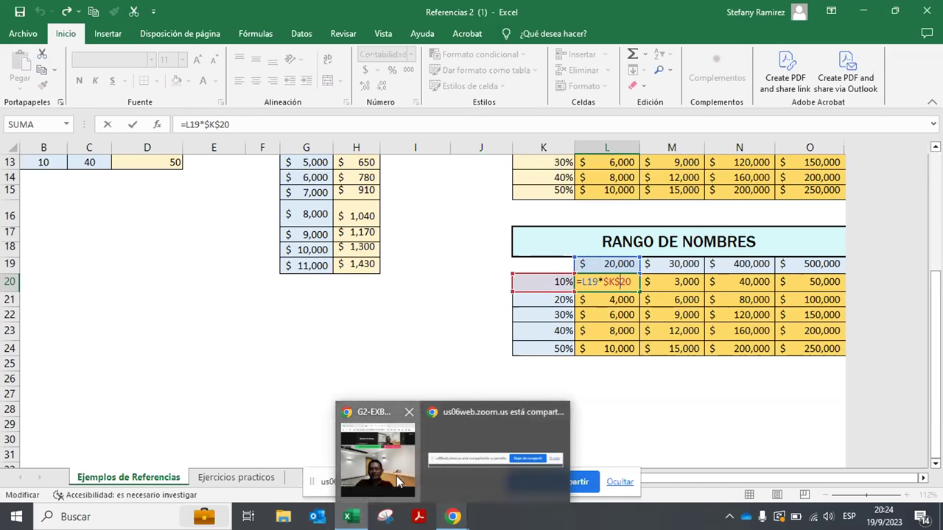
{"action": "left_click", "coordinate": [397, 476]}
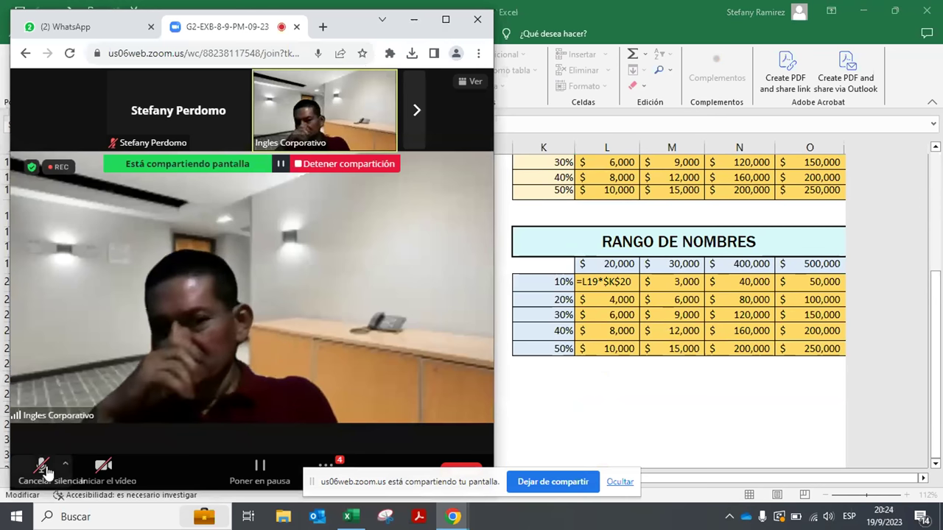
{"action": "left_click", "coordinate": [39, 470]}
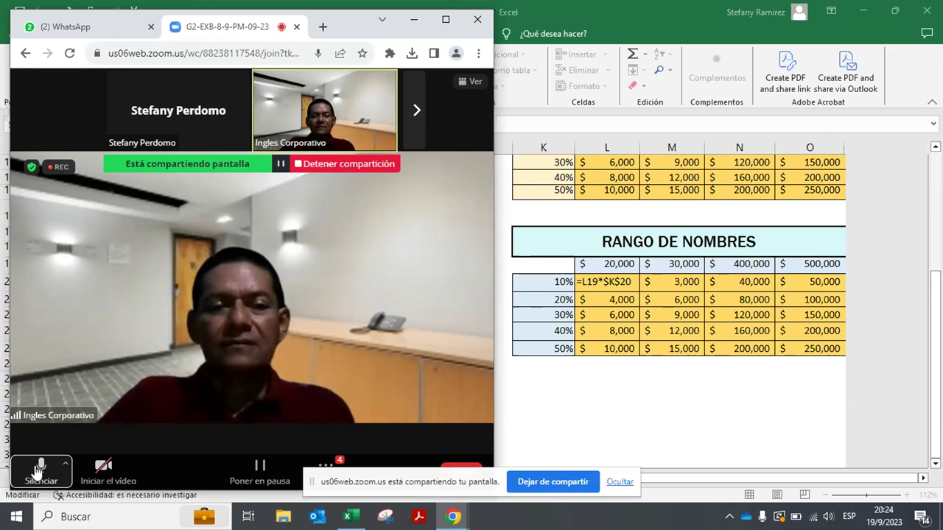
{"action": "left_click", "coordinate": [43, 484]}
{"action": "left_click", "coordinate": [49, 484]}
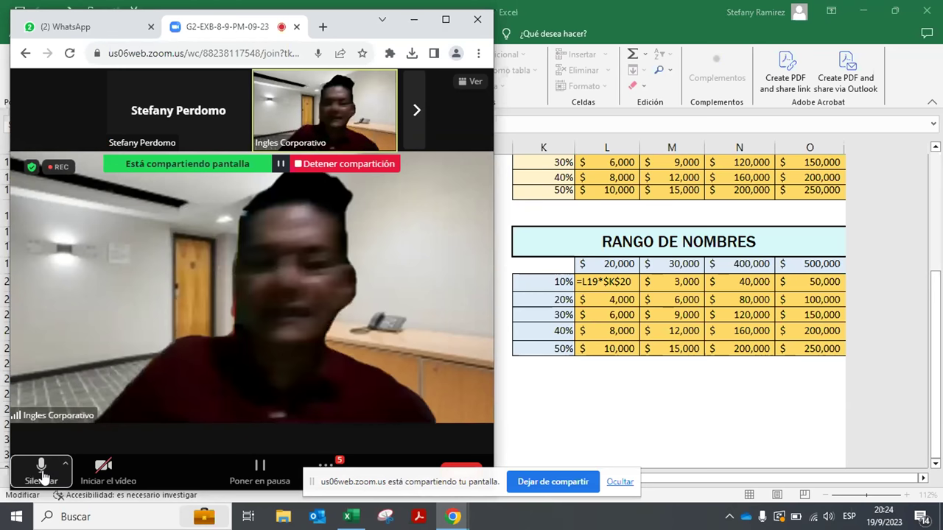
{"action": "left_click", "coordinate": [42, 472]}
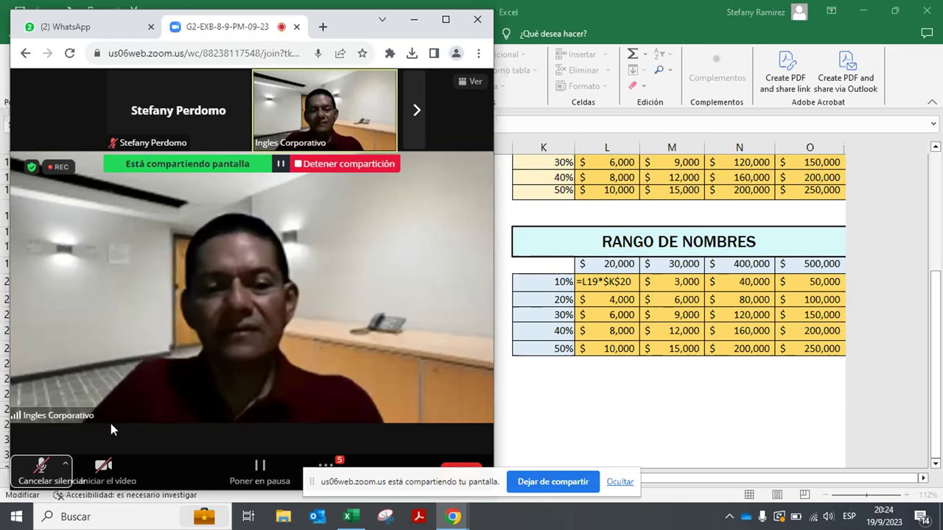
{"action": "left_click", "coordinate": [52, 480]}
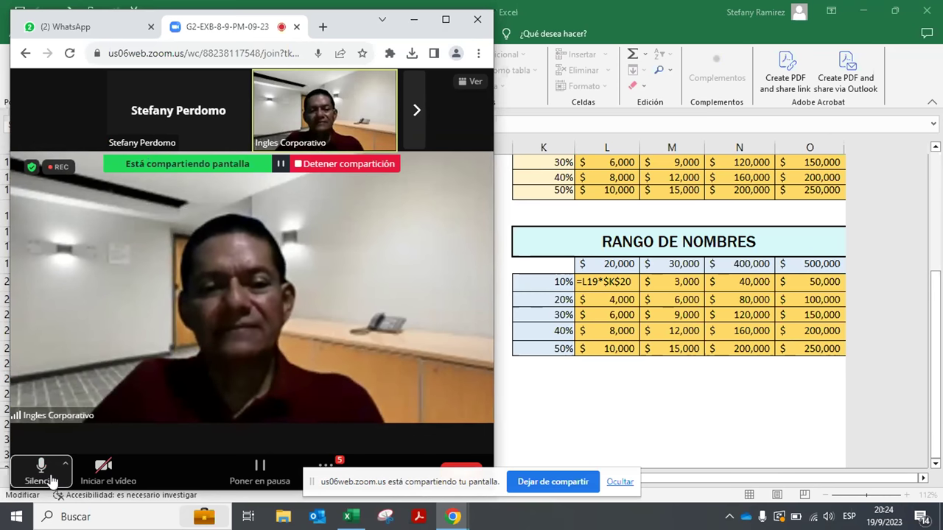
{"action": "left_click", "coordinate": [51, 480]}
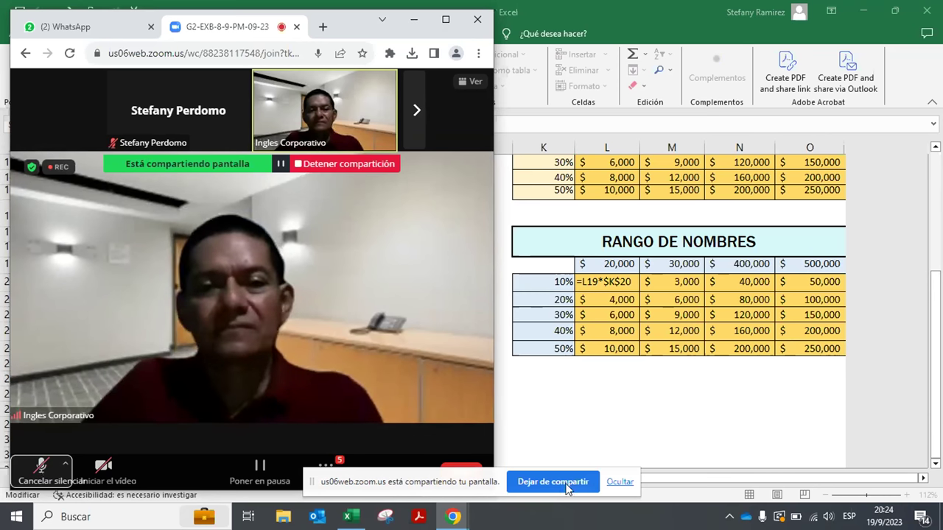
{"action": "left_click", "coordinate": [37, 475]}
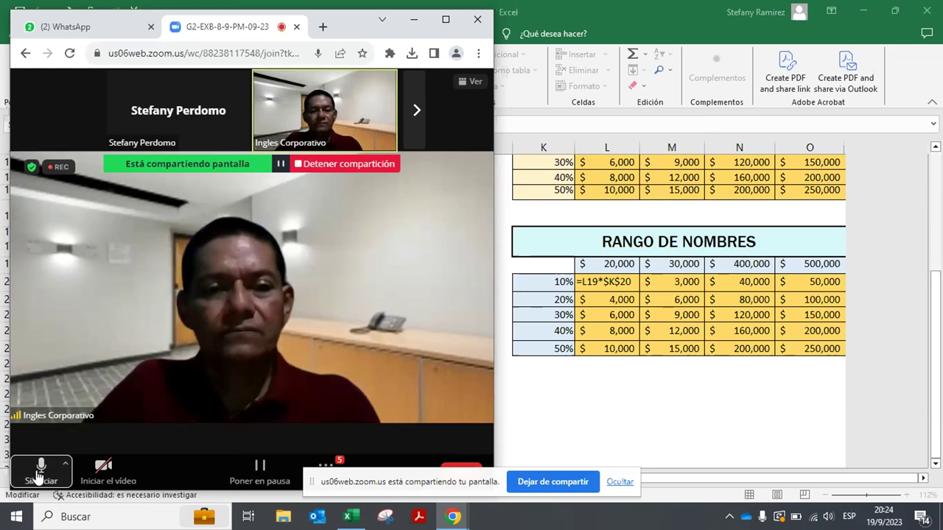
{"action": "left_click", "coordinate": [39, 476]}
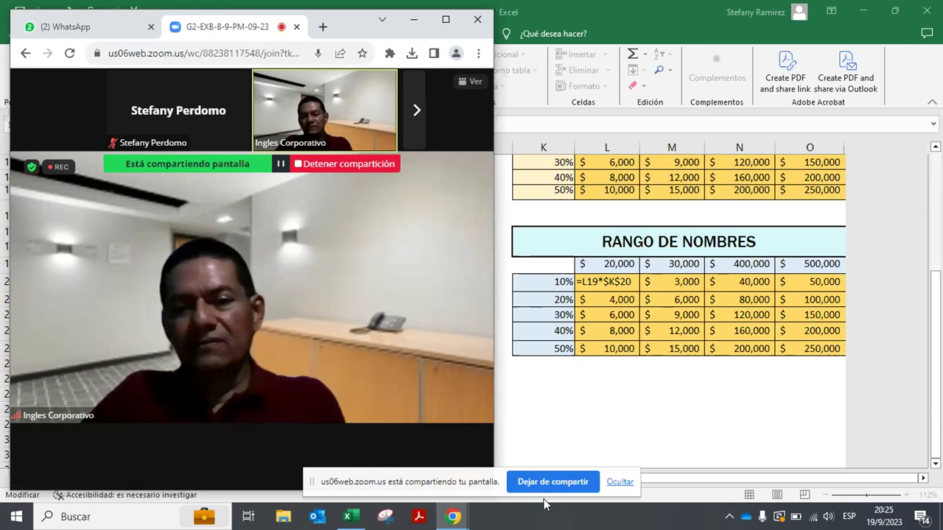
{"action": "mouse_move", "coordinate": [368, 374]}
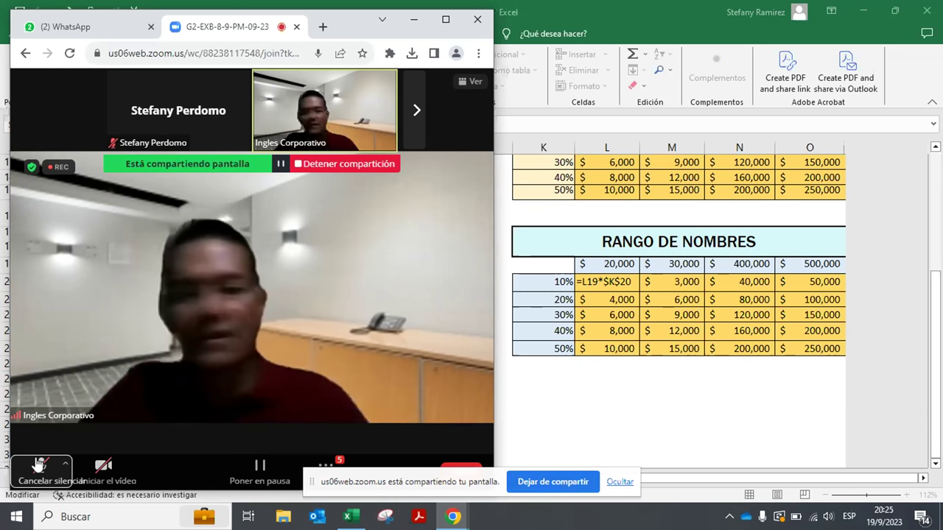
{"action": "left_click", "coordinate": [560, 483]}
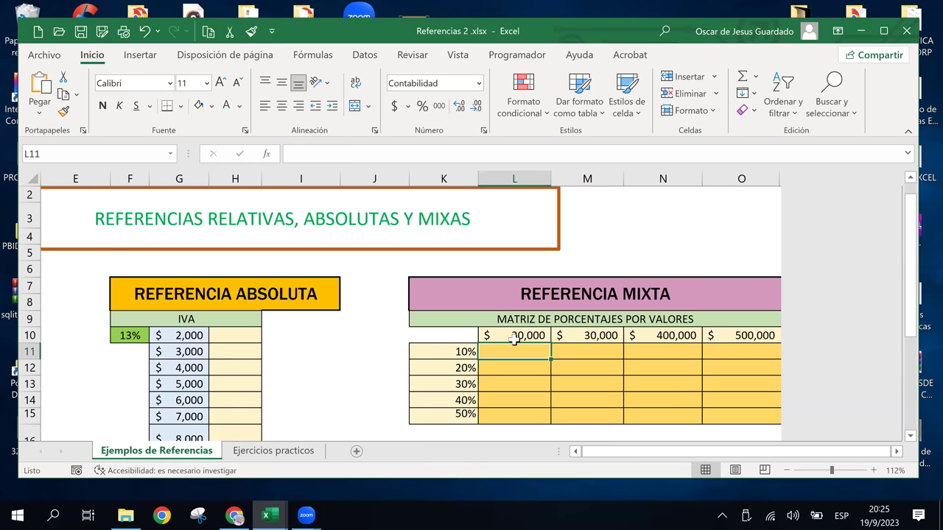
Enter =G10*$F$10 in H10, locking the 13% rate in F10.
{"action": "scroll", "coordinate": [514, 339], "scroll_direction": "down", "scroll_amount": 2}
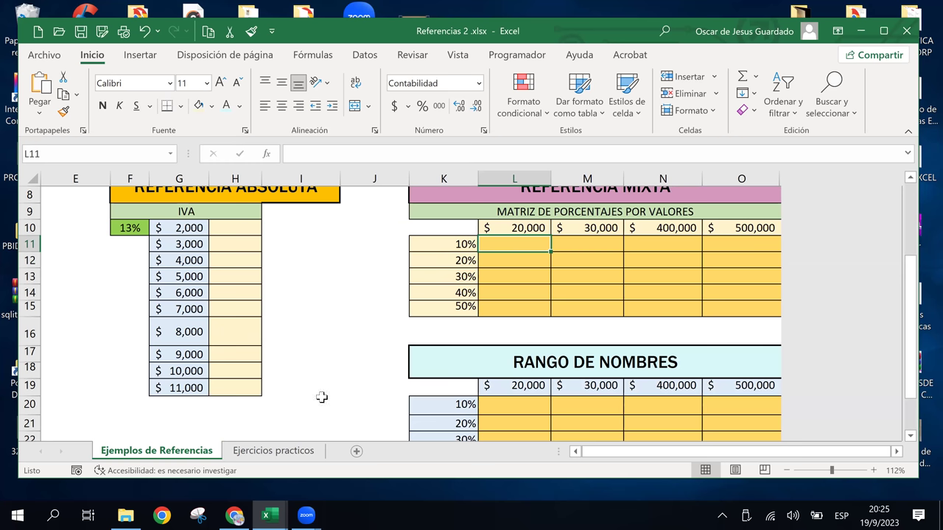
{"action": "key", "text": "Up"}
{"action": "key", "text": "Left"}
{"action": "key", "text": "Left"}
{"action": "key", "text": "Left"}
{"action": "type", "text": "?"}
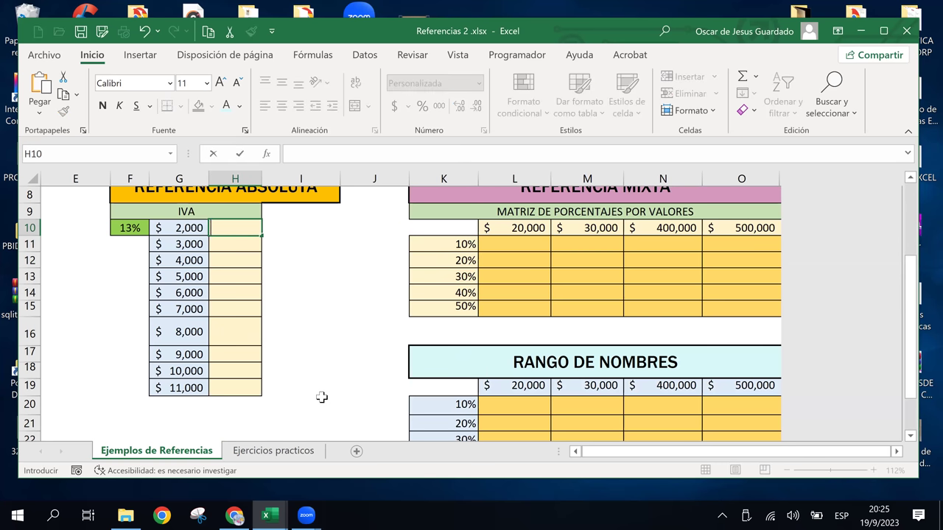
{"action": "type", "text": "="}
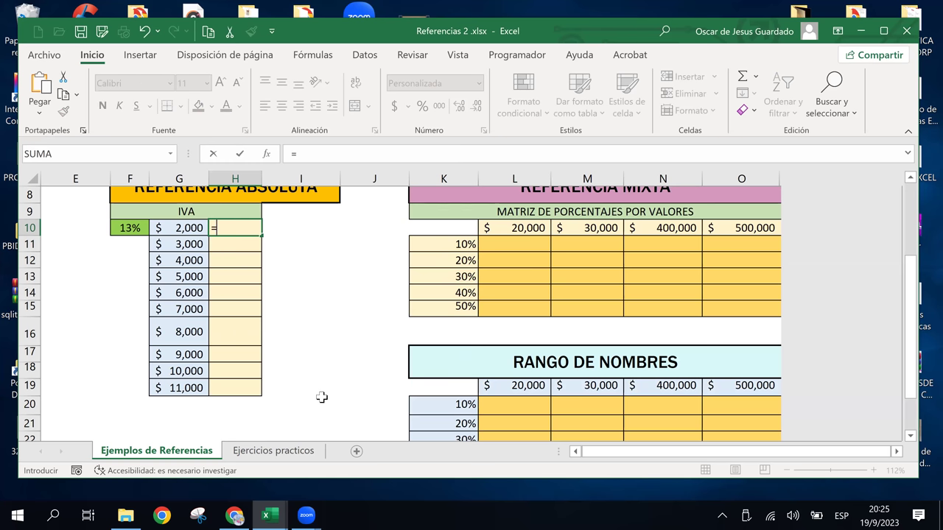
{"action": "key", "text": "Left"}
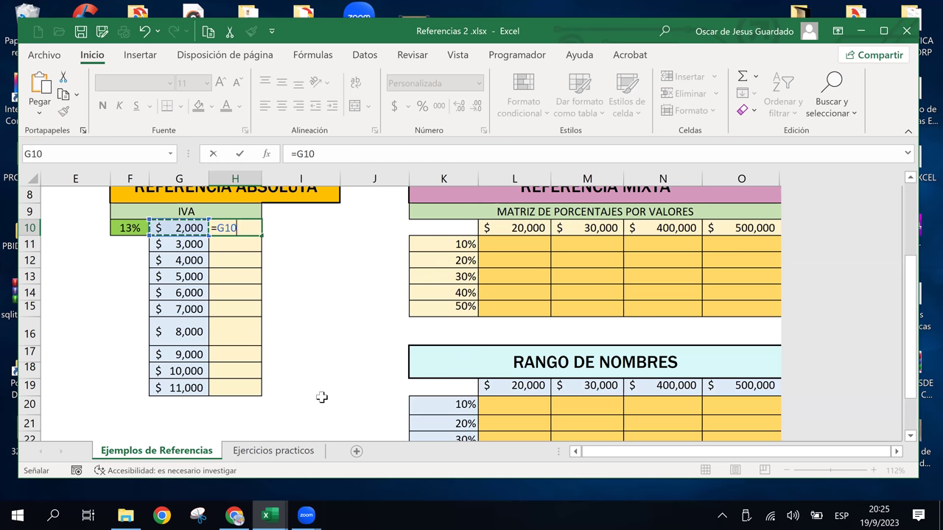
{"action": "type", "text": "*"}
{"action": "key", "text": "Left"}
{"action": "key", "text": "Left"}
{"action": "key", "text": "F4"}
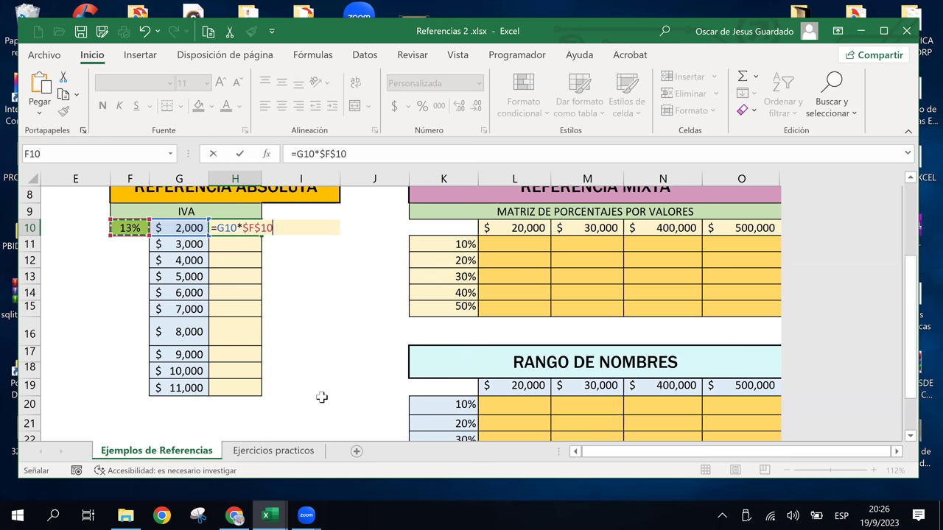
{"action": "key", "text": "Return"}
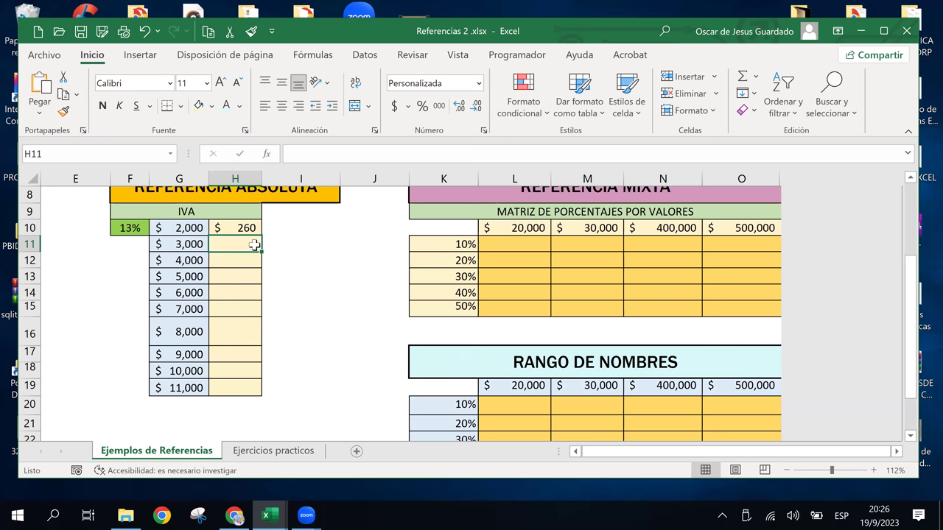
Fill the IVA formula down to H19, giving $260 through $1,430.
{"action": "left_click", "coordinate": [255, 231]}
{"action": "left_click_drag", "start_coordinate": [261, 234], "coordinate": [264, 397]}
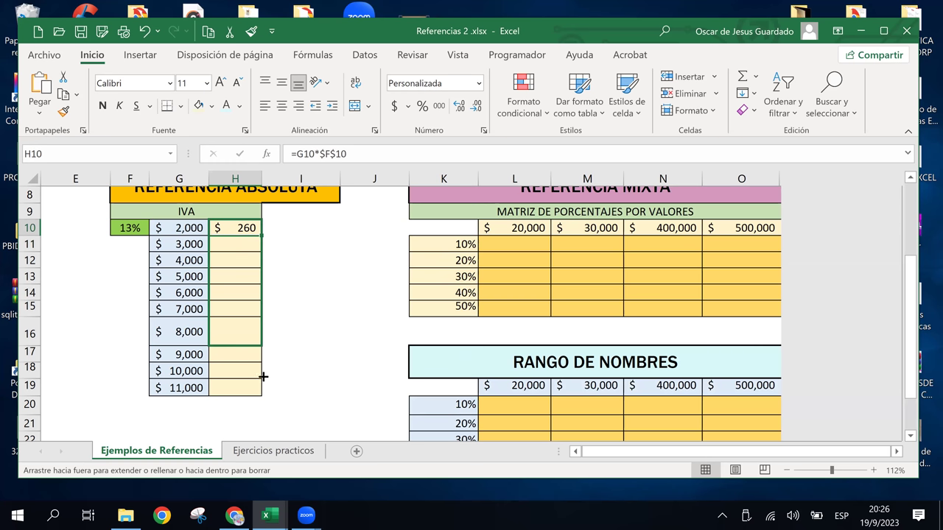
{"action": "left_click", "coordinate": [222, 321]}
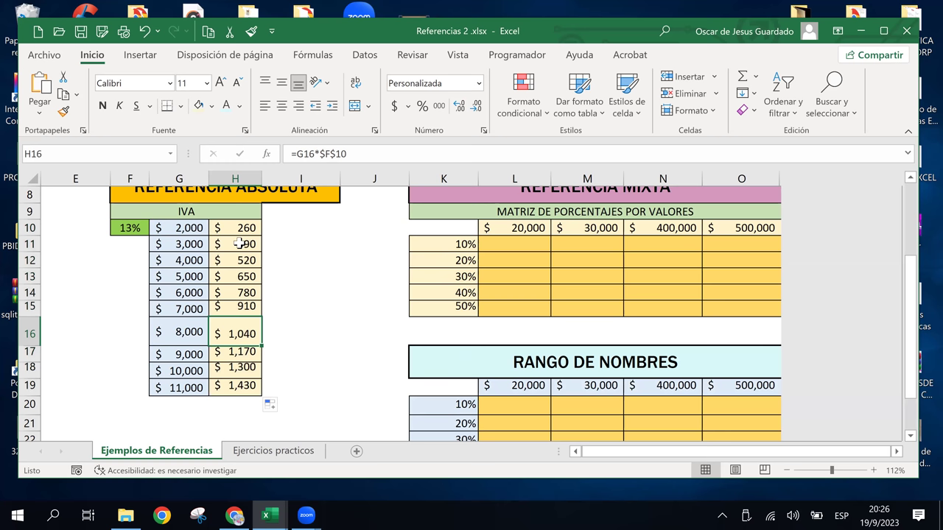
{"action": "left_click", "coordinate": [245, 228]}
Clear H11:H19, make H10 a relative =G10*F10, and fill it down to H19.
{"action": "left_click_drag", "start_coordinate": [237, 249], "coordinate": [247, 404]}
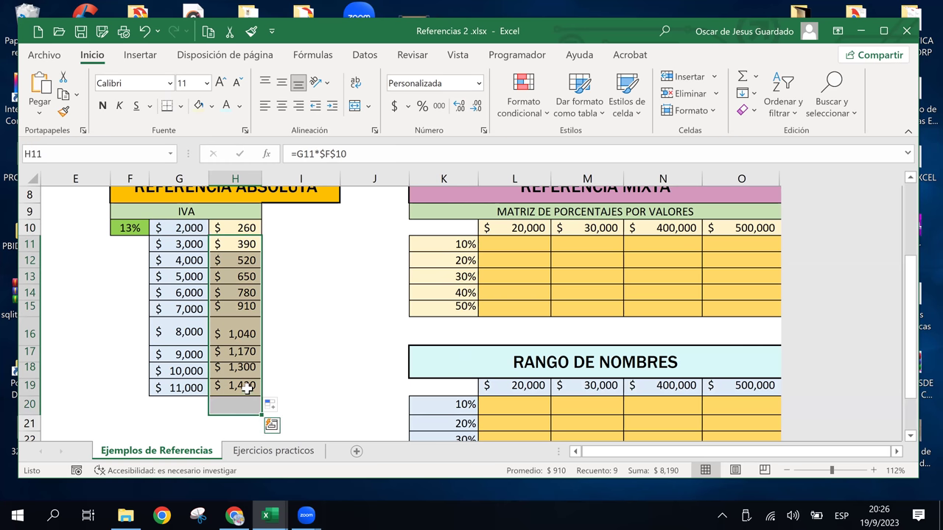
{"action": "key", "text": "Delete"}
{"action": "double_click", "coordinate": [229, 228]}
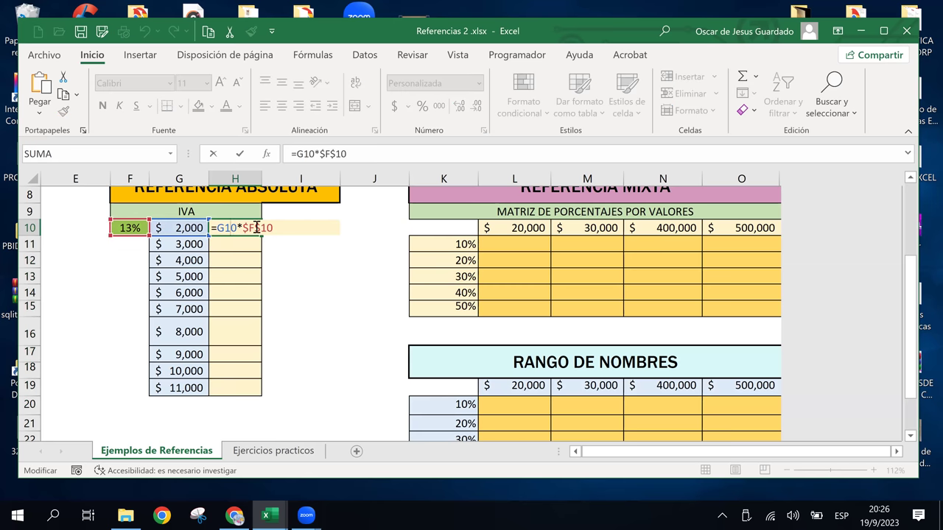
{"action": "key", "text": "F4"}
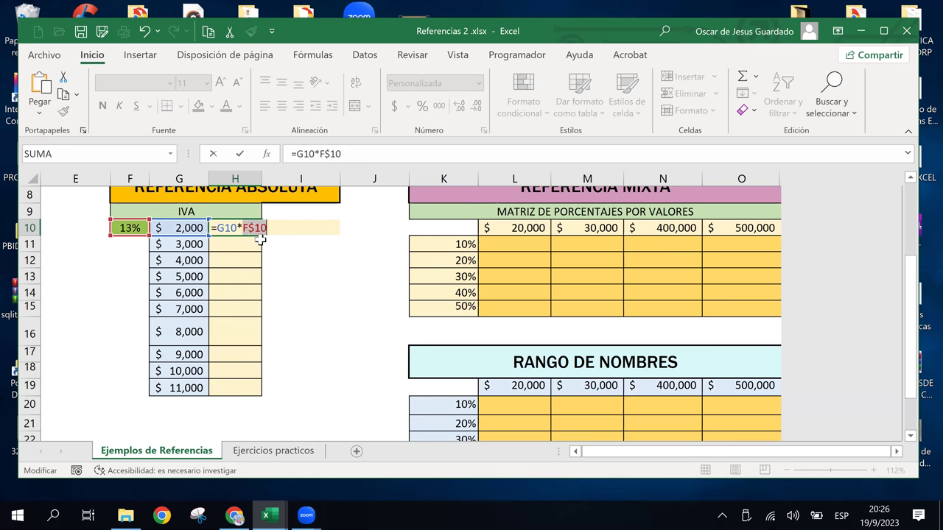
{"action": "key", "text": "F4"}
{"action": "key", "text": "Return"}
{"action": "key", "text": "Up"}
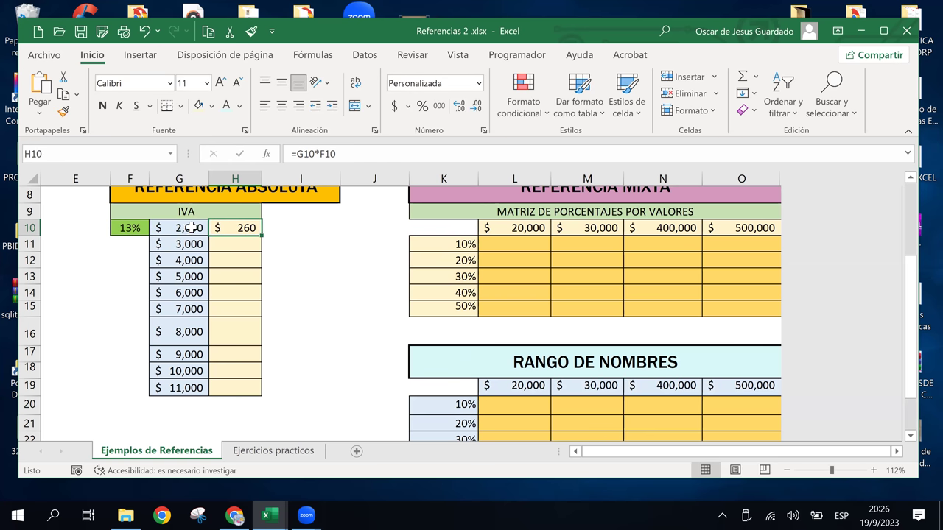
{"action": "left_click_drag", "start_coordinate": [259, 235], "coordinate": [268, 398]}
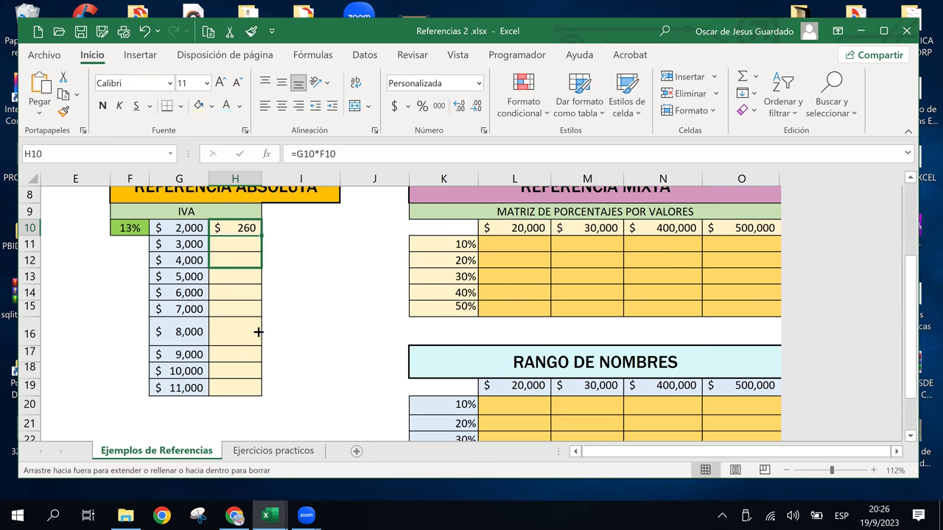
Inspect G11–G14 and F11–F14 to show the copies point at empty rate cells.
{"action": "left_click", "coordinate": [173, 244]}
{"action": "left_click", "coordinate": [140, 243]}
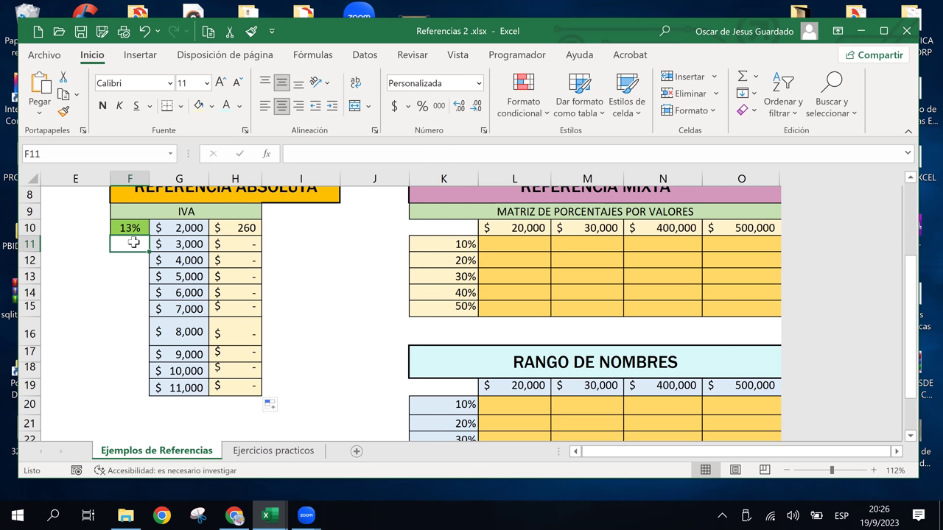
{"action": "left_click", "coordinate": [151, 260]}
{"action": "left_click", "coordinate": [146, 262]}
{"action": "left_click", "coordinate": [184, 277]}
{"action": "left_click", "coordinate": [183, 294]}
Change H10 back to =G10*$F$10 and refill H11:H19, giving $390 through $1,430.
{"action": "left_click", "coordinate": [137, 296]}
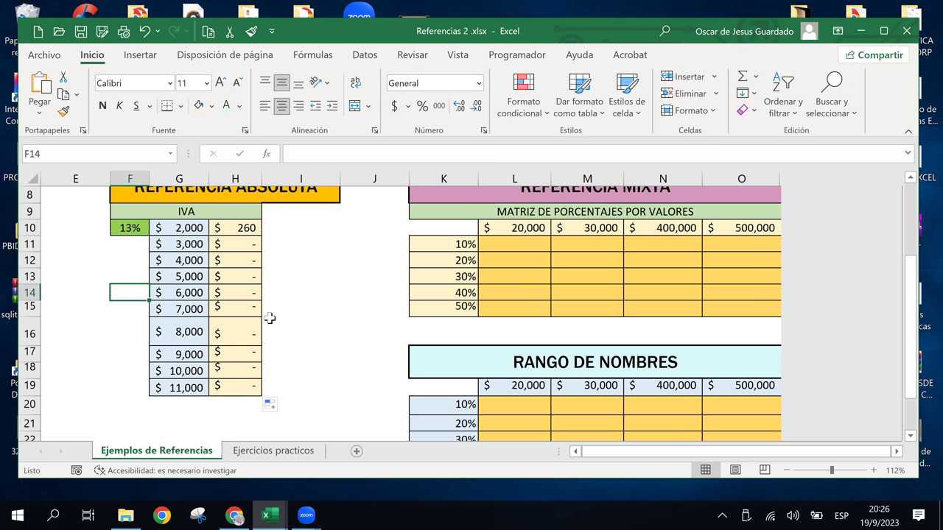
{"action": "left_click", "coordinate": [245, 228]}
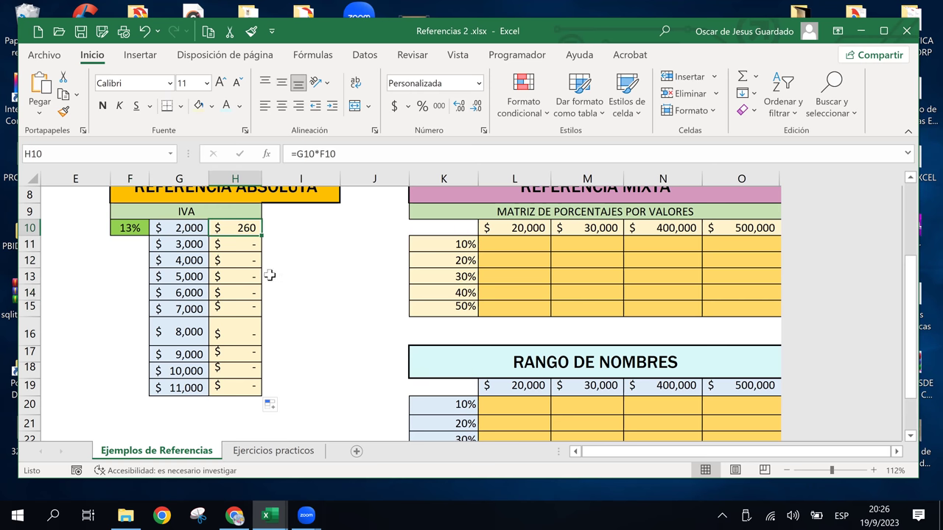
{"action": "double_click", "coordinate": [243, 229]}
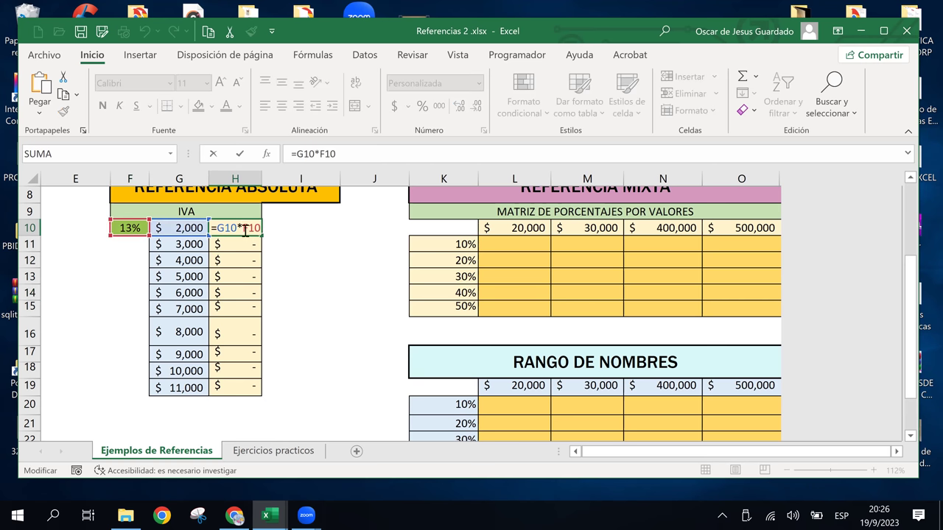
{"action": "key", "text": "F4"}
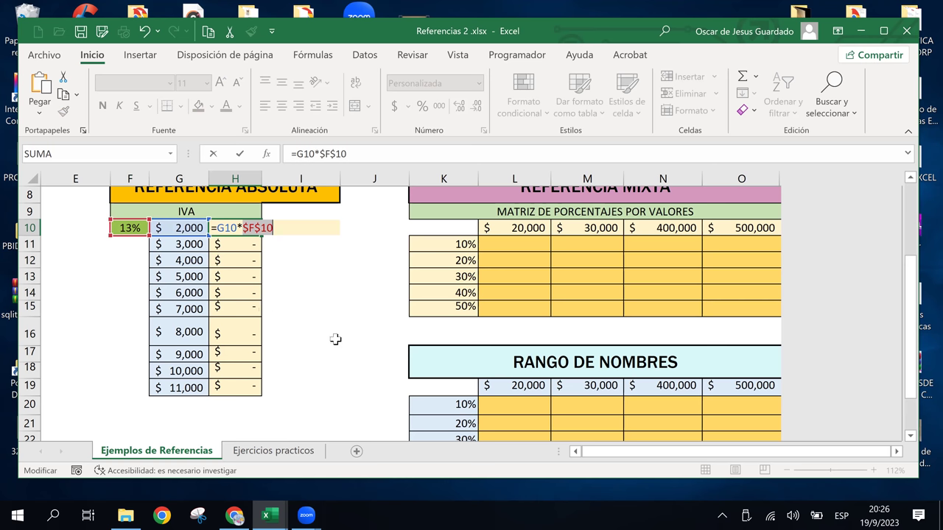
{"action": "key", "text": "Return"}
{"action": "left_click", "coordinate": [254, 228]}
{"action": "left_click_drag", "start_coordinate": [262, 236], "coordinate": [278, 395]}
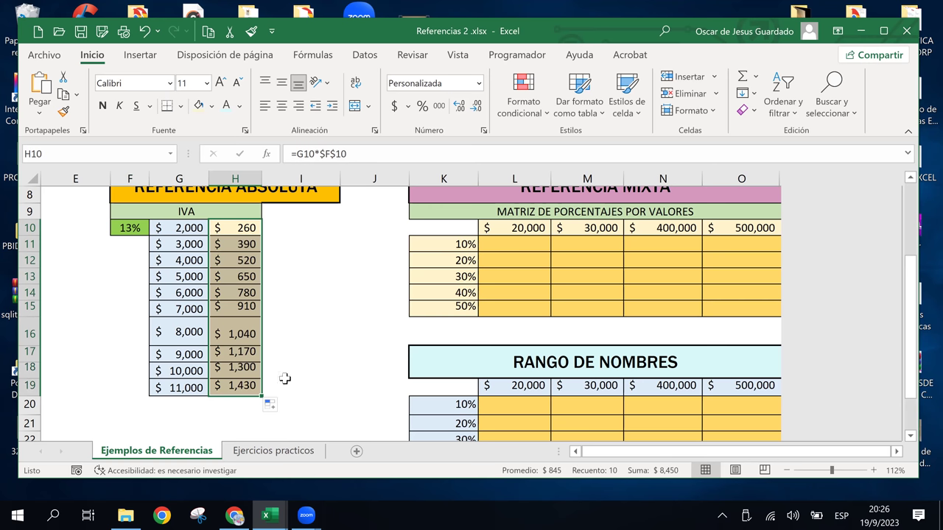
{"action": "left_click", "coordinate": [309, 290]}
{"action": "left_click", "coordinate": [525, 245]}
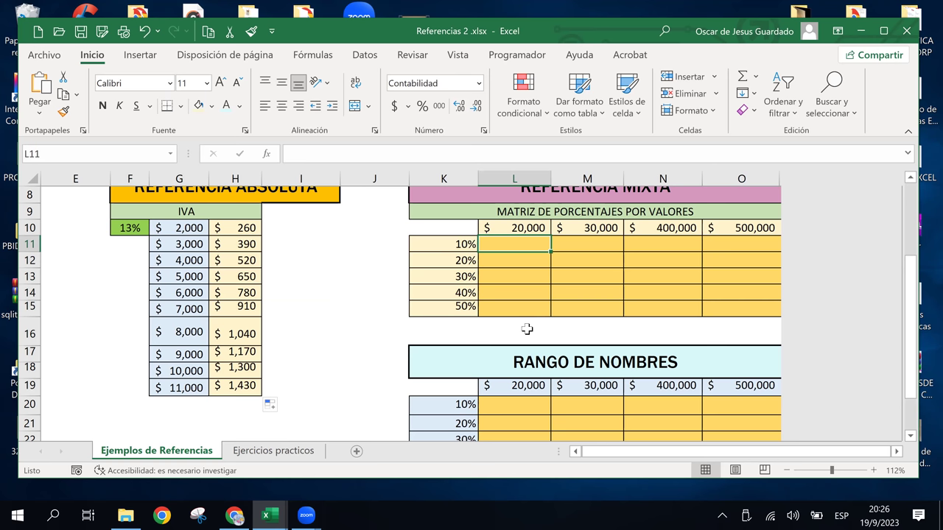
Enter =L10*$K$11 in L11, locking the 10% reference in K11.
{"action": "type", "text": "="}
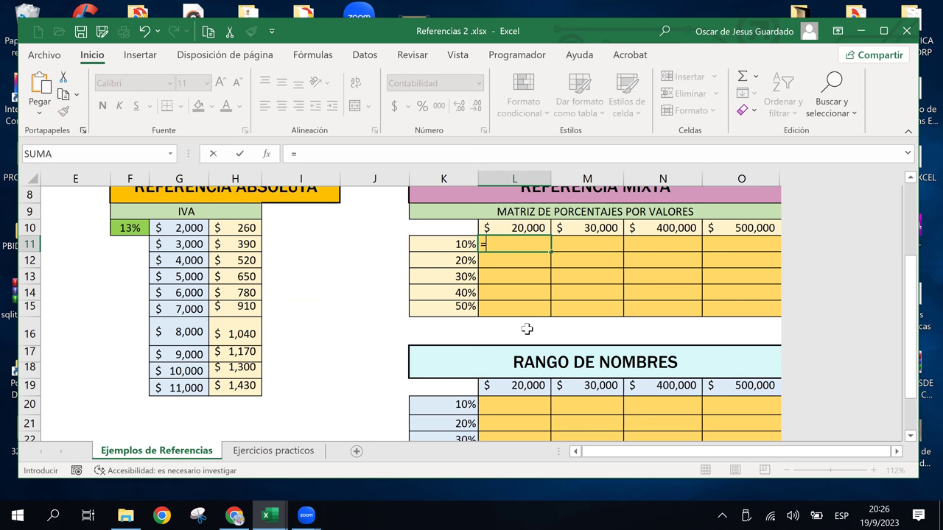
{"action": "key", "text": "Up"}
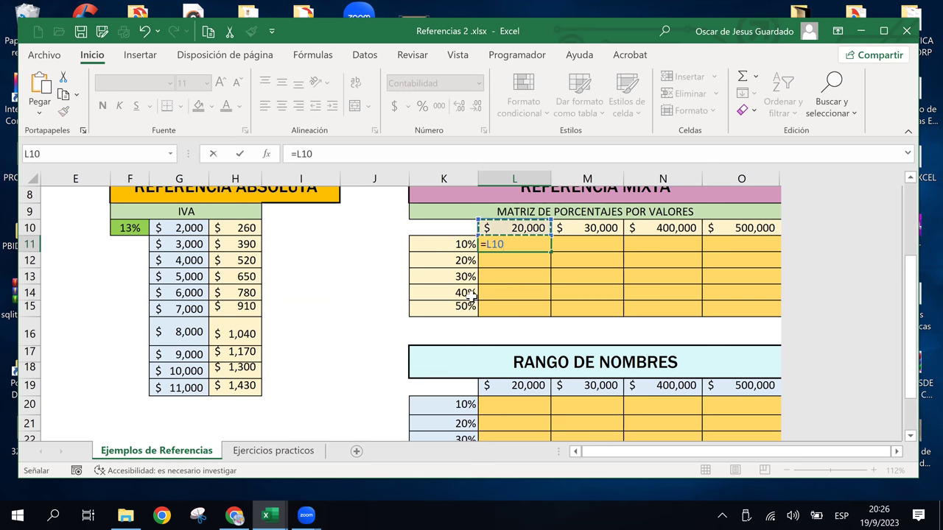
{"action": "type", "text": "*"}
{"action": "left_click", "coordinate": [457, 257]}
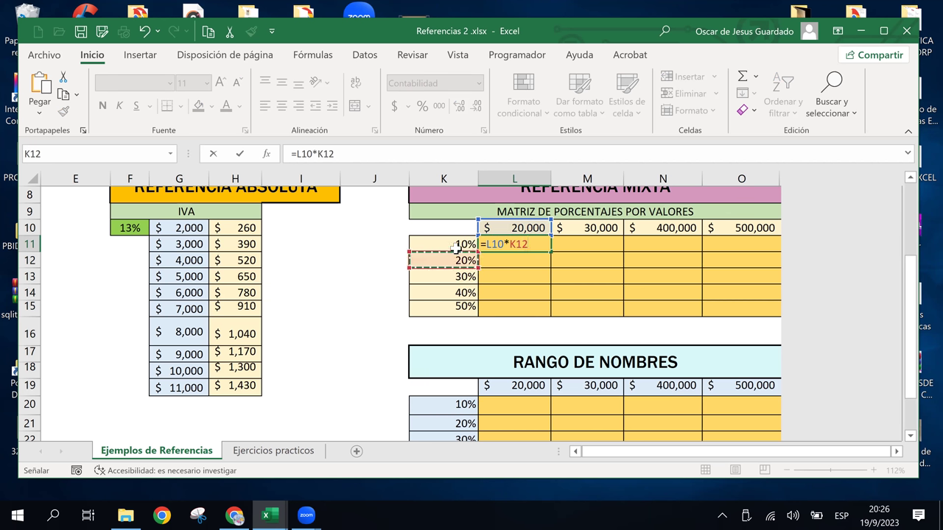
{"action": "left_click", "coordinate": [457, 248]}
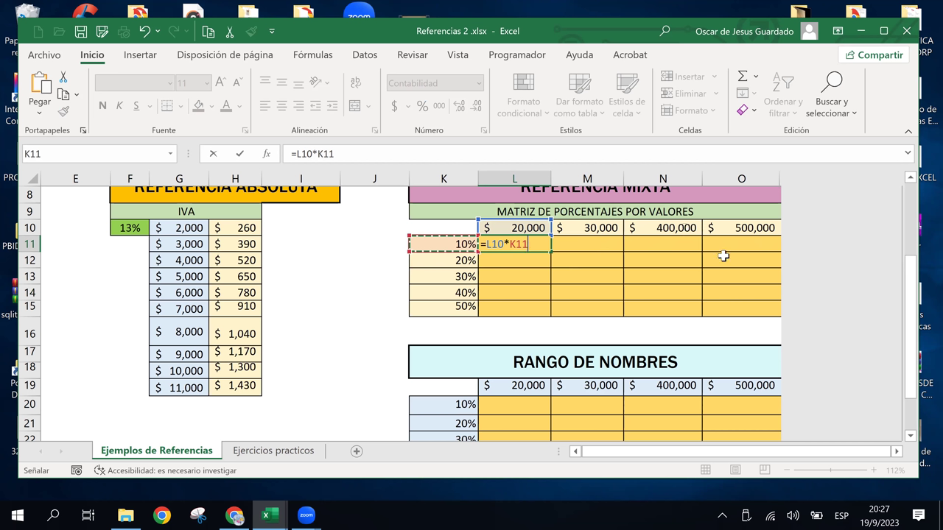
{"action": "left_click", "coordinate": [518, 244]}
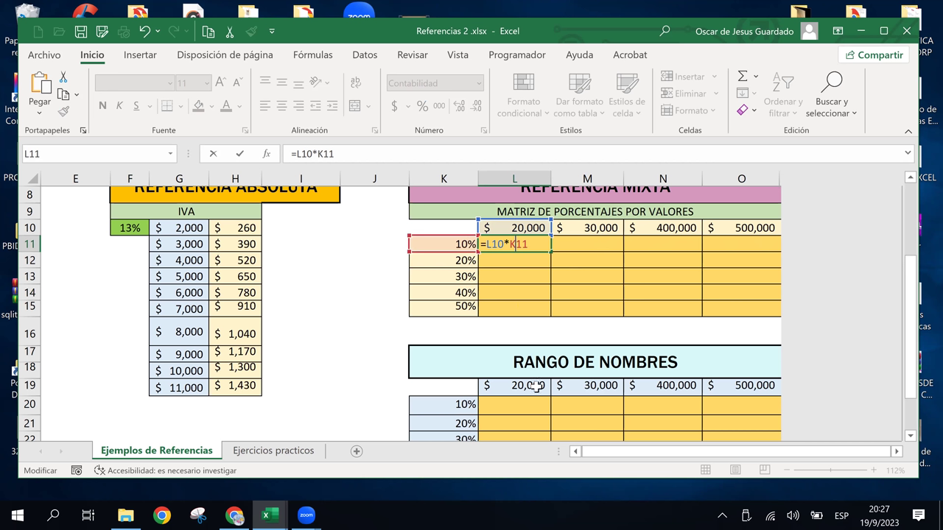
{"action": "key", "text": "F4"}
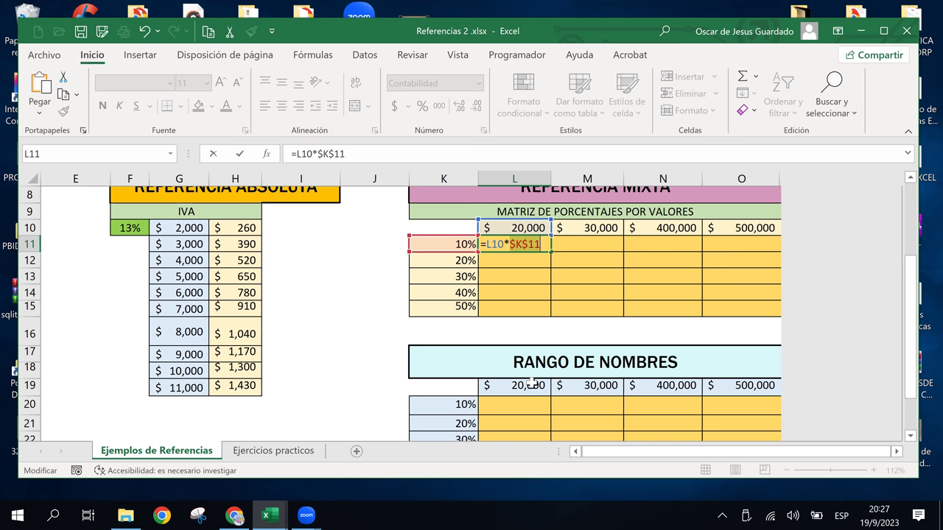
{"action": "key", "text": "Return"}
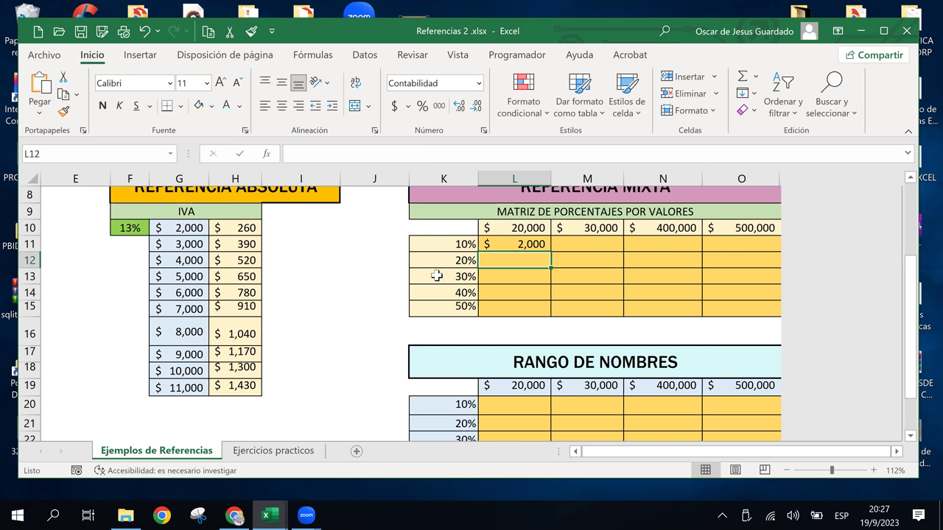
Copy the L11 formula across to O11, then copy the row down to row 15.
{"action": "left_click", "coordinate": [526, 244]}
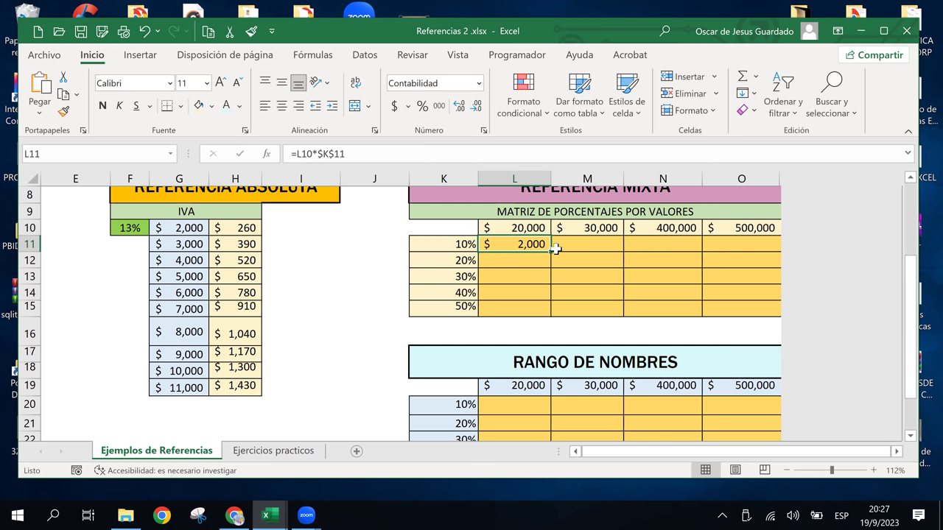
{"action": "left_click_drag", "start_coordinate": [551, 252], "coordinate": [762, 266]}
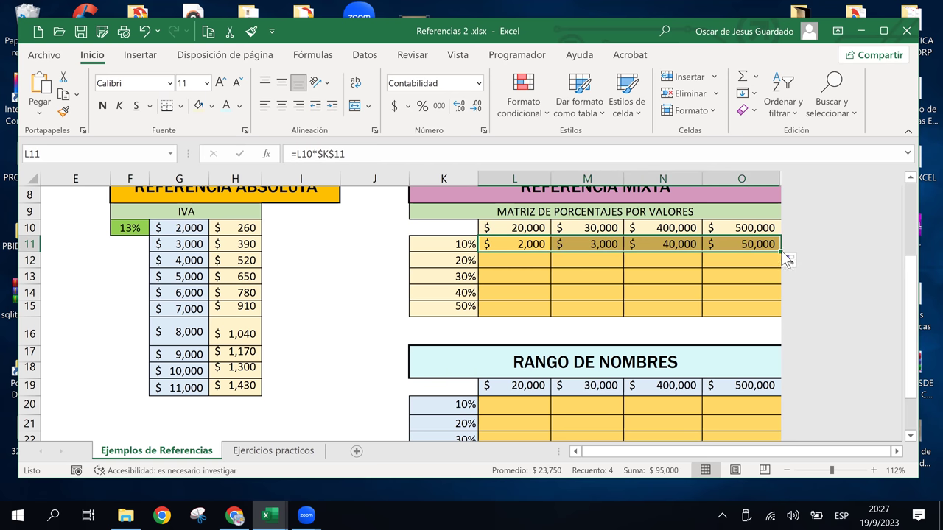
{"action": "left_click_drag", "start_coordinate": [779, 253], "coordinate": [770, 317]}
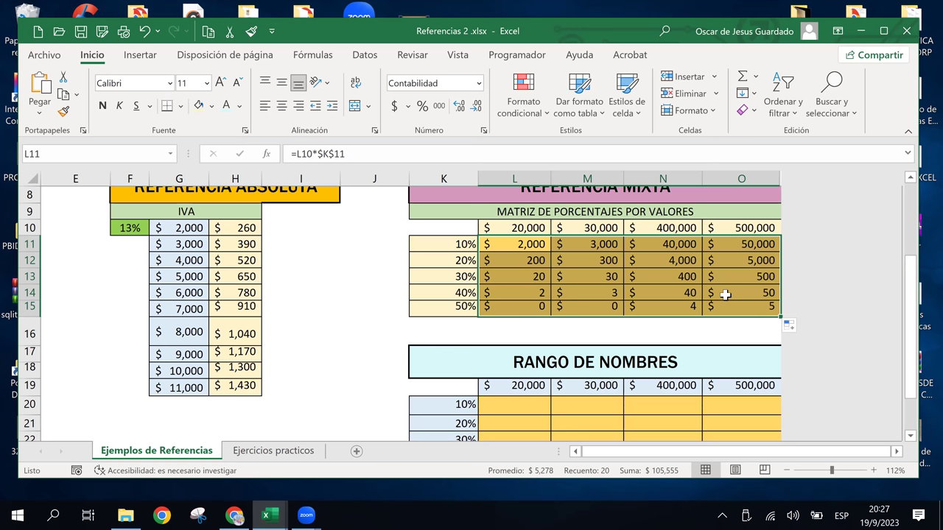
Undo the faulty fill of the lower matrix rows and go to cell L12.
{"action": "key", "text": "ctrl+z"}
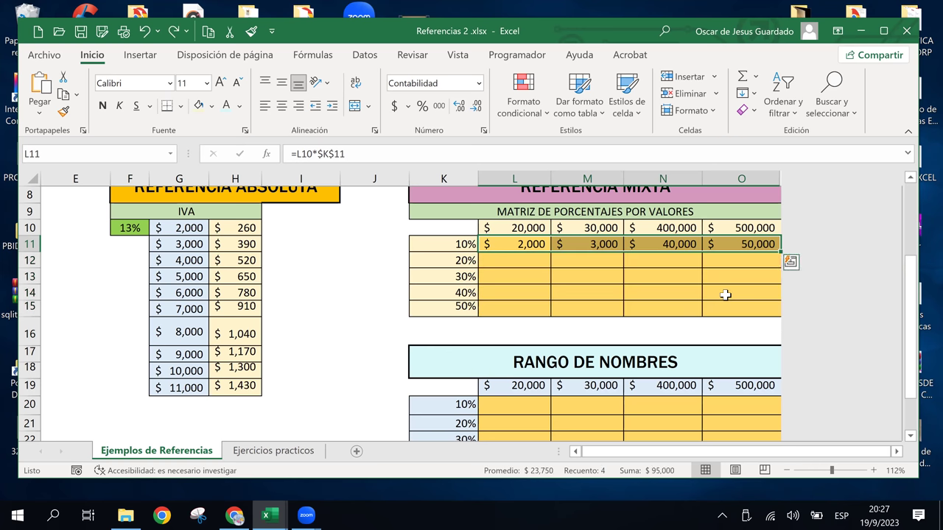
{"action": "left_click", "coordinate": [532, 244]}
{"action": "double_click", "coordinate": [532, 245]}
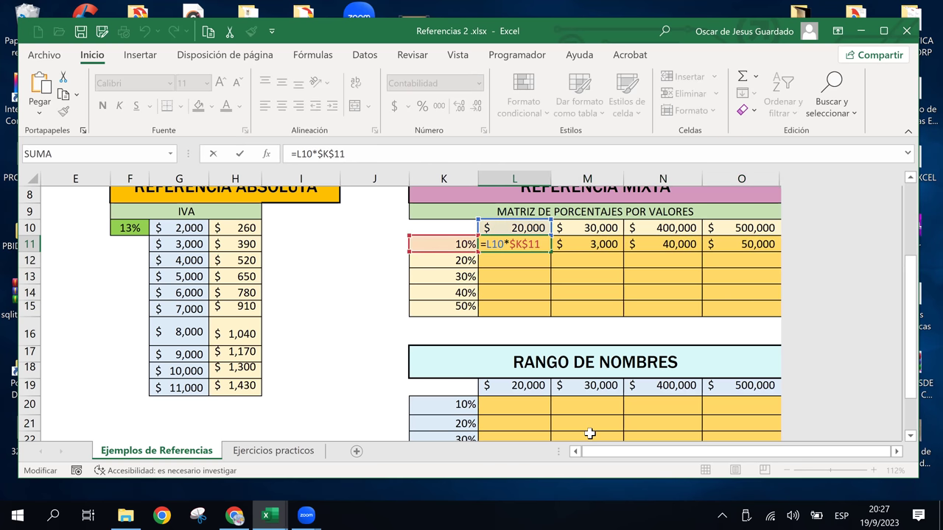
{"action": "left_click", "coordinate": [505, 264]}
{"action": "left_click", "coordinate": [598, 263]}
{"action": "left_click", "coordinate": [516, 259]}
{"action": "left_click", "coordinate": [612, 263]}
{"action": "left_click", "coordinate": [518, 265]}
{"action": "left_click", "coordinate": [537, 263]}
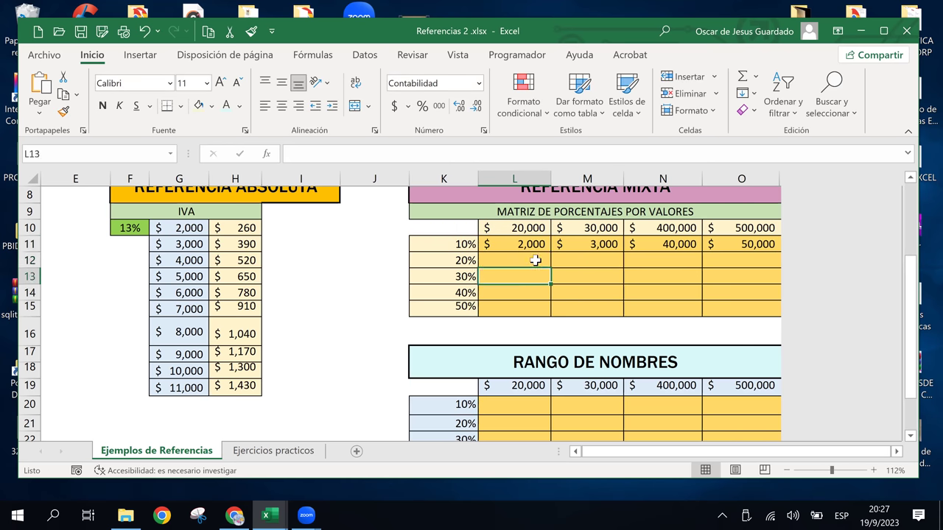
{"action": "left_click", "coordinate": [596, 261]}
{"action": "left_click", "coordinate": [523, 275]}
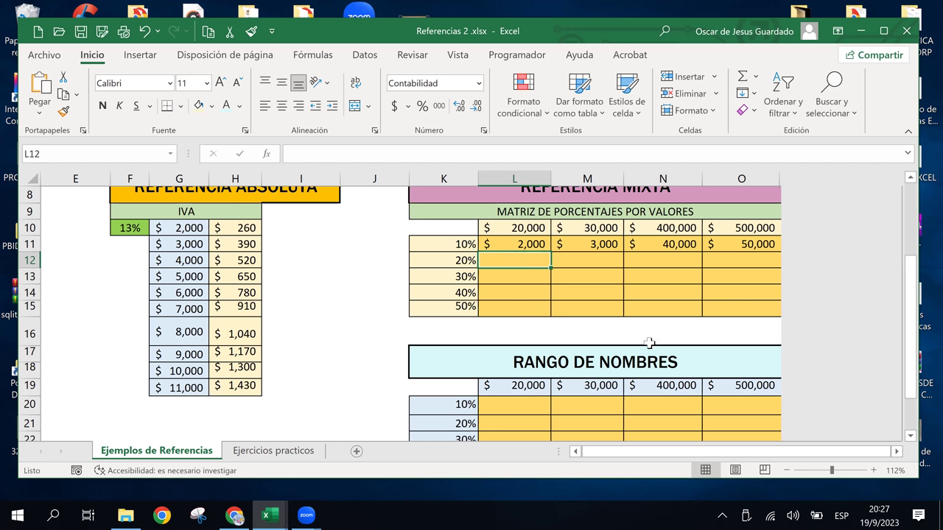
Enter =L10*$K$12 in L12 and fill it across to O12; undo a trial fill down.
{"action": "type", "text": "="}
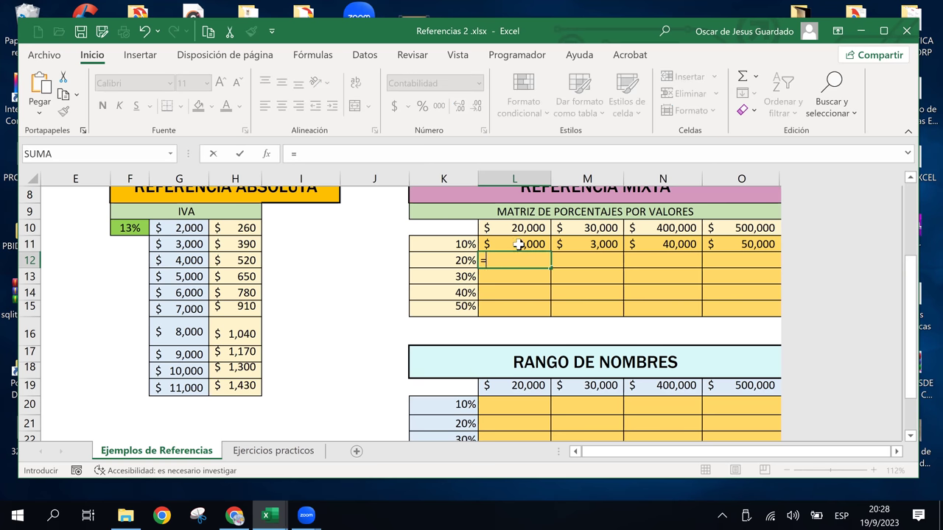
{"action": "left_click", "coordinate": [520, 226]}
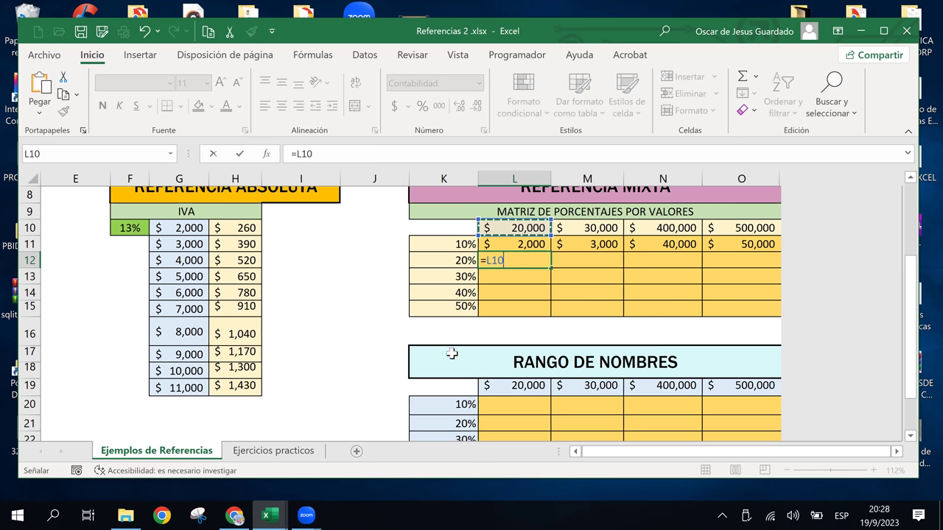
{"action": "type", "text": "*"}
{"action": "left_click", "coordinate": [454, 260]}
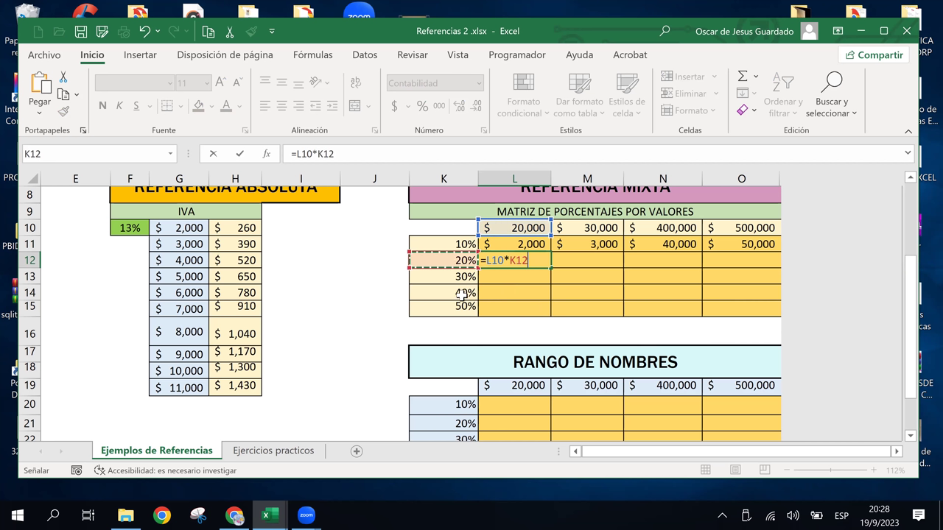
{"action": "key", "text": "F4"}
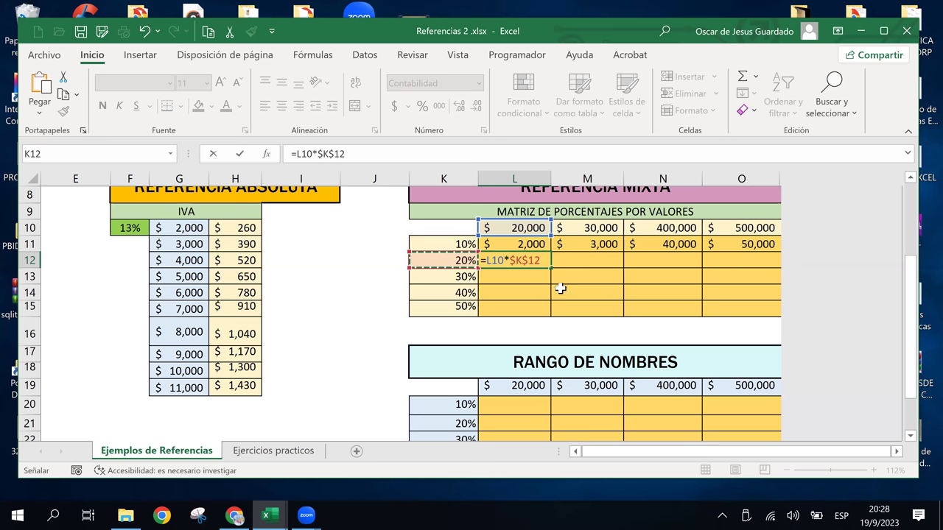
{"action": "key", "text": "Return"}
{"action": "left_click", "coordinate": [546, 260]}
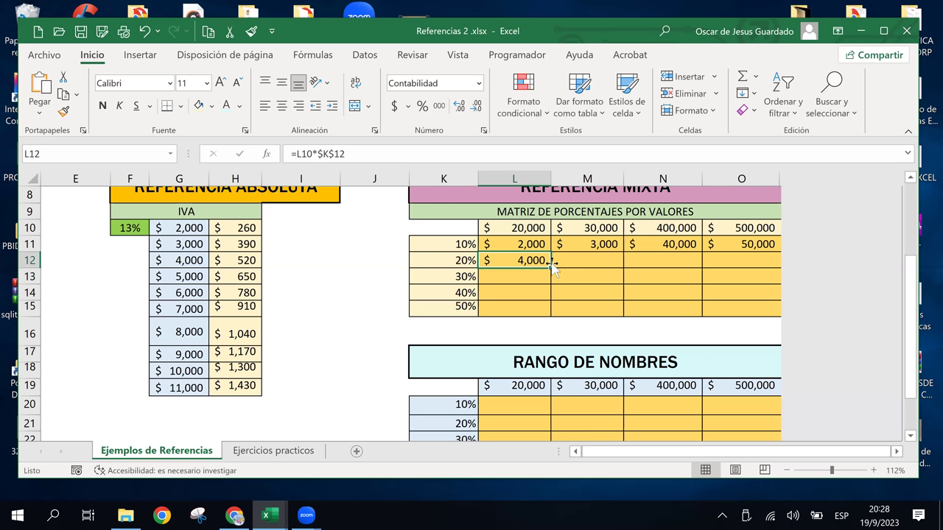
{"action": "left_click_drag", "start_coordinate": [550, 268], "coordinate": [759, 274]}
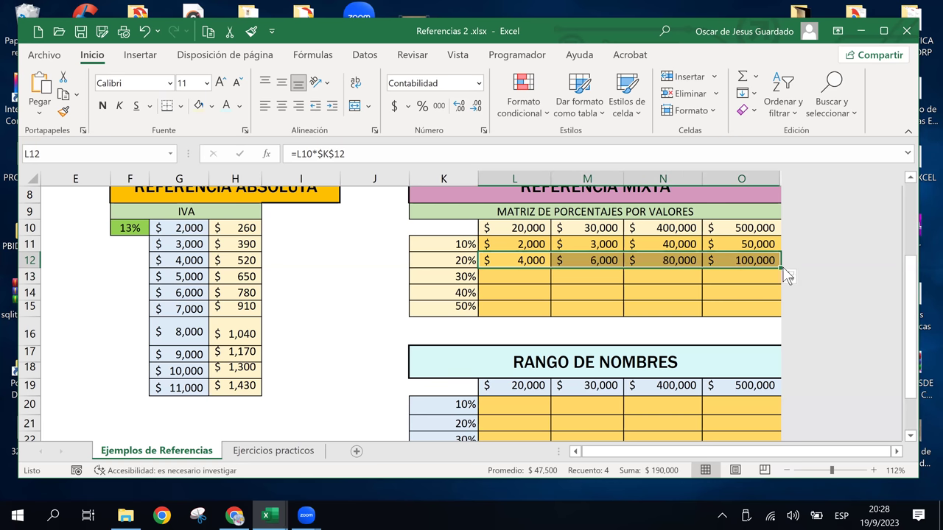
{"action": "left_click_drag", "start_coordinate": [780, 267], "coordinate": [780, 317]}
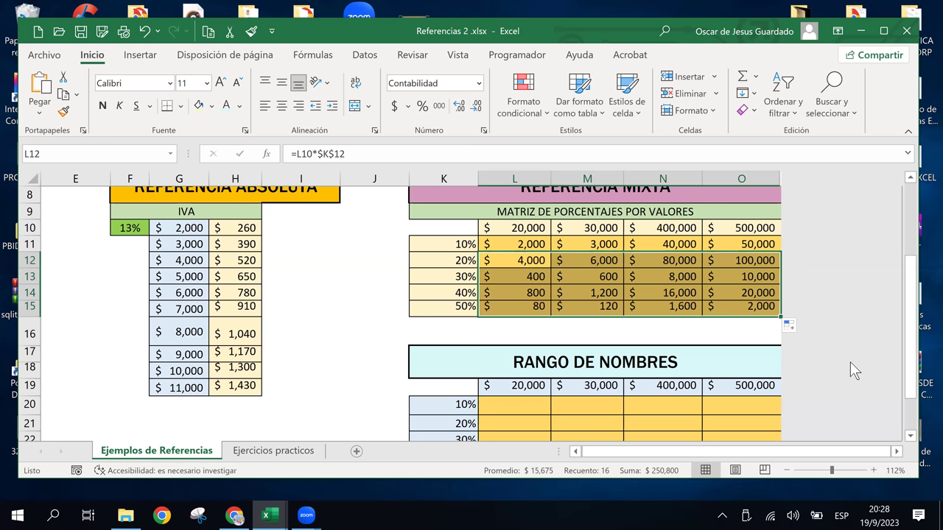
{"action": "key", "text": "ctrl+z"}
Enter =L10*$K13 in L13 for the 30% row.
{"action": "left_click", "coordinate": [524, 273]}
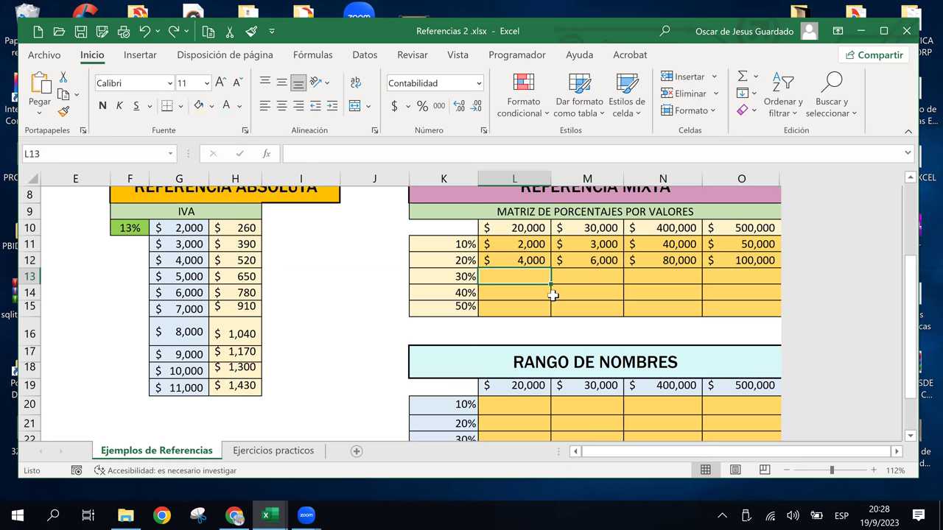
{"action": "type", "text": "="}
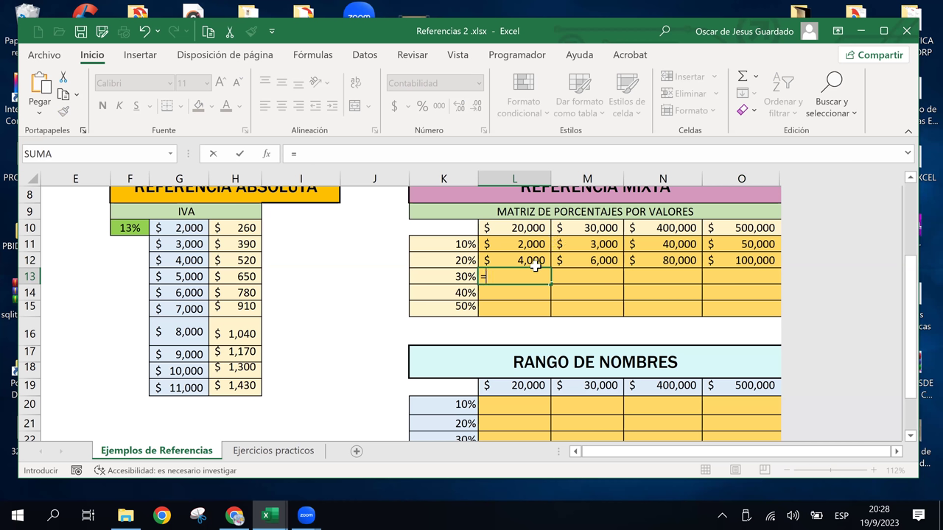
{"action": "left_click", "coordinate": [535, 230]}
{"action": "type", "text": "*"}
{"action": "left_click", "coordinate": [451, 273]}
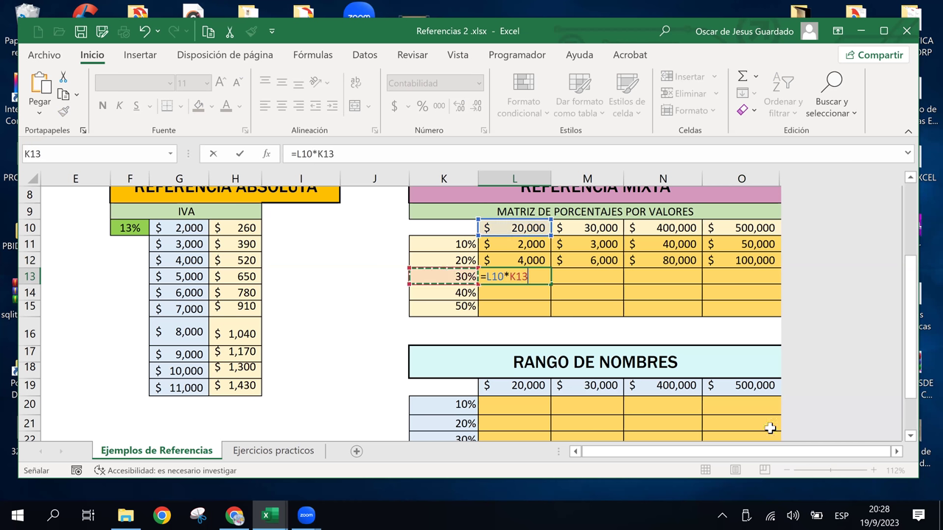
{"action": "left_click", "coordinate": [515, 277]}
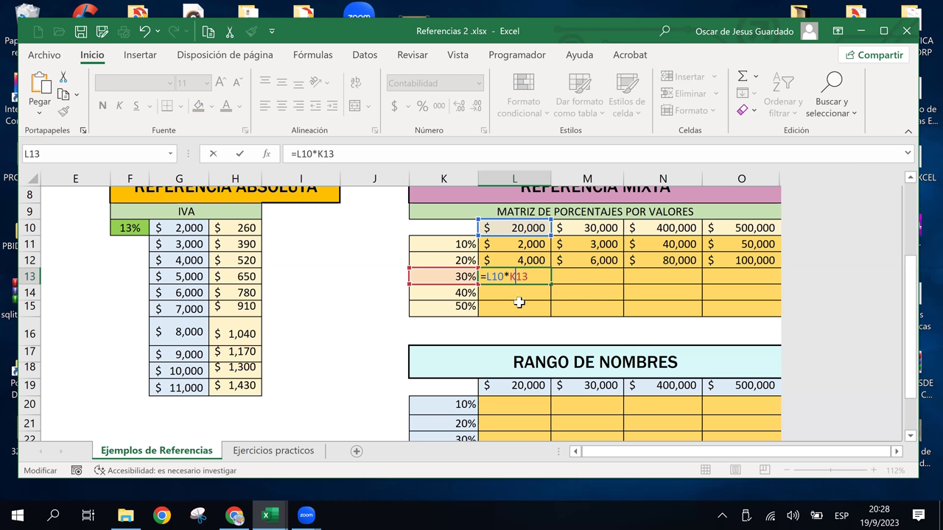
{"action": "key", "text": "F4"}
{"action": "key", "text": "F4"}
{"action": "key", "text": "F4"}
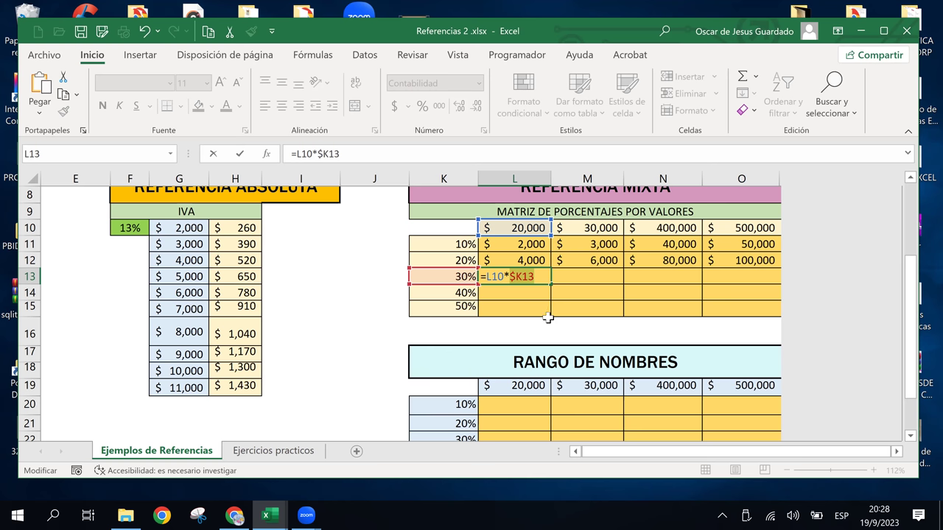
{"action": "key", "text": "Return"}
{"action": "key", "text": "Up"}
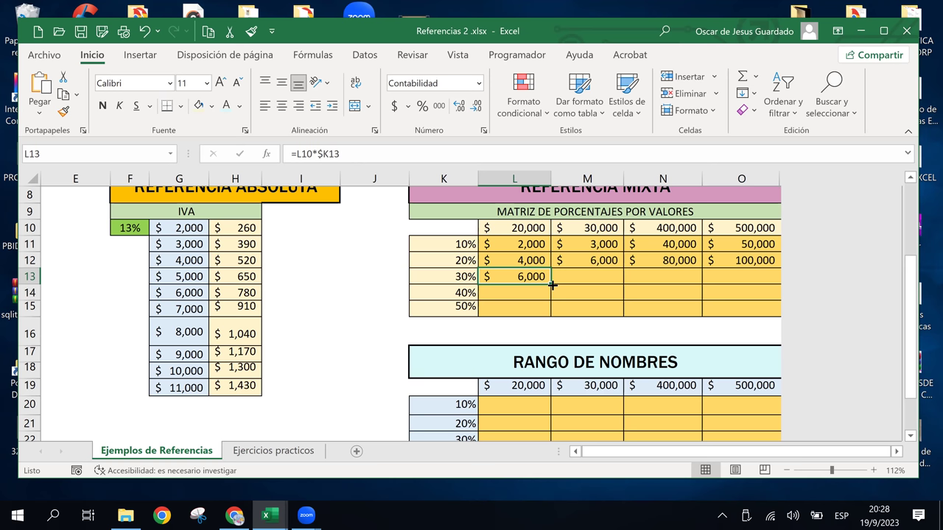
Fill the L13 formula across to O13 and down to row 15, then check O15 and L13.
{"action": "left_click_drag", "start_coordinate": [552, 286], "coordinate": [777, 281]}
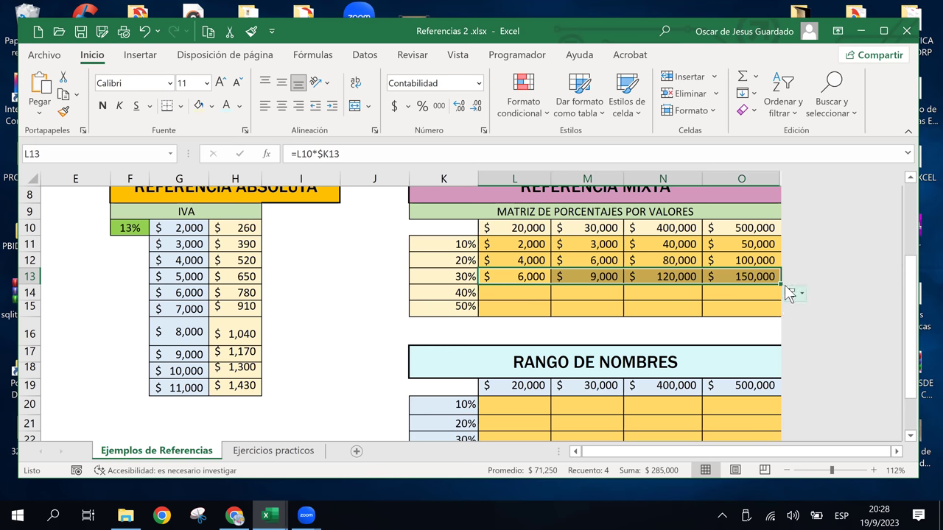
{"action": "left_click_drag", "start_coordinate": [779, 285], "coordinate": [778, 312]}
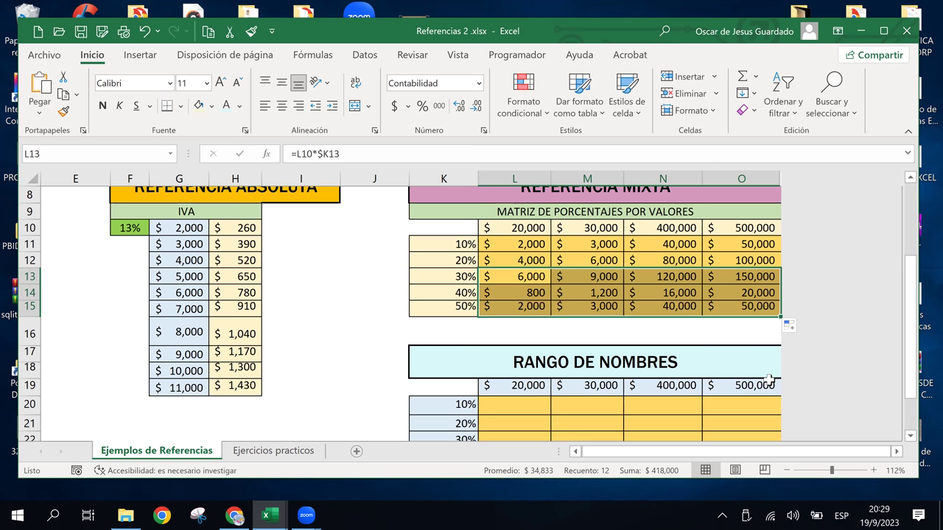
{"action": "left_click", "coordinate": [525, 282]}
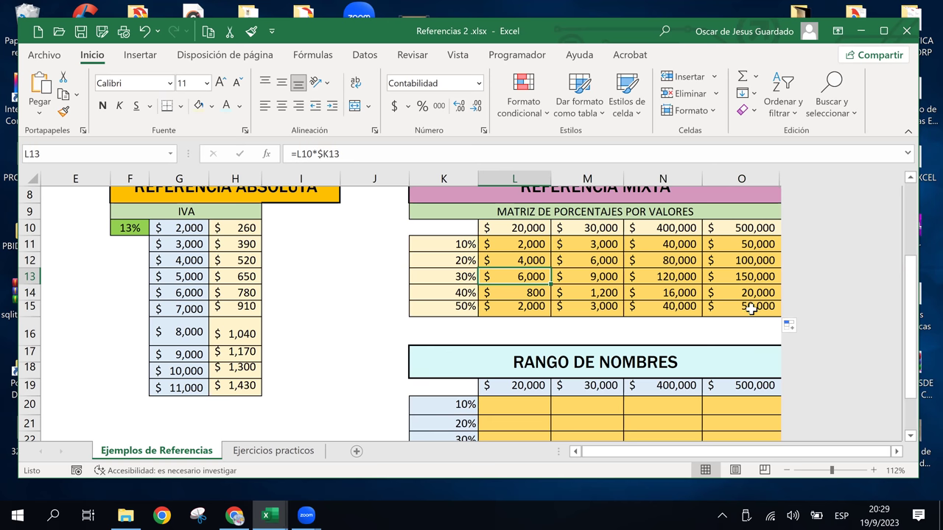
{"action": "left_click", "coordinate": [750, 307]}
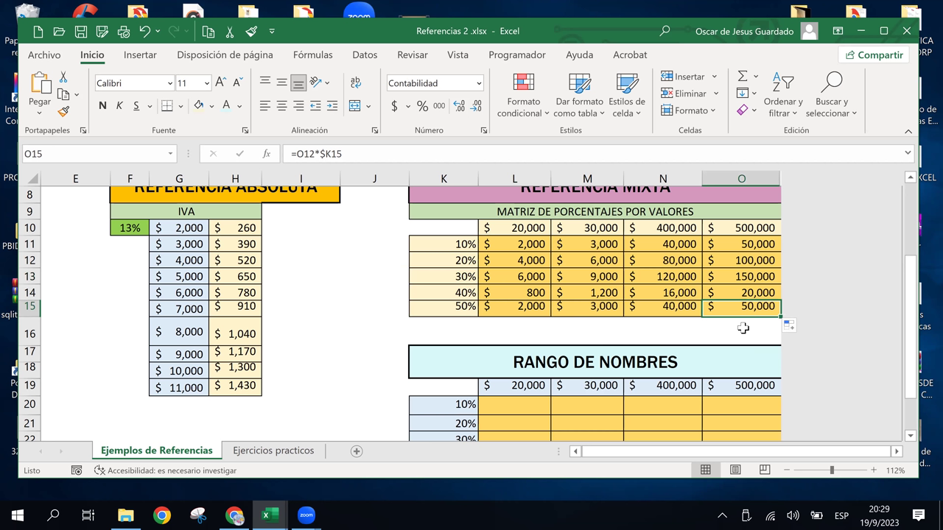
{"action": "left_click", "coordinate": [513, 275]}
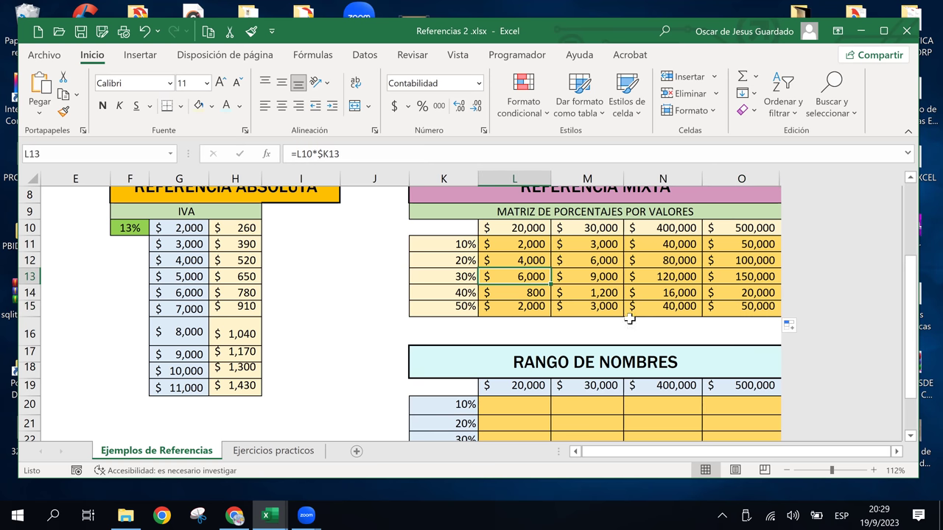
Anchor L13's rate as $K$13 and refill the formula across to O13.
{"action": "double_click", "coordinate": [518, 277]}
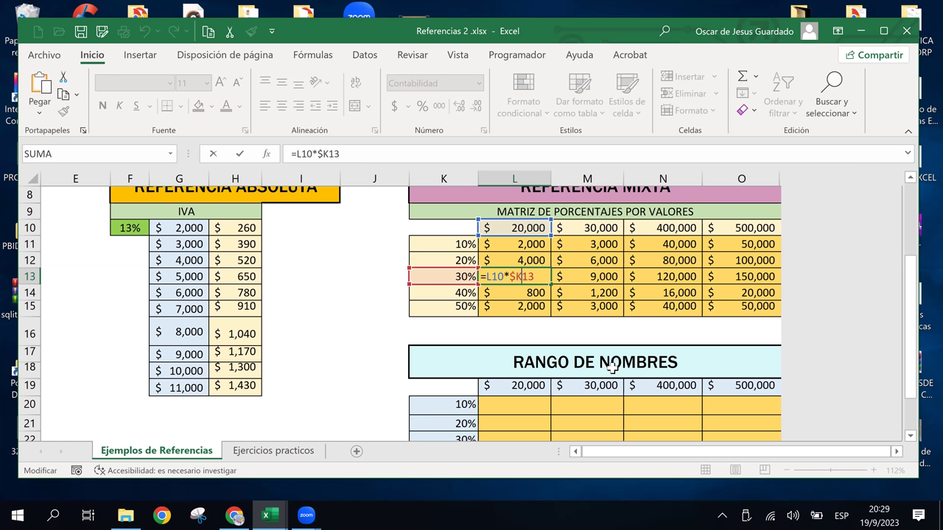
{"action": "key", "text": "F4"}
{"action": "key", "text": "F4"}
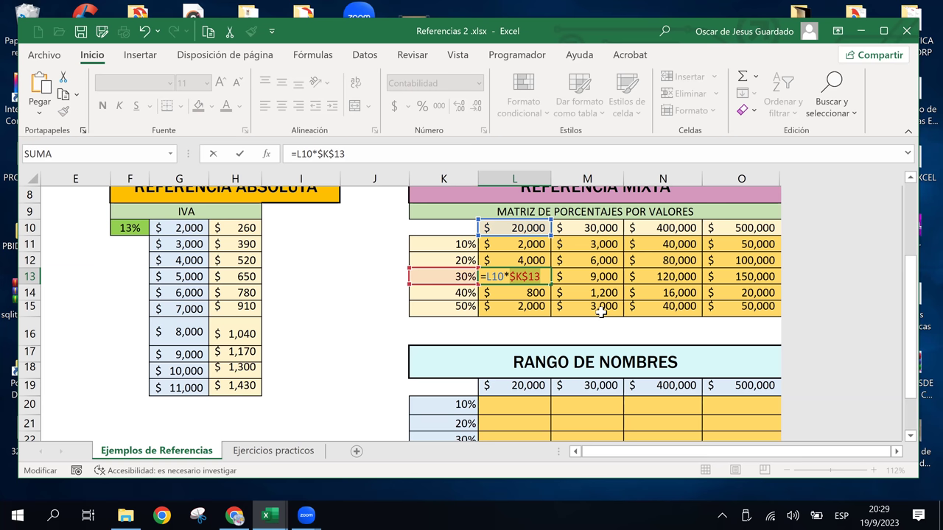
{"action": "key", "text": "Return"}
{"action": "left_click", "coordinate": [536, 276]}
{"action": "left_click_drag", "start_coordinate": [551, 284], "coordinate": [777, 284]}
Make L14's K14 reference absolute and fill the 40% formula across to O14.
{"action": "left_click", "coordinate": [519, 297]}
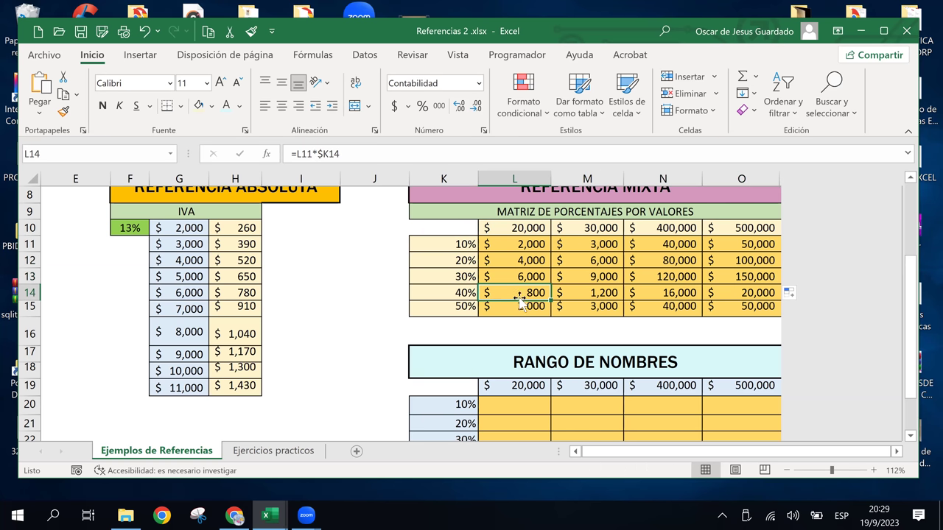
{"action": "double_click", "coordinate": [520, 295]}
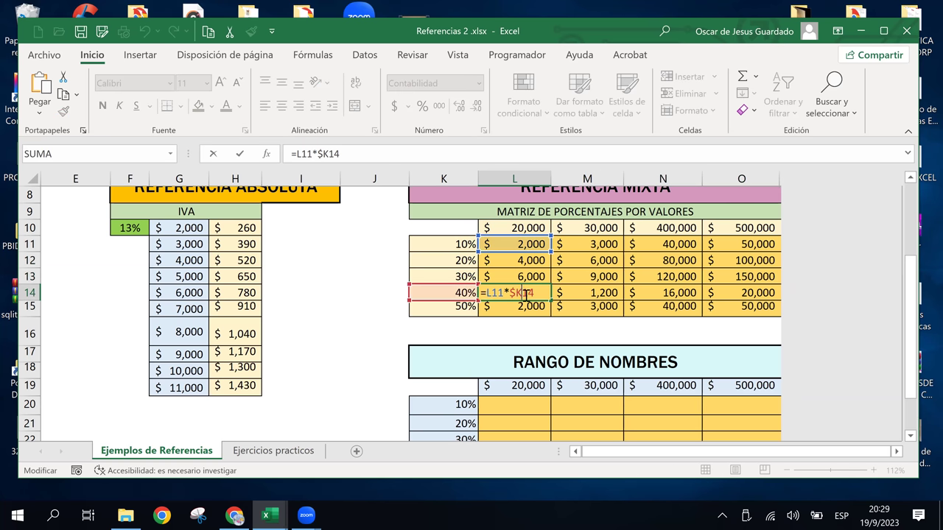
{"action": "key", "text": "F4"}
{"action": "key", "text": "F4"}
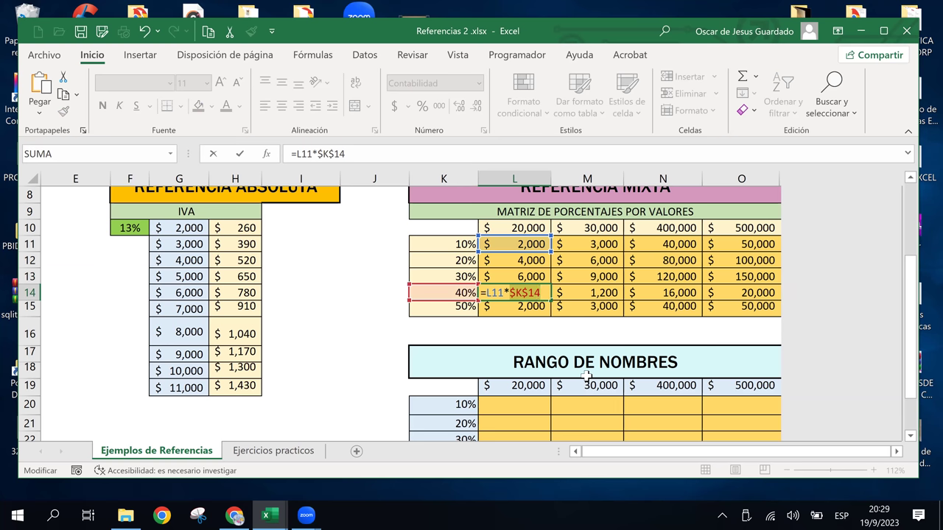
{"action": "key", "text": "Return"}
{"action": "left_click", "coordinate": [548, 295]}
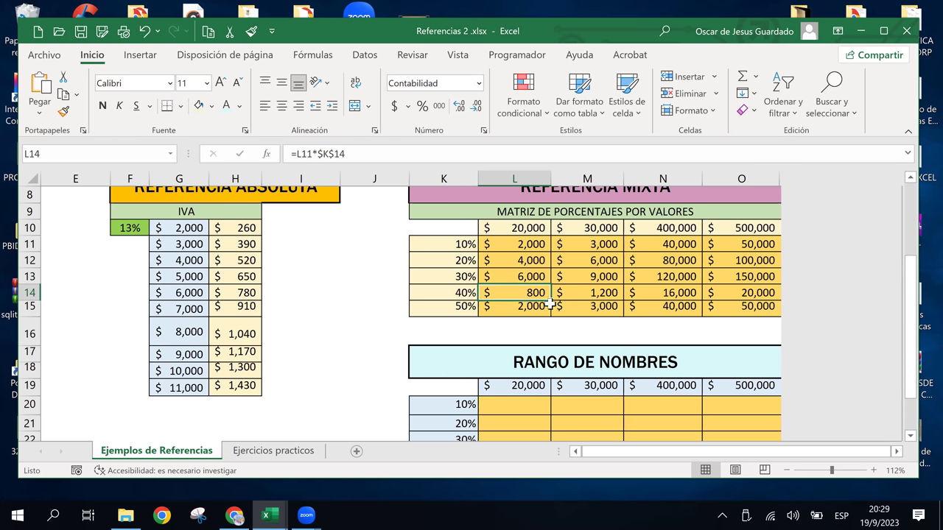
{"action": "left_click_drag", "start_coordinate": [551, 301], "coordinate": [751, 296]}
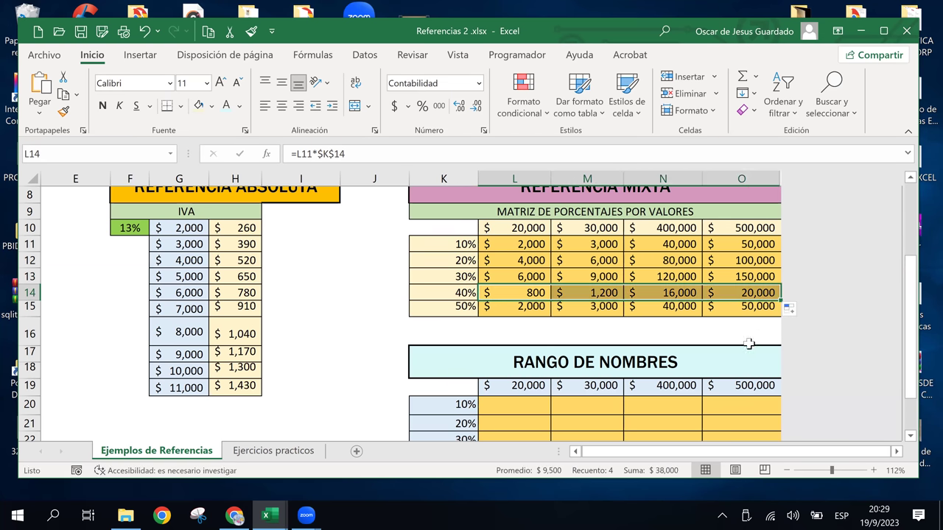
Inspect L15's formula, then start replacing L14's first reference with the L10 header.
{"action": "left_click", "coordinate": [528, 313]}
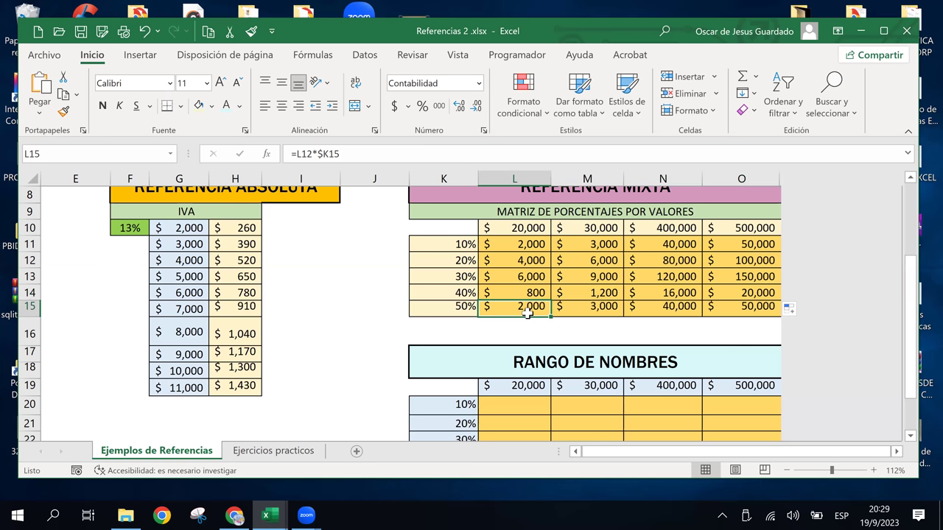
{"action": "double_click", "coordinate": [528, 314]}
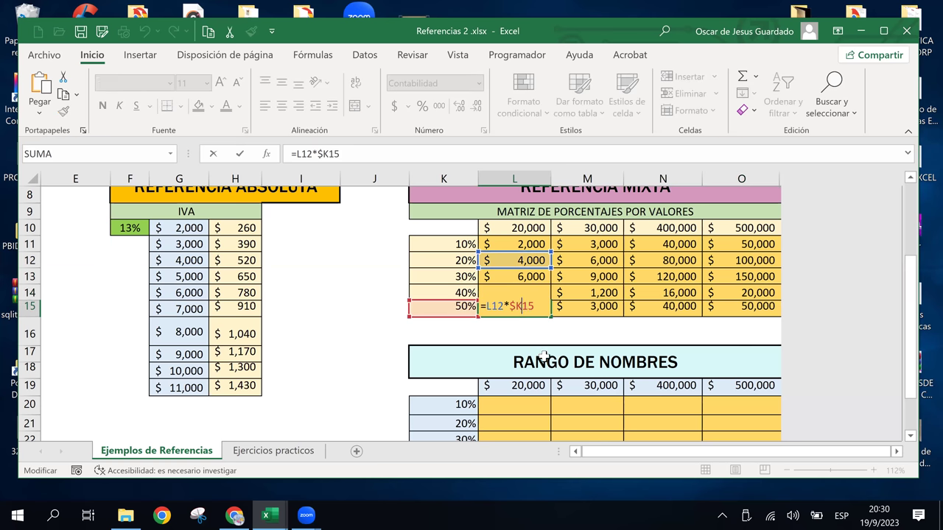
{"action": "key", "text": "Escape"}
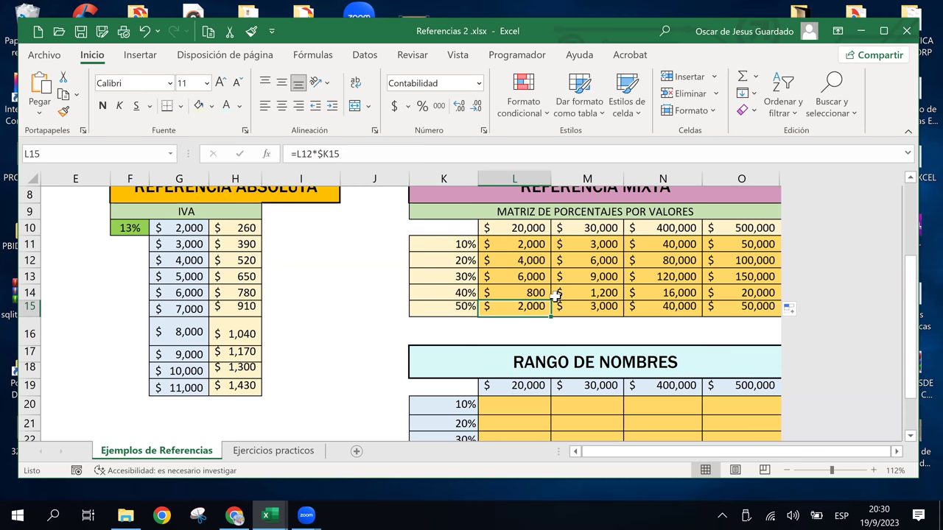
{"action": "left_click", "coordinate": [520, 294]}
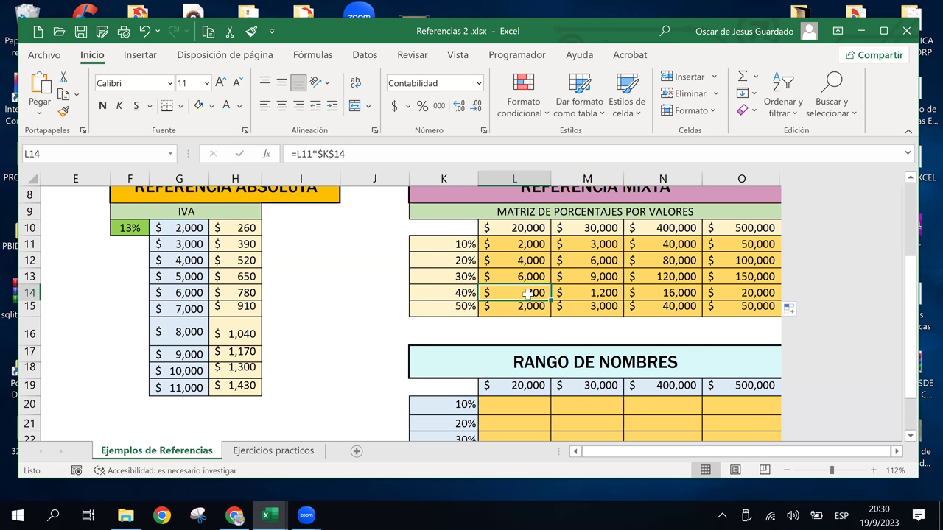
{"action": "double_click", "coordinate": [527, 294]}
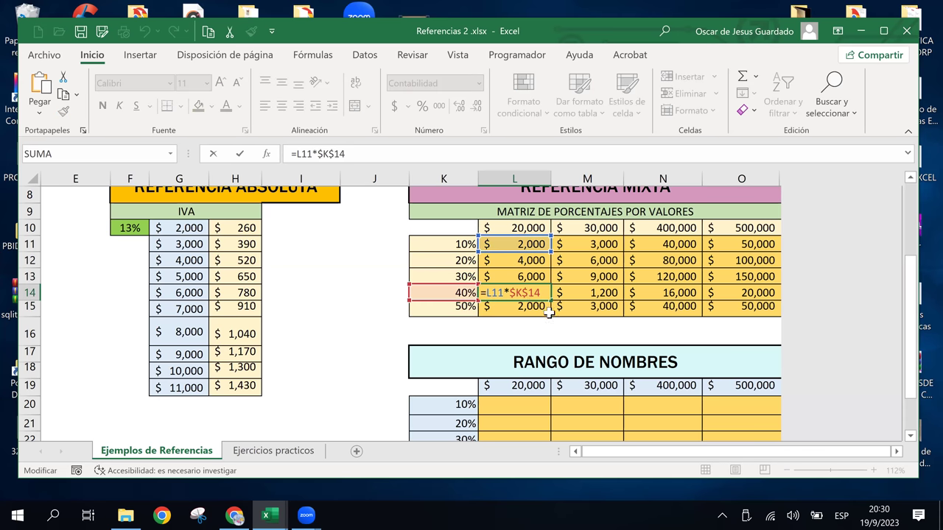
{"action": "double_click", "coordinate": [529, 294]}
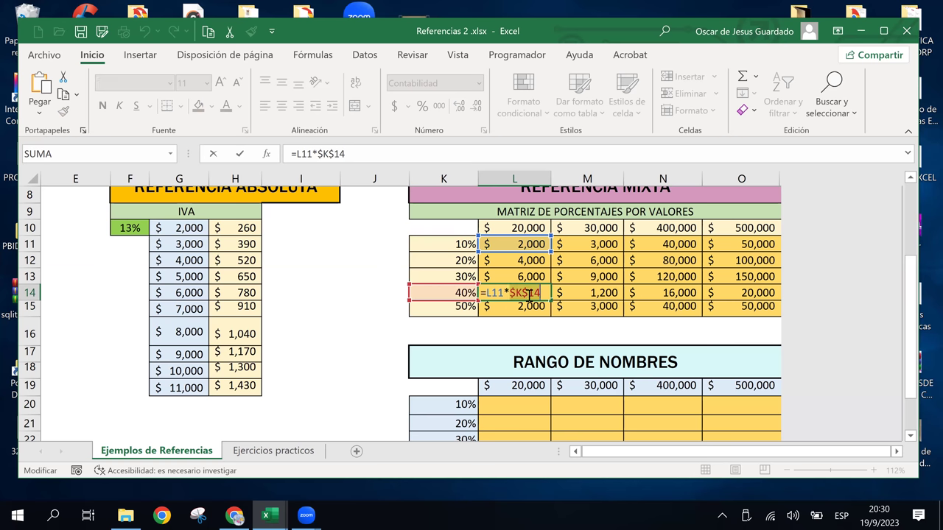
{"action": "left_click", "coordinate": [532, 228]}
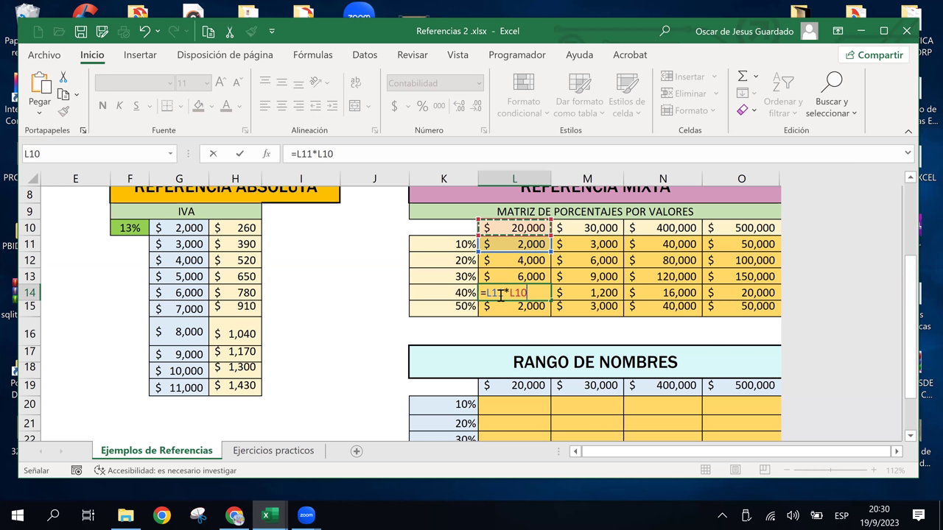
Rebuild L14 as =L10*$K$14 and fill across to O14, giving 8,000 to 200,000.
{"action": "double_click", "coordinate": [500, 293]}
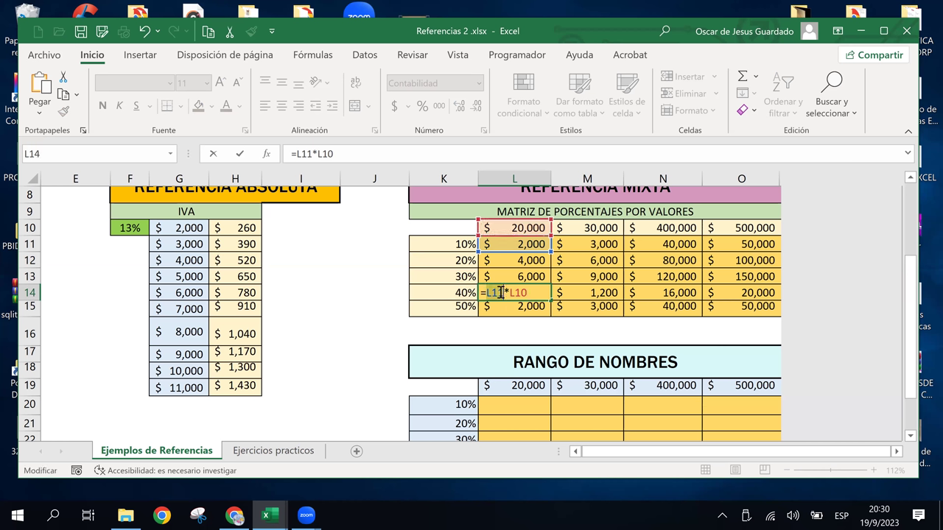
{"action": "left_click", "coordinate": [517, 228]}
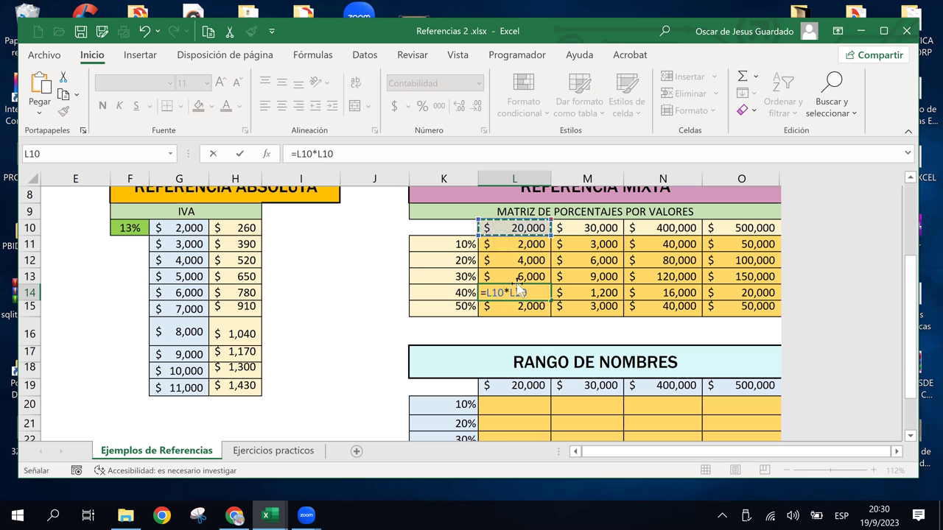
{"action": "double_click", "coordinate": [519, 292]}
{"action": "left_click", "coordinate": [465, 293]}
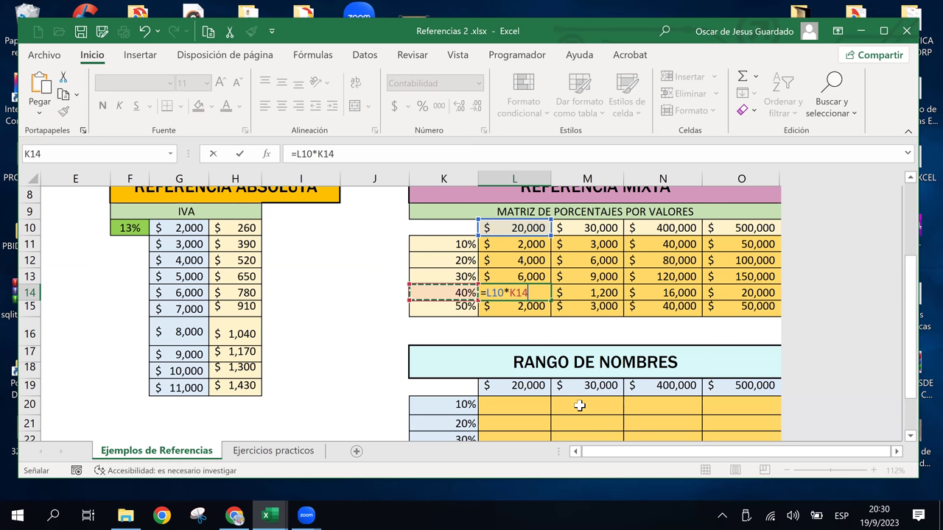
{"action": "key", "text": "F4"}
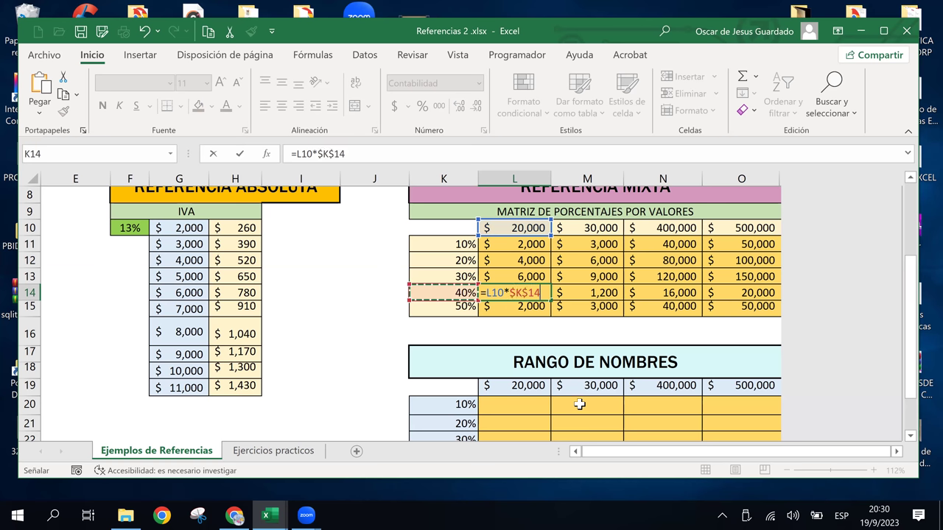
{"action": "key", "text": "ctrl+Return"}
{"action": "left_click_drag", "start_coordinate": [551, 300], "coordinate": [756, 295]}
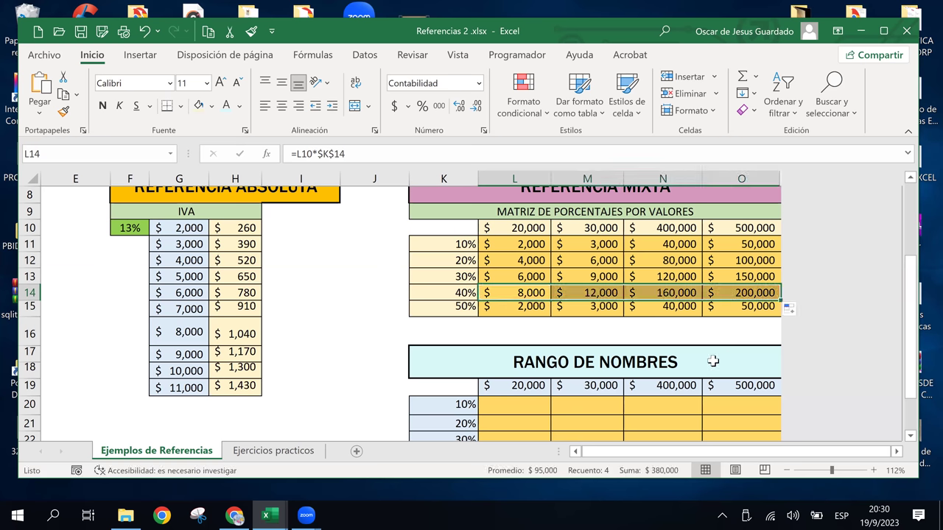
Rewrite L15 as =L10*$K$15 and fill it across to O15.
{"action": "left_click", "coordinate": [528, 308]}
{"action": "double_click", "coordinate": [528, 307]}
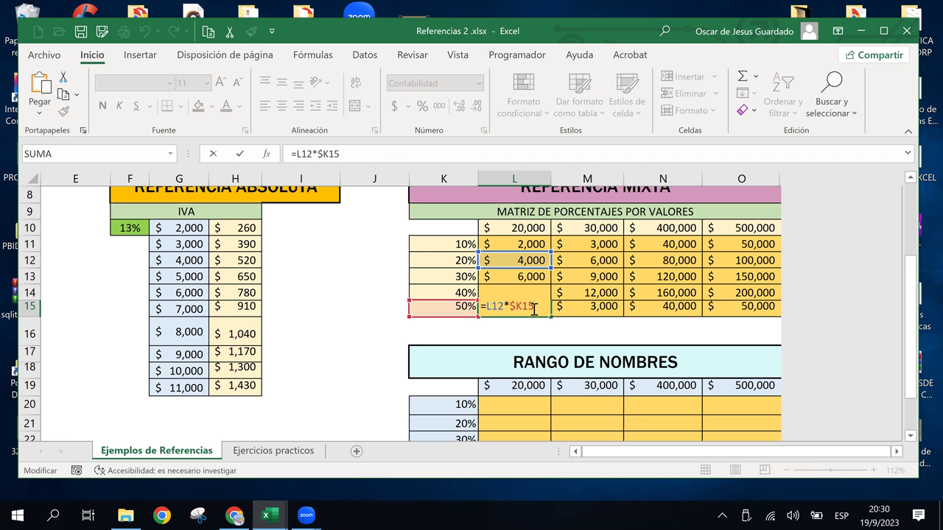
{"action": "double_click", "coordinate": [534, 307]}
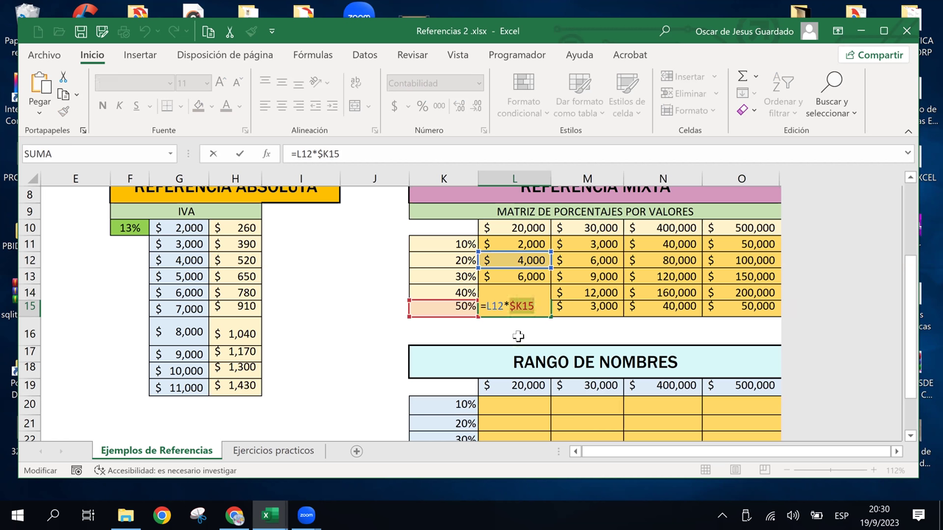
{"action": "double_click", "coordinate": [494, 307]}
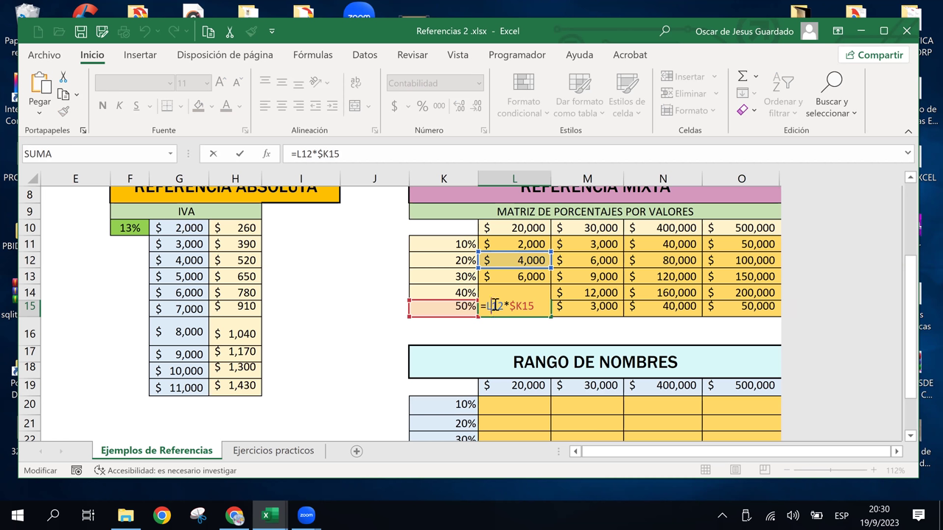
{"action": "left_click", "coordinate": [511, 229]}
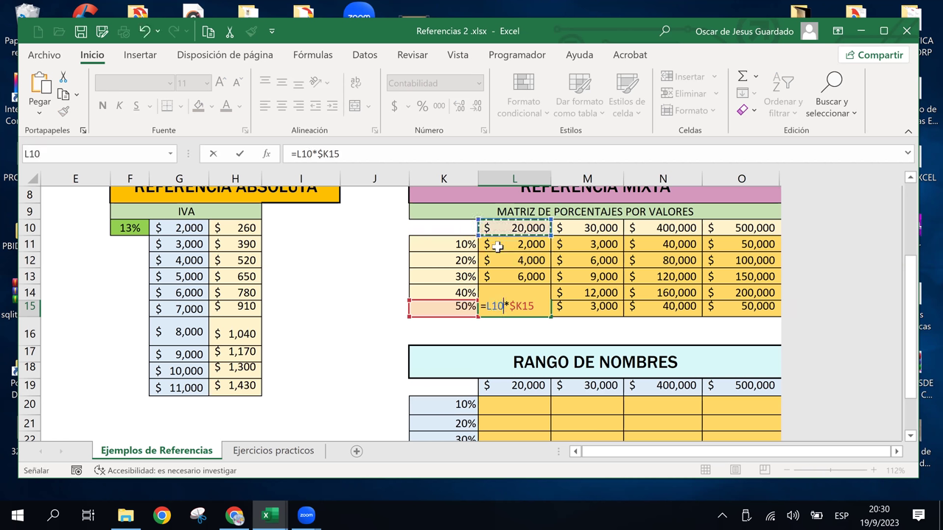
{"action": "double_click", "coordinate": [524, 306]}
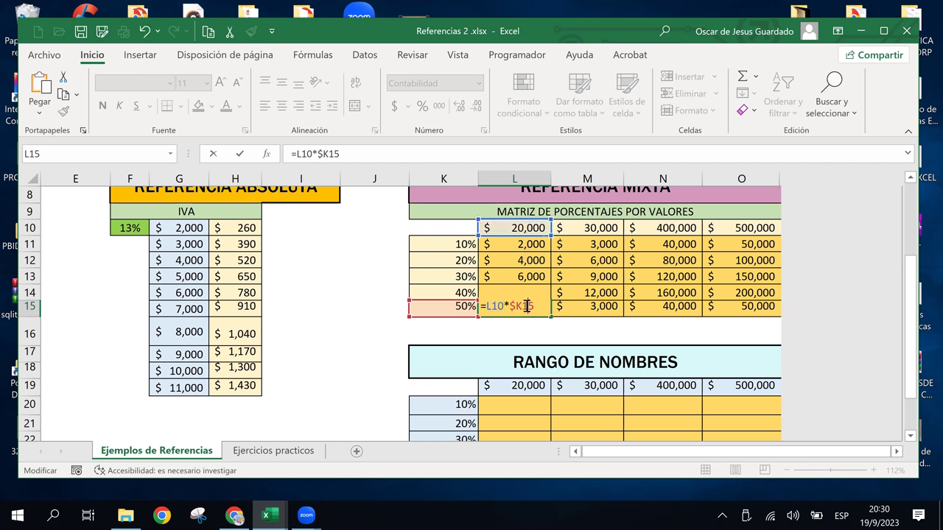
{"action": "left_click", "coordinate": [451, 308]}
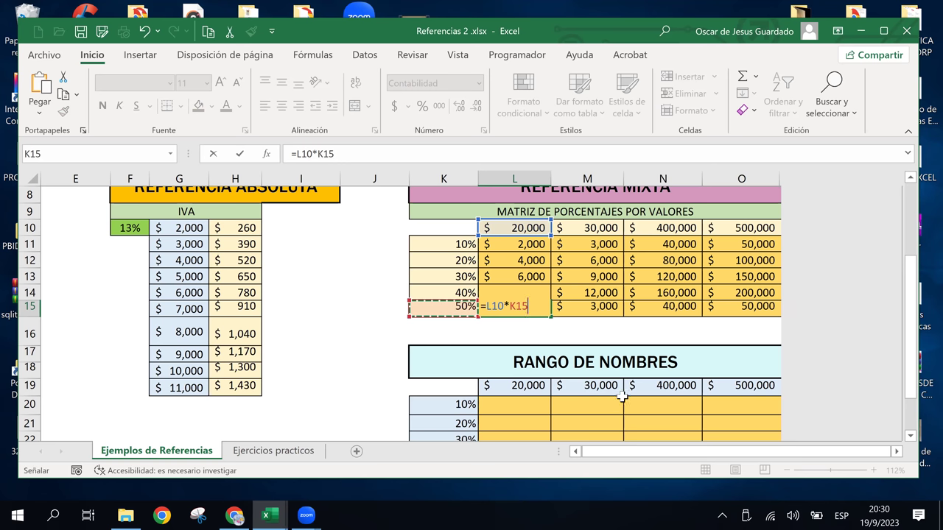
{"action": "key", "text": "F4"}
{"action": "key", "text": "Return"}
{"action": "key", "text": "Up"}
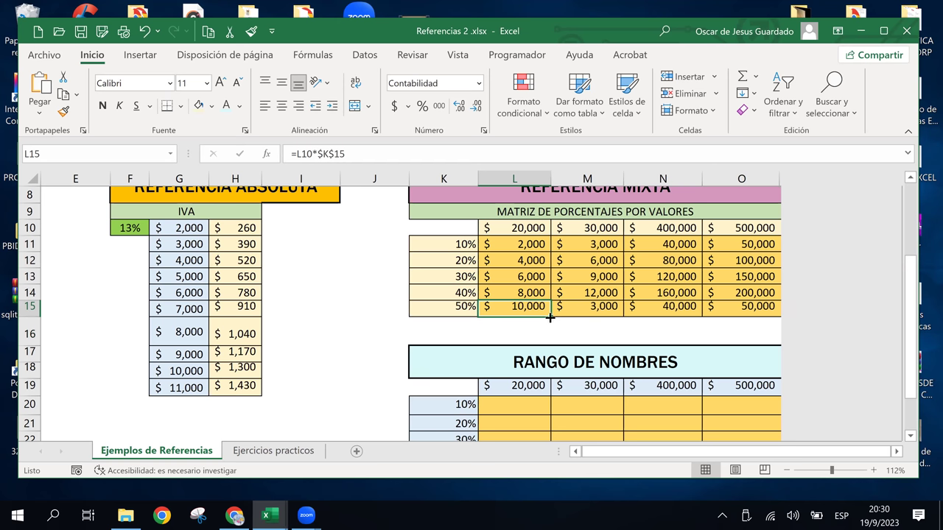
{"action": "left_click_drag", "start_coordinate": [550, 317], "coordinate": [729, 340]}
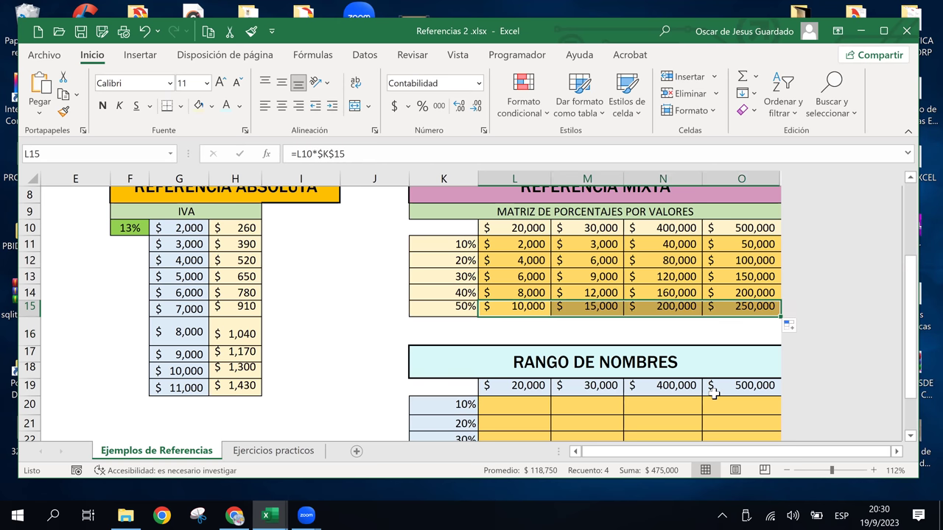
Check the formulas in O13, O12, N13, M13, L13 and L11.
{"action": "left_click", "coordinate": [724, 277]}
{"action": "left_click", "coordinate": [717, 259]}
{"action": "left_click", "coordinate": [674, 280]}
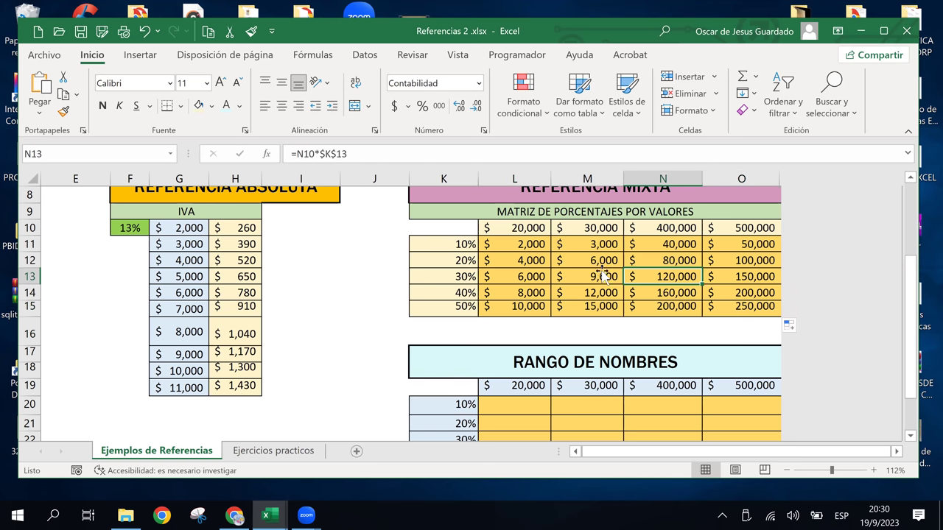
{"action": "left_click", "coordinate": [603, 276]}
{"action": "left_click", "coordinate": [525, 277]}
{"action": "left_click", "coordinate": [522, 243]}
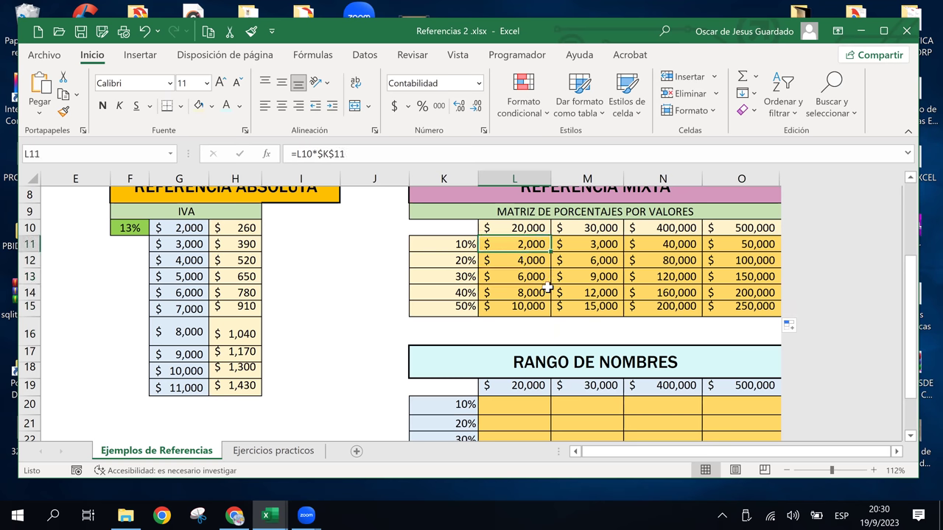
{"action": "left_click", "coordinate": [542, 278]}
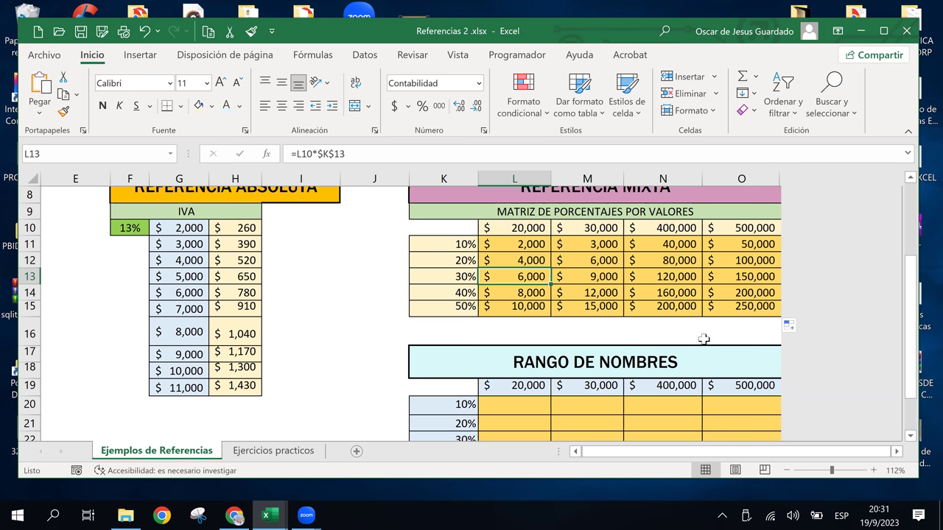
Check the mixed-reference formulas in the percentage matrix, such as L12, O14 and L15.
{"action": "left_click", "coordinate": [667, 261]}
{"action": "left_click", "coordinate": [668, 275]}
{"action": "left_click", "coordinate": [600, 274]}
{"action": "left_click", "coordinate": [515, 257]}
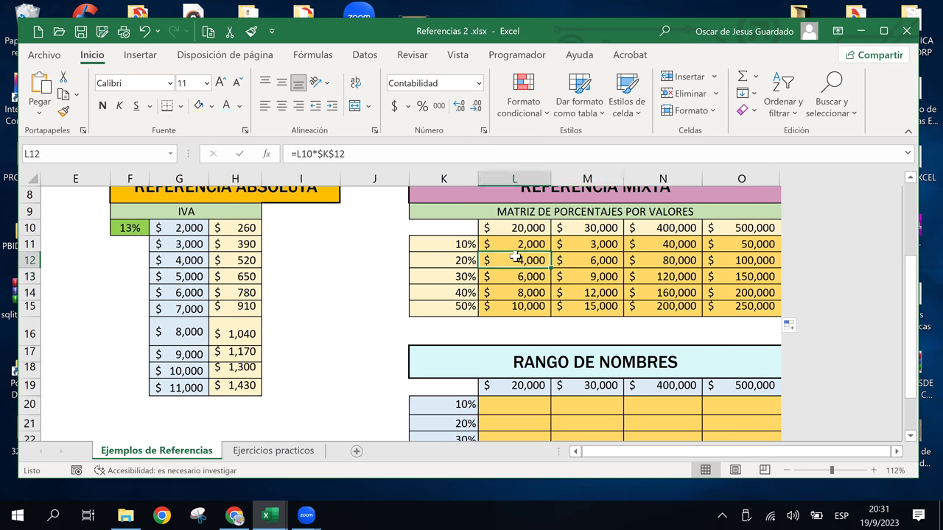
{"action": "left_click", "coordinate": [667, 277]}
{"action": "left_click", "coordinate": [766, 293]}
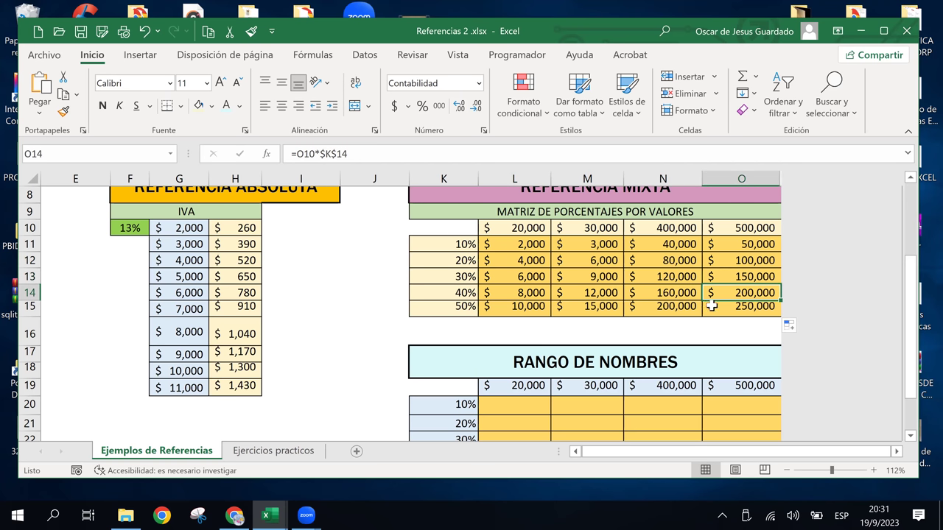
{"action": "left_click", "coordinate": [628, 303]}
{"action": "left_click", "coordinate": [582, 306]}
{"action": "left_click", "coordinate": [530, 307]}
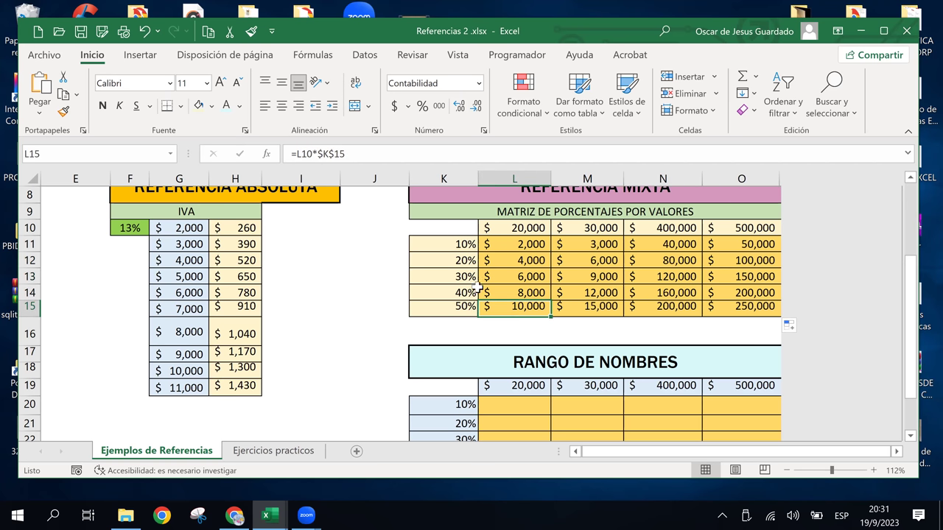
{"action": "scroll", "coordinate": [586, 315], "scroll_direction": "down", "scroll_amount": 2}
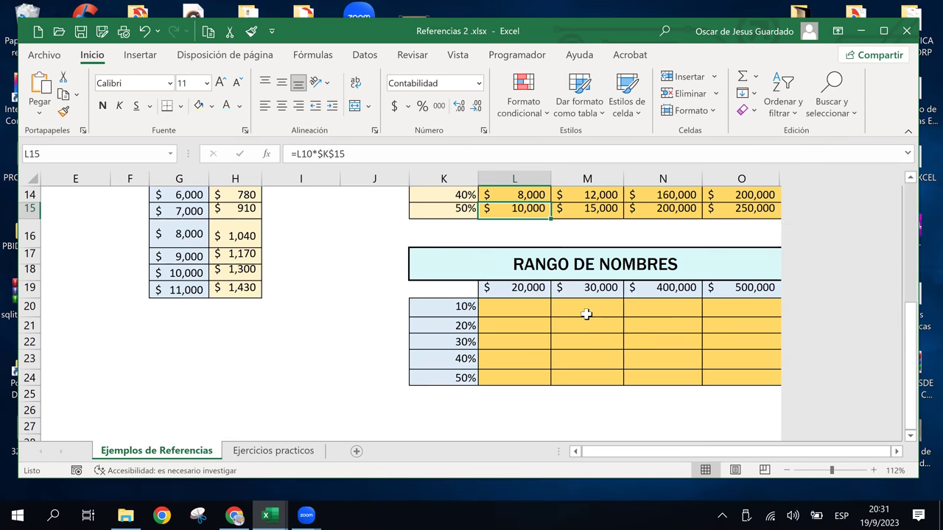
{"action": "scroll", "coordinate": [586, 314], "scroll_direction": "up", "scroll_amount": 1}
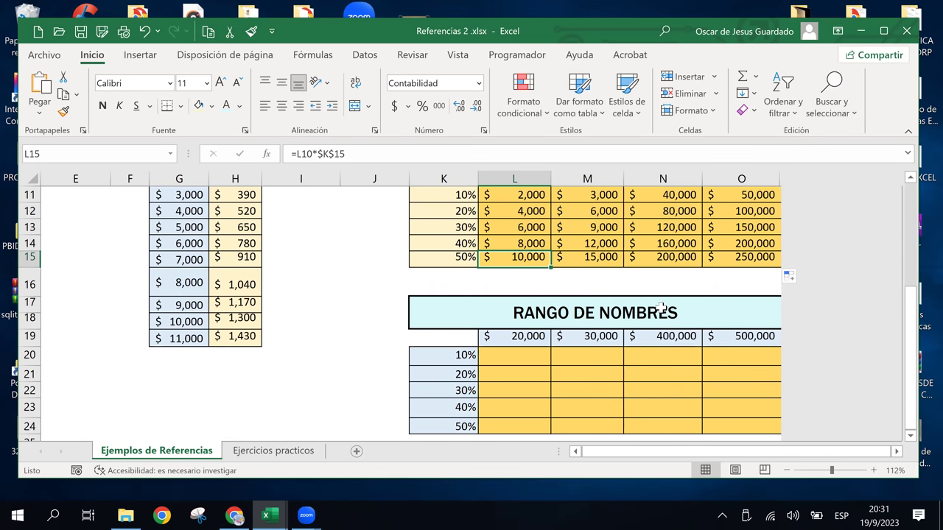
{"action": "scroll", "coordinate": [732, 315], "scroll_direction": "up", "scroll_amount": 1}
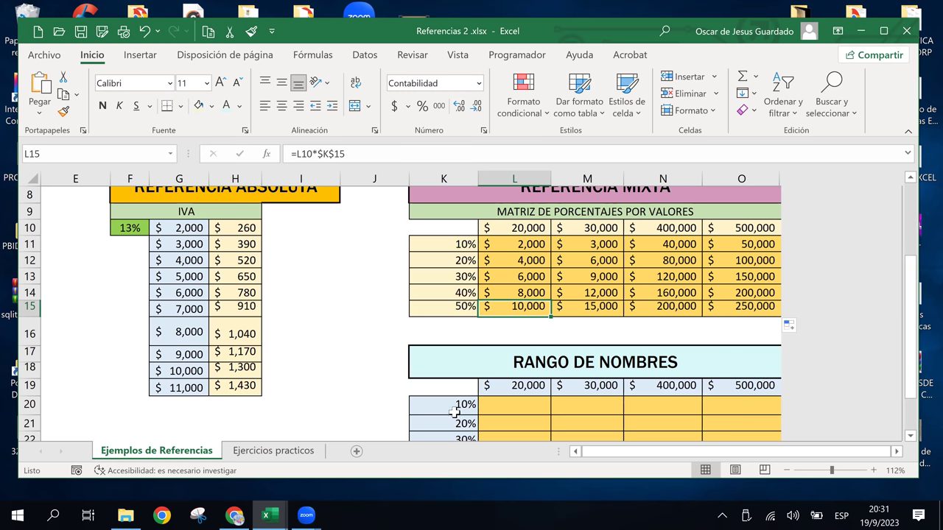
Move to the Rango de Nombres table and try selecting its row 19 headers and percentages.
{"action": "left_click", "coordinate": [507, 417]}
{"action": "left_click", "coordinate": [506, 406]}
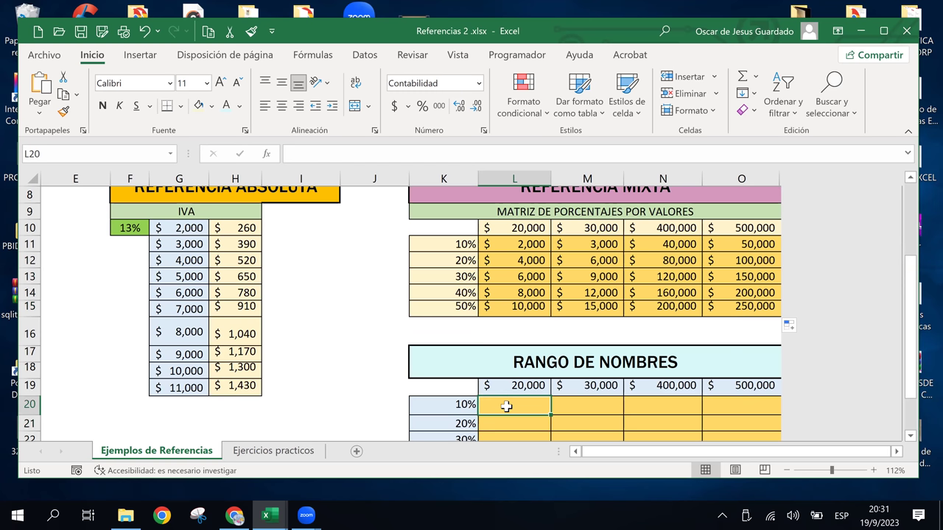
{"action": "scroll", "coordinate": [687, 352], "scroll_direction": "down", "scroll_amount": 1}
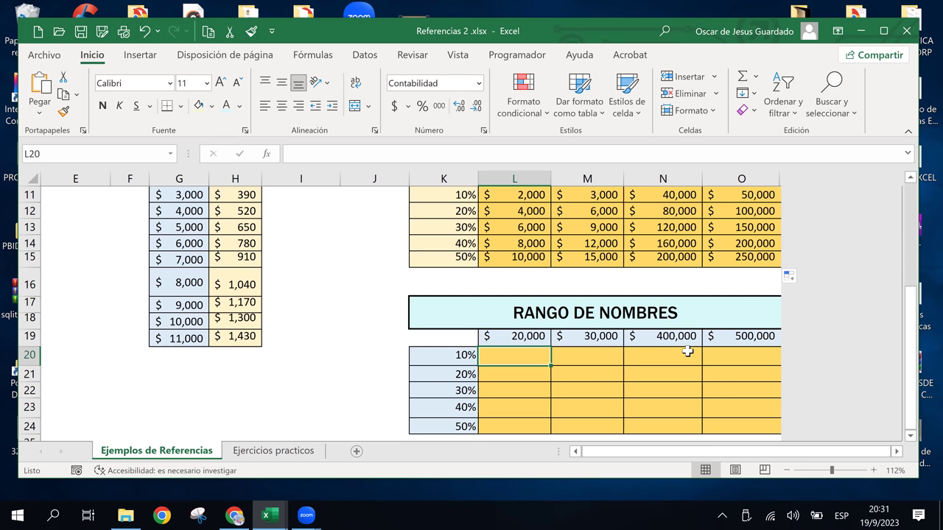
{"action": "scroll", "coordinate": [687, 352], "scroll_direction": "down", "scroll_amount": 1}
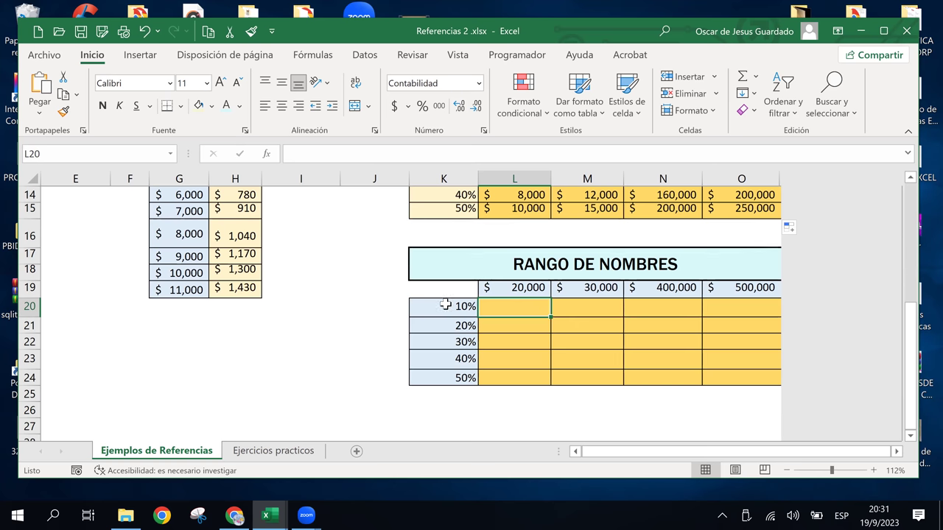
{"action": "left_click", "coordinate": [544, 287]}
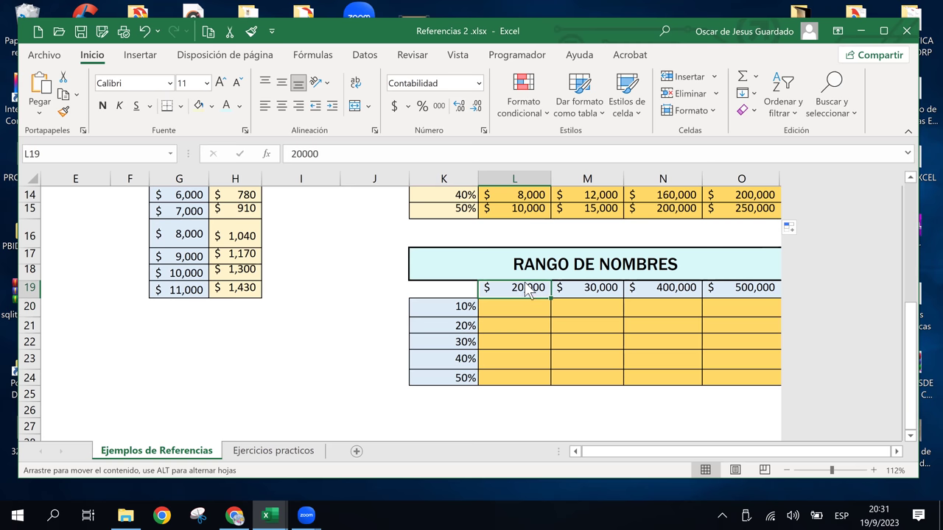
{"action": "mouse_move", "coordinate": [519, 287]}
{"action": "left_mouse_down"}
{"action": "mouse_move", "coordinate": [754, 290]}
{"action": "mouse_move", "coordinate": [527, 289]}
{"action": "left_mouse_up"}
{"action": "left_click_drag", "start_coordinate": [455, 308], "coordinate": [445, 374]}
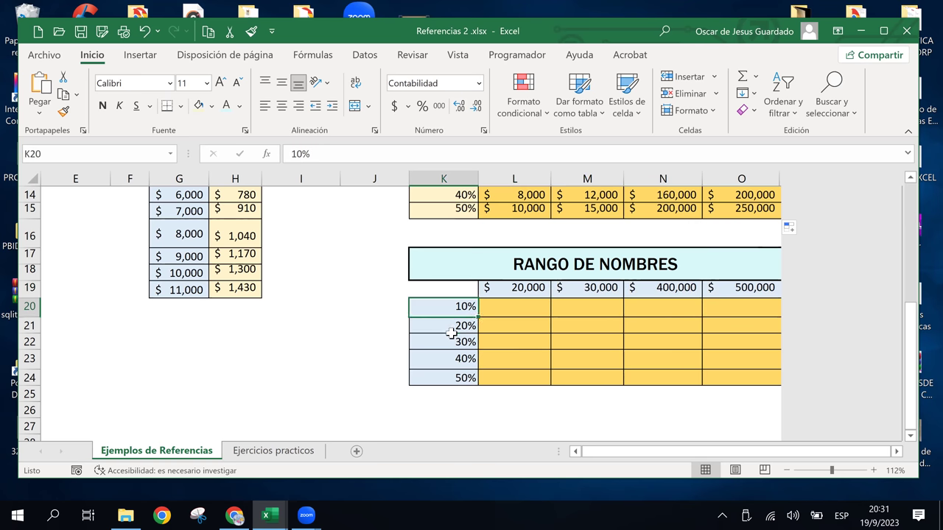
Select the 10%–50% cells K20:K24 and name them Porcentajes in the Name Box.
{"action": "left_click", "coordinate": [534, 290]}
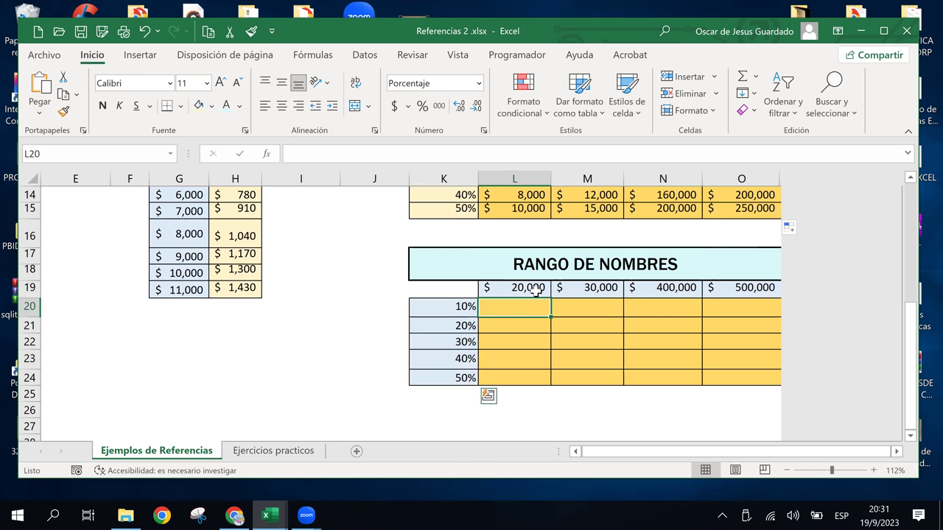
{"action": "left_click", "coordinate": [463, 308]}
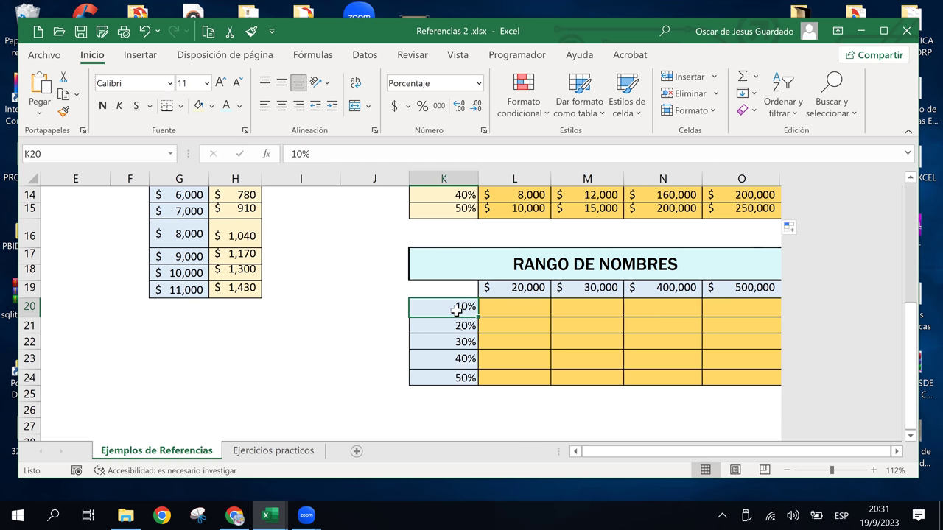
{"action": "left_click_drag", "start_coordinate": [457, 308], "coordinate": [459, 376]}
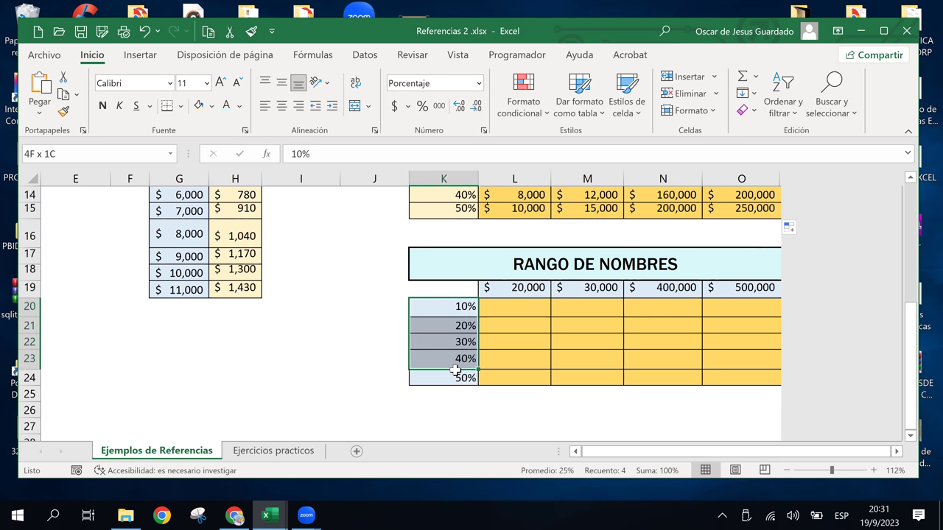
{"action": "left_click", "coordinate": [460, 311]}
{"action": "left_click_drag", "start_coordinate": [454, 308], "coordinate": [448, 371]}
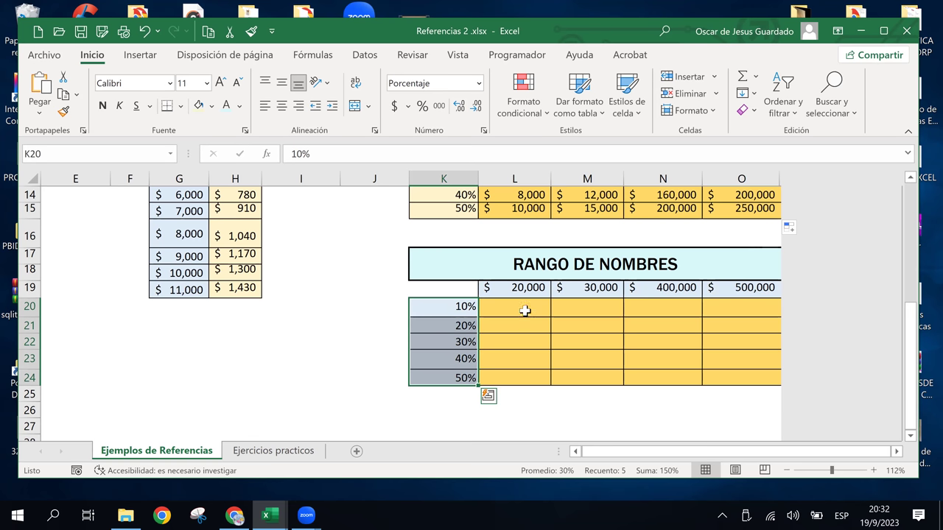
{"action": "scroll", "coordinate": [507, 295], "scroll_direction": "up", "scroll_amount": 1}
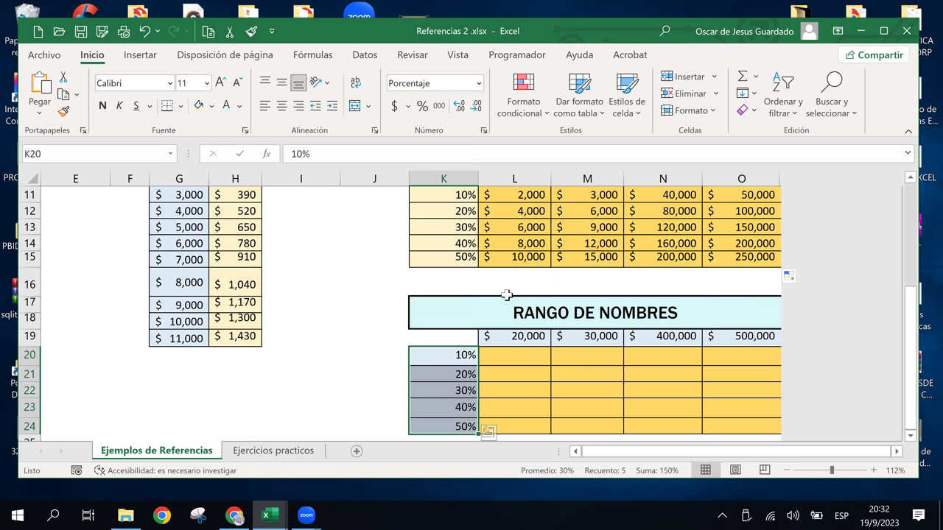
{"action": "left_click", "coordinate": [462, 355]}
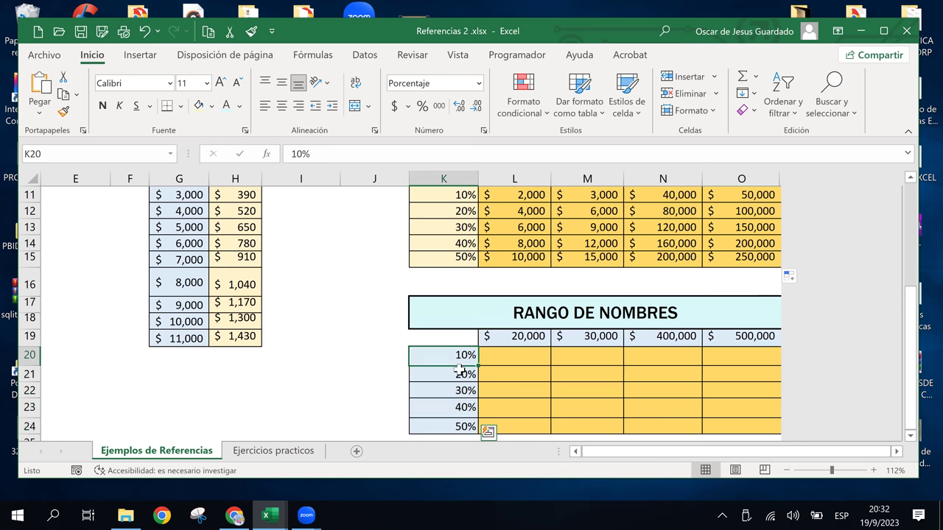
{"action": "left_click_drag", "start_coordinate": [461, 356], "coordinate": [470, 429]}
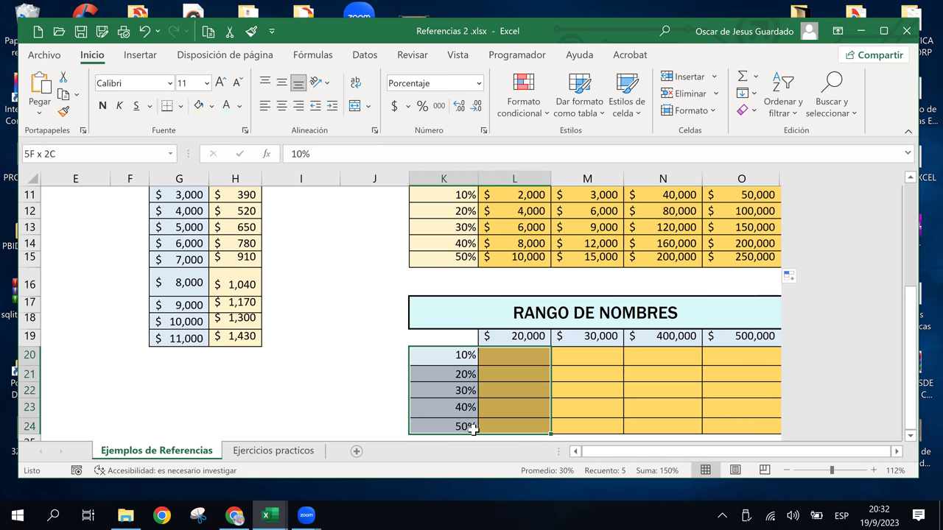
{"action": "left_click", "coordinate": [62, 153]}
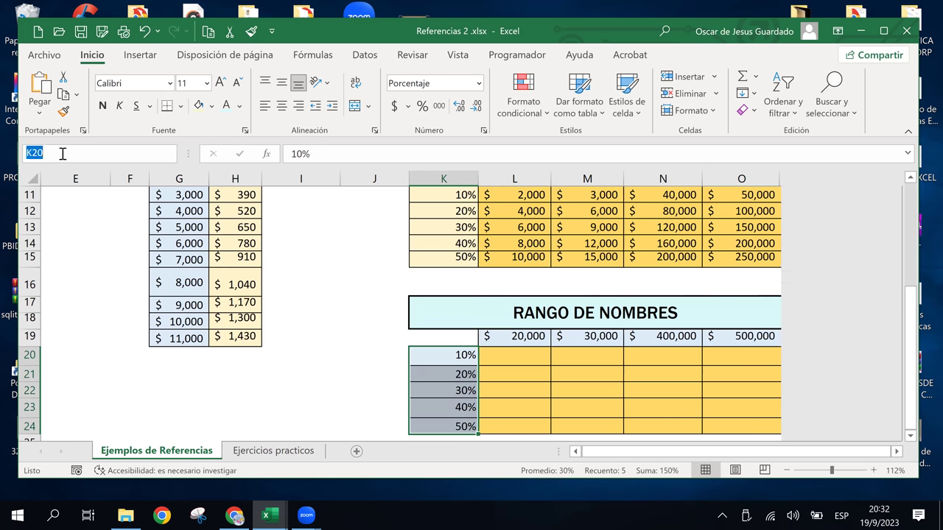
{"action": "key", "text": "BackSpace"}
{"action": "type", "text": "Porcentajes"}
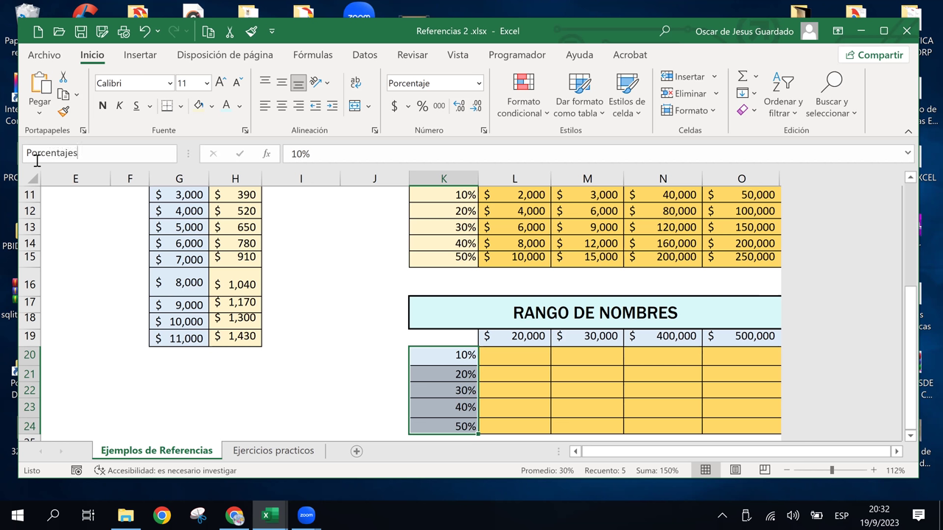
{"action": "key", "text": "Return"}
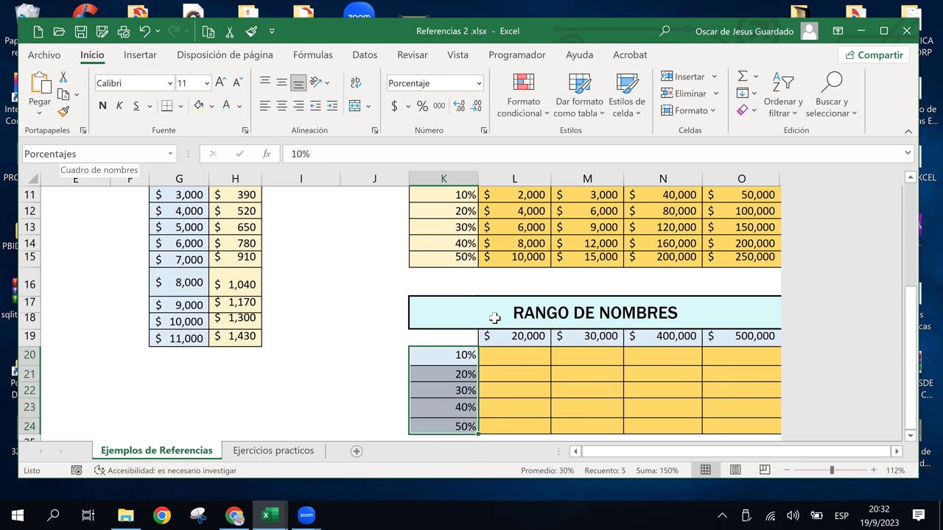
Select the 20,000–500,000 headers L19:O19 and enter Valores as their name in the Name Box.
{"action": "left_click", "coordinate": [522, 339]}
{"action": "left_click_drag", "start_coordinate": [526, 336], "coordinate": [719, 336]}
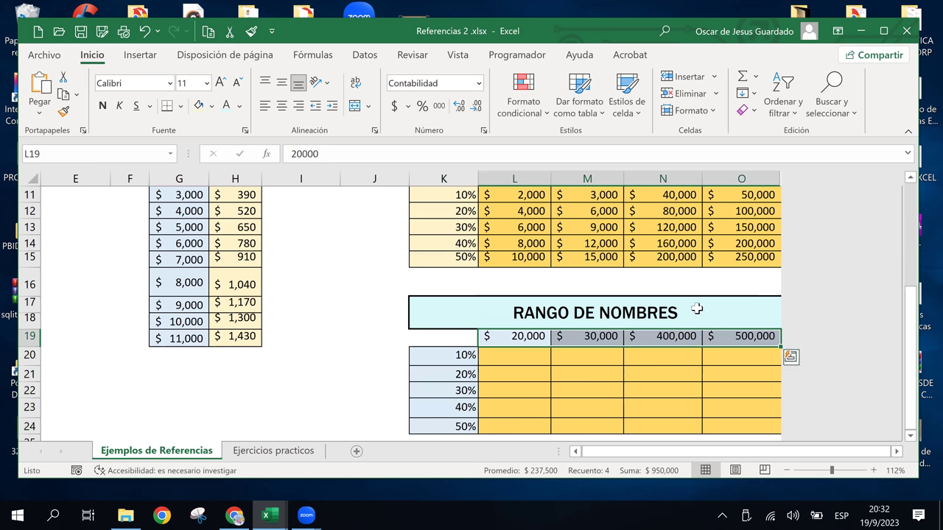
{"action": "left_click", "coordinate": [98, 154]}
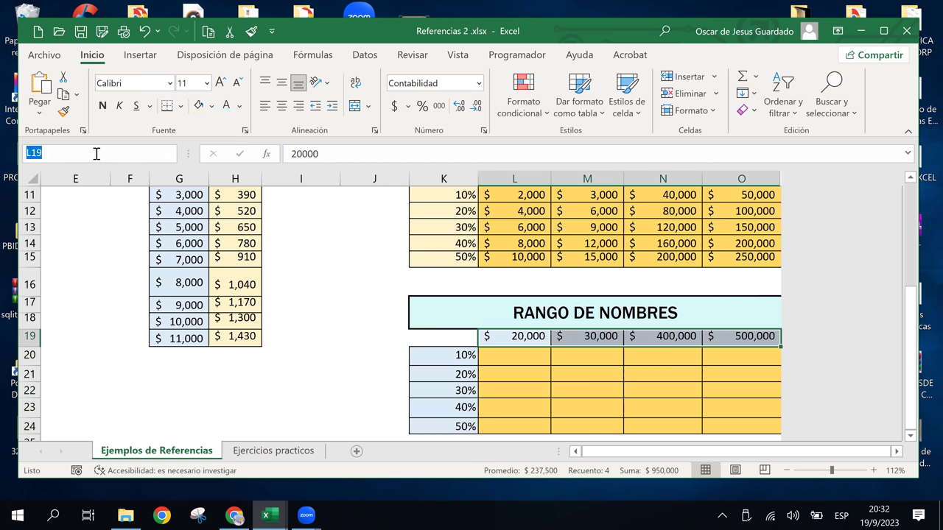
{"action": "type", "text": "valore"}
{"action": "key", "text": "Return"}
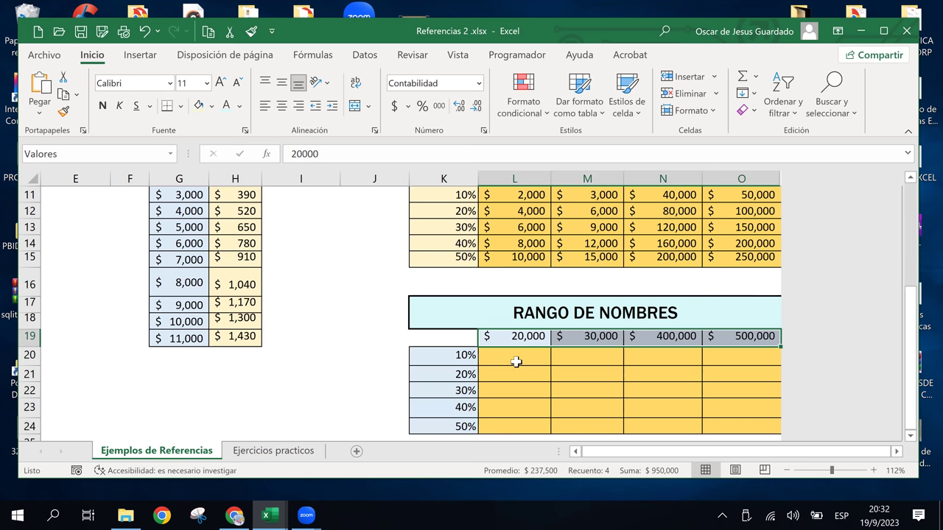
{"action": "left_click", "coordinate": [516, 361]}
{"action": "left_click", "coordinate": [529, 341]}
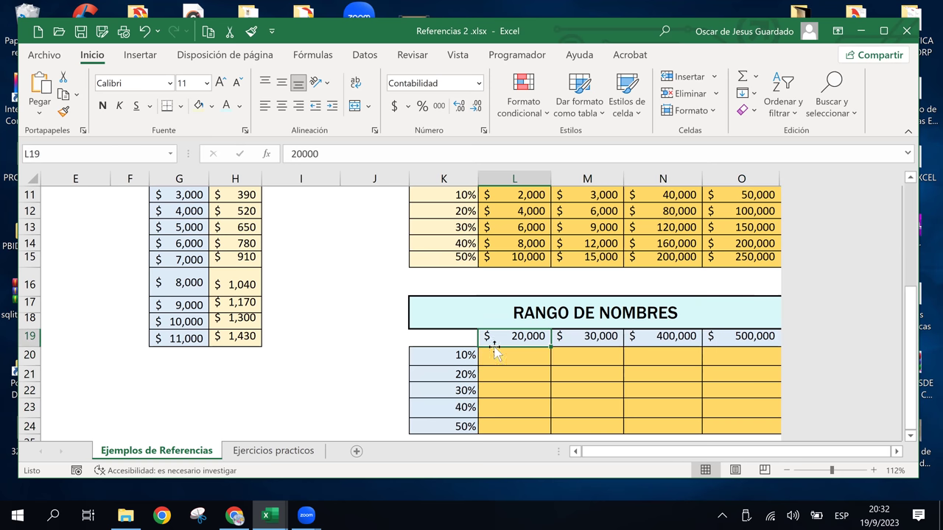
{"action": "left_click", "coordinate": [455, 355]}
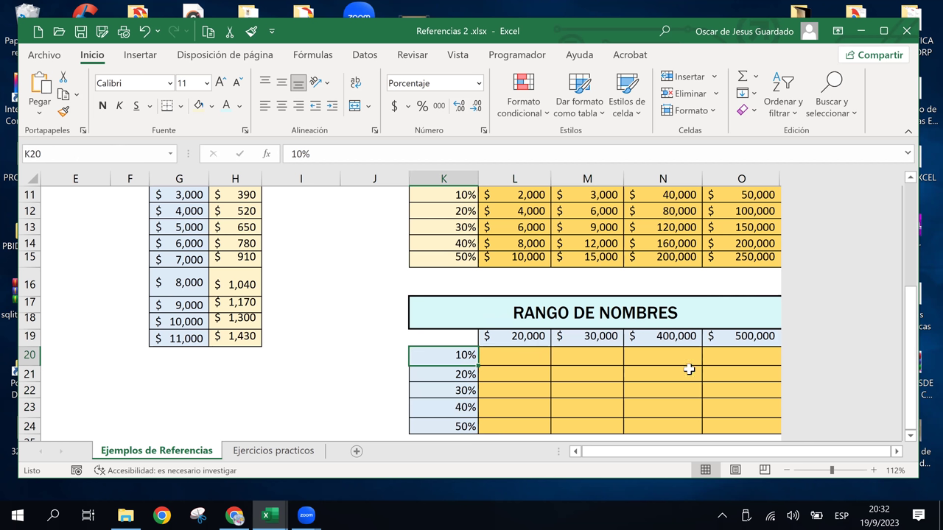
{"action": "left_click", "coordinate": [170, 155]}
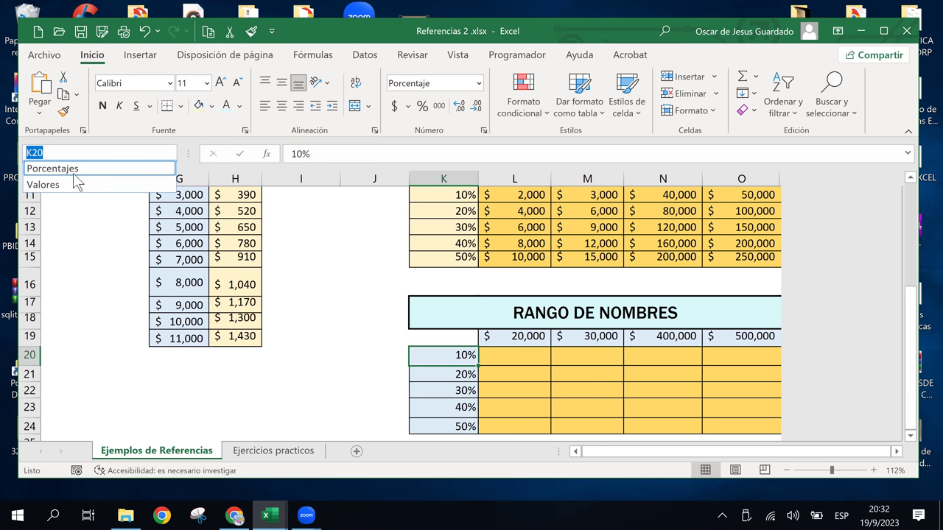
{"action": "left_click", "coordinate": [354, 301]}
{"action": "left_click", "coordinate": [306, 57]}
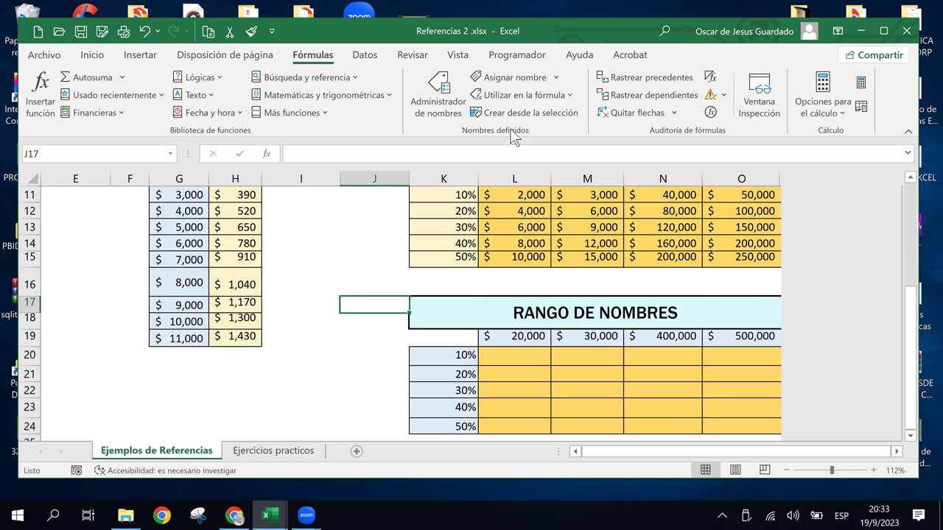
{"action": "left_click", "coordinate": [560, 79]}
{"action": "left_click", "coordinate": [560, 78]}
{"action": "left_click_drag", "start_coordinate": [359, 229], "coordinate": [359, 243]}
{"action": "left_click_drag", "start_coordinate": [333, 336], "coordinate": [333, 337]}
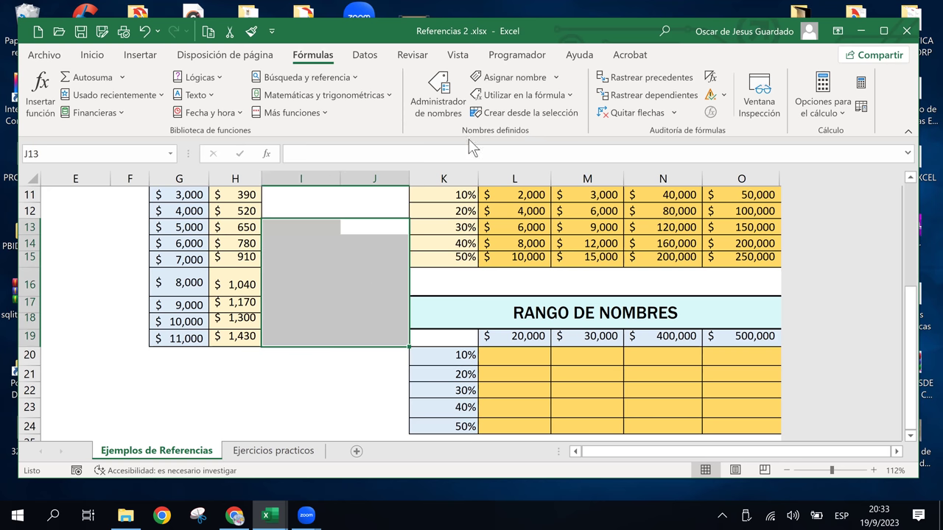
{"action": "left_click", "coordinate": [557, 79]}
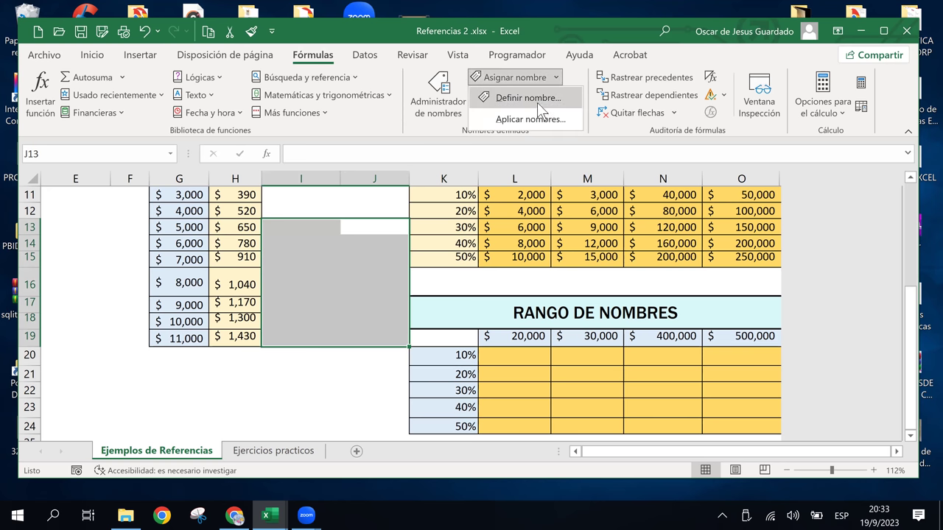
{"action": "left_click", "coordinate": [568, 73]}
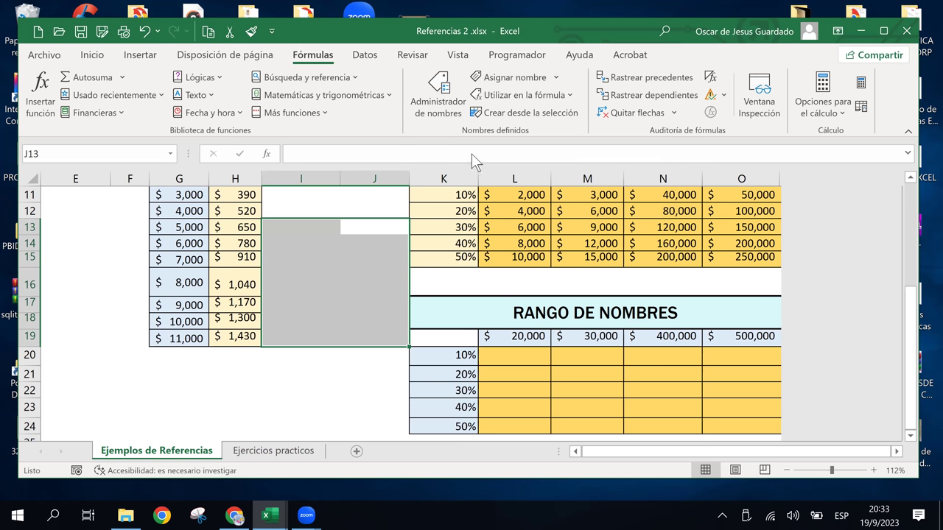
{"action": "left_click", "coordinate": [442, 79]}
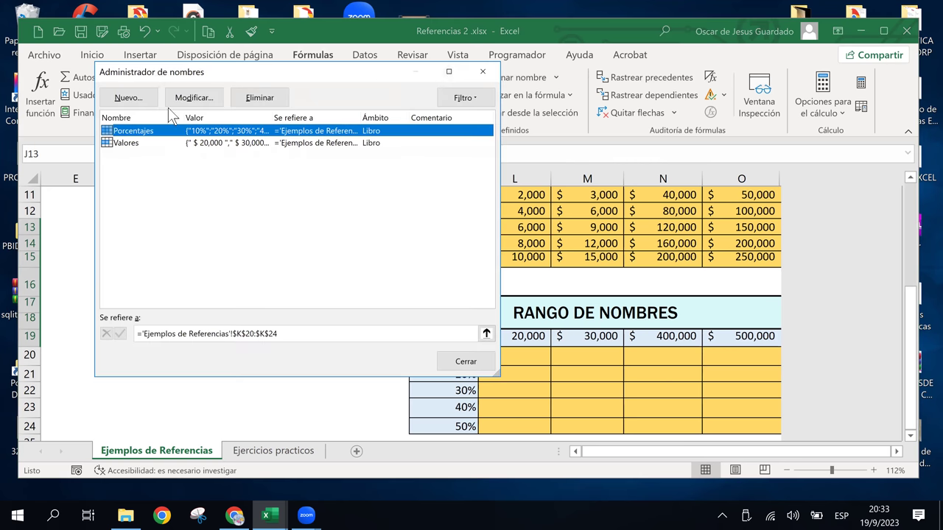
{"action": "left_click", "coordinate": [134, 157]}
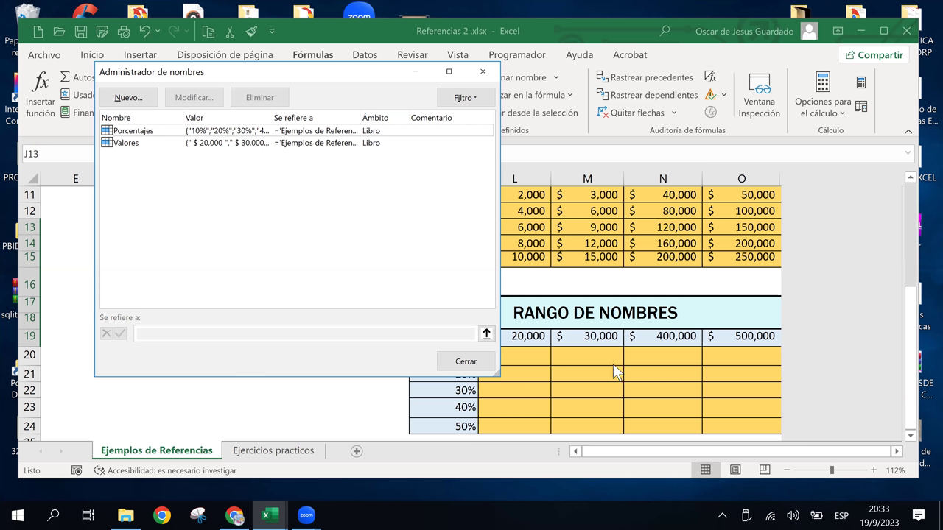
{"action": "left_click", "coordinate": [483, 71]}
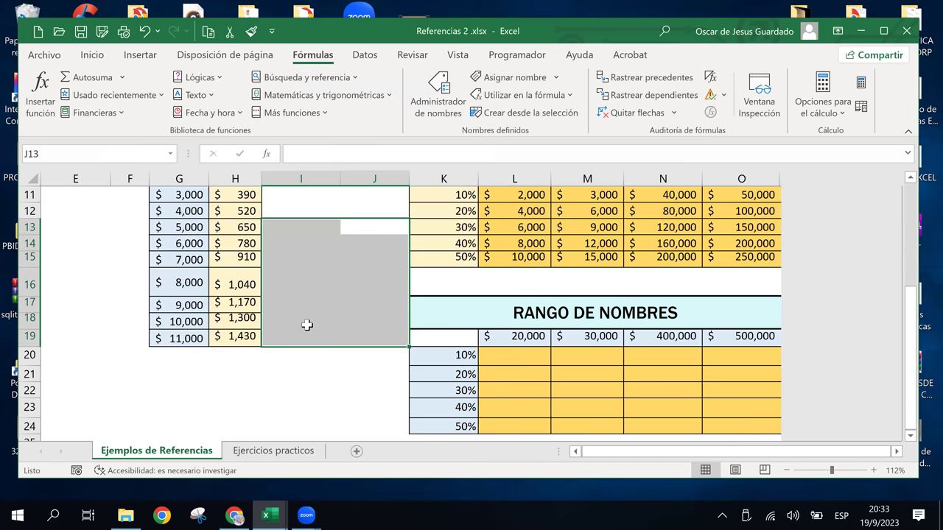
Start a formula with = in cell L20, discarding two earlier false starts.
{"action": "left_click", "coordinate": [541, 386]}
{"action": "left_click", "coordinate": [442, 355]}
{"action": "left_click", "coordinate": [520, 360]}
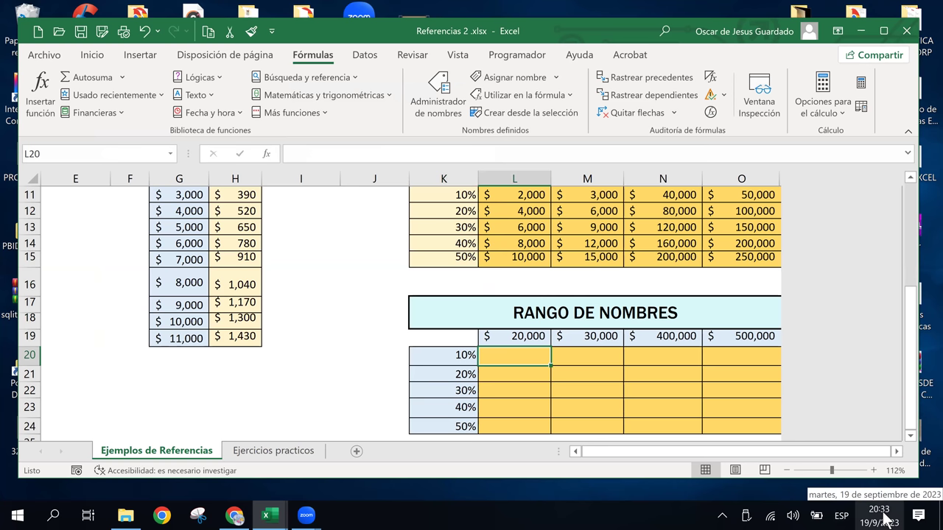
{"action": "type", "text": "="}
{"action": "key", "text": "Escape"}
{"action": "key", "text": "ctrl+z"}
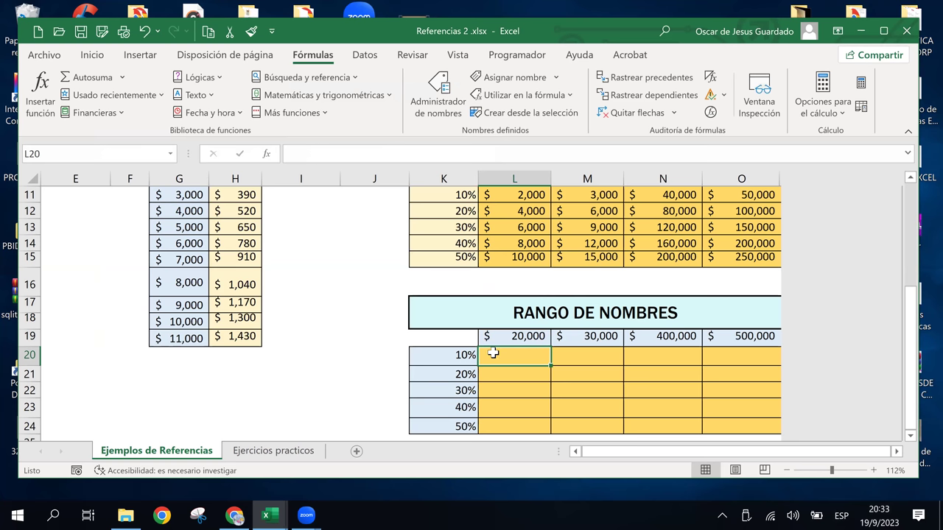
{"action": "type", "text": "+"}
{"action": "key", "text": "Escape"}
{"action": "type", "text": "="}
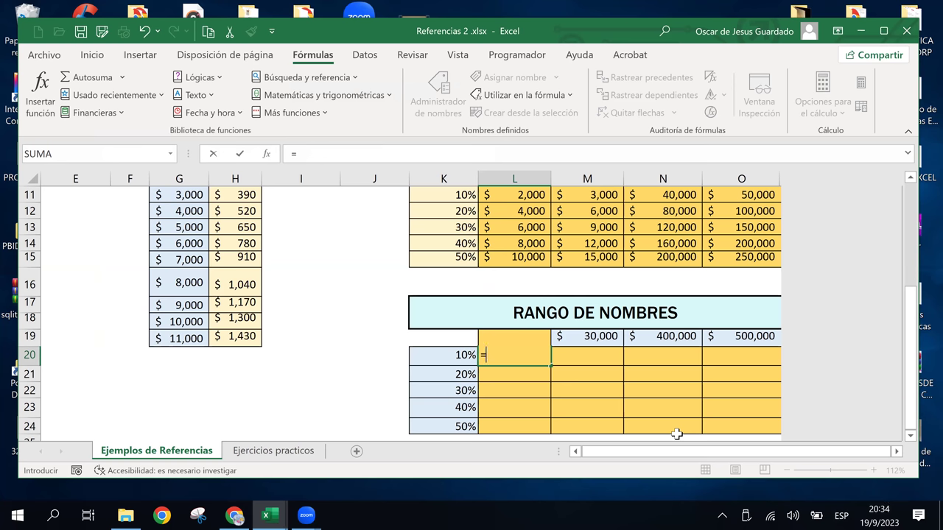
Insert the names Valores and Porcentajes into the L20 formula from the F3 names list.
{"action": "key", "text": "F3"}
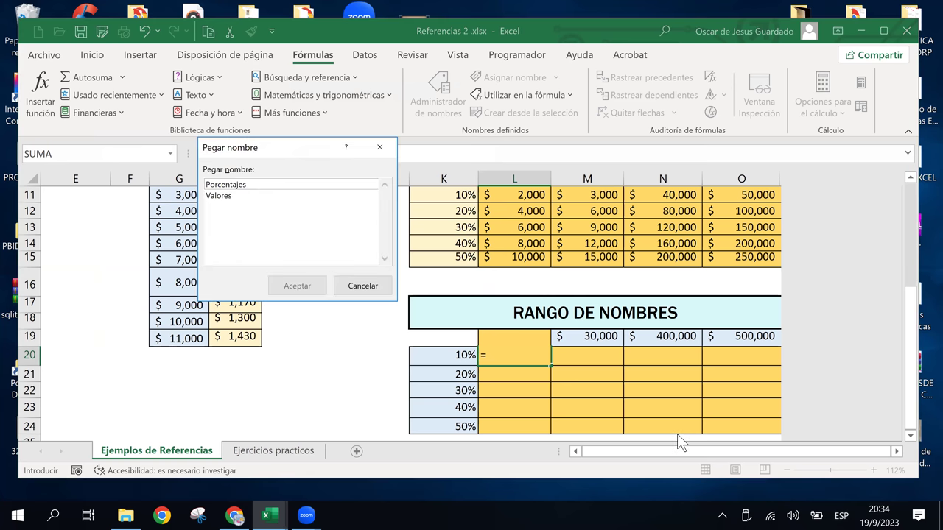
{"action": "left_click", "coordinate": [226, 196]}
{"action": "left_click", "coordinate": [301, 285]}
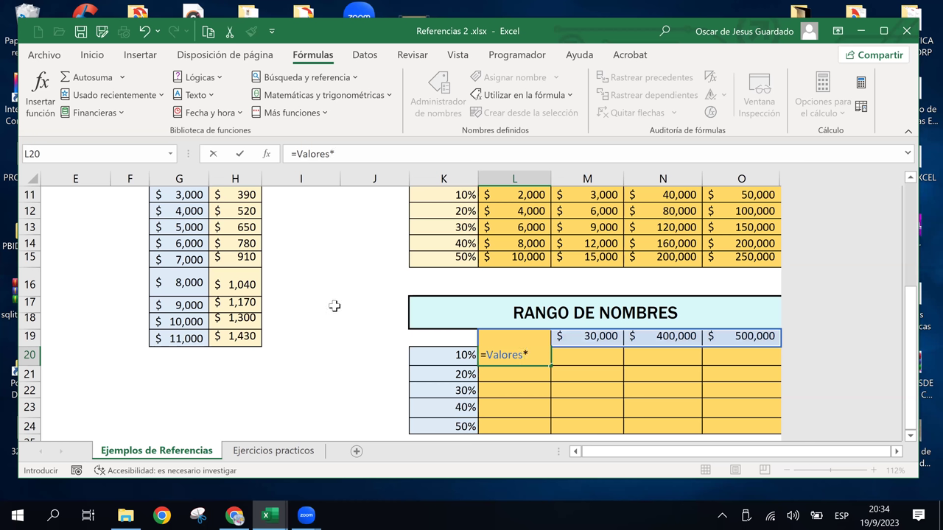
{"action": "key", "text": "F3"}
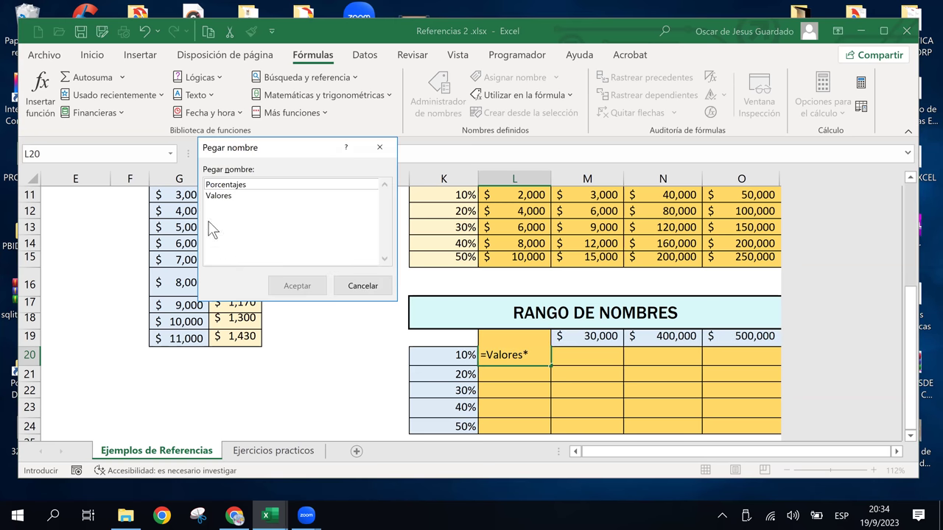
{"action": "left_click", "coordinate": [229, 185]}
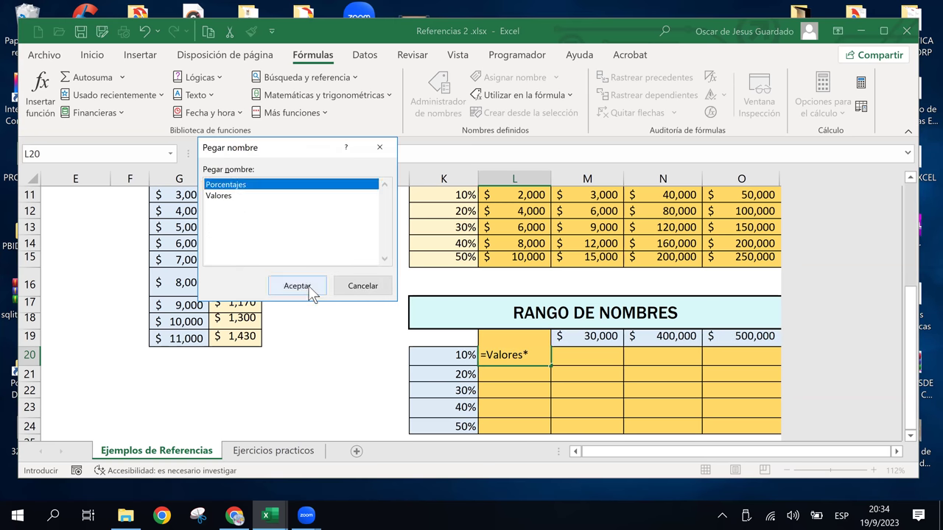
{"action": "left_click", "coordinate": [309, 291]}
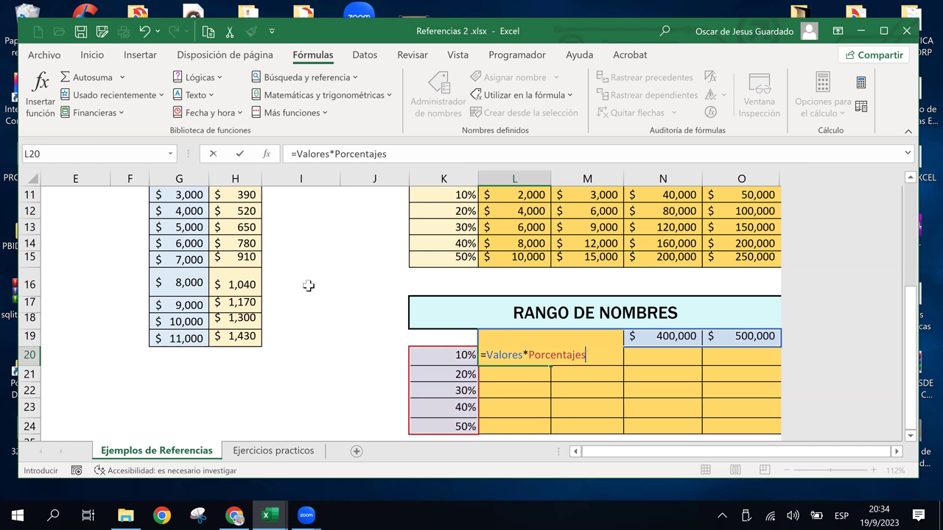
Enter =Valores*Porcentajes in L20 and fill it over L20:O24, giving $2,000 to $250,000.
{"action": "key", "text": "Return"}
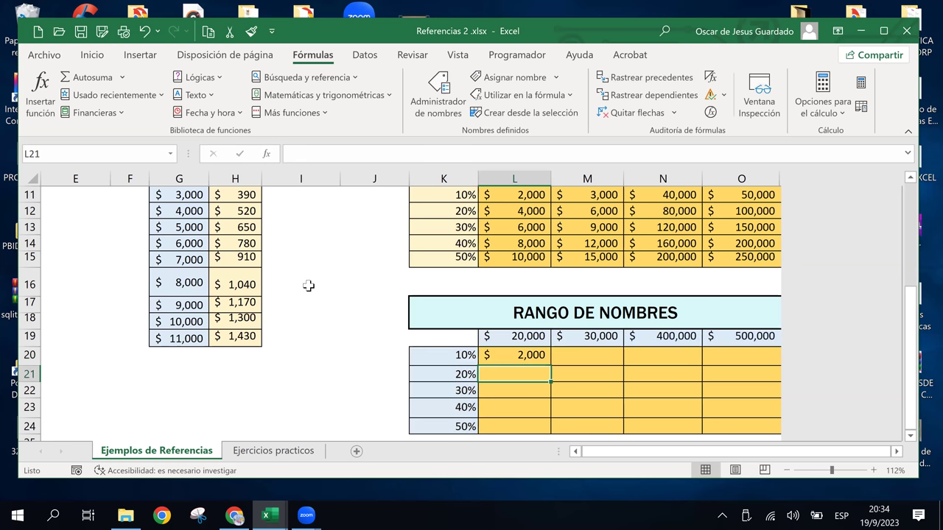
{"action": "left_click", "coordinate": [522, 358]}
{"action": "mouse_move", "coordinate": [551, 365]}
{"action": "left_mouse_down"}
{"action": "mouse_move", "coordinate": [720, 376]}
{"action": "mouse_move", "coordinate": [764, 368]}
{"action": "mouse_move", "coordinate": [783, 433]}
{"action": "left_mouse_up"}
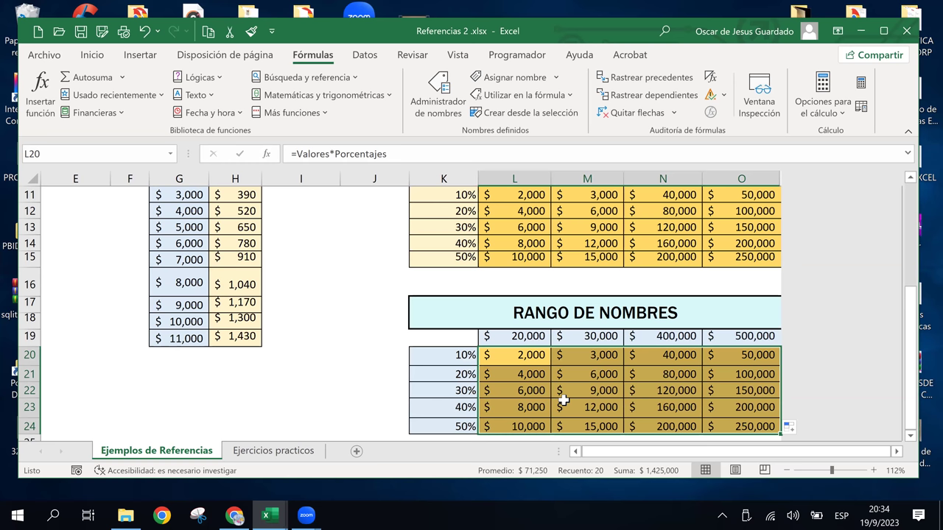
{"action": "left_click", "coordinate": [492, 360]}
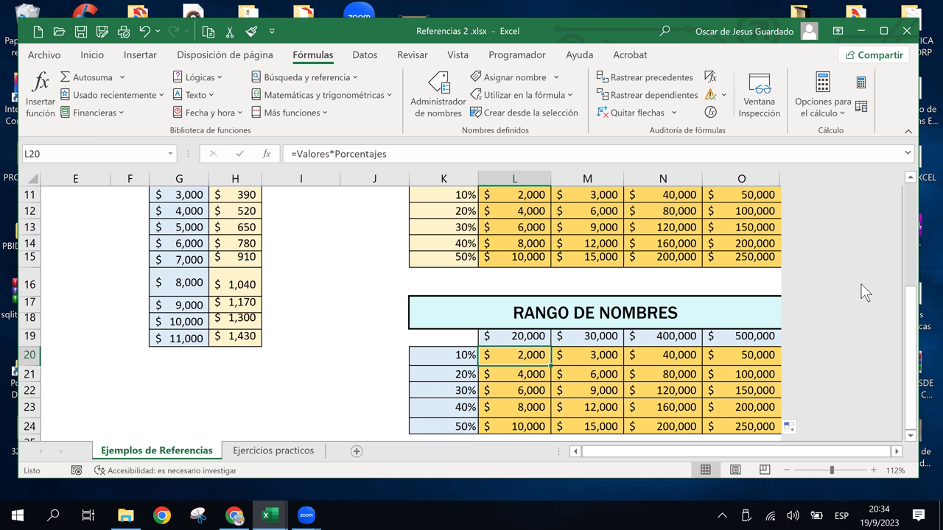
{"action": "left_click", "coordinate": [634, 360]}
{"action": "left_click", "coordinate": [684, 393]}
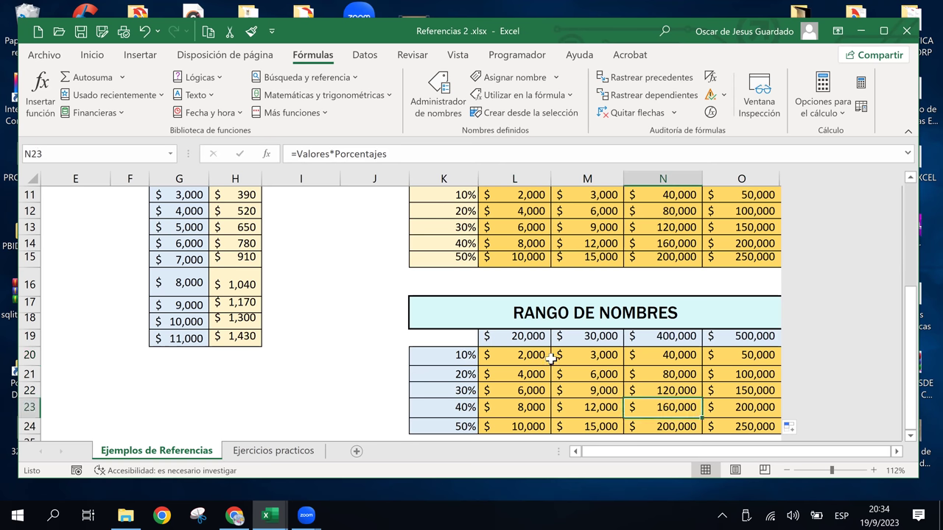
{"action": "left_click", "coordinate": [491, 357]}
{"action": "left_click", "coordinate": [666, 376]}
{"action": "left_click", "coordinate": [508, 343]}
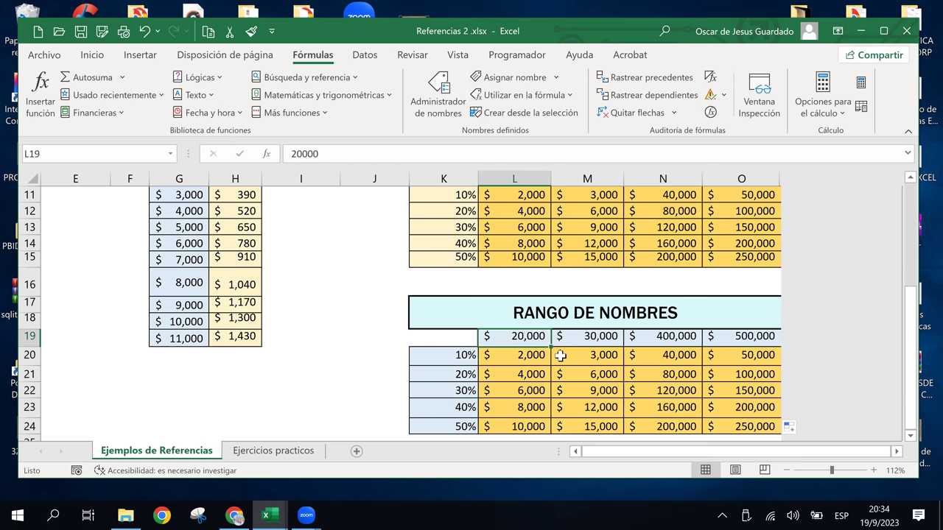
{"action": "left_click", "coordinate": [601, 339]}
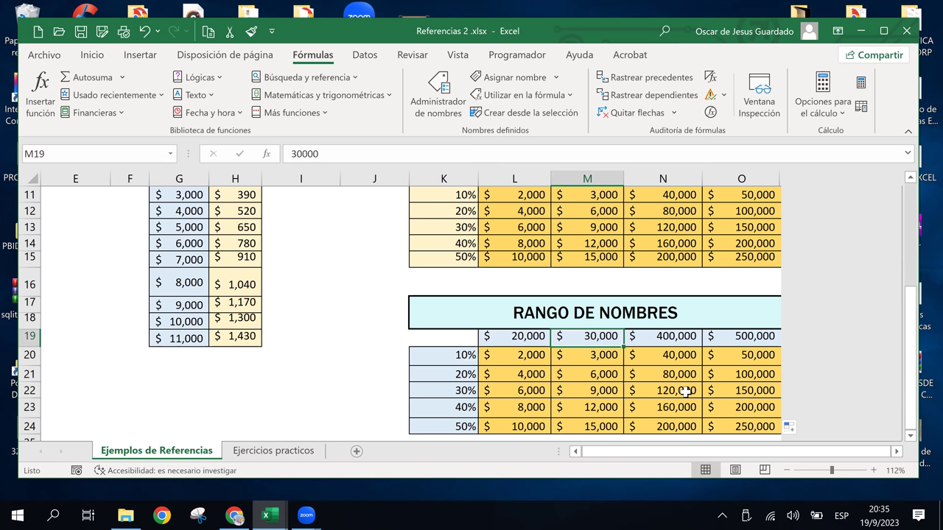
{"action": "left_click", "coordinate": [586, 317]}
{"action": "left_click", "coordinate": [602, 355]}
{"action": "left_click", "coordinate": [609, 341]}
{"action": "left_click", "coordinate": [653, 344]}
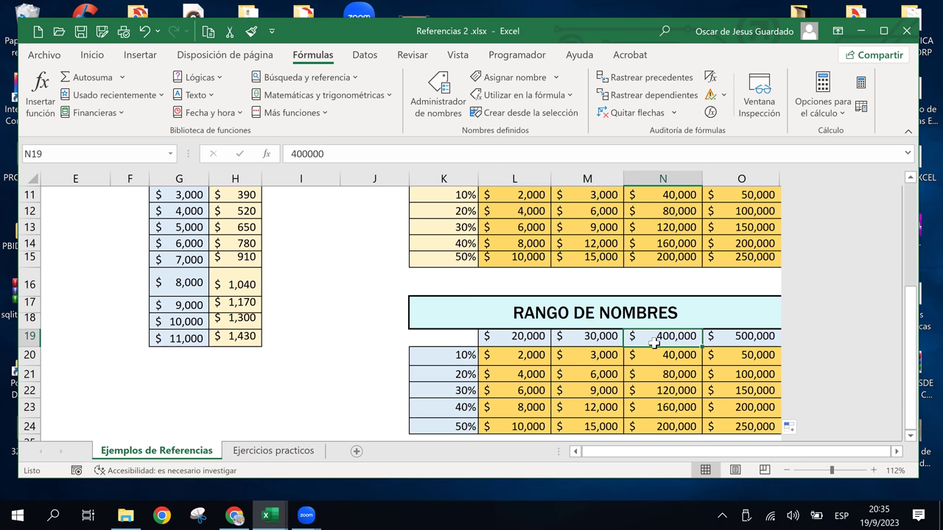
{"action": "left_click", "coordinate": [570, 340]}
{"action": "left_click", "coordinate": [528, 336]}
{"action": "left_click", "coordinate": [573, 341]}
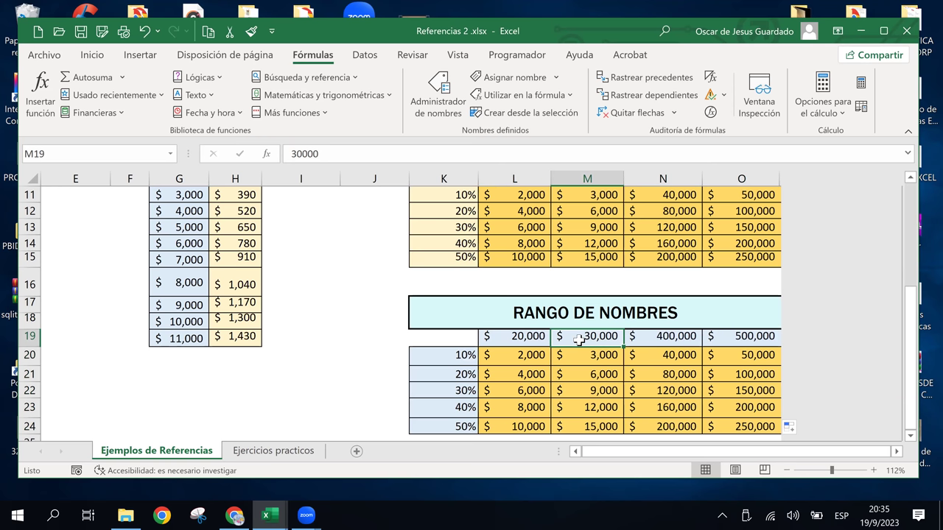
{"action": "left_click", "coordinate": [652, 338]}
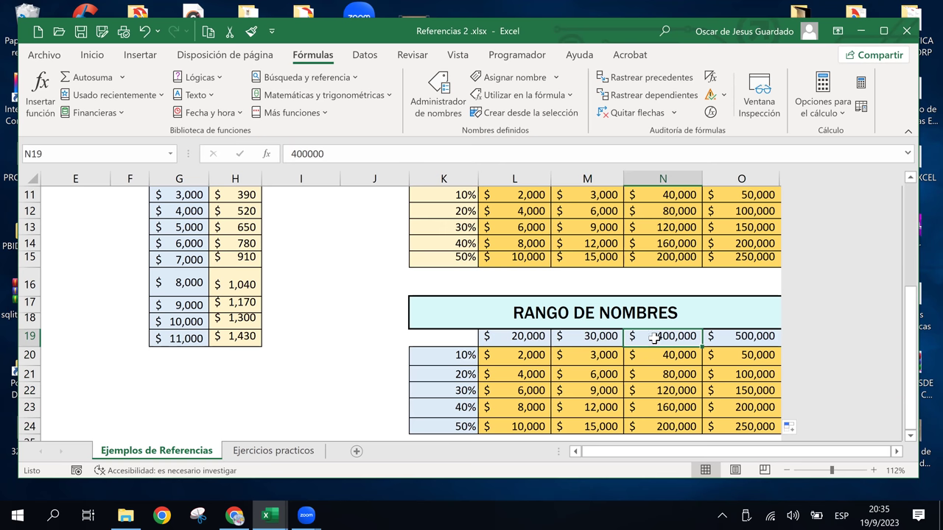
{"action": "left_click", "coordinate": [600, 356]}
{"action": "left_click", "coordinate": [612, 338]}
{"action": "left_click", "coordinate": [521, 338]}
{"action": "left_click", "coordinate": [571, 346]}
{"action": "left_click", "coordinate": [676, 346]}
{"action": "left_click", "coordinate": [720, 343]}
{"action": "left_click", "coordinate": [630, 340]}
{"action": "left_click", "coordinate": [621, 339]}
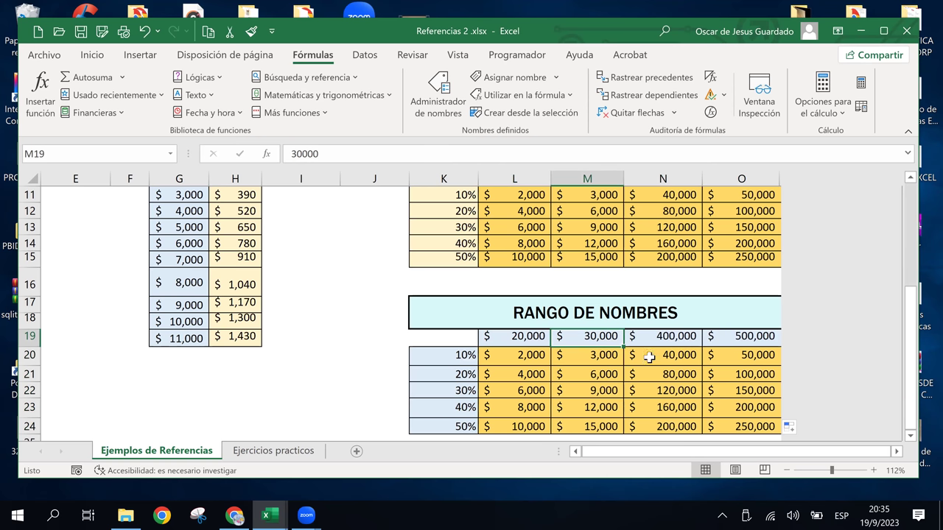
{"action": "scroll", "coordinate": [648, 359], "scroll_direction": "down", "scroll_amount": 1}
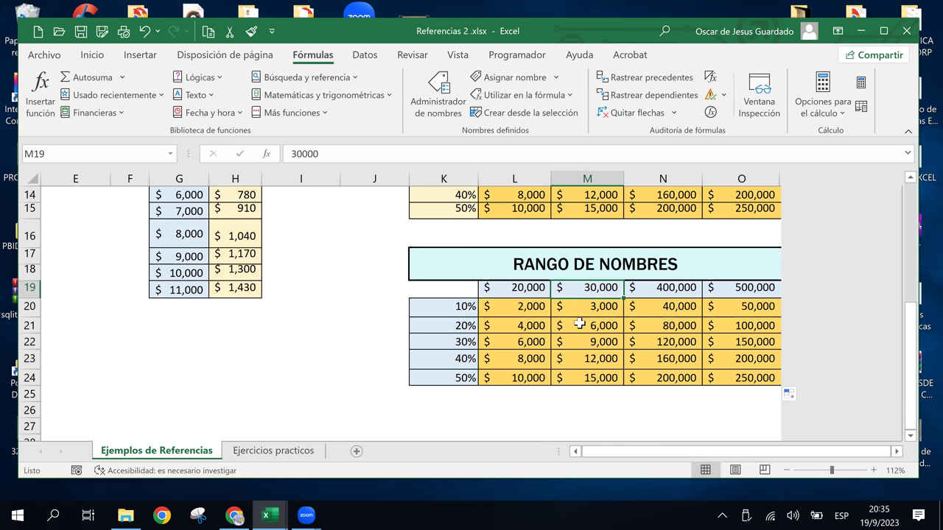
{"action": "left_click", "coordinate": [540, 310]}
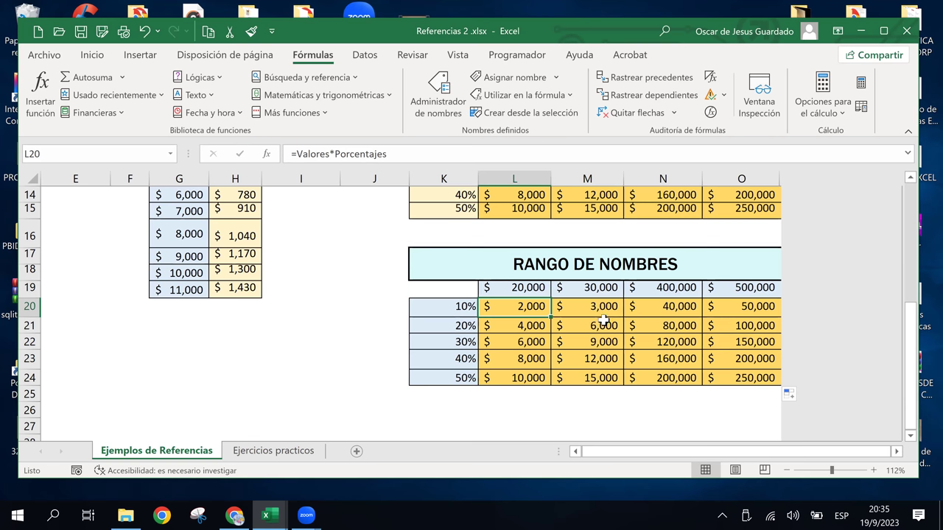
In the Name Manager, confirm Porcentajes covers K20:K24 and Valores covers L19:O19, then close it.
{"action": "left_click", "coordinate": [438, 99]}
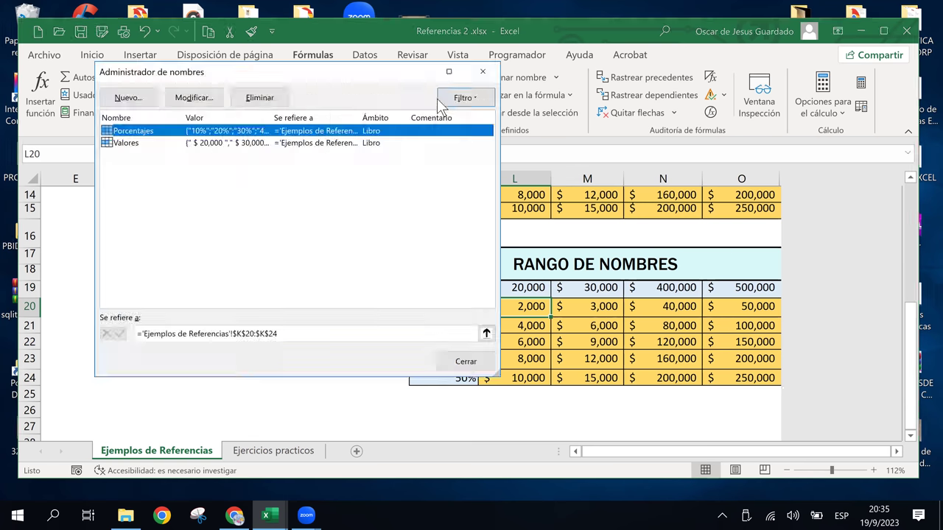
{"action": "left_click", "coordinate": [127, 143]}
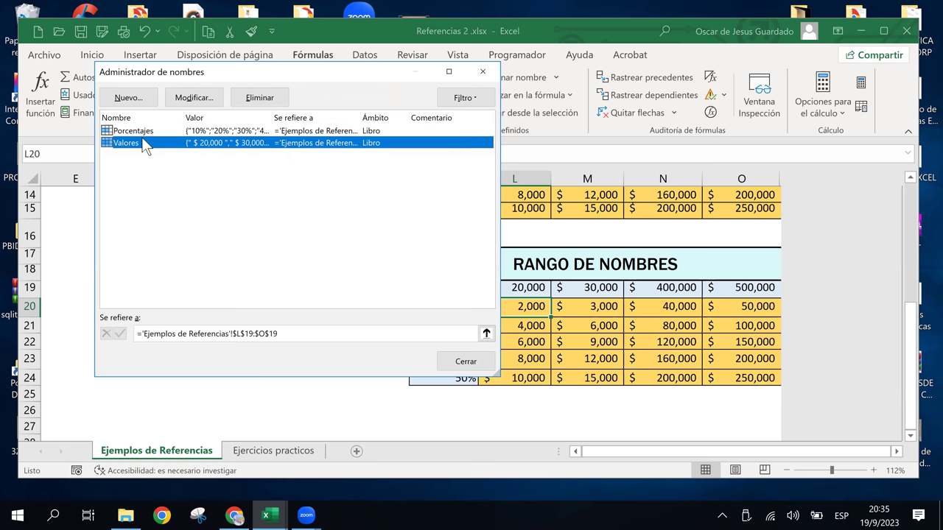
{"action": "left_click", "coordinate": [143, 132]}
{"action": "left_click", "coordinate": [141, 143]}
{"action": "left_click", "coordinate": [142, 132]}
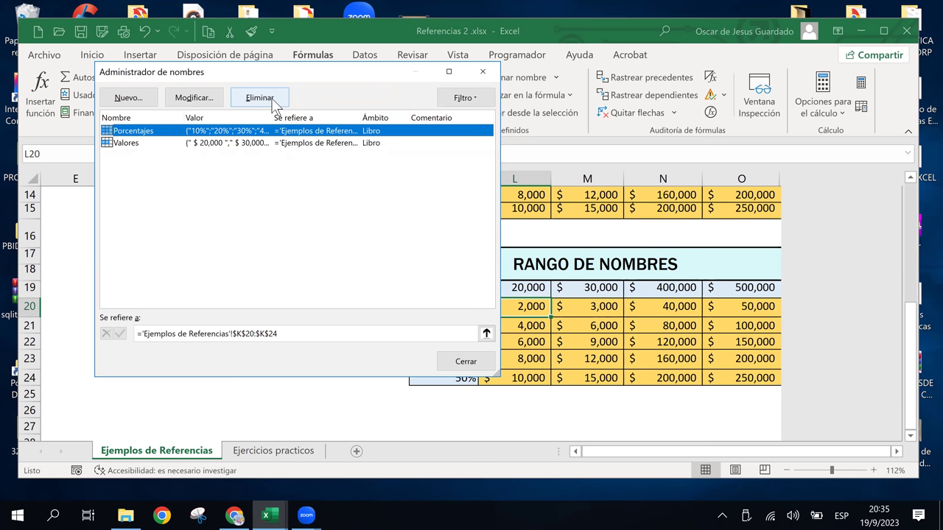
{"action": "left_click", "coordinate": [171, 143]}
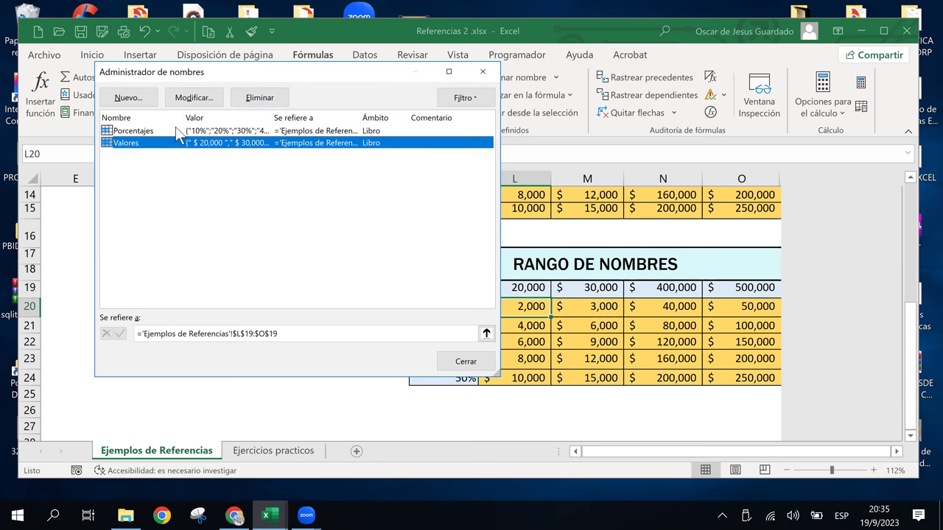
{"action": "left_click", "coordinate": [453, 366]}
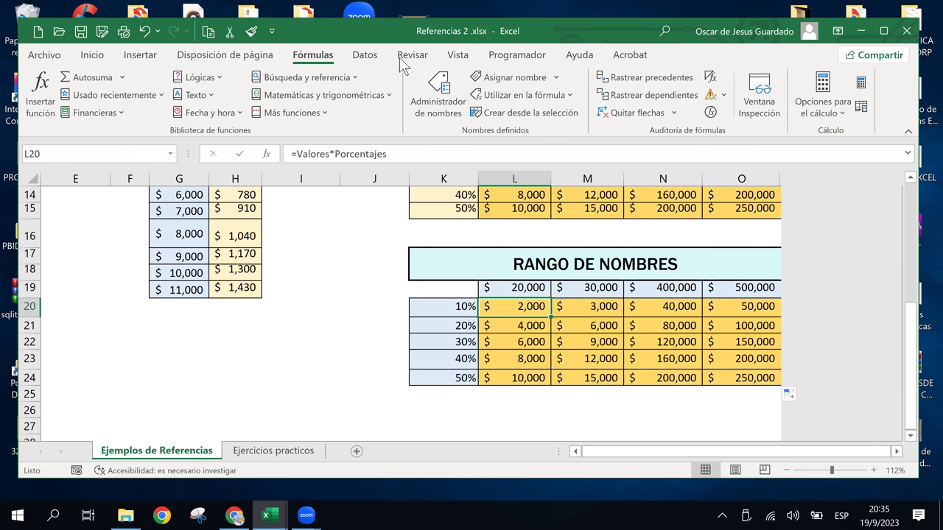
{"action": "left_click", "coordinate": [635, 331]}
{"action": "left_click", "coordinate": [568, 310]}
{"action": "left_click", "coordinate": [547, 312]}
{"action": "left_click", "coordinate": [621, 324]}
{"action": "left_click", "coordinate": [514, 305]}
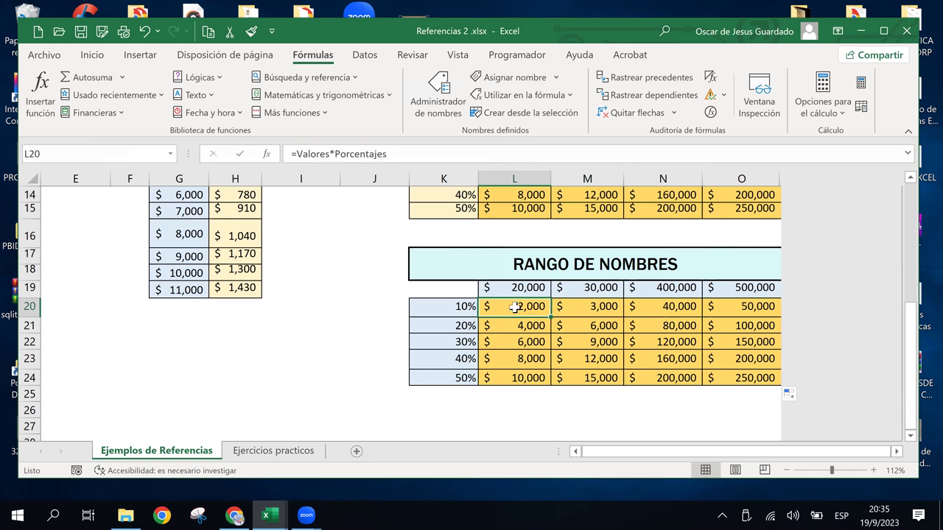
{"action": "left_click", "coordinate": [641, 313]}
{"action": "left_click", "coordinate": [507, 313]}
{"action": "left_click", "coordinate": [603, 303]}
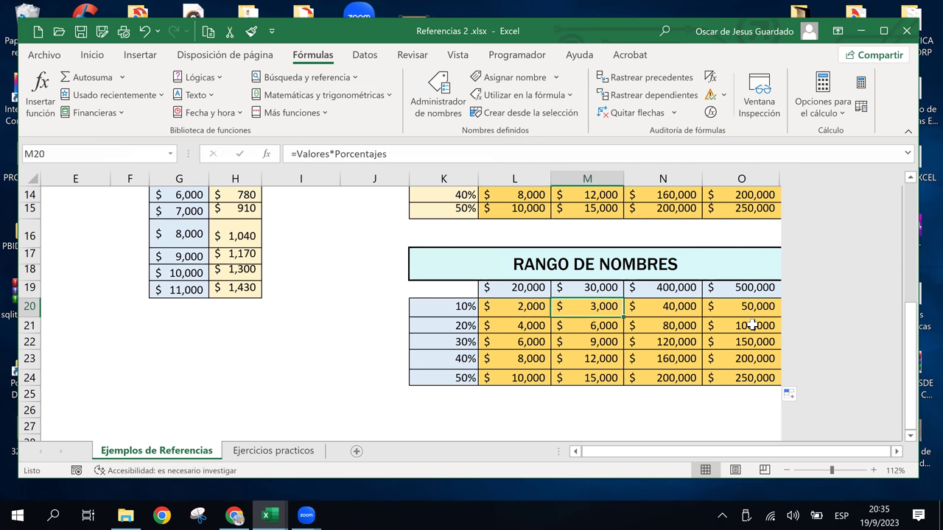
{"action": "left_click", "coordinate": [750, 324]}
{"action": "left_click", "coordinate": [750, 306]}
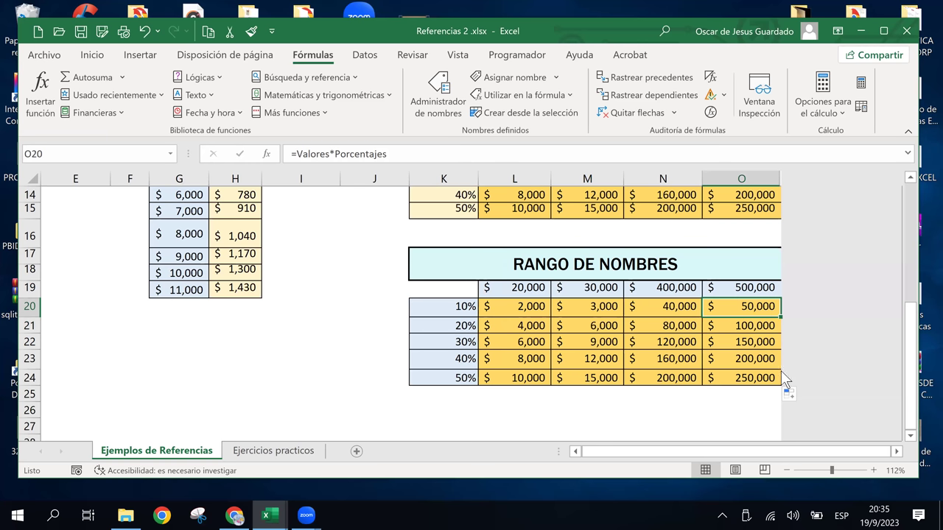
{"action": "left_click", "coordinate": [512, 306]}
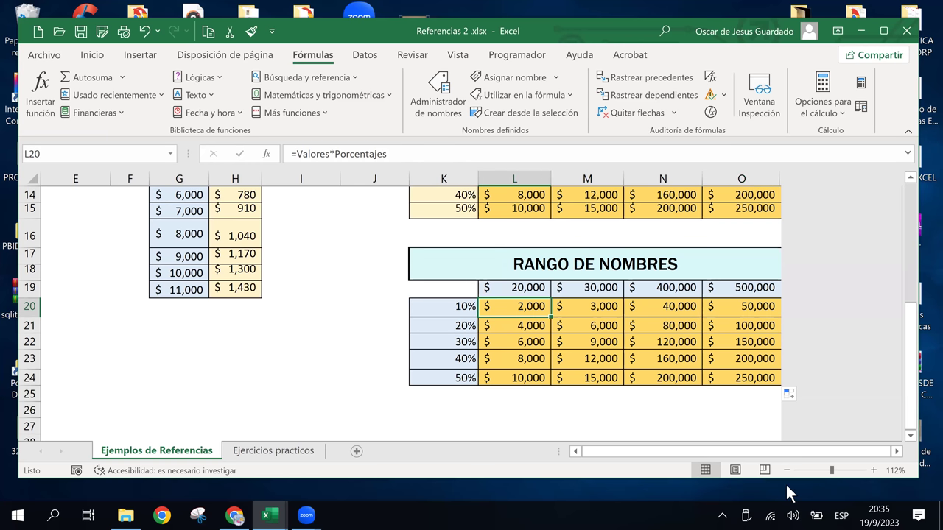
{"action": "left_click", "coordinate": [172, 153]}
{"action": "left_click", "coordinate": [171, 153]}
{"action": "left_click", "coordinate": [172, 153]}
{"action": "left_click", "coordinate": [566, 293]}
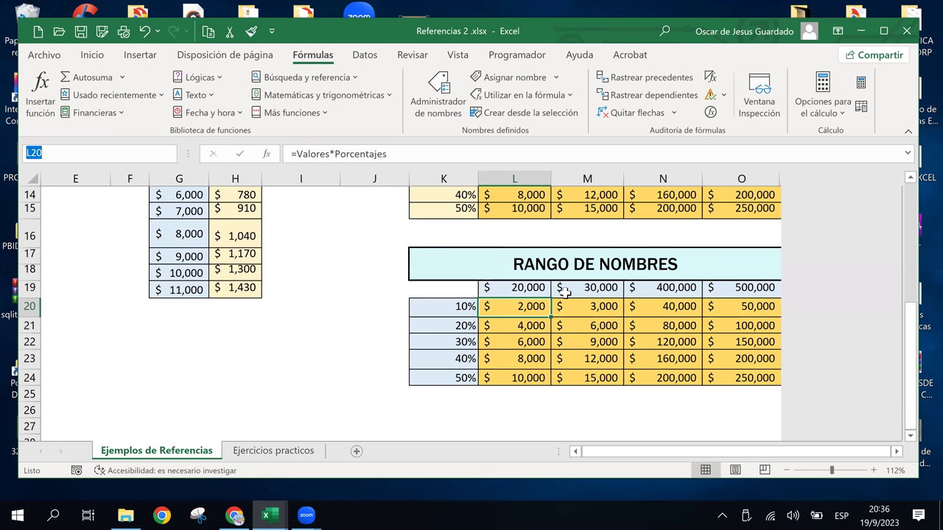
{"action": "scroll", "coordinate": [563, 370], "scroll_direction": "up", "scroll_amount": 1}
{"action": "scroll", "coordinate": [563, 371], "scroll_direction": "up", "scroll_amount": 2}
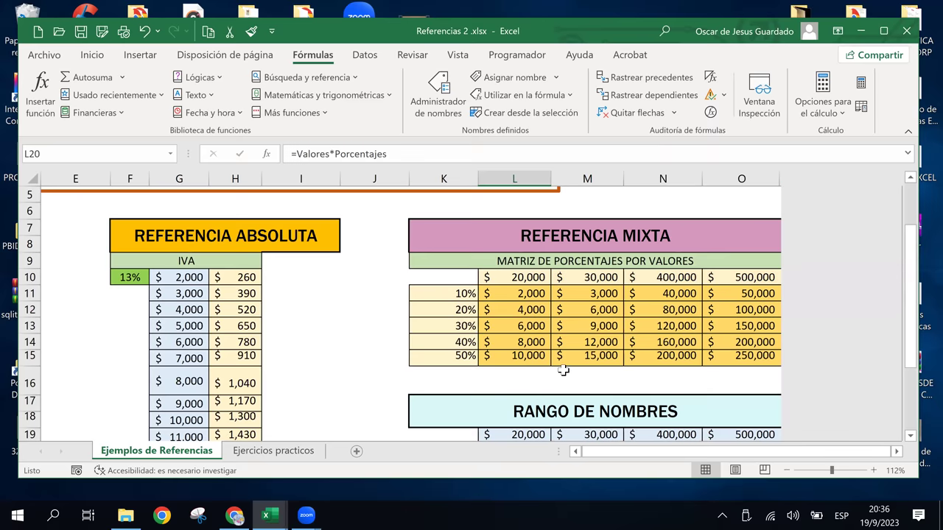
{"action": "left_click", "coordinate": [529, 278]}
{"action": "left_click", "coordinate": [534, 293]}
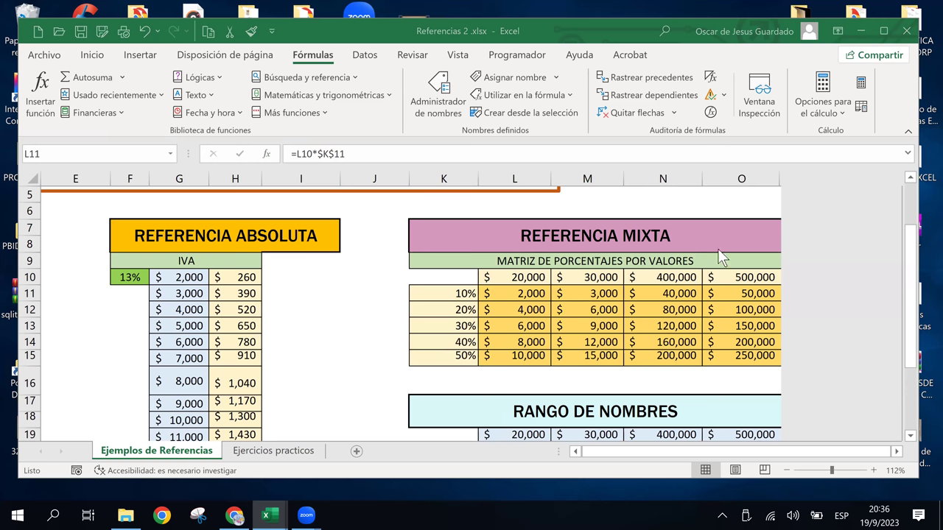
{"action": "scroll", "coordinate": [639, 359], "scroll_direction": "down", "scroll_amount": 1}
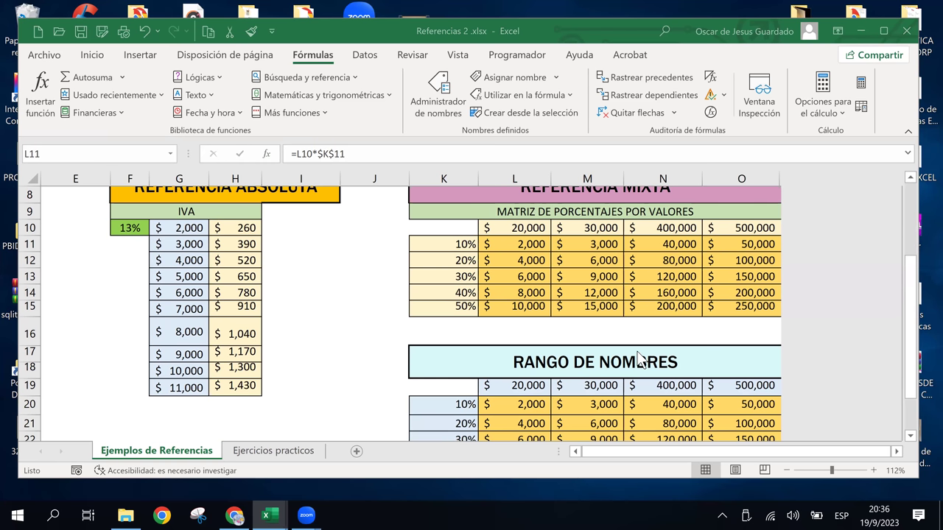
{"action": "scroll", "coordinate": [639, 359], "scroll_direction": "down", "scroll_amount": 1}
{"action": "left_click", "coordinate": [588, 358]}
{"action": "key", "text": "Left"}
{"action": "left_click", "coordinate": [593, 358]}
{"action": "left_click", "coordinate": [685, 362]}
{"action": "left_click", "coordinate": [736, 358]}
{"action": "left_click", "coordinate": [746, 386]}
{"action": "left_click", "coordinate": [745, 361]}
{"action": "left_click", "coordinate": [752, 374]}
{"action": "left_click", "coordinate": [750, 387]}
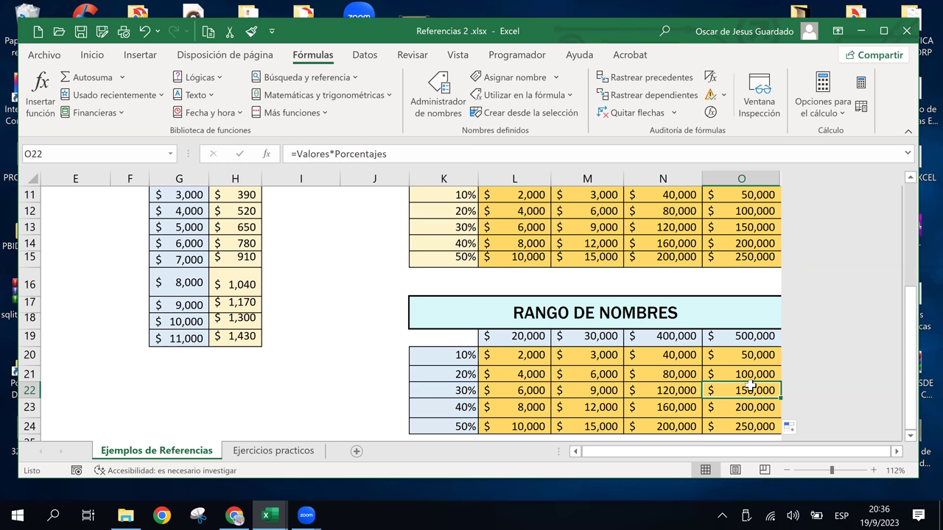
{"action": "left_click", "coordinate": [663, 359]}
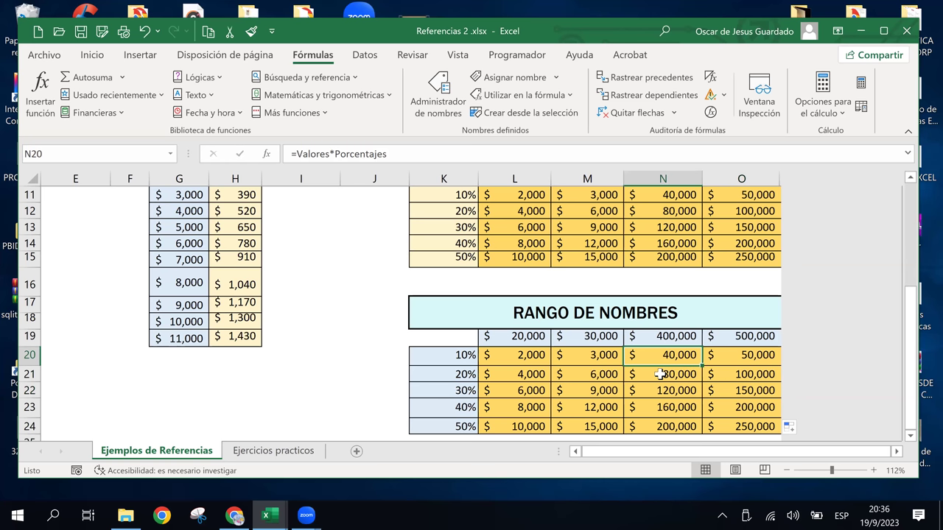
{"action": "left_click", "coordinate": [540, 358]}
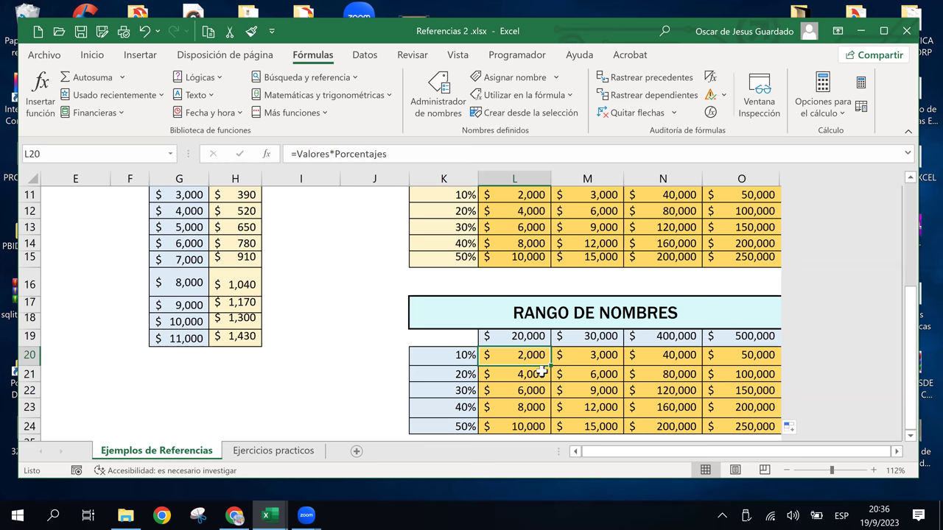
{"action": "left_click", "coordinate": [571, 243]}
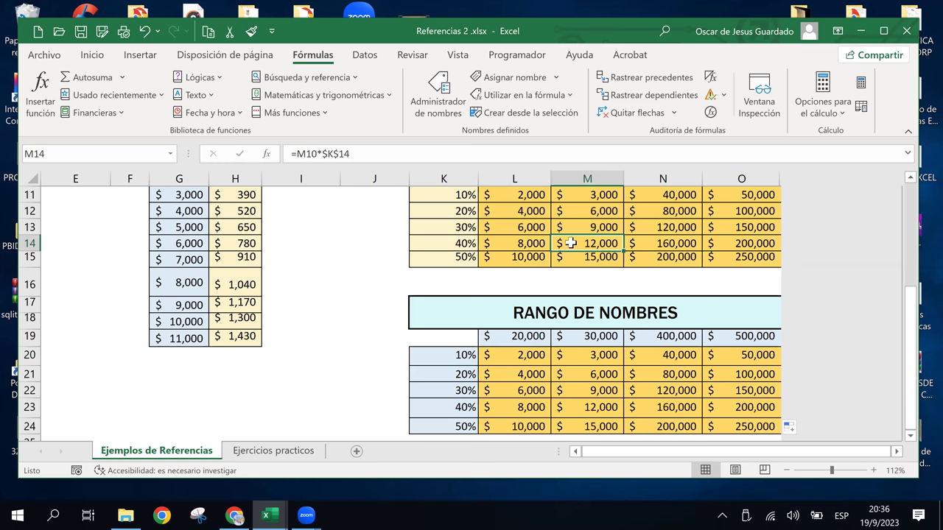
{"action": "left_click", "coordinate": [588, 223]}
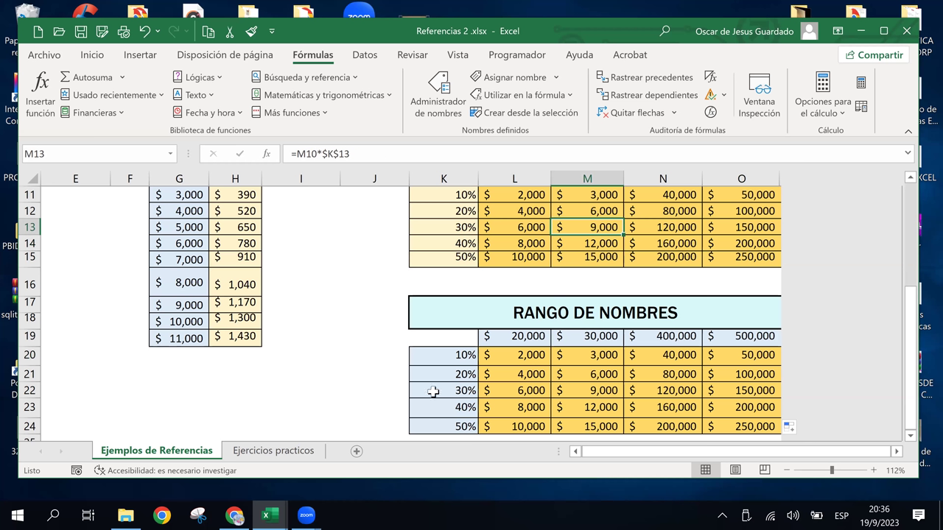
{"action": "left_click", "coordinate": [621, 361]}
{"action": "key", "text": "Up"}
{"action": "key", "text": "Up"}
{"action": "key", "text": "Up"}
{"action": "key", "text": "Up"}
{"action": "key", "text": "Up"}
{"action": "key", "text": "Up"}
{"action": "key", "text": "Up"}
{"action": "key", "text": "Up"}
{"action": "key", "text": "Up"}
{"action": "key", "text": "Up"}
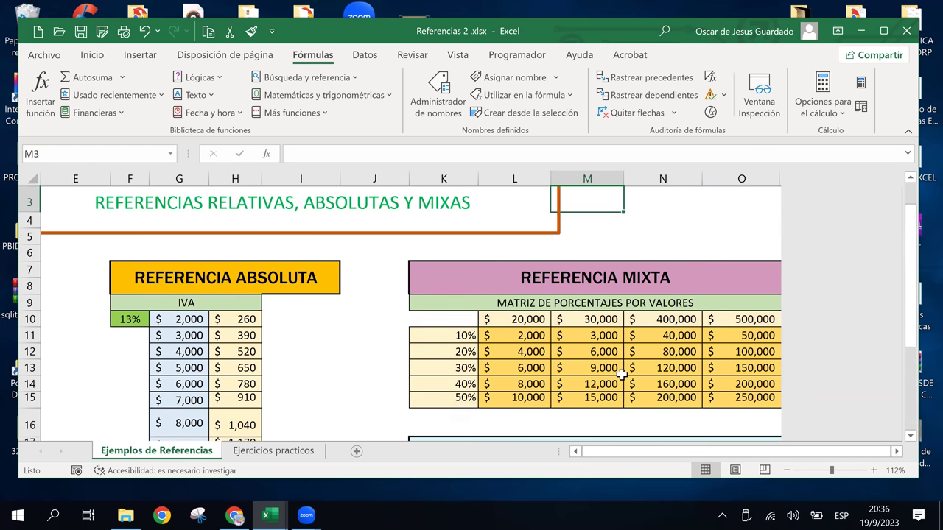
{"action": "key", "text": "Up"}
{"action": "key", "text": "Up"}
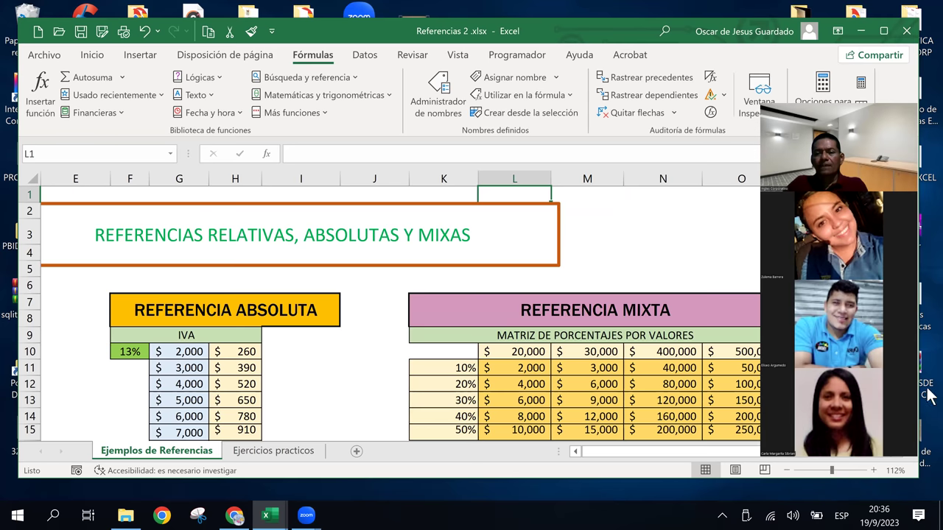
{"action": "left_click", "coordinate": [548, 353]}
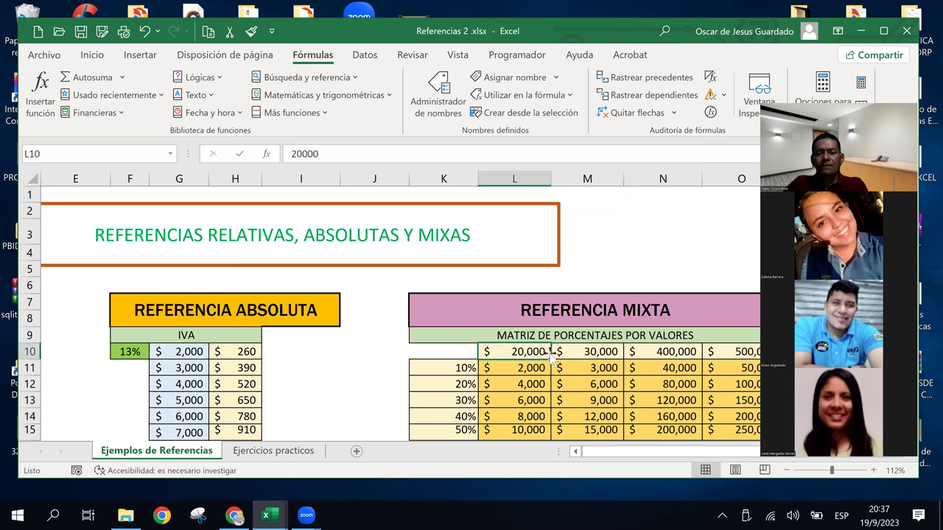
{"action": "scroll", "coordinate": [551, 356], "scroll_direction": "down", "scroll_amount": 1}
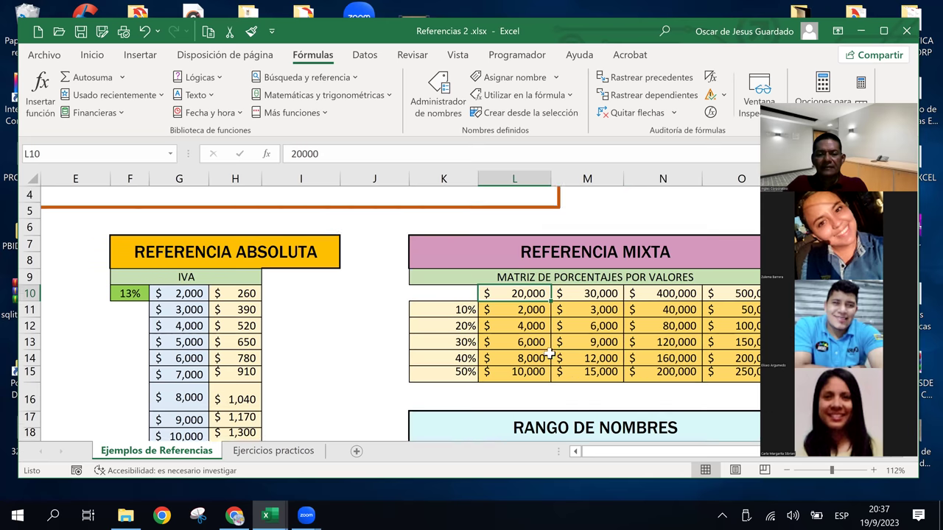
{"action": "scroll", "coordinate": [551, 357], "scroll_direction": "down", "scroll_amount": 1}
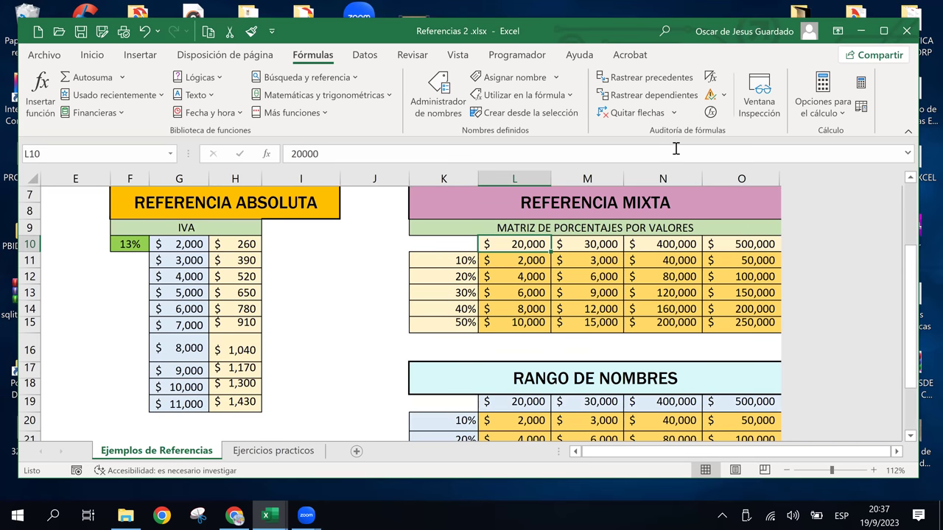
{"action": "scroll", "coordinate": [626, 265], "scroll_direction": "down", "scroll_amount": 4}
{"action": "left_click_drag", "start_coordinate": [520, 216], "coordinate": [751, 288]}
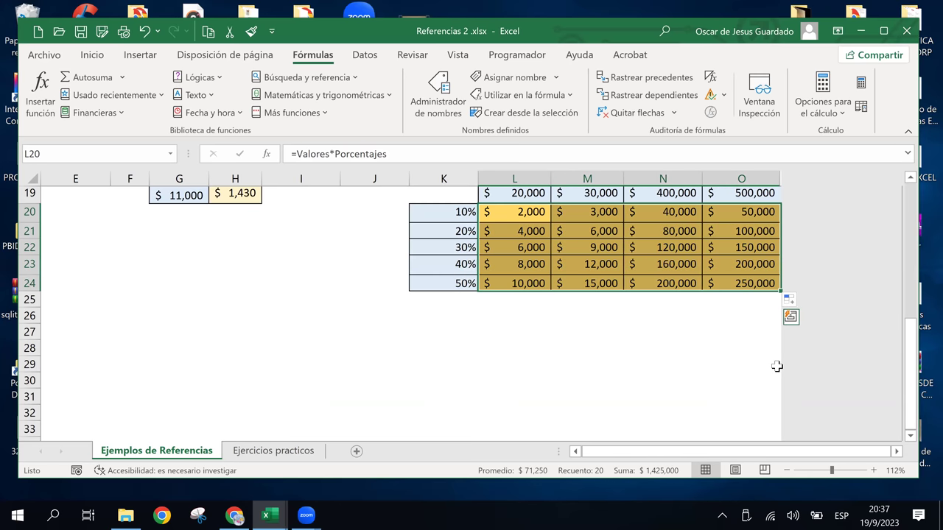
Delete the calculated results in L20:O24.
{"action": "key", "text": "Delete"}
{"action": "left_click", "coordinate": [657, 267]}
{"action": "left_click", "coordinate": [590, 247]}
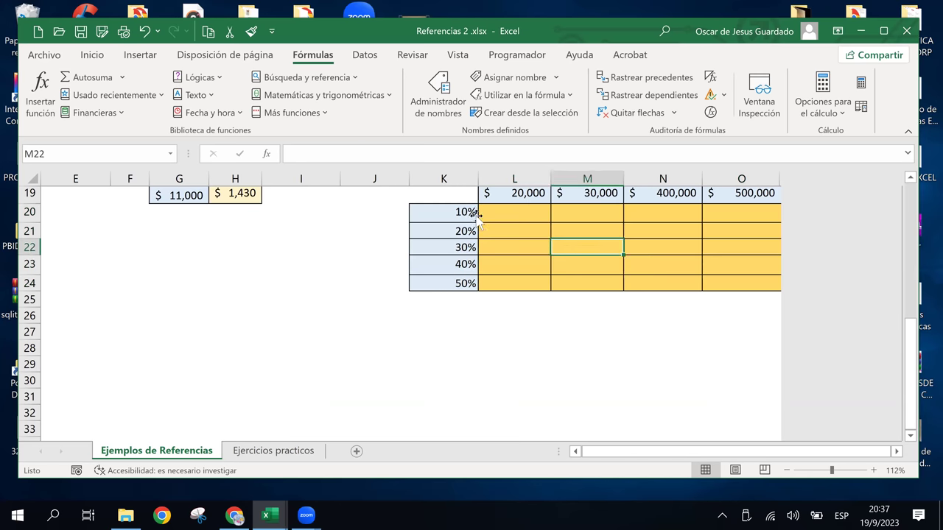
{"action": "left_click", "coordinate": [443, 212]}
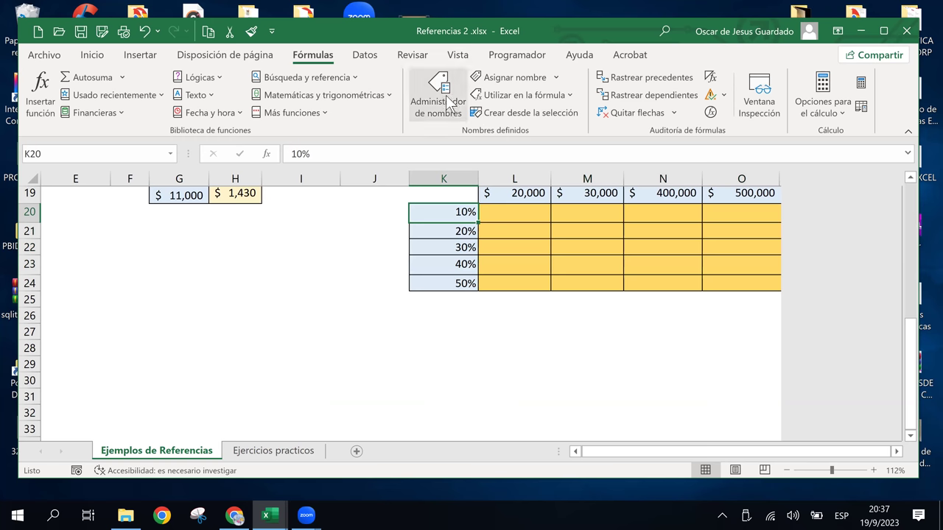
Delete the names Porcentajes and Valores in the Name Manager, confirming each deletion.
{"action": "left_click", "coordinate": [439, 103]}
{"action": "left_click", "coordinate": [260, 97]}
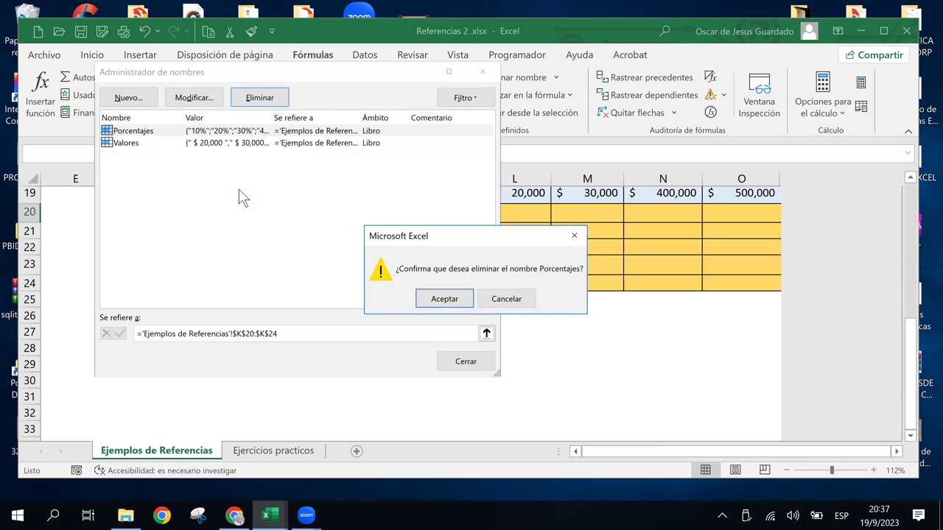
{"action": "left_click", "coordinate": [443, 297]}
{"action": "left_click", "coordinate": [204, 130]}
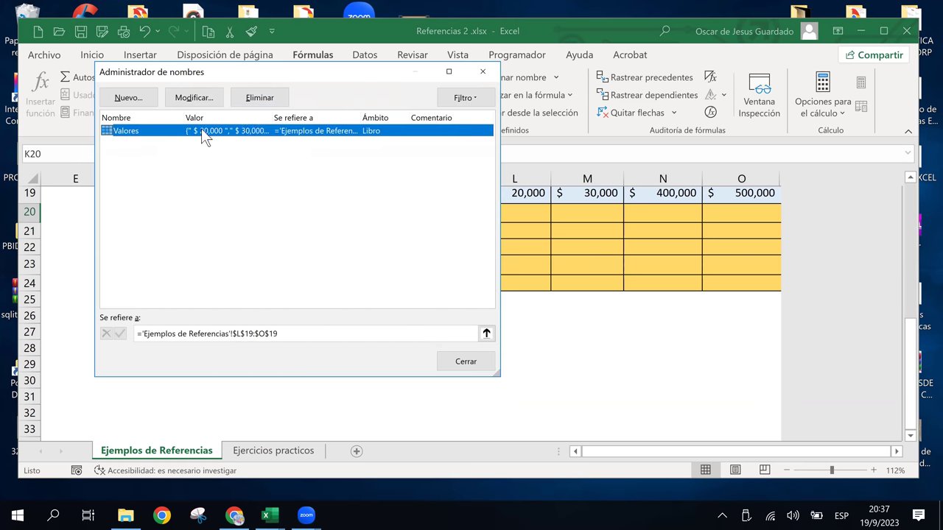
{"action": "left_click", "coordinate": [259, 97]}
{"action": "left_click", "coordinate": [443, 298]}
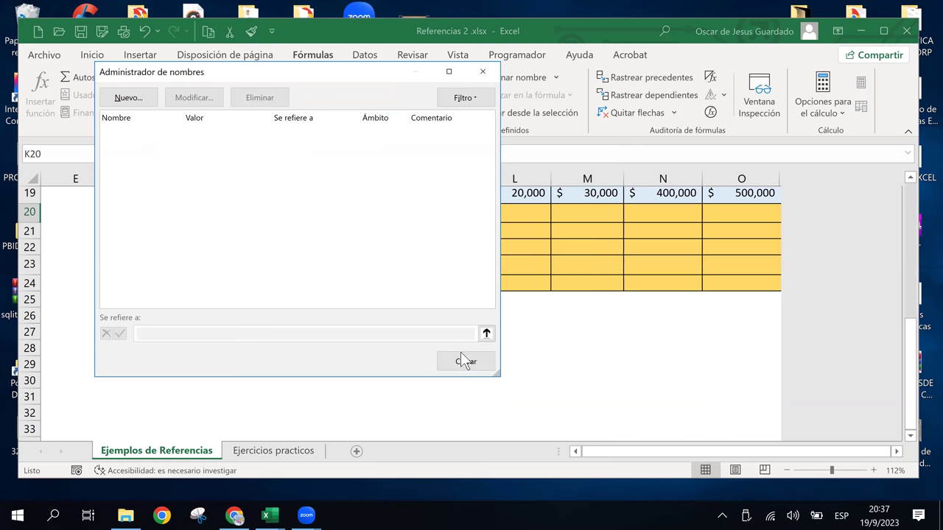
{"action": "left_click", "coordinate": [466, 361]}
{"action": "left_click", "coordinate": [516, 283]}
Scroll up to the RANGO DE NOMBRES table, check the Name Box list, and select percentages K20:K24.
{"action": "left_click", "coordinate": [518, 213]}
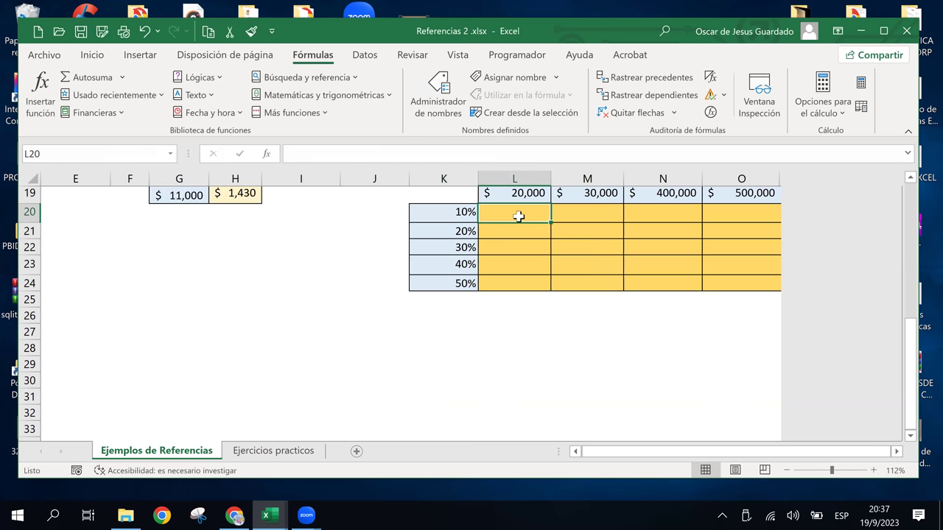
{"action": "scroll", "coordinate": [533, 312], "scroll_direction": "up", "scroll_amount": 1}
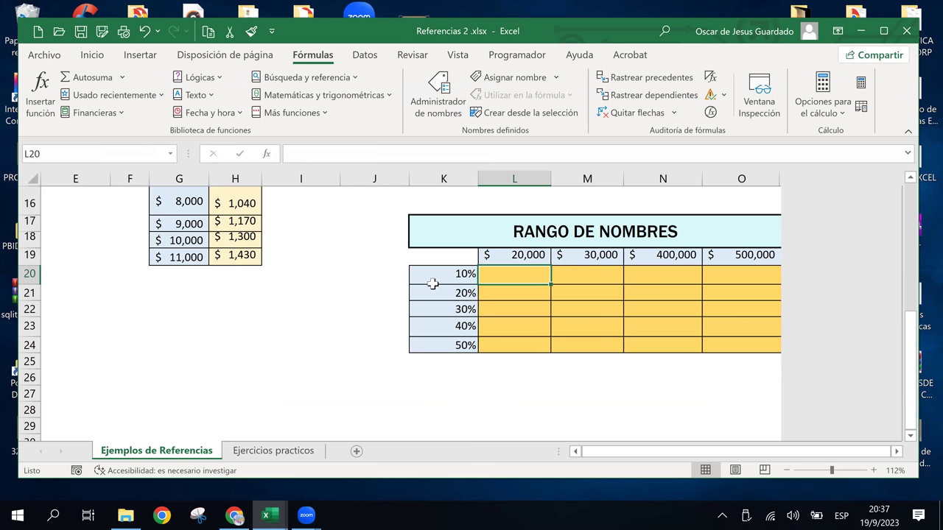
{"action": "left_click", "coordinate": [449, 273]}
{"action": "left_click", "coordinate": [168, 155]}
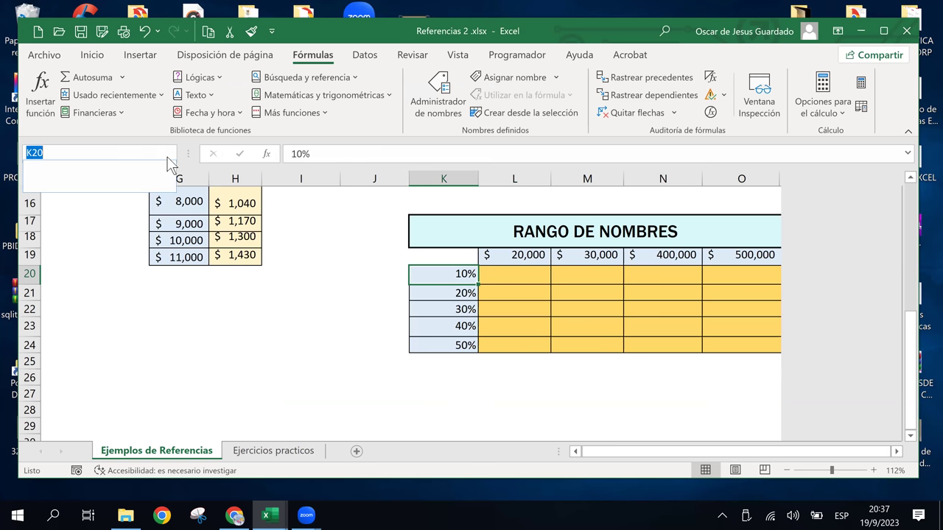
{"action": "left_click", "coordinate": [171, 153]}
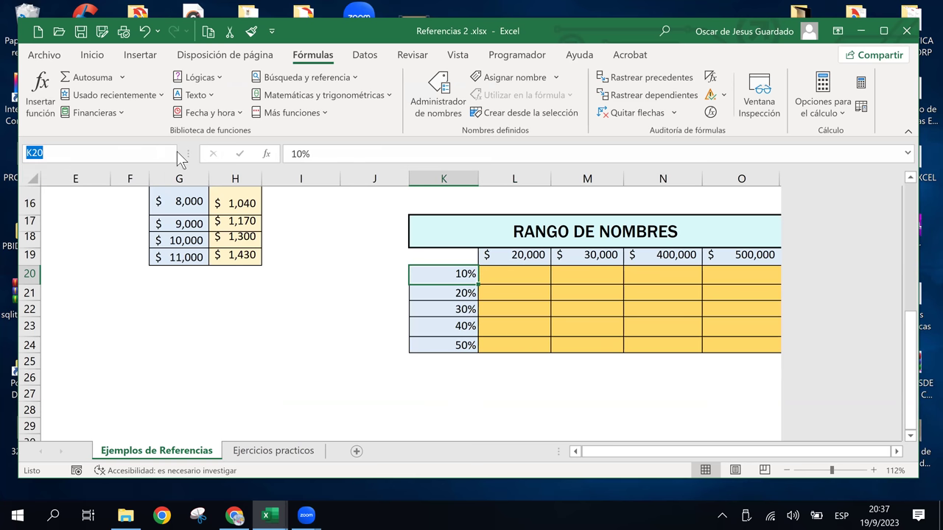
{"action": "left_click", "coordinate": [519, 348]}
{"action": "left_click", "coordinate": [501, 310]}
{"action": "left_click", "coordinate": [496, 278]}
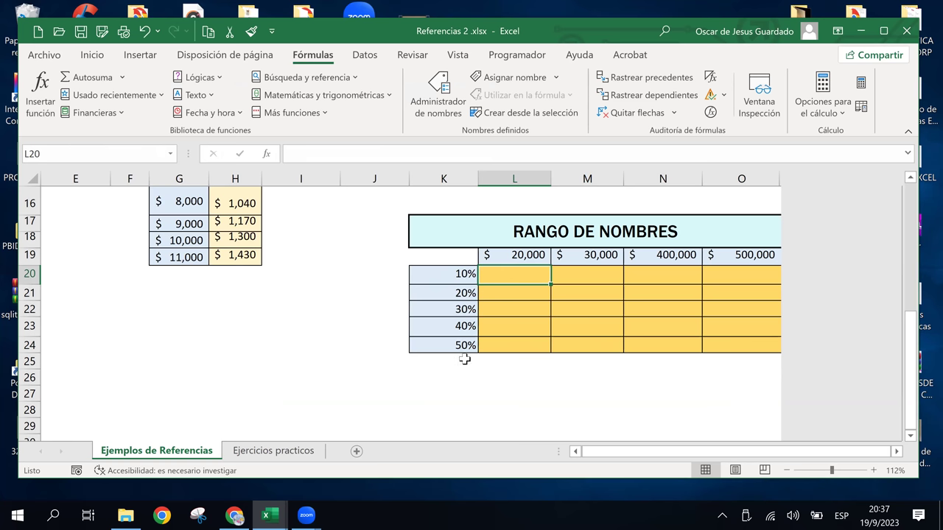
{"action": "left_click_drag", "start_coordinate": [454, 273], "coordinate": [447, 340]}
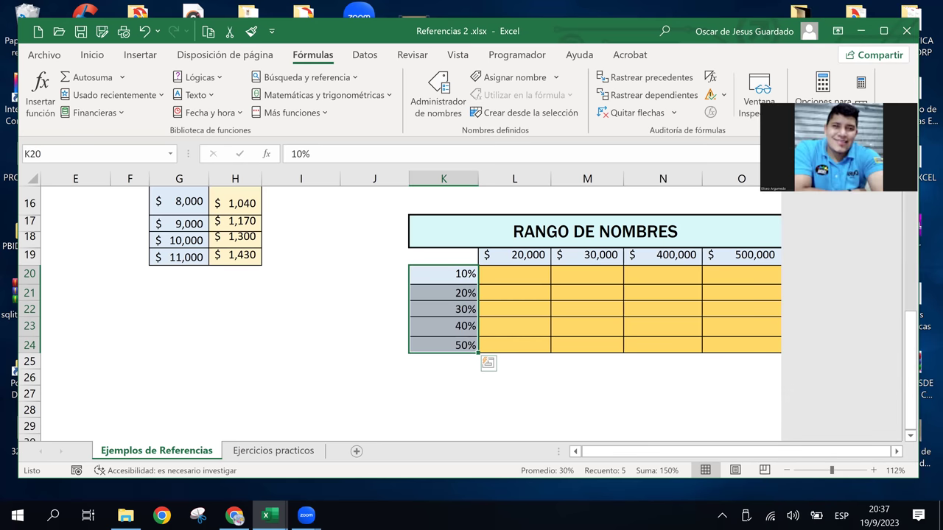
{"action": "left_click", "coordinate": [375, 274]}
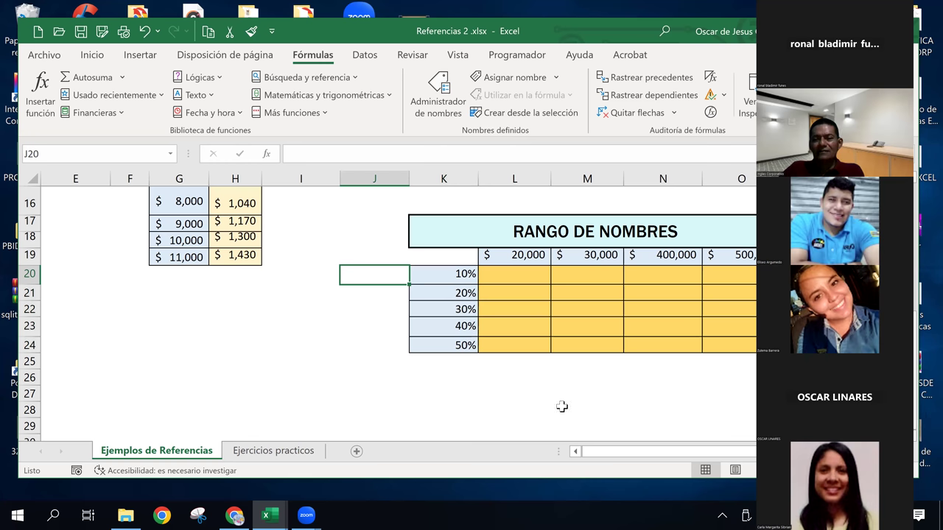
{"action": "left_click", "coordinate": [492, 254]}
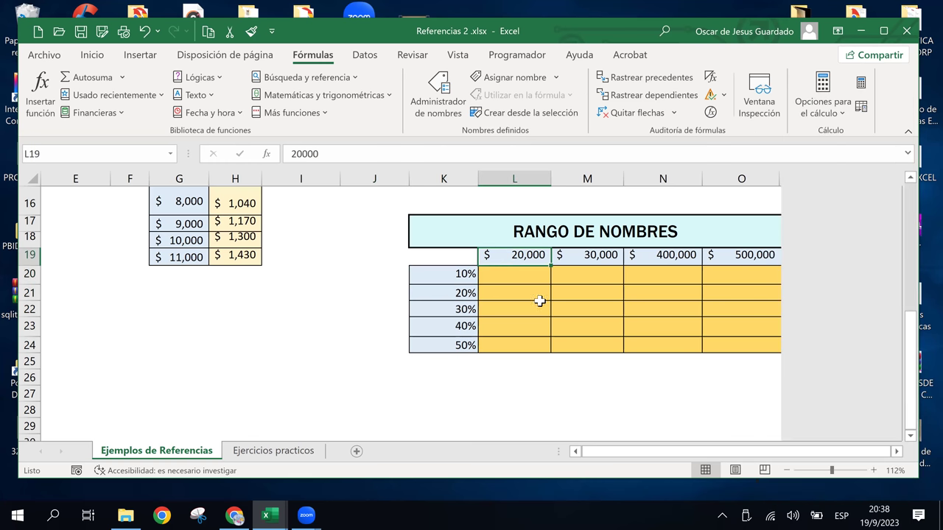
{"action": "left_click_drag", "start_coordinate": [468, 277], "coordinate": [463, 344]}
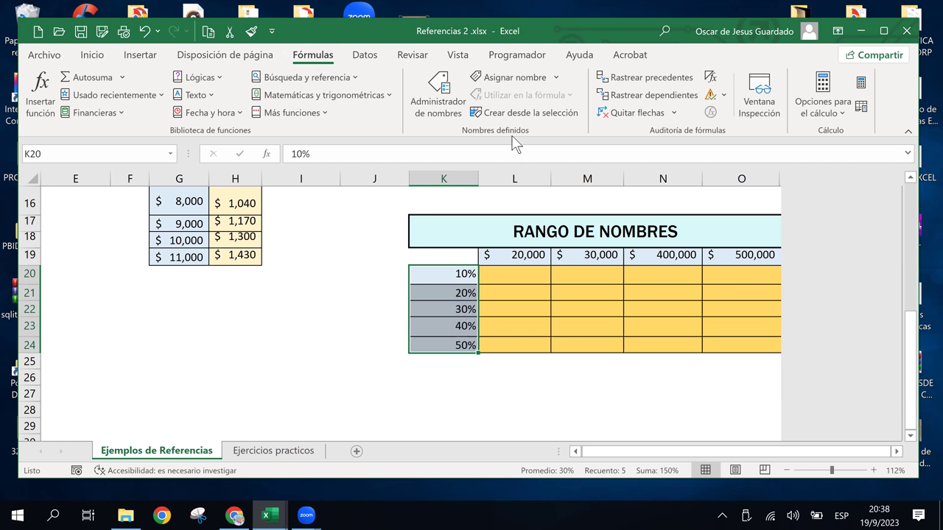
Name the selected 10%–50% cells Porcentajes through Asignar nombre.
{"action": "left_click", "coordinate": [525, 81]}
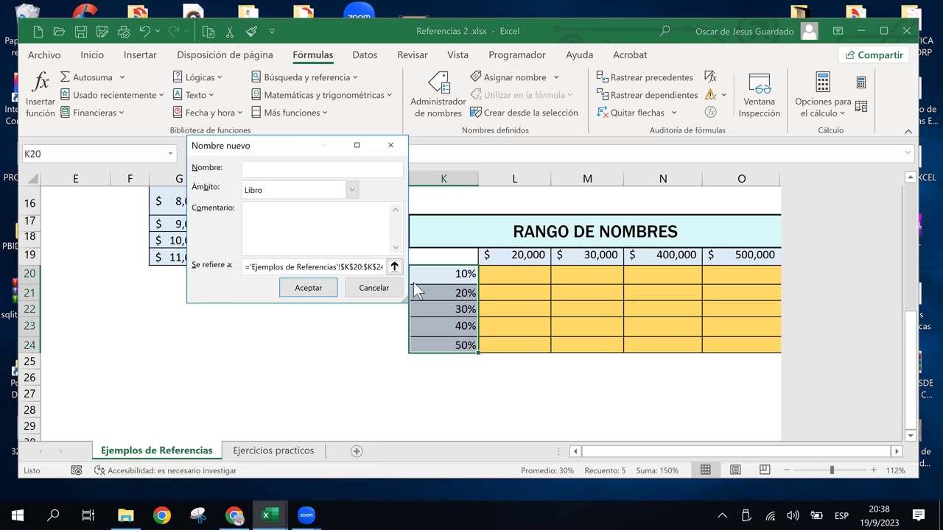
{"action": "type", "text": "Porcentajes"}
{"action": "left_click", "coordinate": [269, 227]}
{"action": "left_click", "coordinate": [318, 292]}
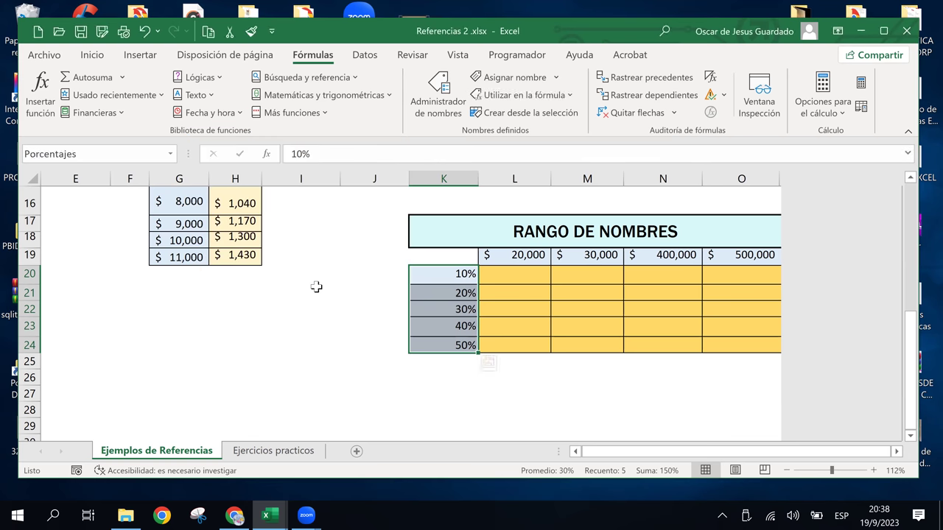
{"action": "left_click", "coordinate": [172, 155]}
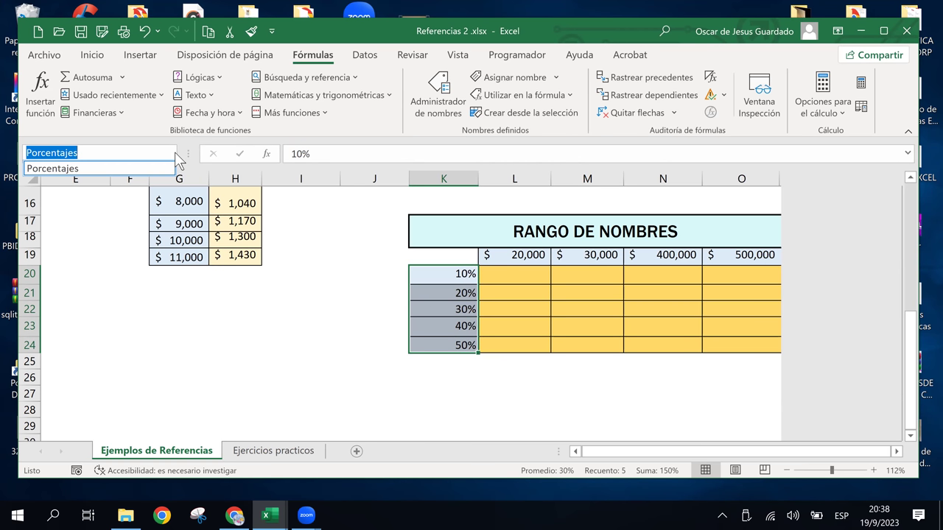
{"action": "left_click", "coordinate": [174, 152]}
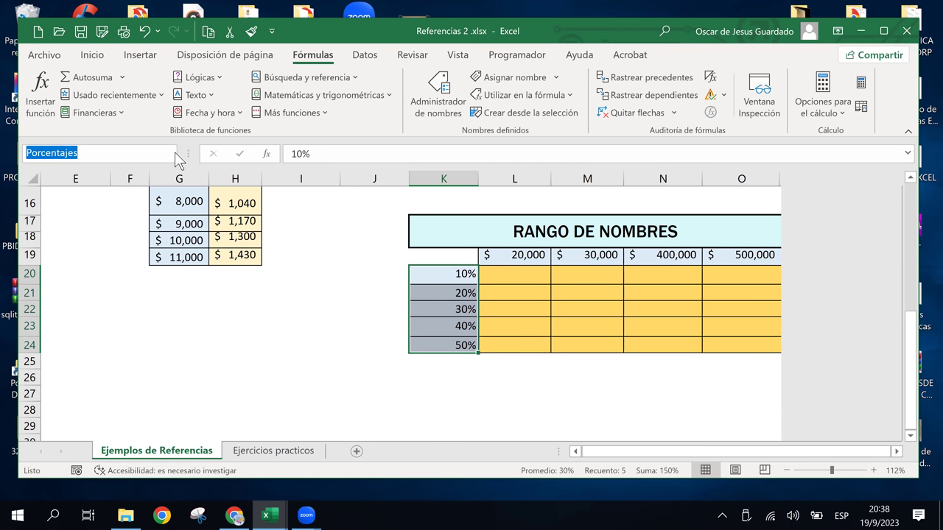
Name the amounts row L19:O19 Valores via right-click Definir nombre, and check both names exist.
{"action": "left_click", "coordinate": [517, 274]}
{"action": "left_click", "coordinate": [544, 255]}
{"action": "left_click_drag", "start_coordinate": [544, 255], "coordinate": [749, 255]}
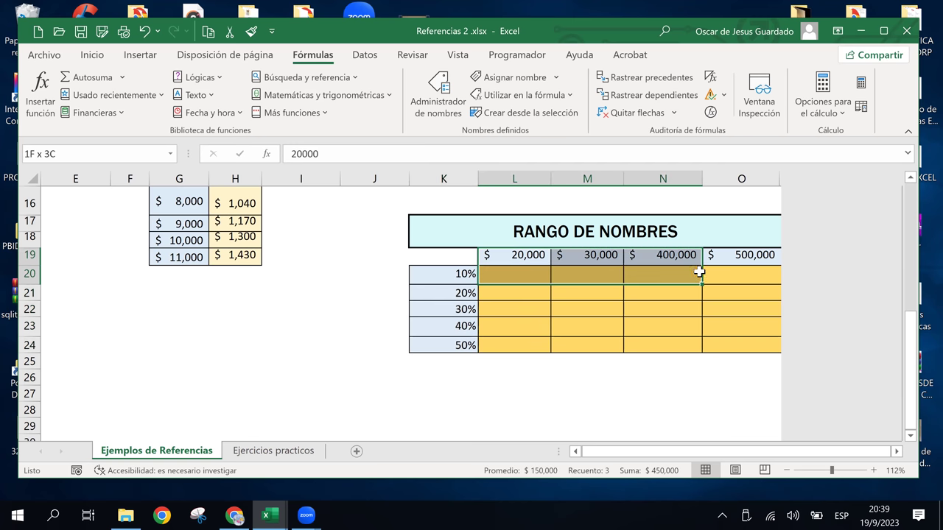
{"action": "right_click", "coordinate": [530, 256]}
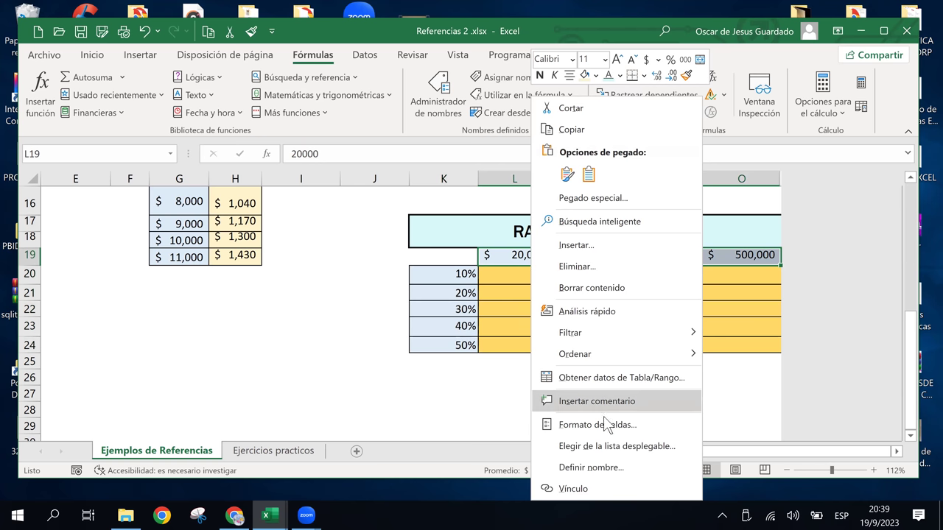
{"action": "left_click", "coordinate": [595, 468]}
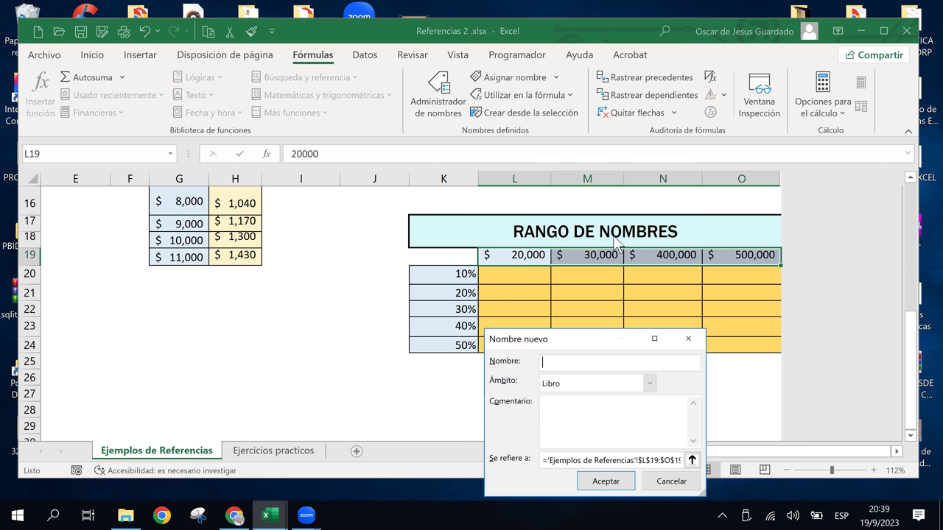
{"action": "type", "text": "Va"}
{"action": "type", "text": "lores"}
{"action": "left_click", "coordinate": [622, 487]}
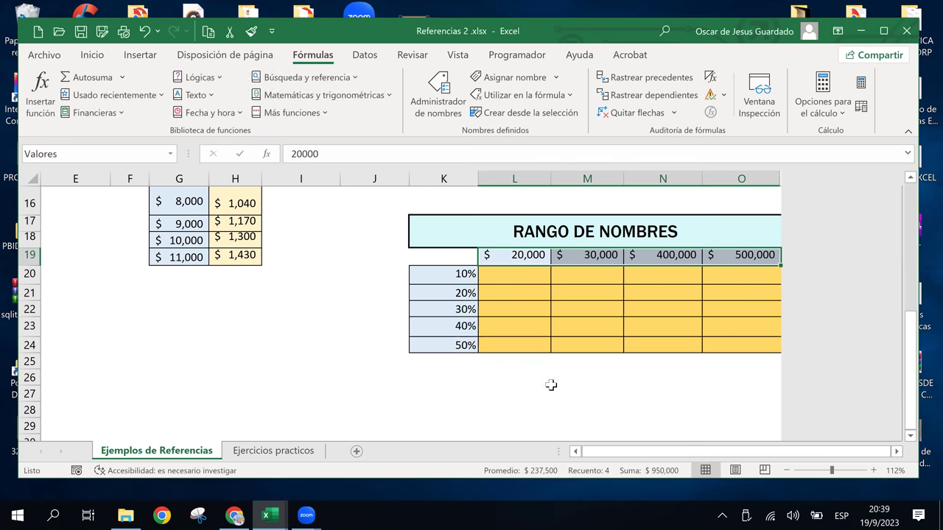
{"action": "left_click", "coordinate": [172, 153]}
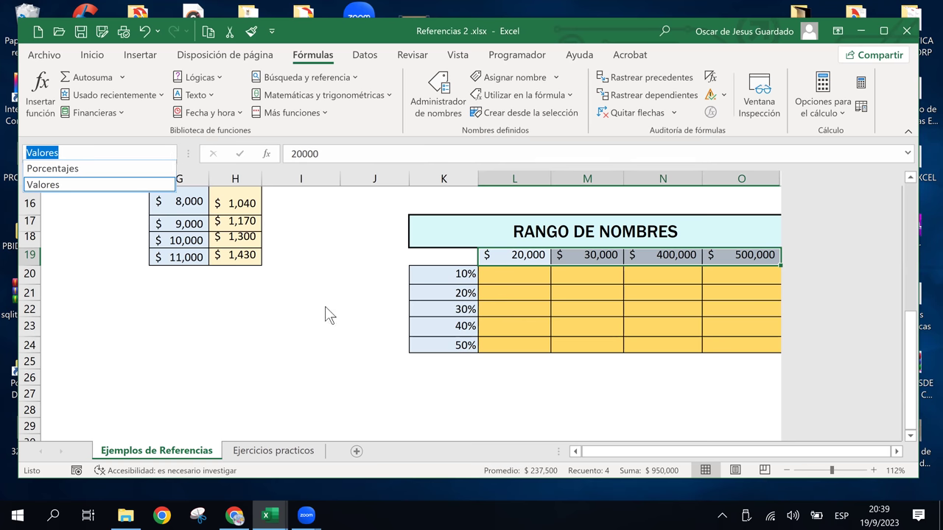
{"action": "key", "text": "Escape"}
{"action": "left_click", "coordinate": [534, 273]}
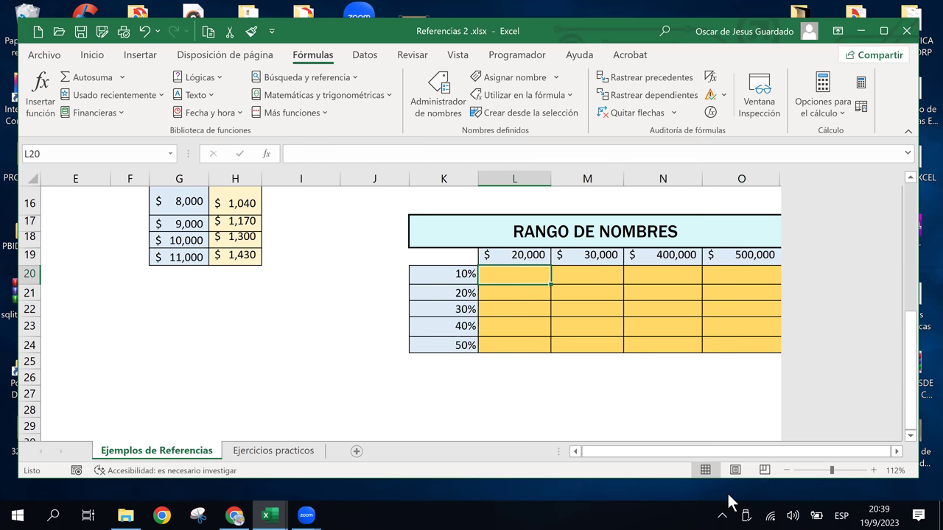
Enter =L19*K20 in L20 and fill it across to column O and down to row 24.
{"action": "type", "text": "="}
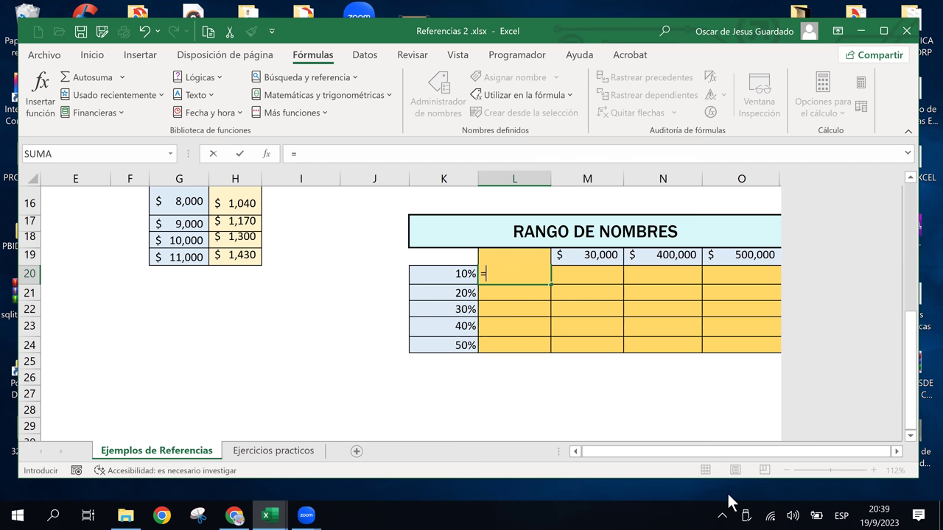
{"action": "left_click", "coordinate": [581, 263]}
{"action": "key", "text": "Left"}
{"action": "type", "text": "*"}
{"action": "left_click", "coordinate": [448, 278]}
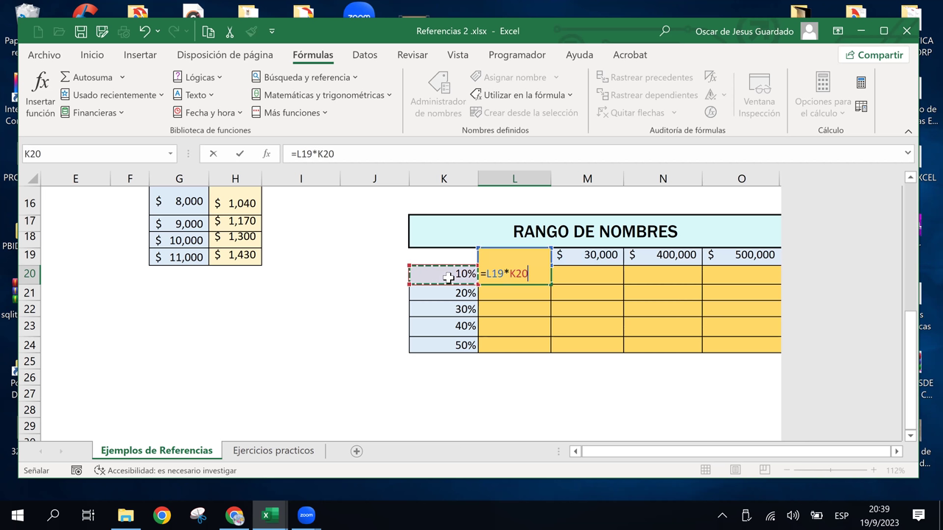
{"action": "key", "text": "Return"}
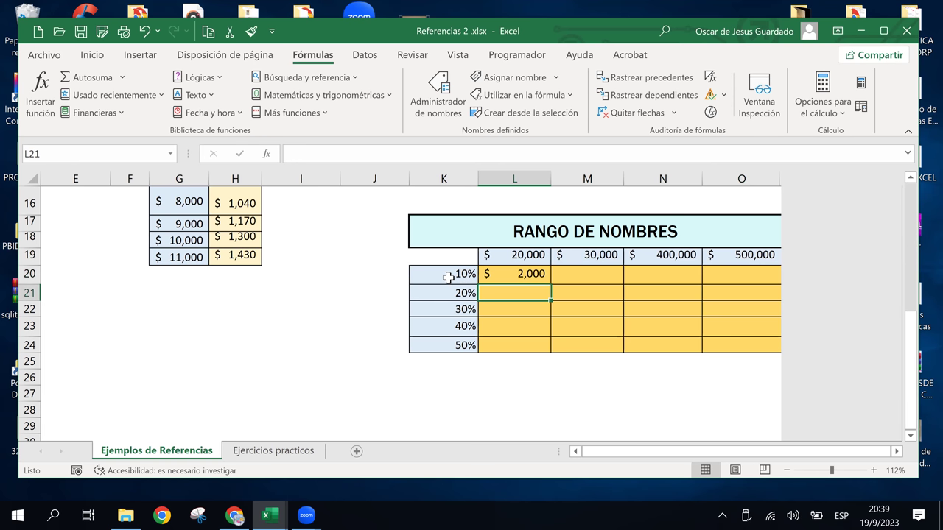
{"action": "left_click", "coordinate": [520, 257]}
{"action": "left_click", "coordinate": [524, 274]}
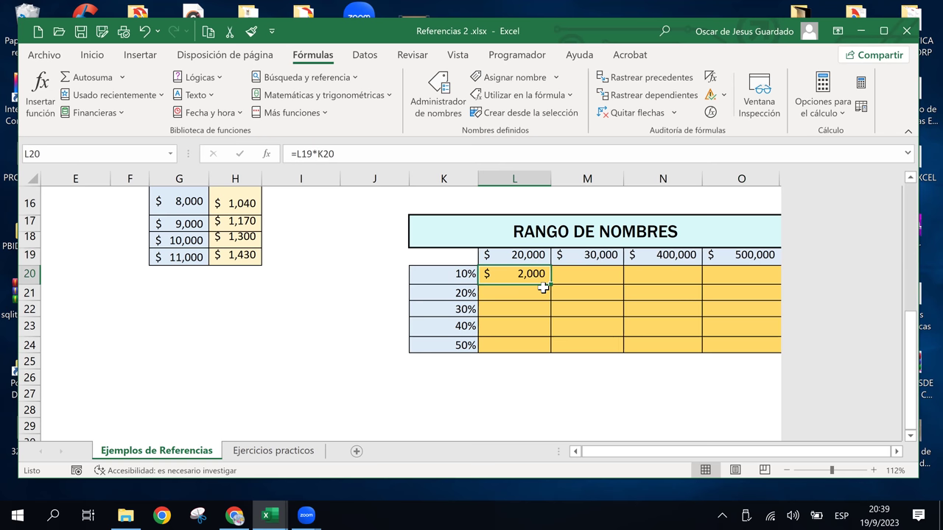
{"action": "mouse_move", "coordinate": [550, 286]}
{"action": "left_mouse_down"}
{"action": "mouse_move", "coordinate": [714, 290]}
{"action": "mouse_move", "coordinate": [746, 277]}
{"action": "left_mouse_up"}
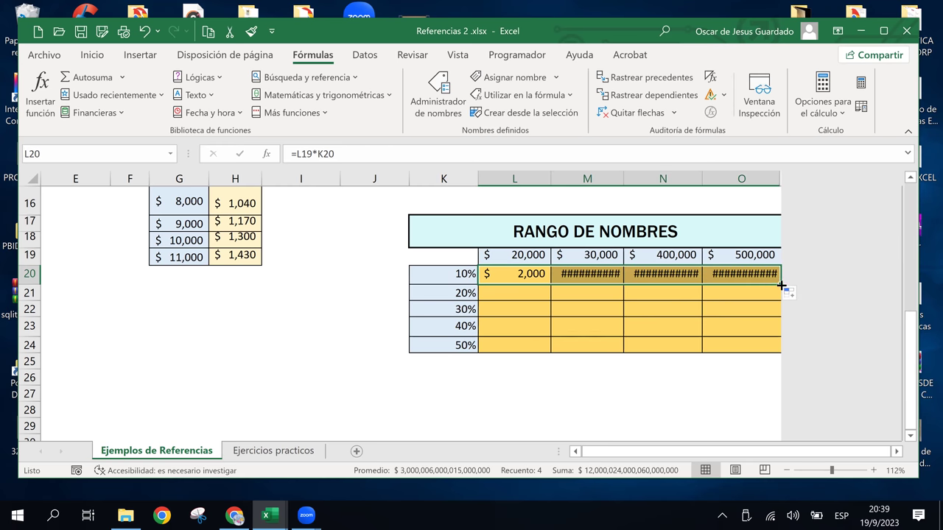
{"action": "left_click_drag", "start_coordinate": [781, 285], "coordinate": [781, 347]}
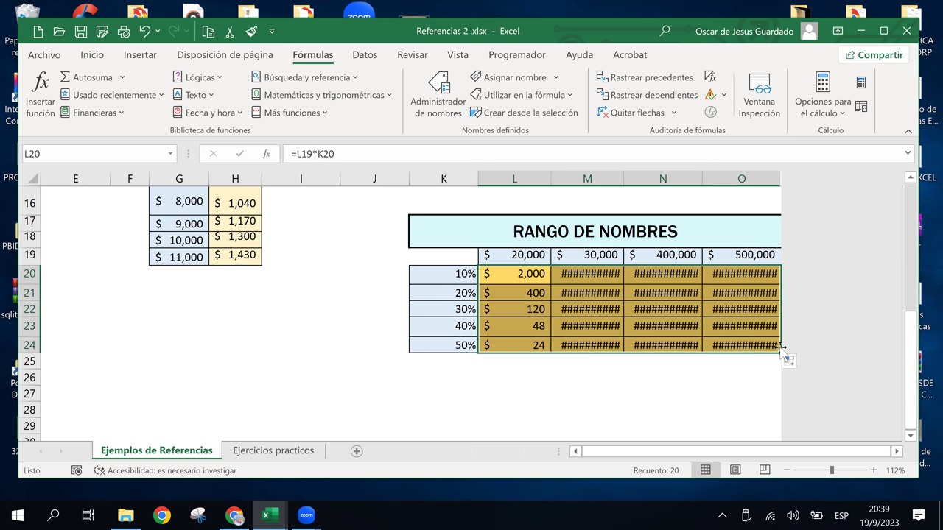
Inspect the shifted relative references in the copied formulas, then clear the L20:O24 results.
{"action": "left_click", "coordinate": [706, 281]}
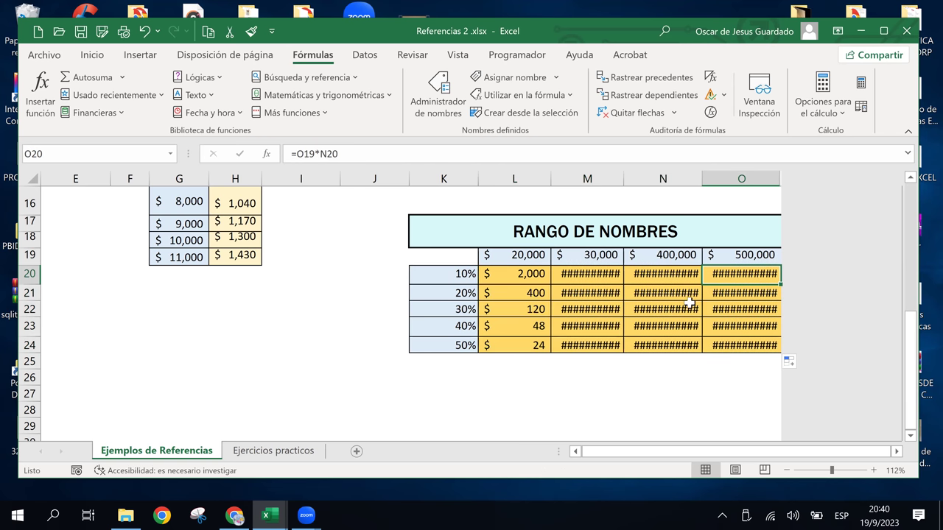
{"action": "left_click", "coordinate": [528, 277]}
{"action": "left_click", "coordinate": [613, 323]}
{"action": "left_click", "coordinate": [603, 274]}
{"action": "left_click", "coordinate": [510, 276]}
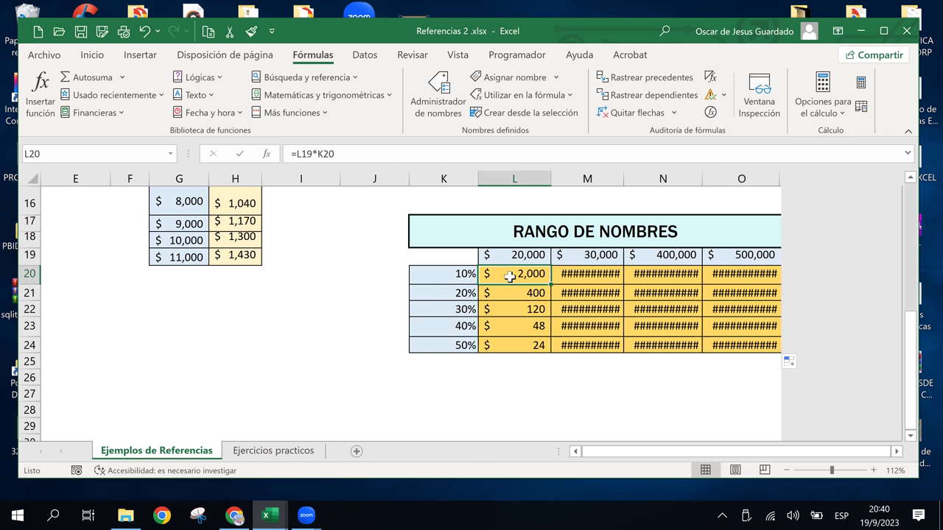
{"action": "double_click", "coordinate": [510, 276]}
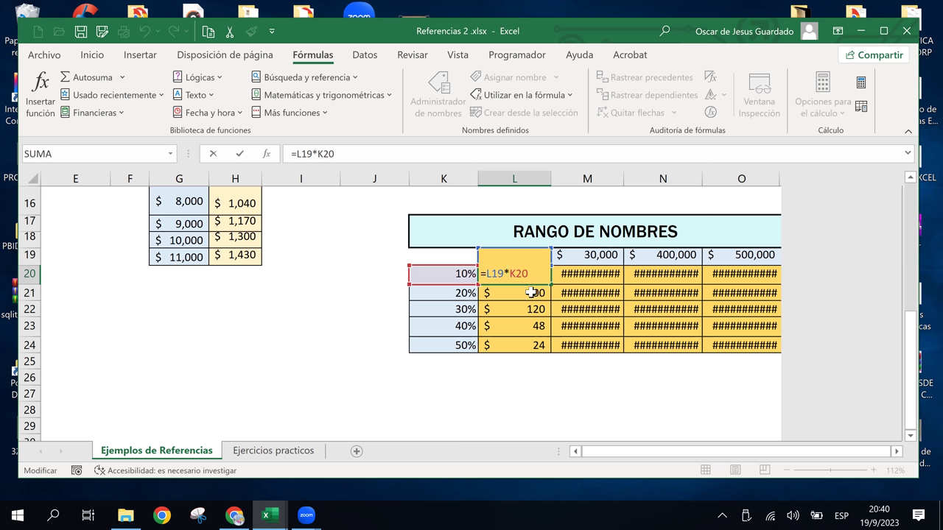
{"action": "left_click", "coordinate": [501, 274]}
{"action": "key", "text": "ctrl+Return"}
{"action": "left_click", "coordinate": [728, 339], "text": "shift"}
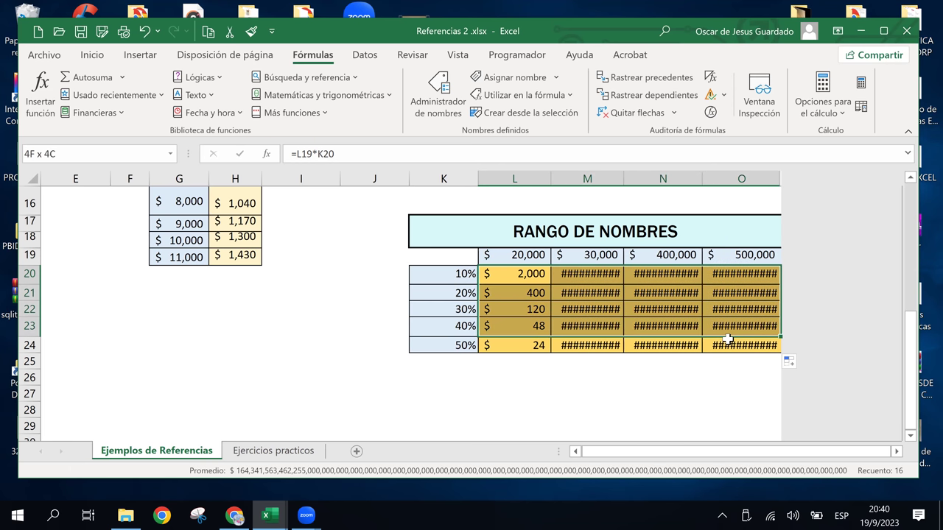
{"action": "key", "text": "Delete"}
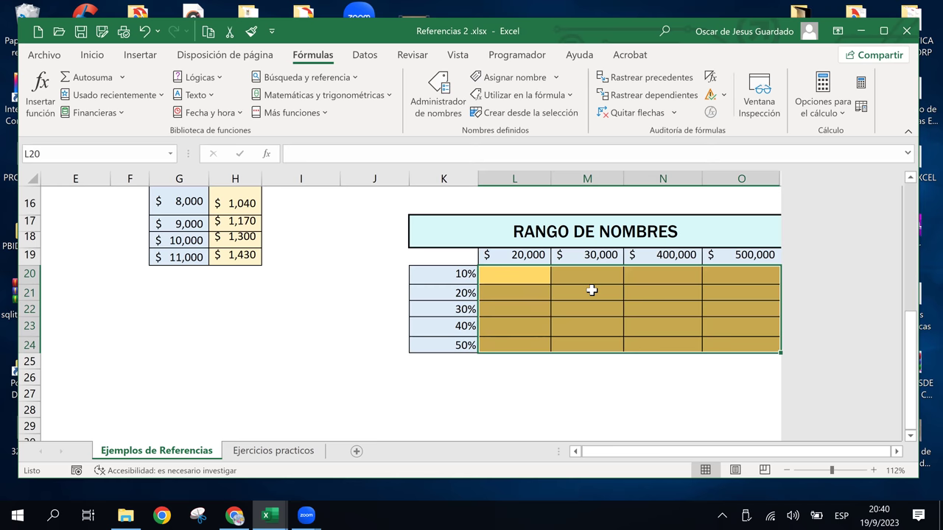
{"action": "left_click", "coordinate": [592, 290]}
{"action": "left_click", "coordinate": [515, 274]}
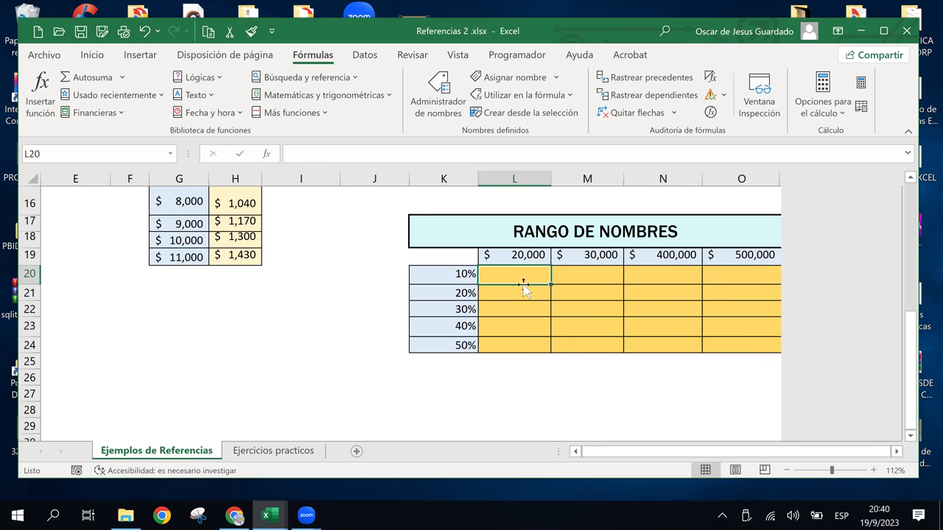
{"action": "left_click_drag", "start_coordinate": [523, 284], "coordinate": [523, 270]}
{"action": "left_click", "coordinate": [523, 271]}
{"action": "type", "text": "="}
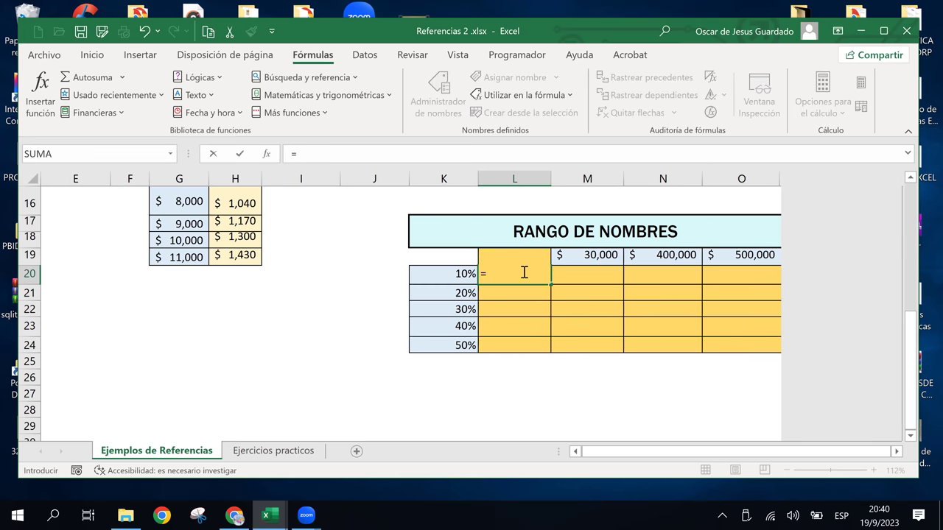
{"action": "key", "text": "Escape"}
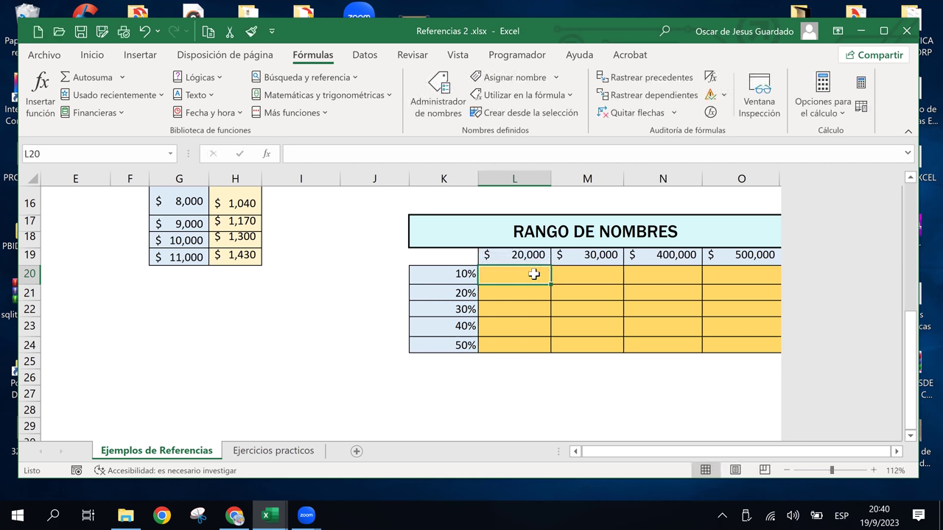
{"action": "type", "text": "="}
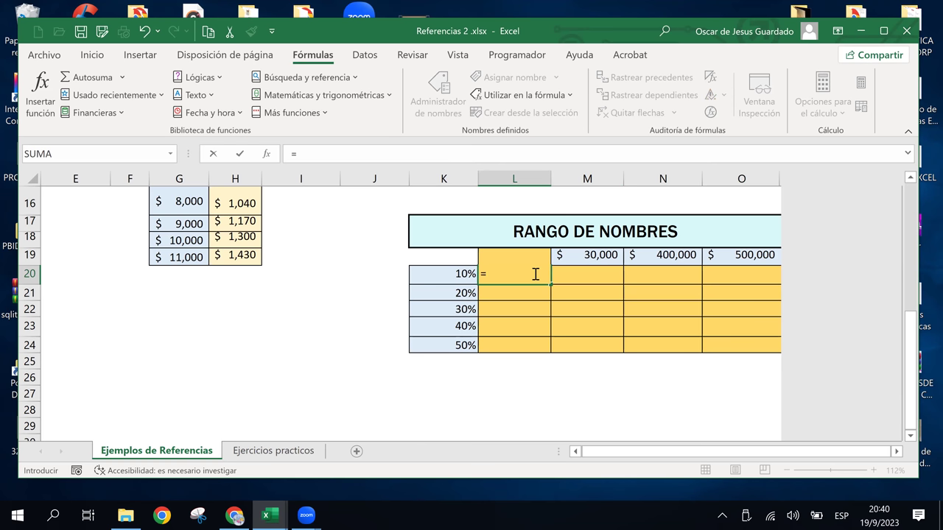
{"action": "left_click", "coordinate": [583, 258]}
{"action": "key", "text": "Left"}
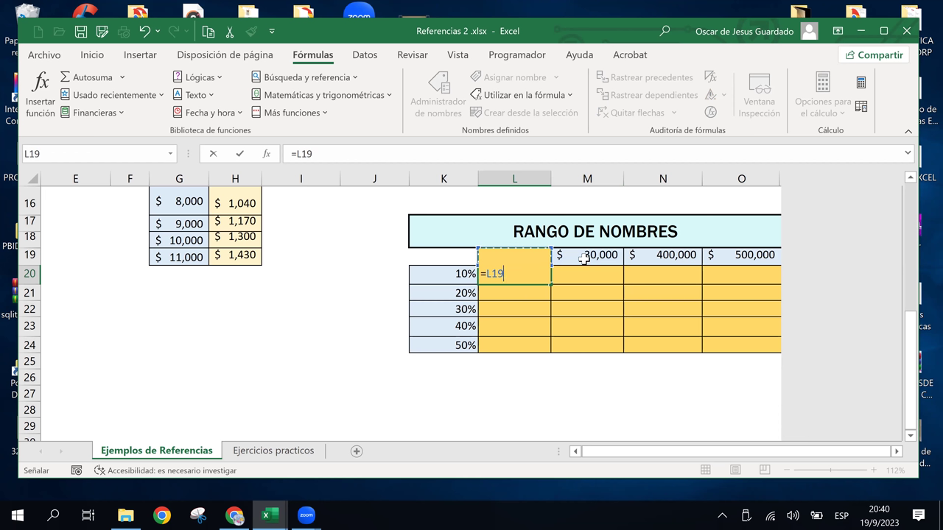
{"action": "type", "text": "*"}
{"action": "left_click", "coordinate": [445, 271]}
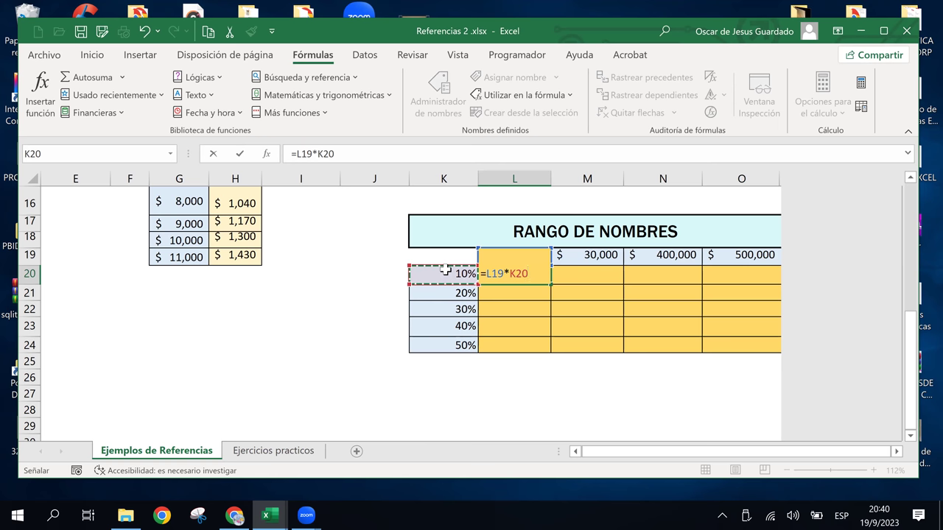
{"action": "key", "text": "Escape"}
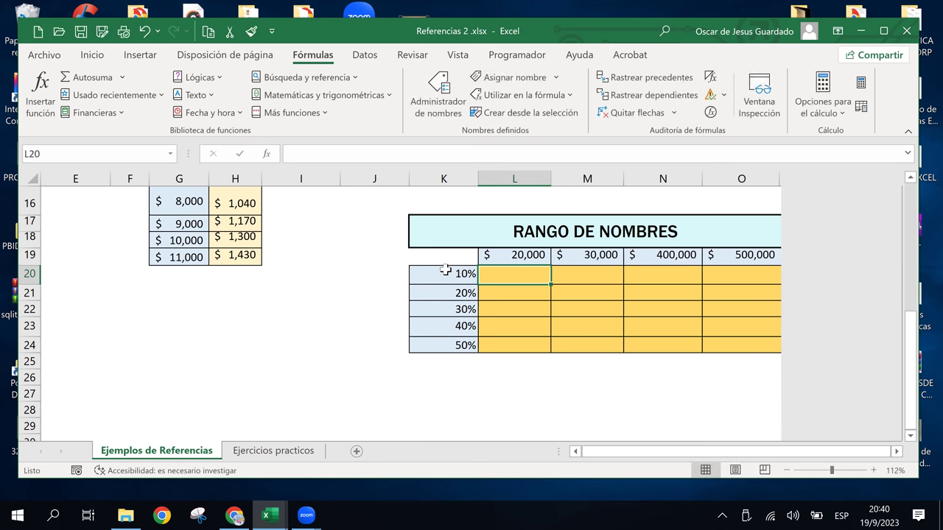
{"action": "key", "text": "BackSpace"}
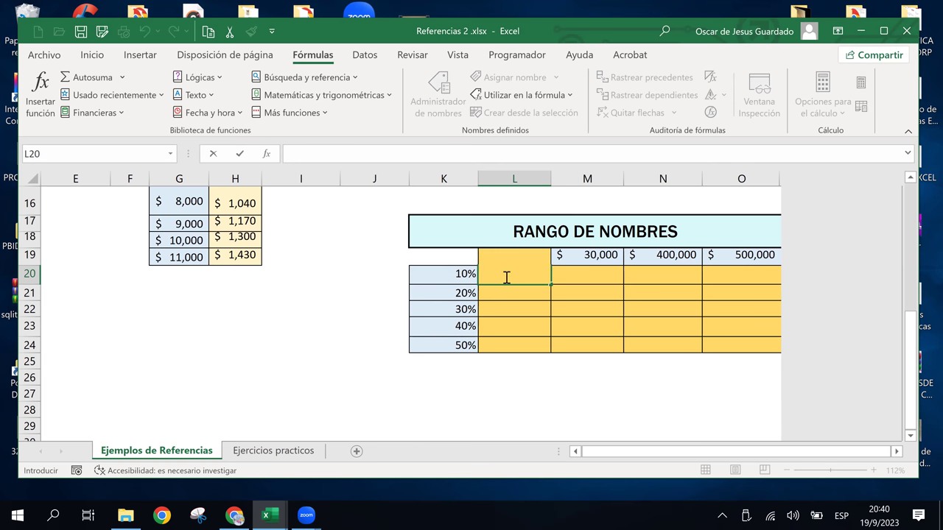
Build =Valores*Porcentajes in L20 by inserting both names with F3, and enter it.
{"action": "key", "text": "F3"}
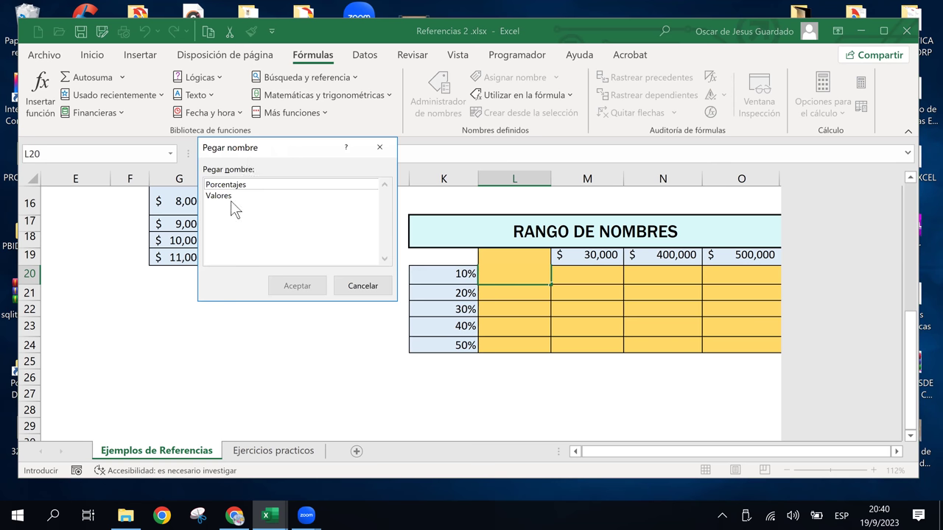
{"action": "left_click", "coordinate": [231, 197]}
{"action": "left_click", "coordinate": [284, 286]}
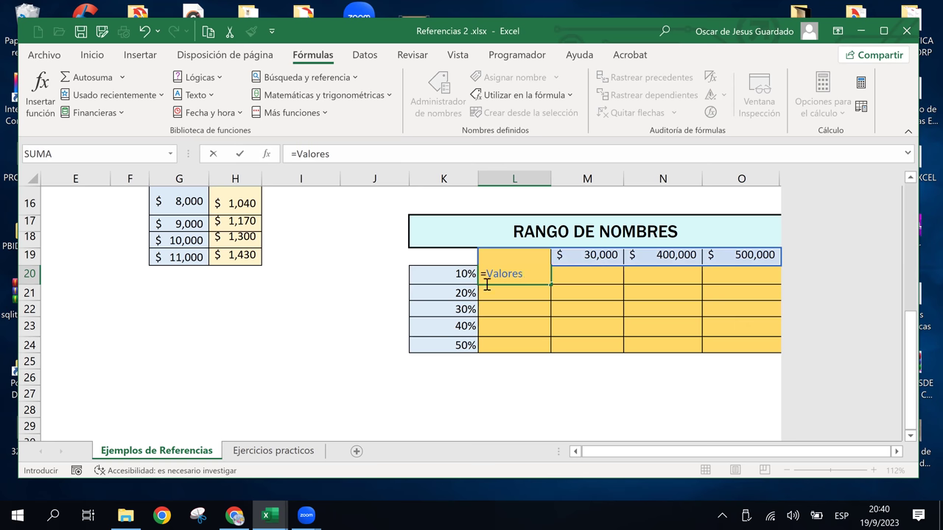
{"action": "type", "text": "*"}
{"action": "key", "text": "F3"}
{"action": "left_click", "coordinate": [235, 183]}
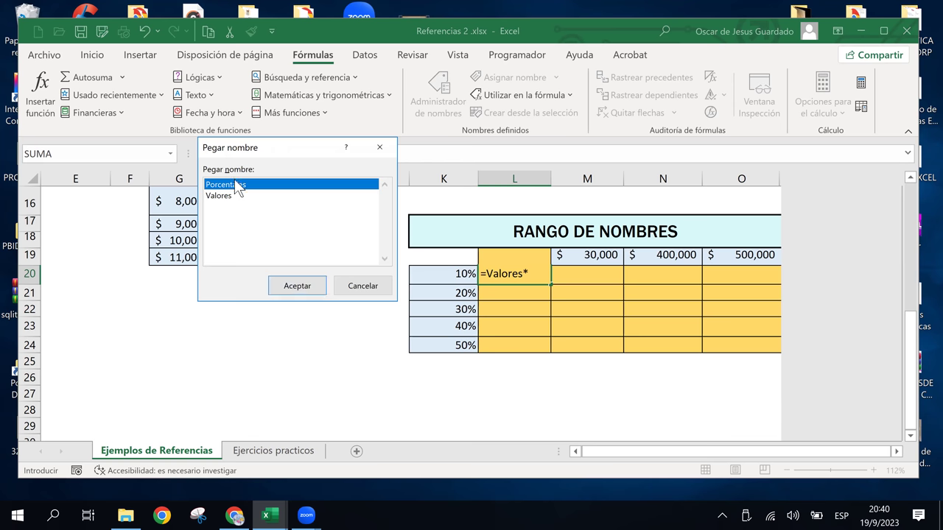
{"action": "left_click", "coordinate": [310, 286]}
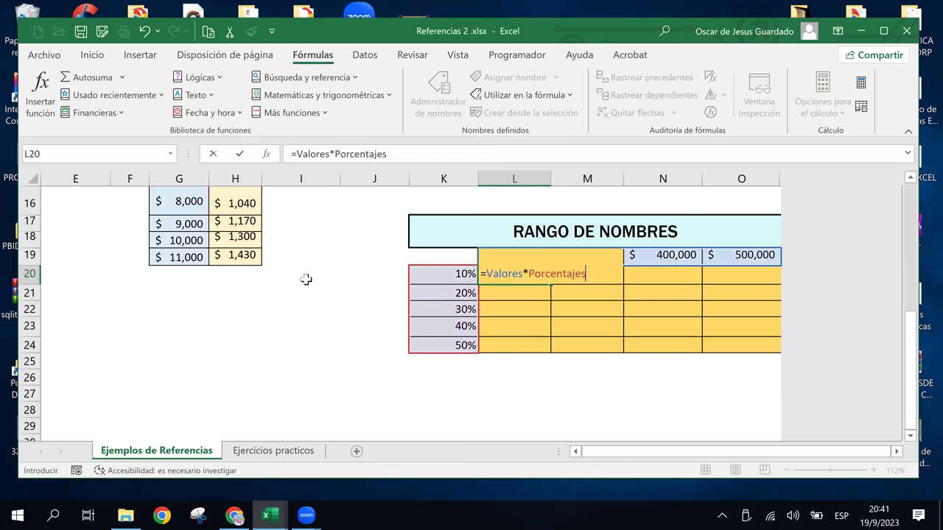
{"action": "key", "text": "Return"}
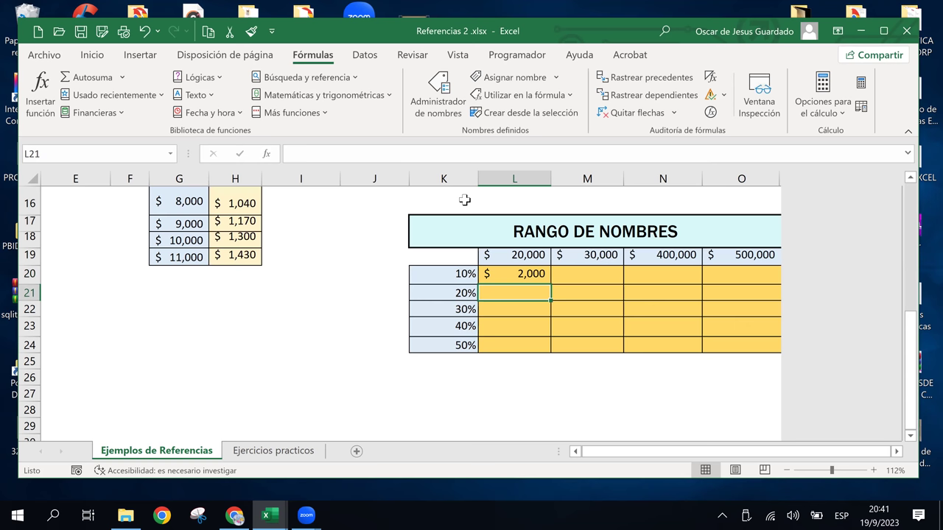
Fill the L20 formula across to column O and down to row 24.
{"action": "left_click", "coordinate": [533, 276]}
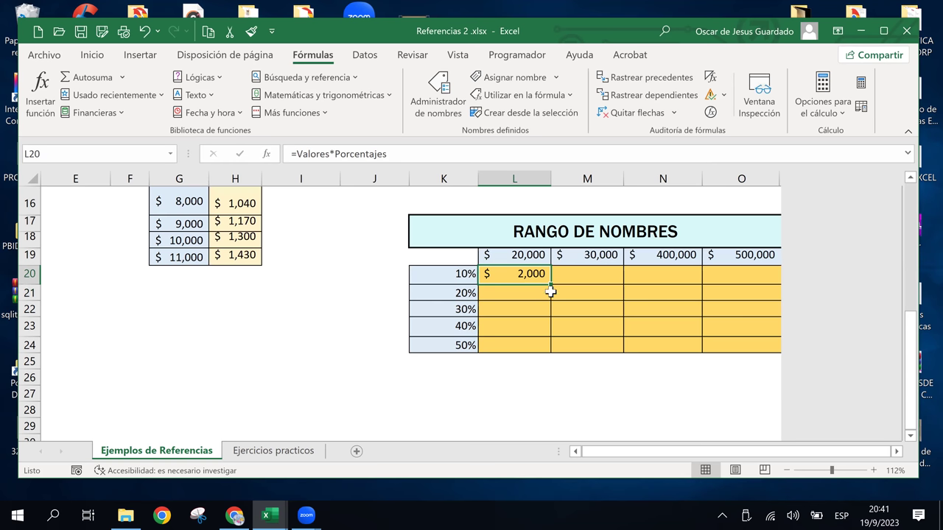
{"action": "left_click_drag", "start_coordinate": [551, 287], "coordinate": [763, 293]}
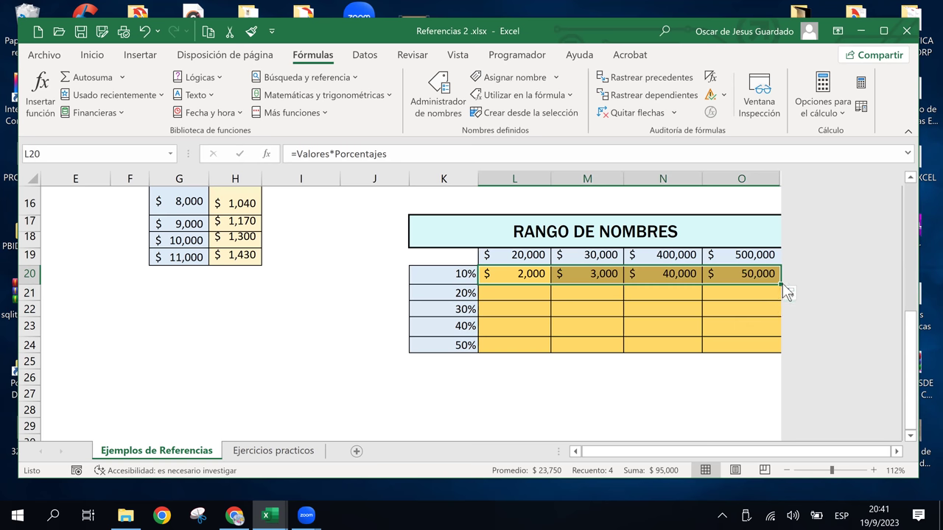
{"action": "left_click_drag", "start_coordinate": [780, 285], "coordinate": [770, 352]}
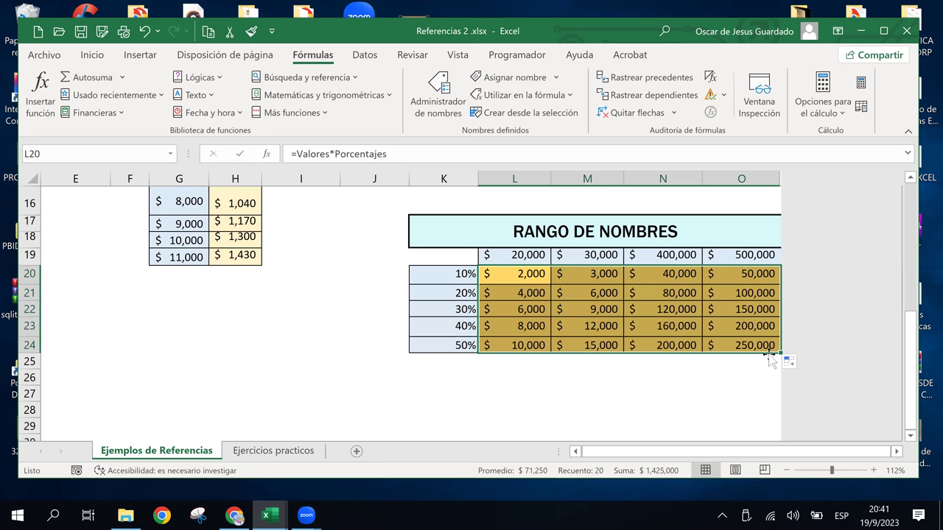
{"action": "left_click", "coordinate": [503, 276]}
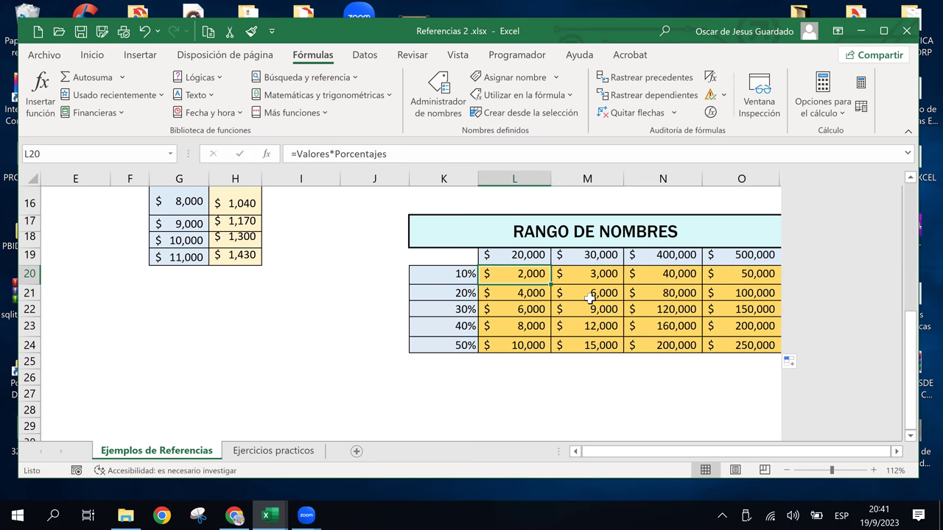
{"action": "key", "text": "Down"}
{"action": "key", "text": "Right"}
{"action": "left_click", "coordinate": [501, 263]}
{"action": "left_click", "coordinate": [526, 282]}
{"action": "left_click", "coordinate": [574, 277]}
{"action": "left_click", "coordinate": [597, 309]}
{"action": "left_click", "coordinate": [614, 340]}
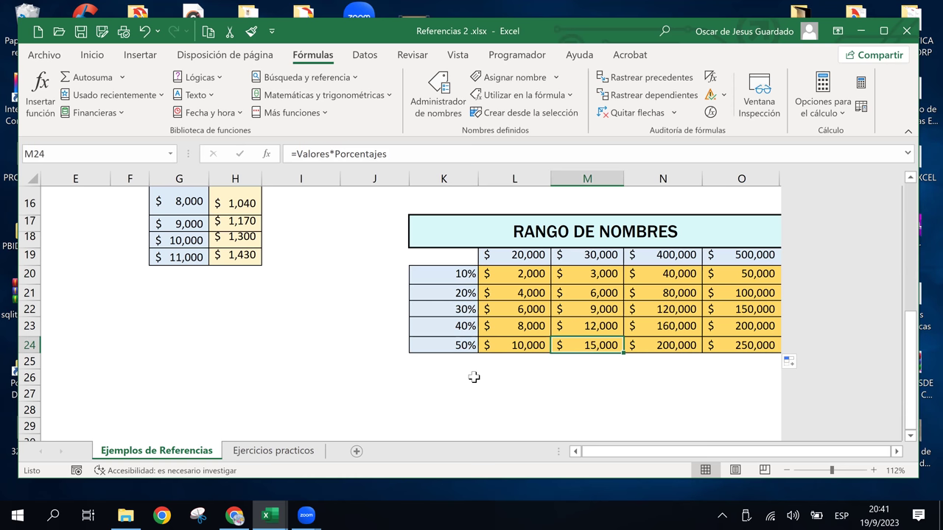
{"action": "left_click", "coordinate": [518, 275]}
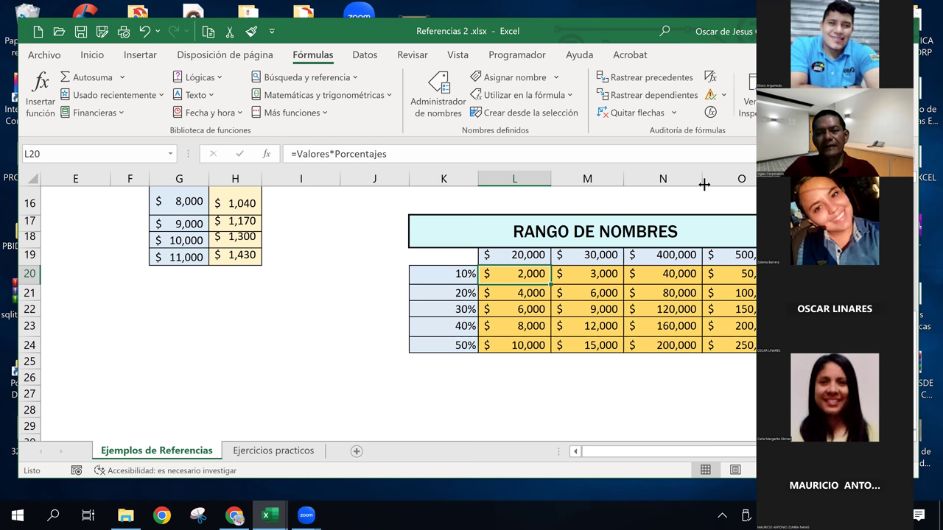
{"action": "left_click", "coordinate": [623, 333]}
{"action": "left_click", "coordinate": [516, 271]}
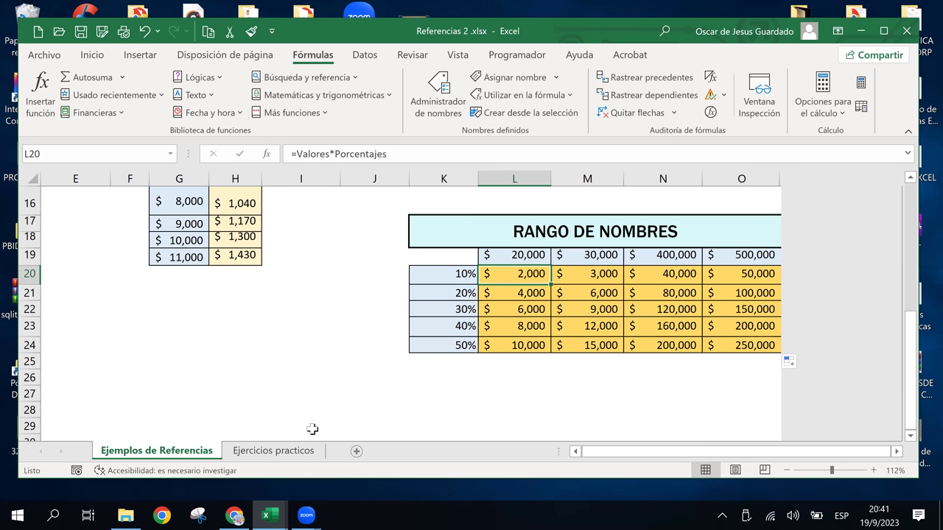
{"action": "left_click", "coordinate": [261, 449]}
{"action": "left_click", "coordinate": [280, 296]}
{"action": "left_click", "coordinate": [199, 282]}
{"action": "left_click", "coordinate": [135, 270]}
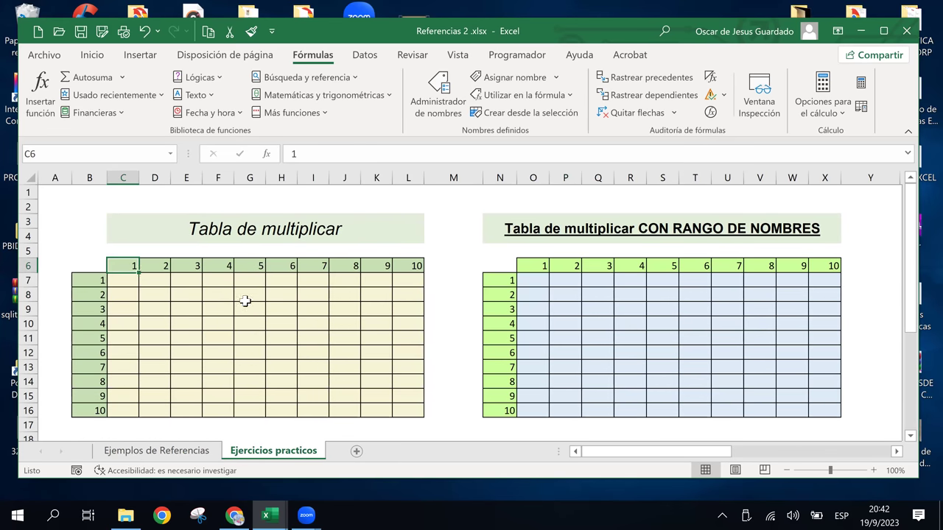
{"action": "left_click", "coordinate": [148, 284]}
{"action": "left_click", "coordinate": [302, 292]}
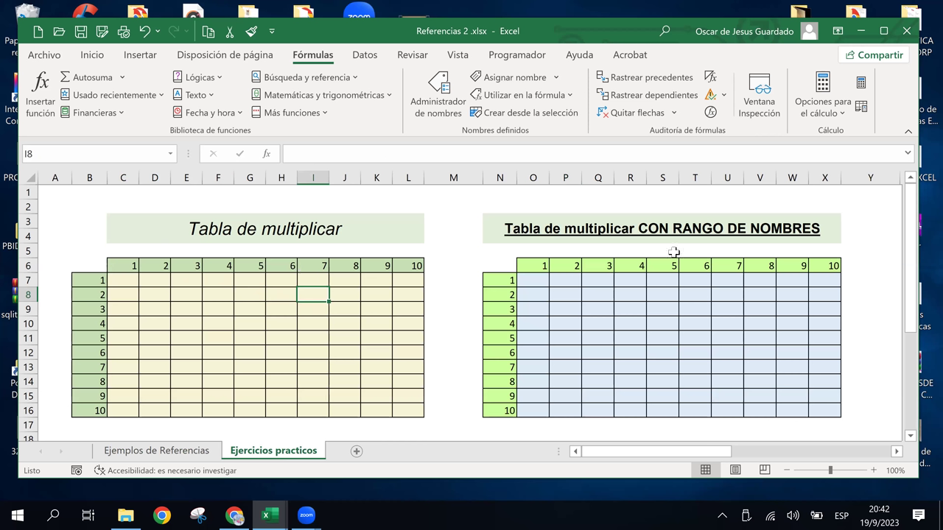
{"action": "left_click", "coordinate": [740, 252]}
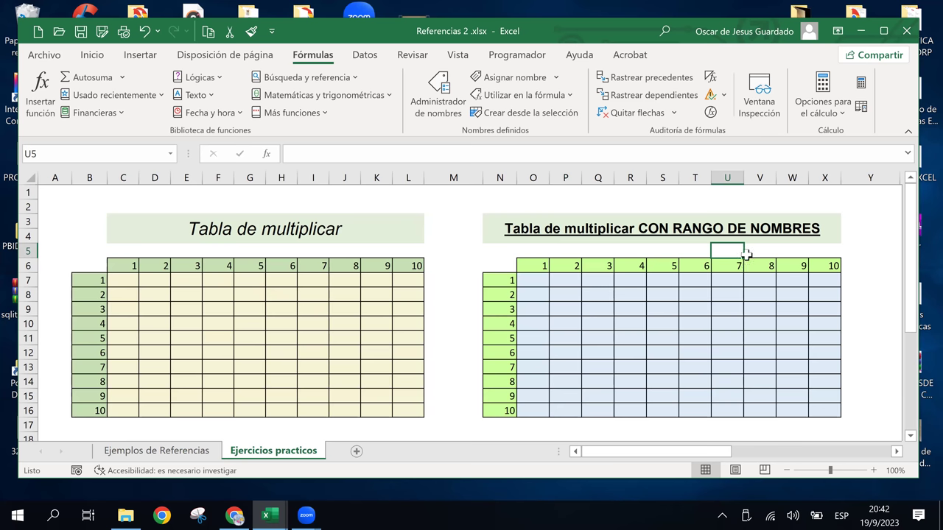
{"action": "scroll", "coordinate": [429, 370], "scroll_direction": "down", "scroll_amount": 1}
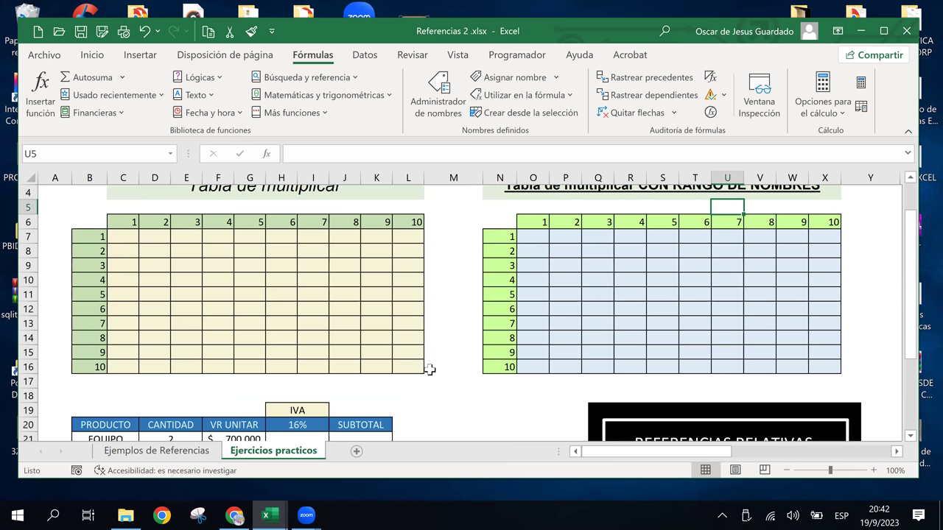
{"action": "scroll", "coordinate": [429, 370], "scroll_direction": "down", "scroll_amount": 2}
{"action": "left_click", "coordinate": [90, 355]}
{"action": "left_click", "coordinate": [292, 367]}
{"action": "left_click", "coordinate": [387, 357]}
{"action": "left_click", "coordinate": [304, 357]}
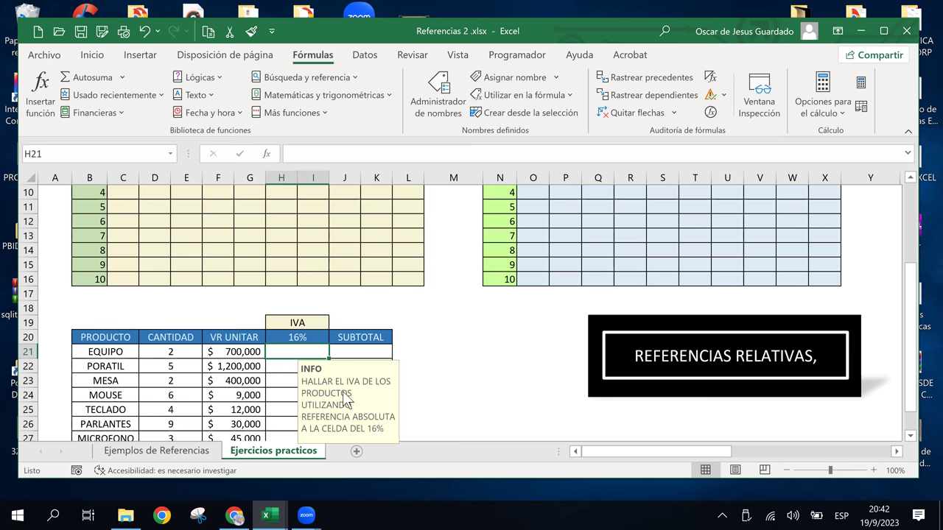
{"action": "scroll", "coordinate": [346, 398], "scroll_direction": "down", "scroll_amount": 1}
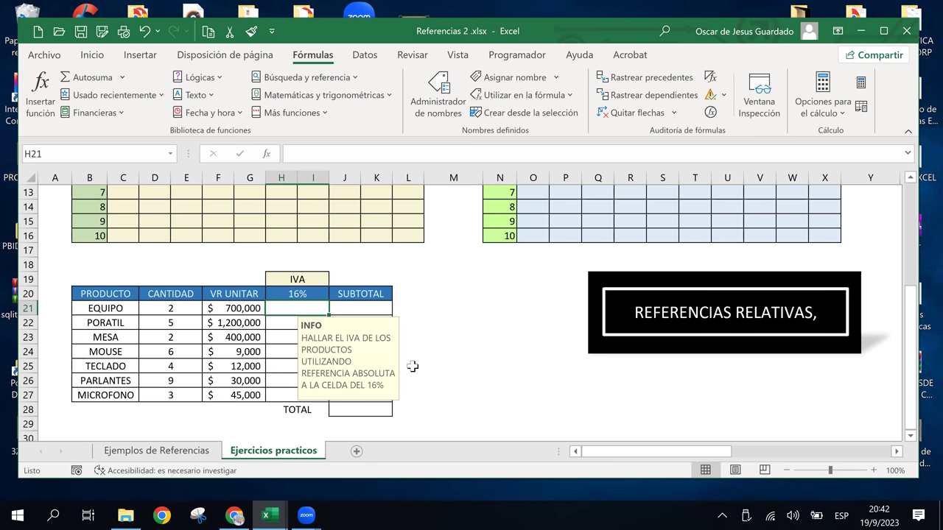
{"action": "key", "text": "Right"}
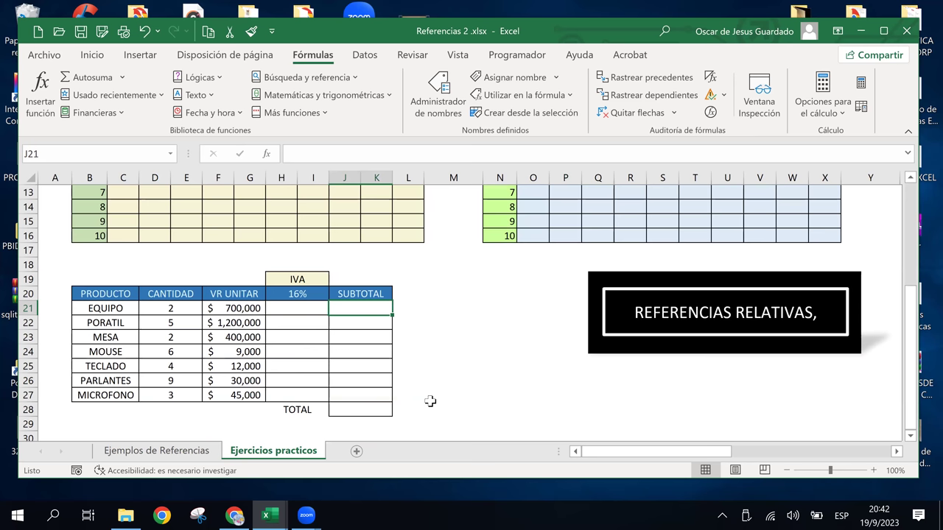
{"action": "left_click", "coordinate": [299, 323]}
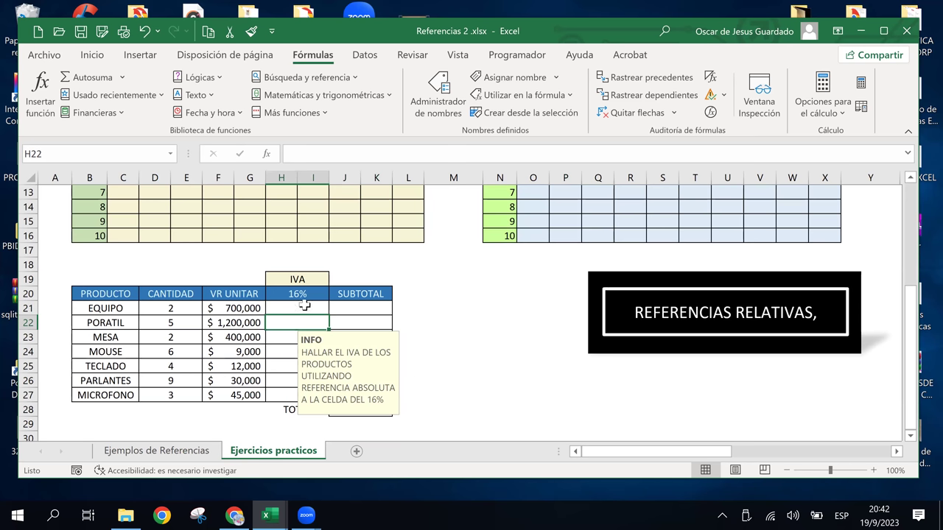
{"action": "left_click", "coordinate": [304, 306]}
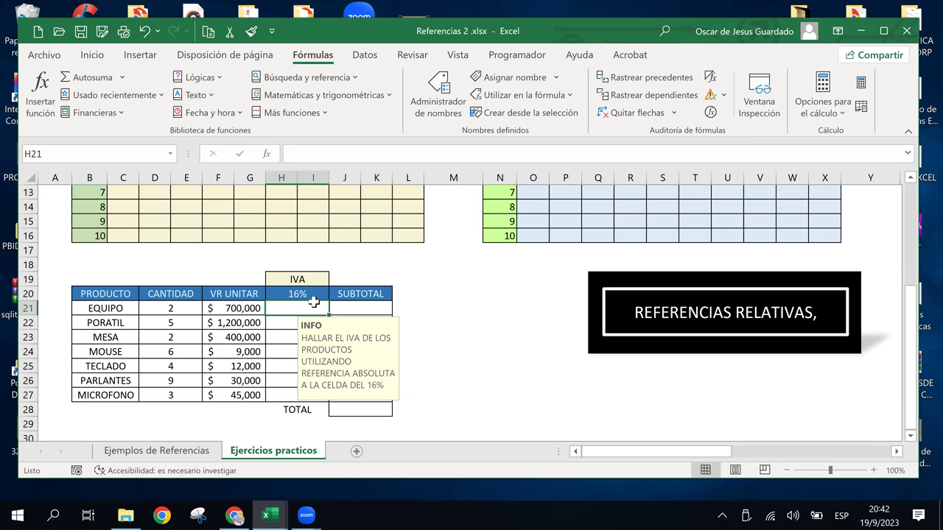
{"action": "scroll", "coordinate": [314, 302], "scroll_direction": "up", "scroll_amount": 1}
{"action": "scroll", "coordinate": [314, 302], "scroll_direction": "up", "scroll_amount": 2}
{"action": "scroll", "coordinate": [314, 302], "scroll_direction": "up", "scroll_amount": 1}
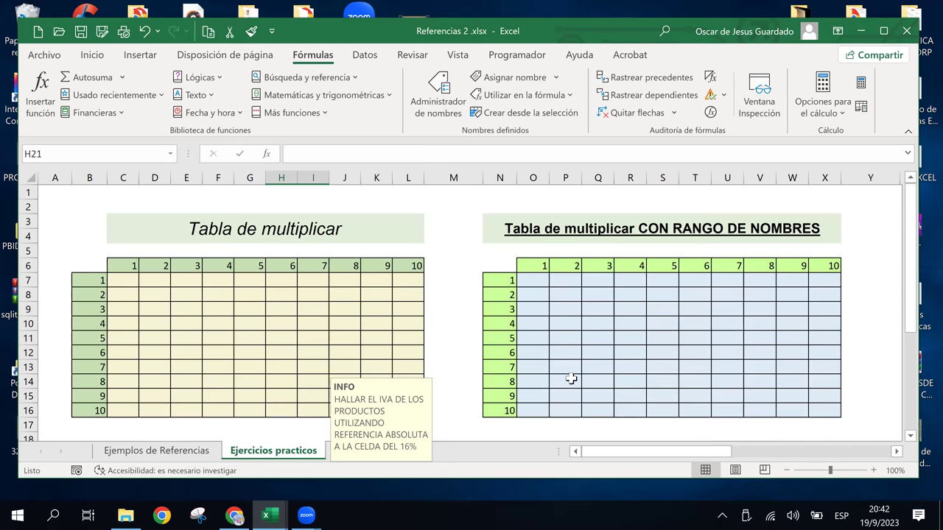
{"action": "left_click", "coordinate": [122, 277]}
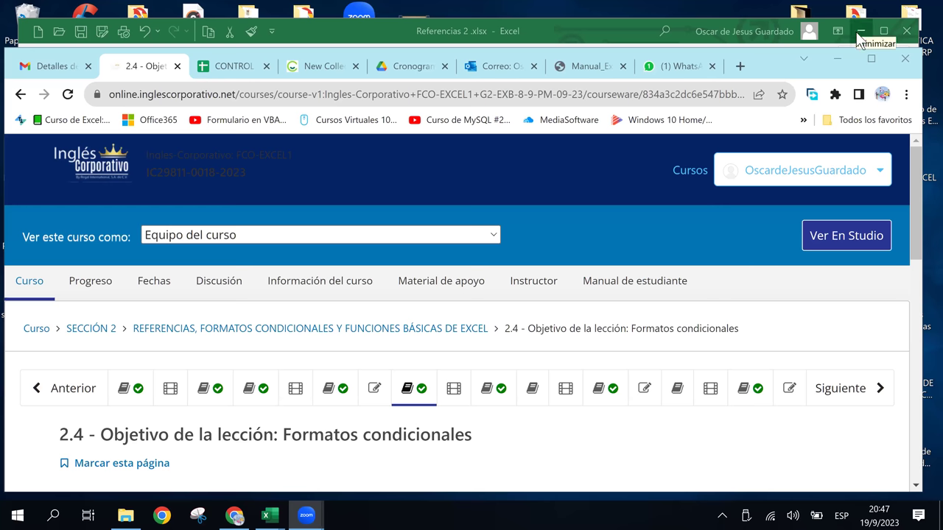
{"action": "mouse_move", "coordinate": [270, 515]}
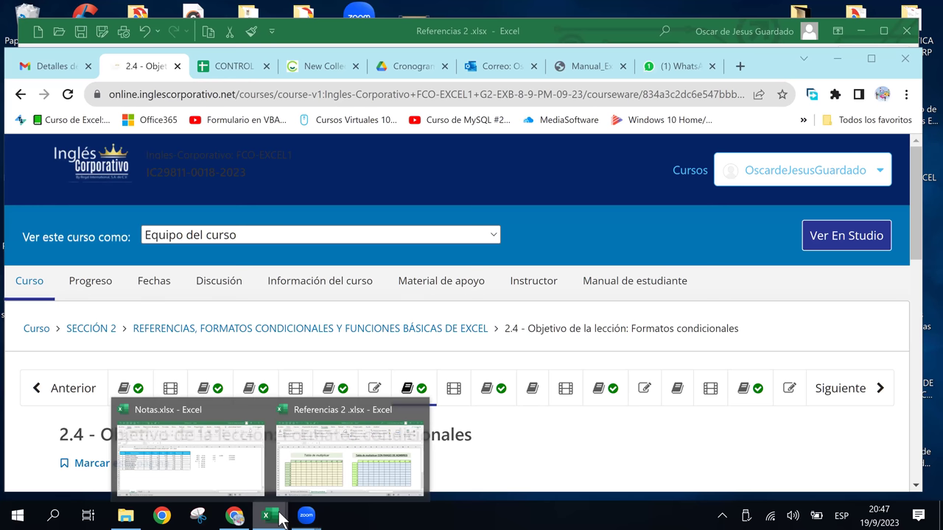
{"action": "left_click", "coordinate": [311, 457]}
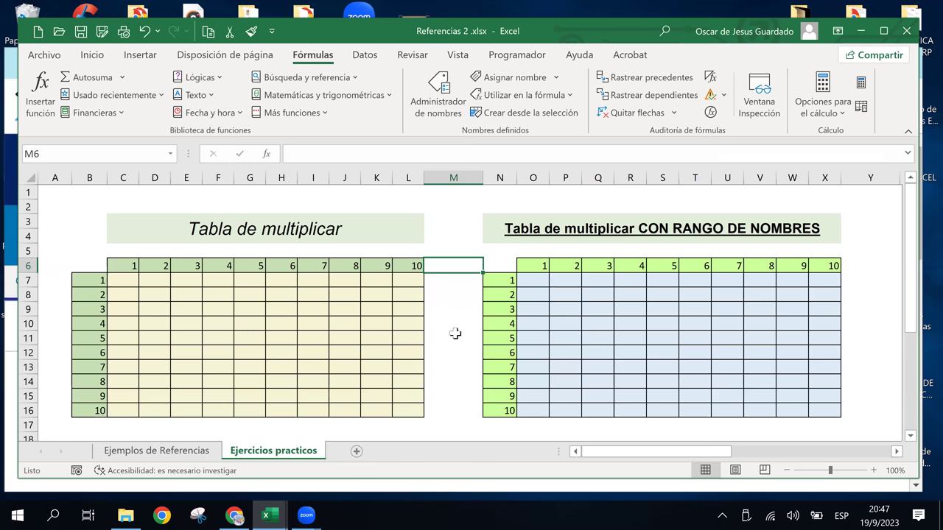
{"action": "left_click", "coordinate": [452, 238]}
{"action": "left_click", "coordinate": [452, 307]}
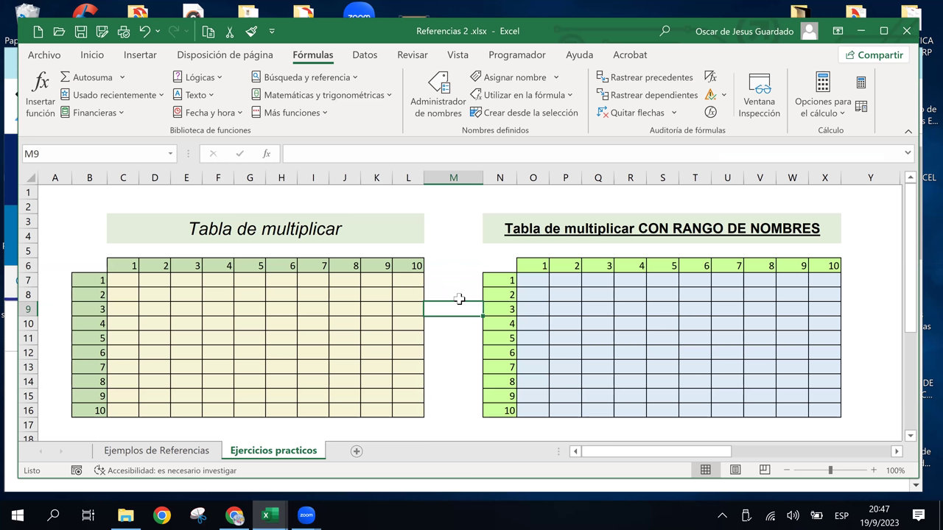
{"action": "left_click", "coordinate": [436, 266]}
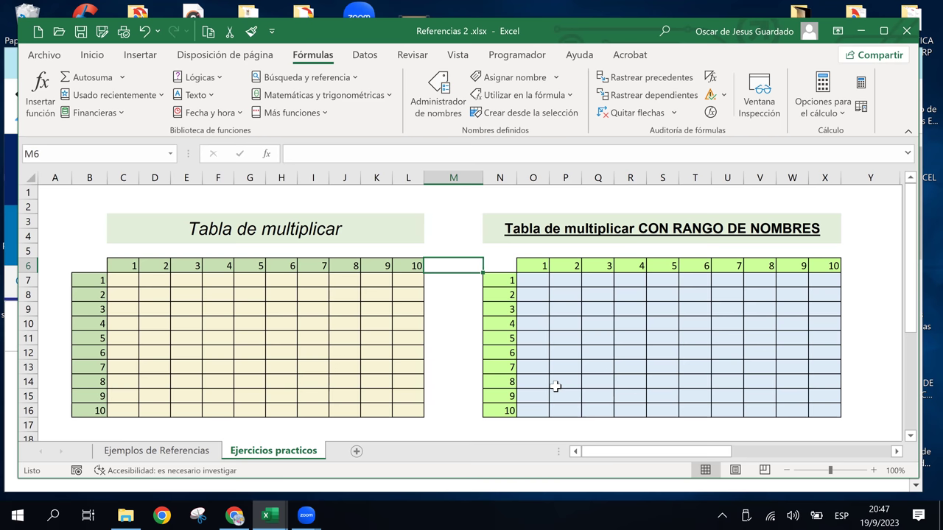
Delete the red CURSO EXCEL course-title text box from the right of the sheet.
{"action": "scroll", "coordinate": [556, 386], "scroll_direction": "down", "scroll_amount": 1, "text": "ctrl"}
{"action": "scroll", "coordinate": [555, 386], "scroll_direction": "down", "scroll_amount": 1, "text": "ctrl"}
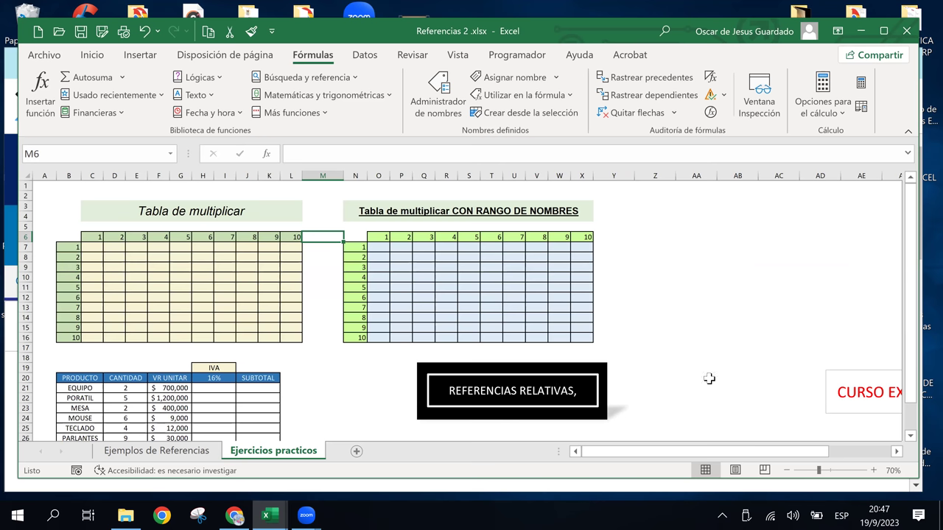
{"action": "left_click", "coordinate": [837, 368]}
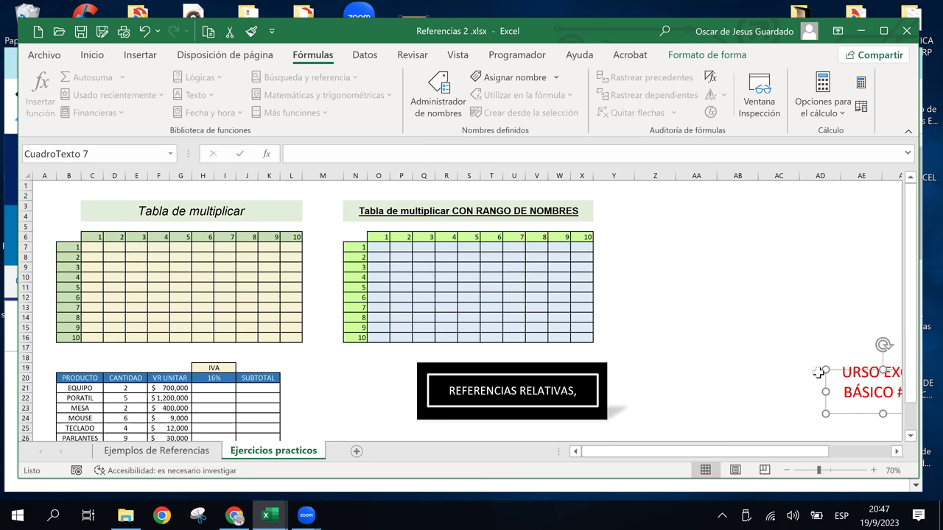
{"action": "left_click_drag", "start_coordinate": [828, 371], "coordinate": [823, 372]}
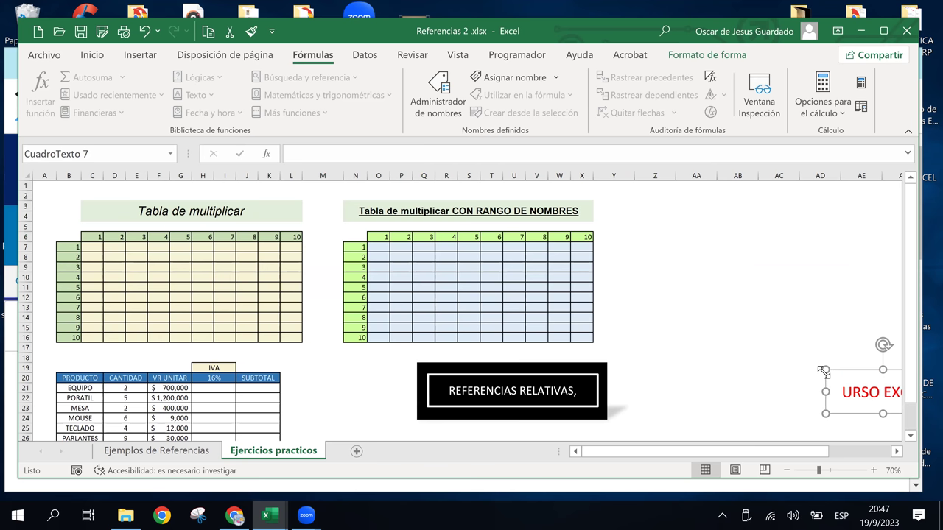
{"action": "key", "text": "Delete"}
{"action": "left_click", "coordinate": [784, 360]}
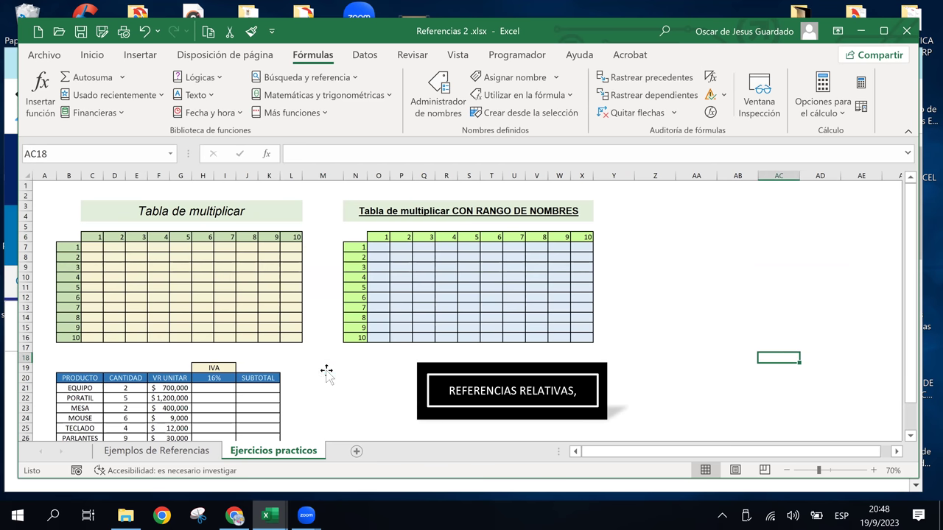
Select empty cells in column M, such as M6 and M15, between the two tables.
{"action": "left_click", "coordinate": [327, 370]}
{"action": "left_click", "coordinate": [323, 288]}
{"action": "left_click", "coordinate": [323, 238]}
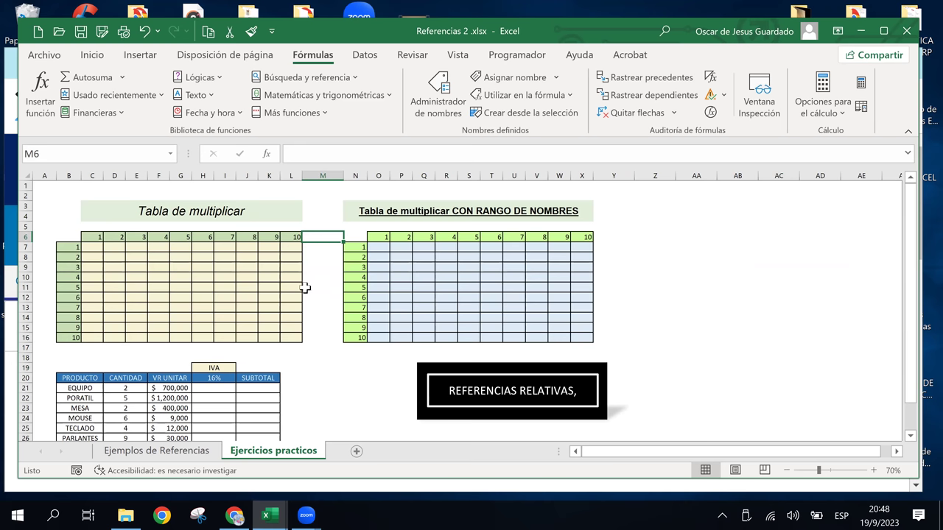
{"action": "scroll", "coordinate": [296, 333], "scroll_direction": "down", "scroll_amount": 2}
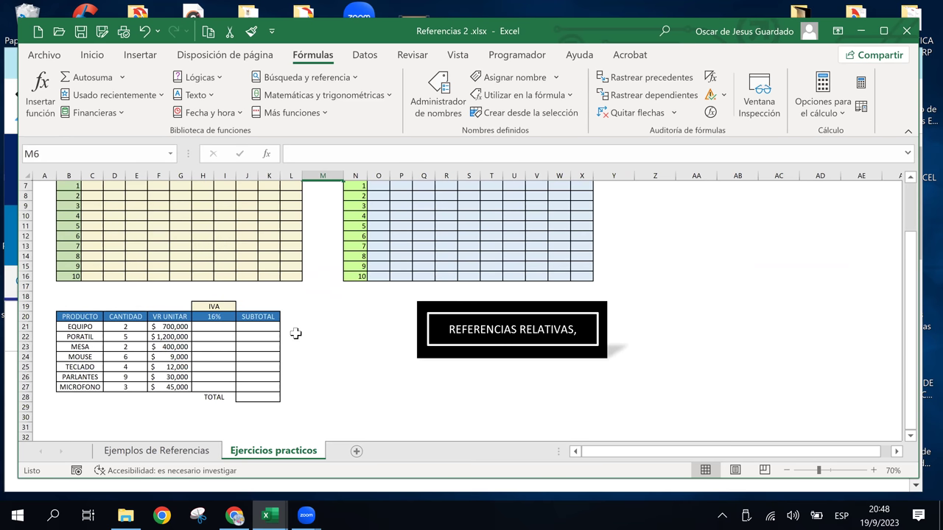
{"action": "scroll", "coordinate": [296, 333], "scroll_direction": "up", "scroll_amount": 2}
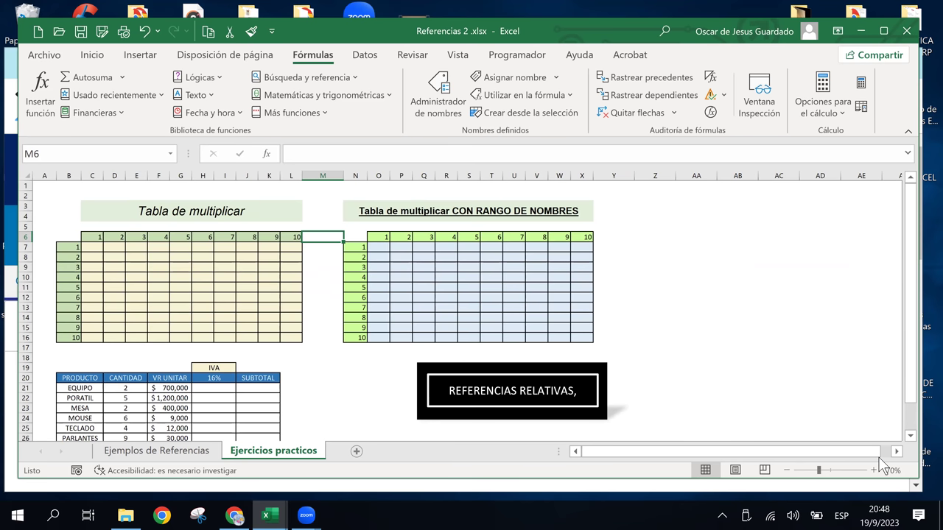
{"action": "left_click", "coordinate": [910, 436]}
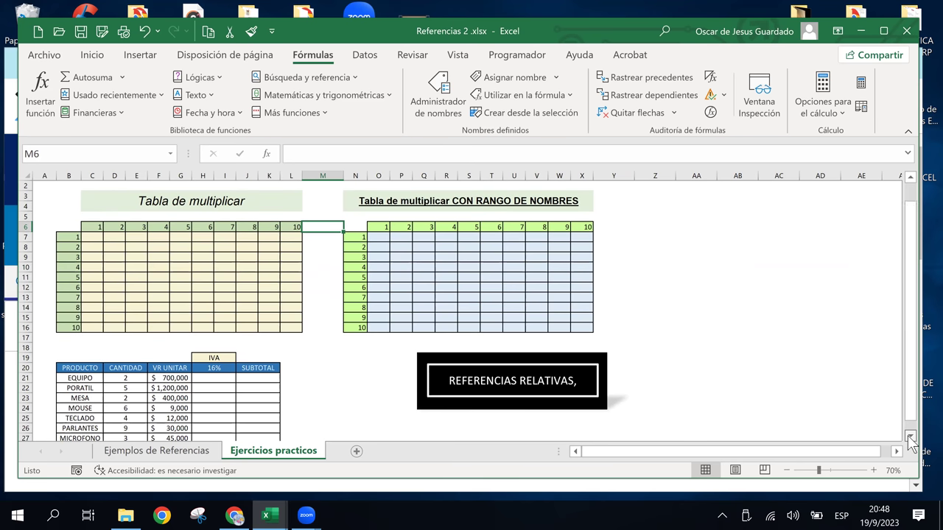
{"action": "left_click", "coordinate": [909, 435]}
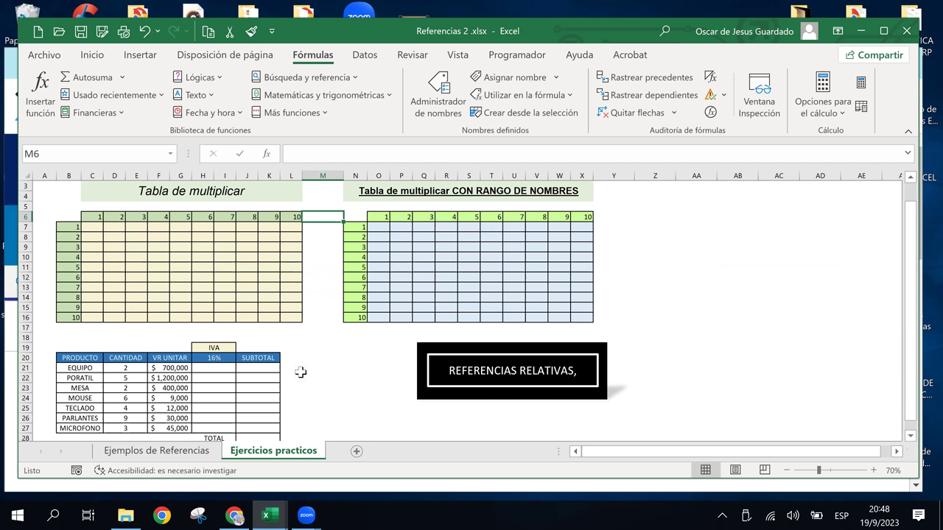
{"action": "left_click", "coordinate": [322, 268]}
{"action": "left_click", "coordinate": [318, 307]}
{"action": "left_click", "coordinate": [319, 269]}
{"action": "left_click", "coordinate": [324, 237]}
{"action": "left_click", "coordinate": [323, 307]}
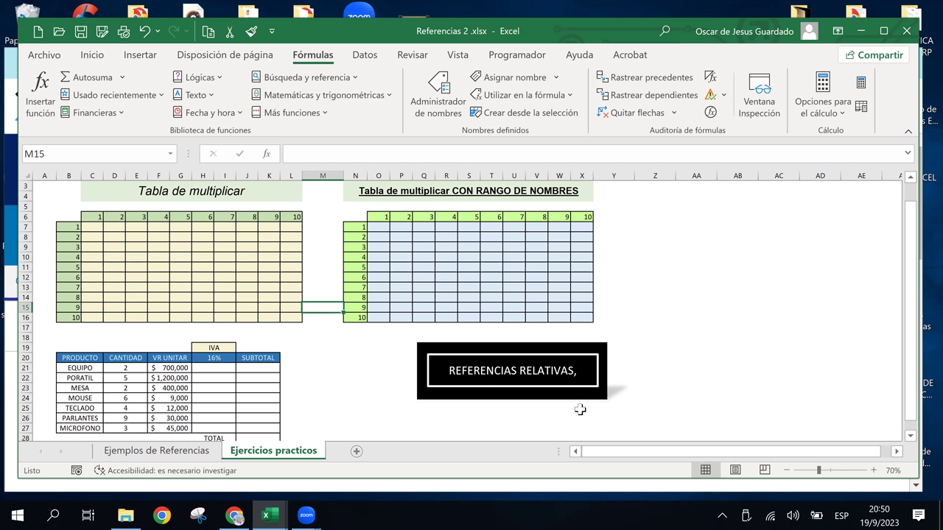
Select empty cells to the right of the tables, around Y9.
{"action": "left_click", "coordinate": [648, 247]}
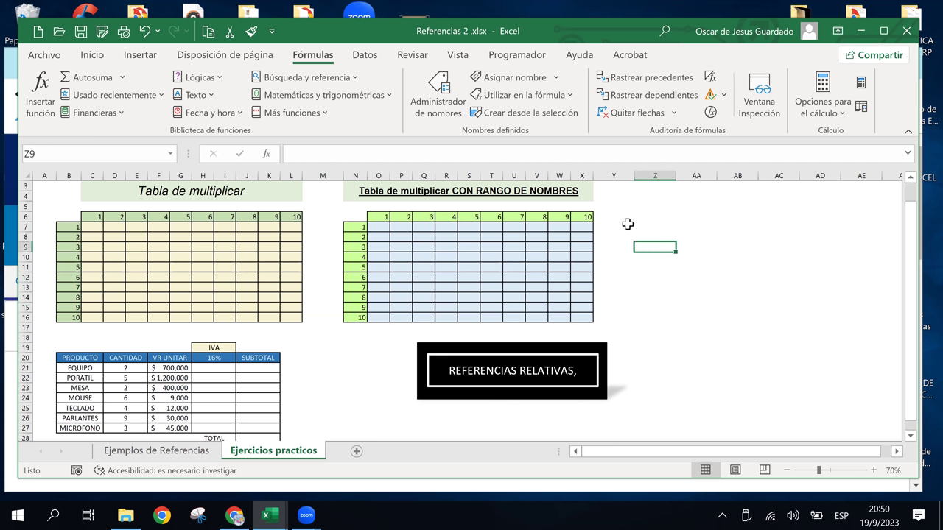
{"action": "left_click", "coordinate": [619, 226]}
{"action": "left_click", "coordinate": [612, 237]}
{"action": "left_click", "coordinate": [610, 267]}
{"action": "left_click", "coordinate": [612, 277]}
{"action": "left_click", "coordinate": [612, 247]}
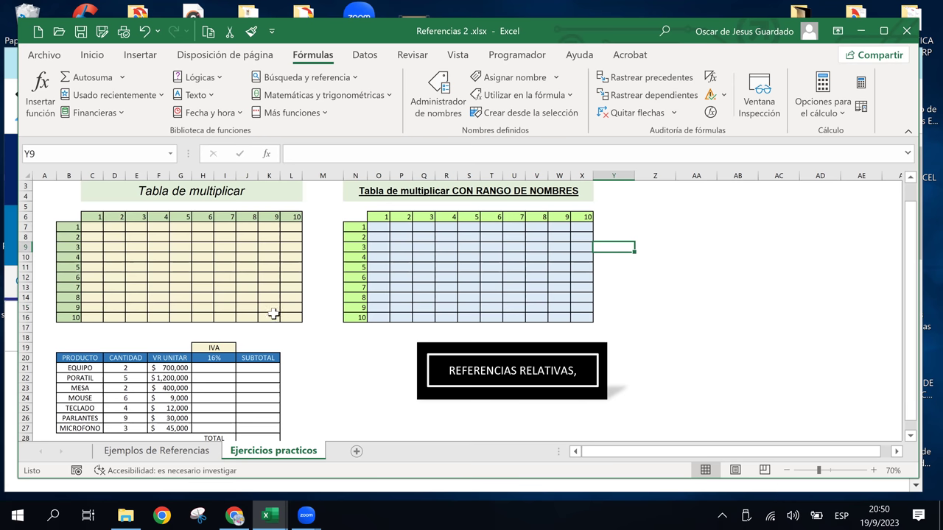
{"action": "scroll", "coordinate": [273, 313], "scroll_direction": "up", "scroll_amount": 1}
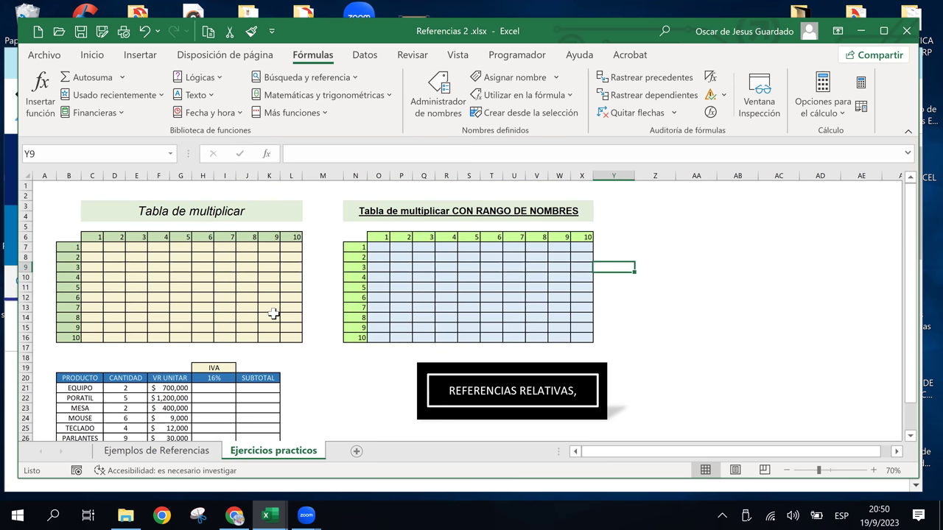
Select the REFERENCIAS RELATIVAS label, then move empty cell M12 up to M5.
{"action": "left_click", "coordinate": [436, 369]}
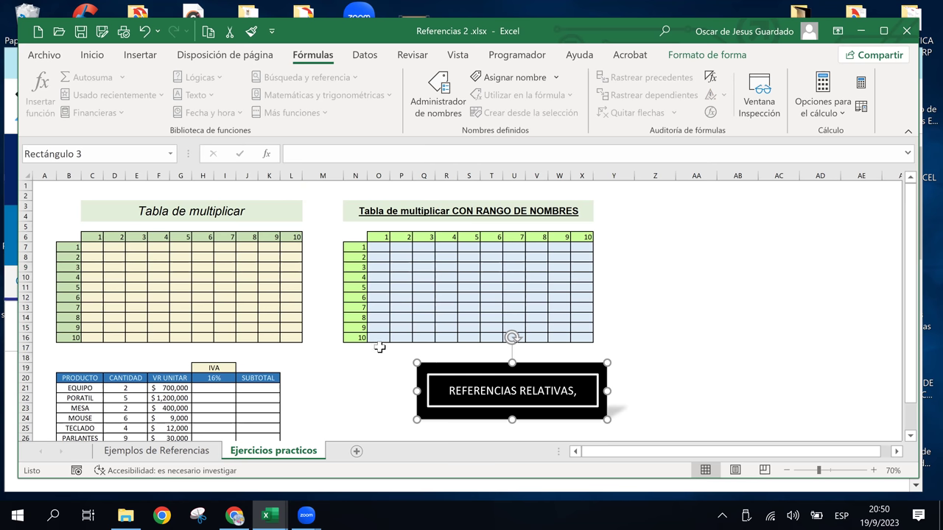
{"action": "left_click", "coordinate": [324, 327]}
{"action": "left_click", "coordinate": [328, 297]}
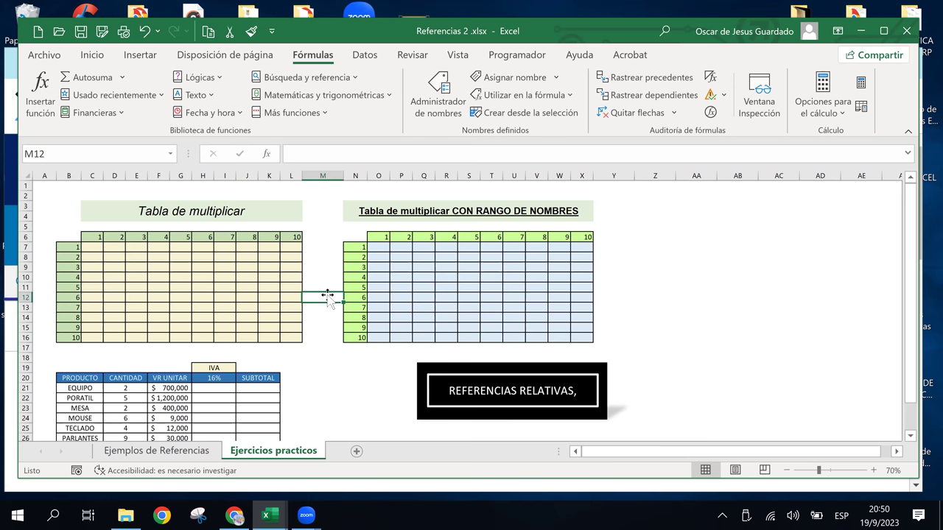
{"action": "scroll", "coordinate": [327, 295], "scroll_direction": "down", "scroll_amount": 1}
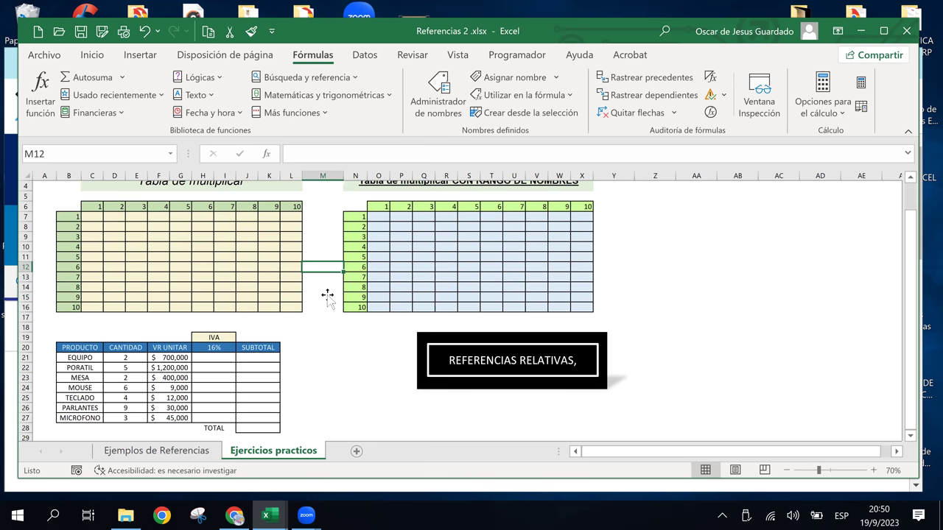
{"action": "scroll", "coordinate": [327, 295], "scroll_direction": "up", "scroll_amount": 1}
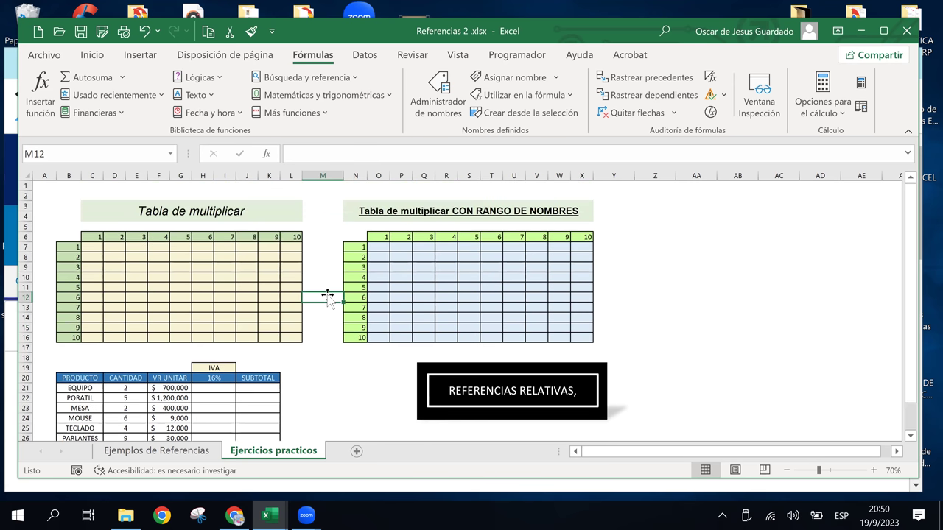
{"action": "left_click_drag", "start_coordinate": [330, 276], "coordinate": [332, 223]}
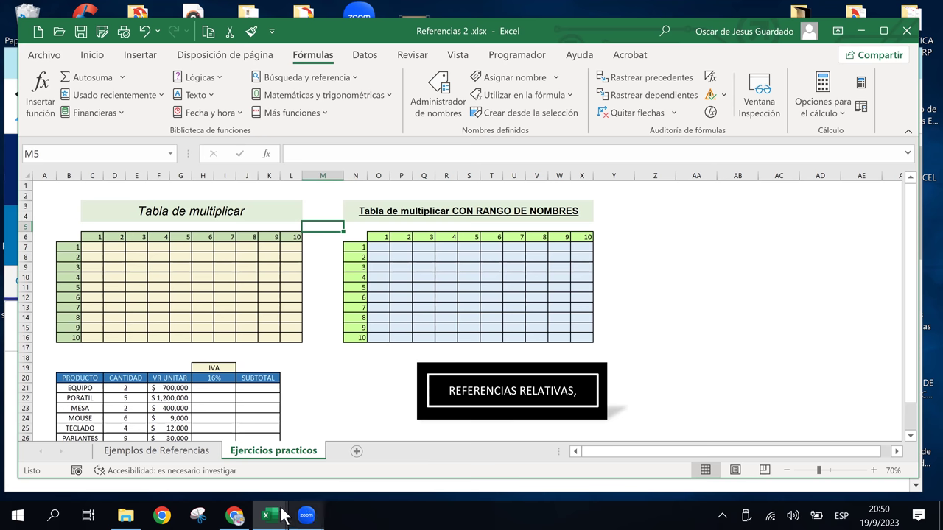
Pick cell M4 and open Administrador de nombres on the Fórmulas tab.
{"action": "left_click", "coordinate": [305, 515]}
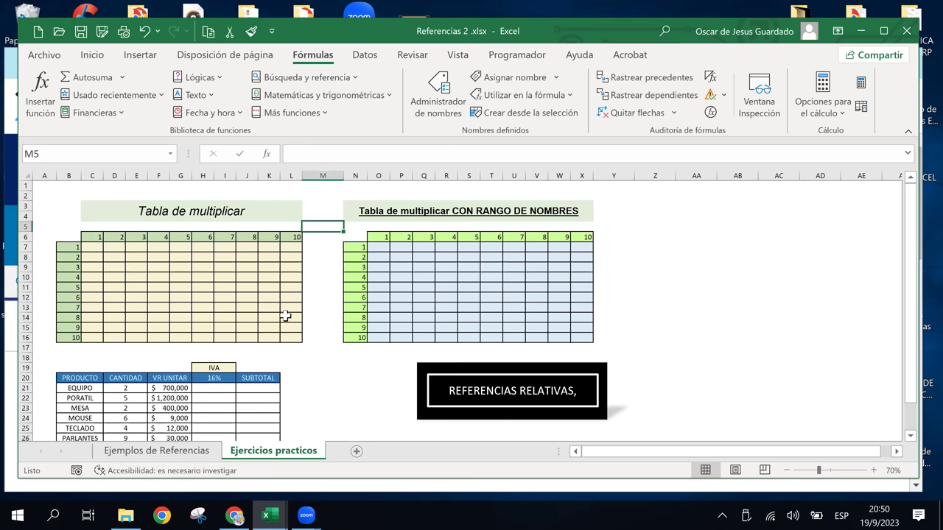
{"action": "left_click", "coordinate": [315, 216]}
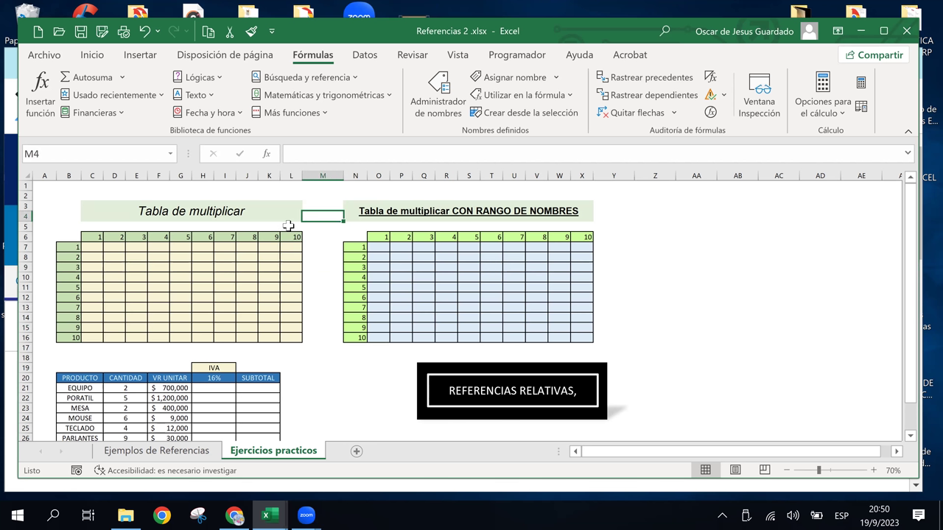
{"action": "left_click", "coordinate": [460, 90]}
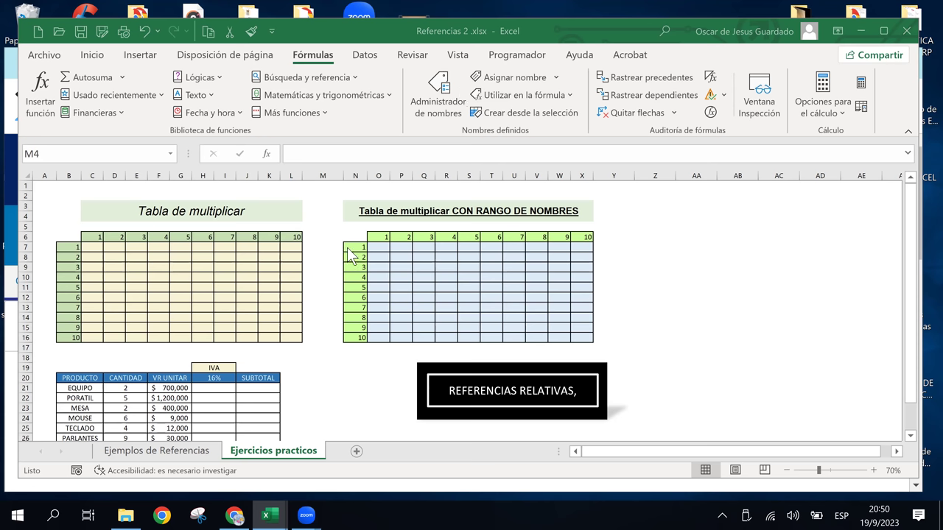
{"action": "key", "text": "Down"}
{"action": "key", "text": "Down"}
{"action": "key", "text": "Down"}
{"action": "key", "text": "Down"}
{"action": "key", "text": "Down"}
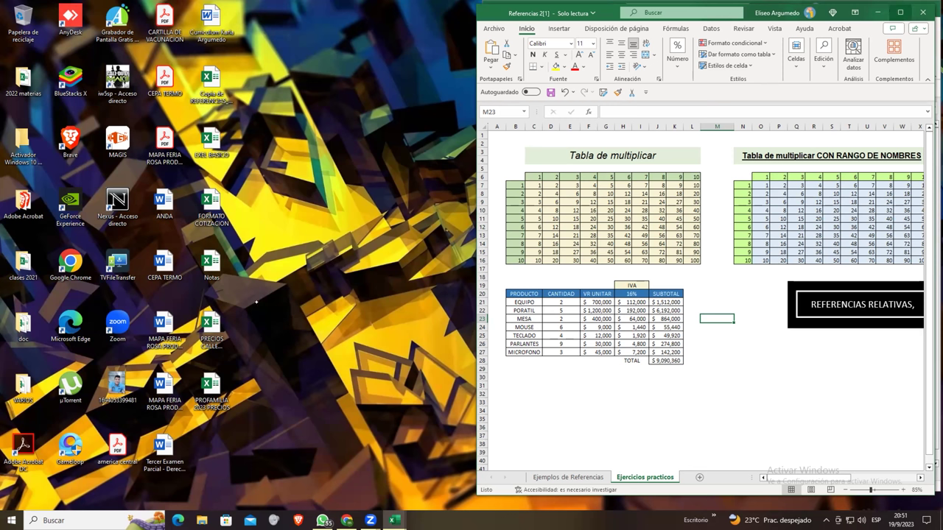
Maximize the Referencias 2 window and inspect C7's mixed-reference formula =B7*$C$6.
{"action": "key", "text": "super+Up"}
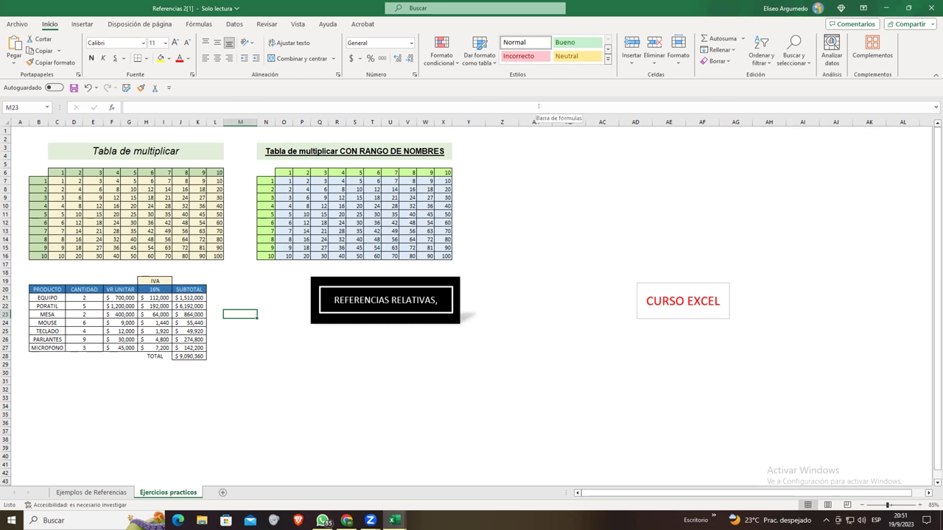
{"action": "left_click", "coordinate": [59, 177]}
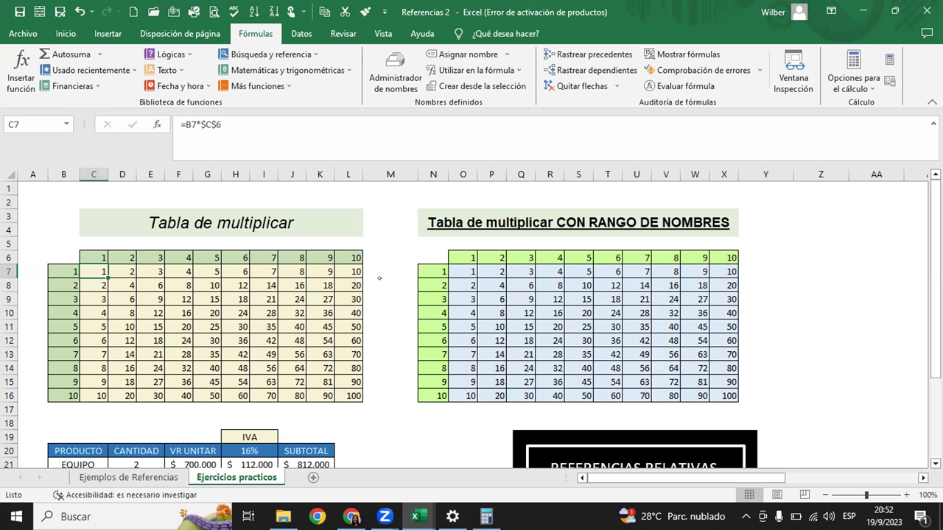
{"action": "left_click", "coordinate": [467, 271]}
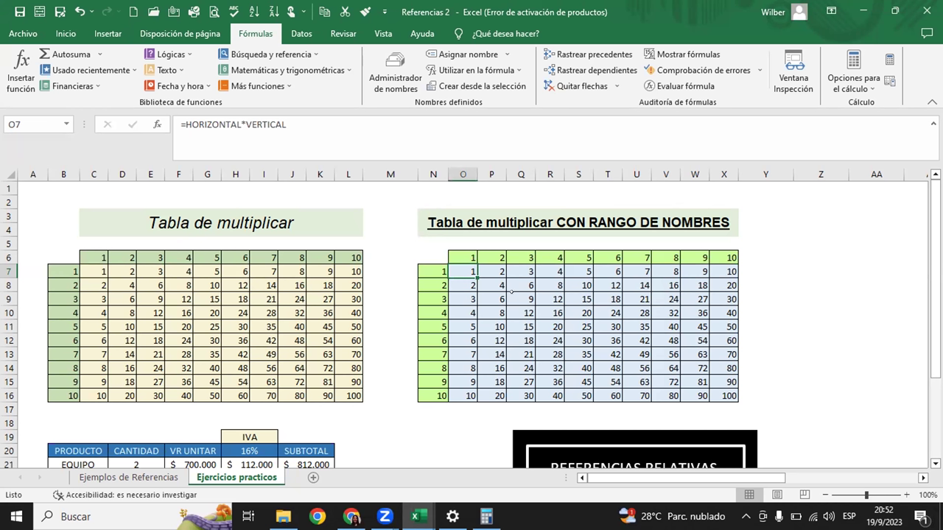
{"action": "scroll", "coordinate": [511, 292], "scroll_direction": "down", "scroll_amount": 1}
{"action": "scroll", "coordinate": [442, 317], "scroll_direction": "down", "scroll_amount": 3}
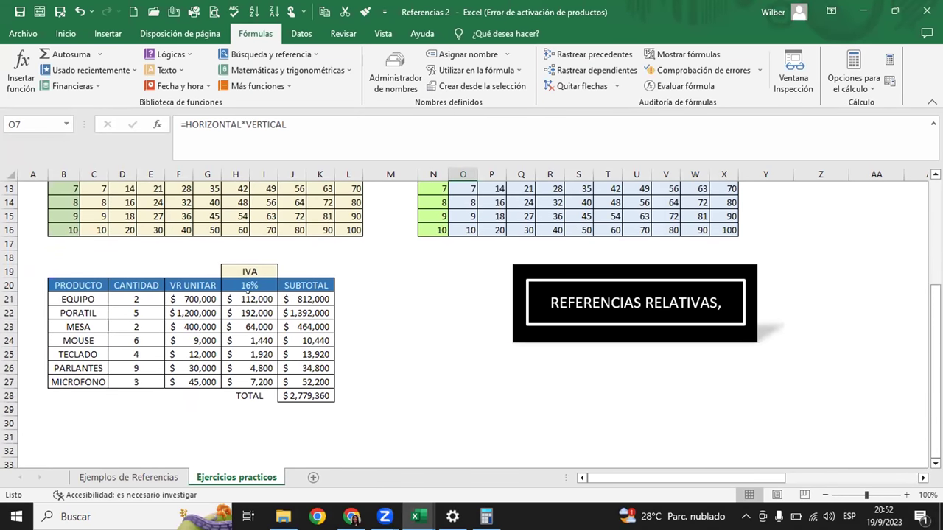
{"action": "left_click", "coordinate": [248, 294]}
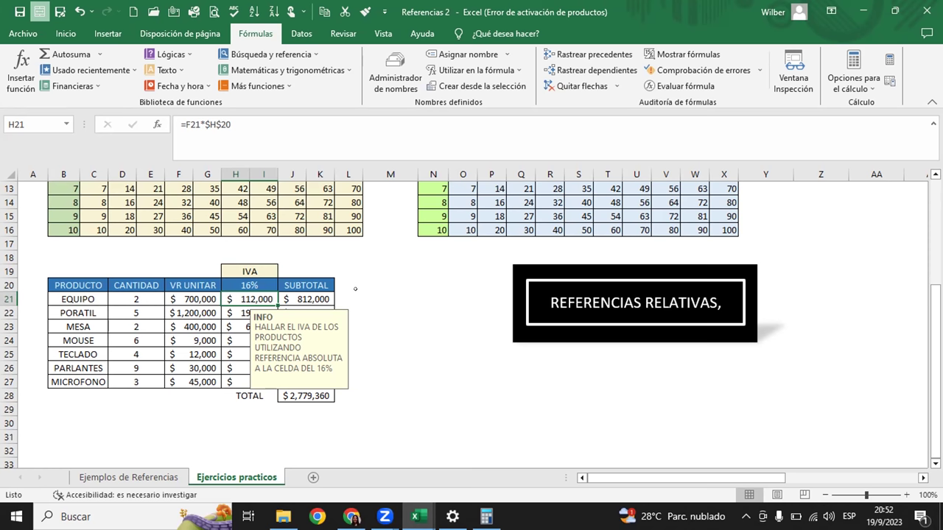
{"action": "key", "text": "Right"}
{"action": "key", "text": "Right"}
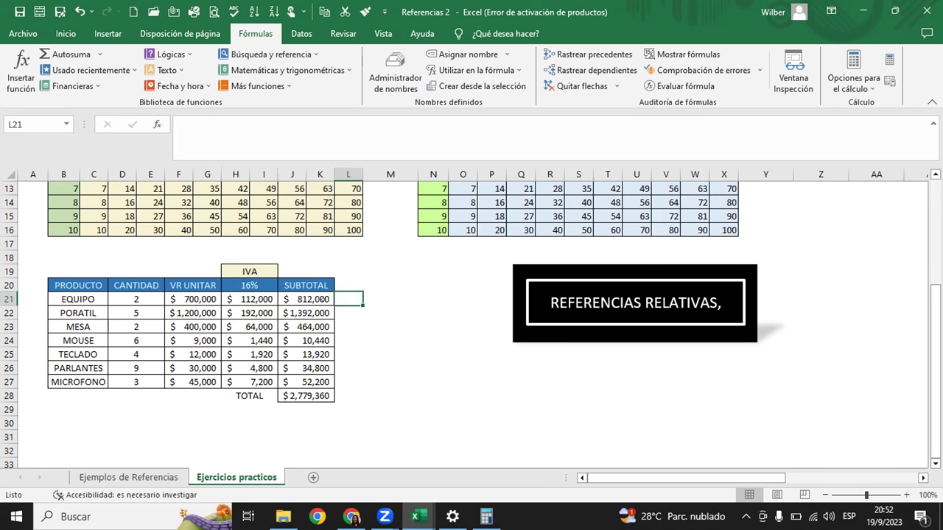
{"action": "key", "text": "Left"}
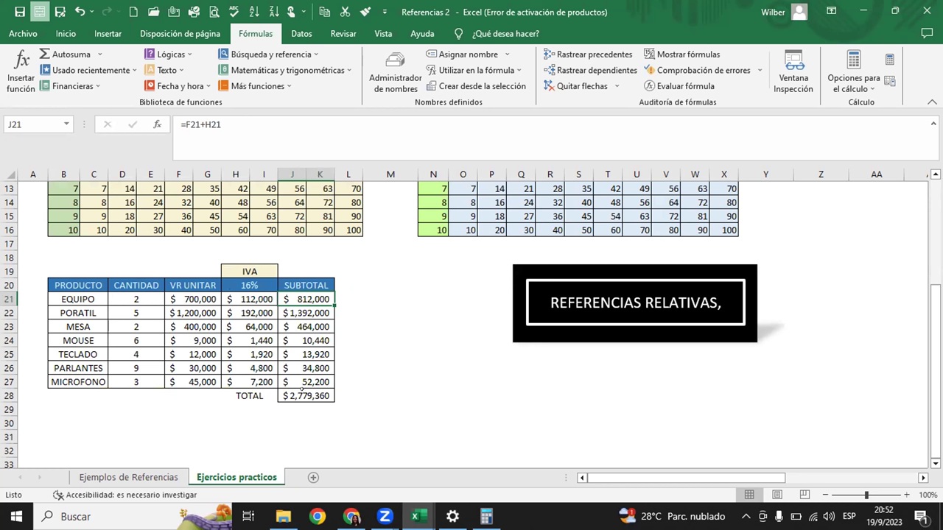
{"action": "left_click", "coordinate": [301, 394]}
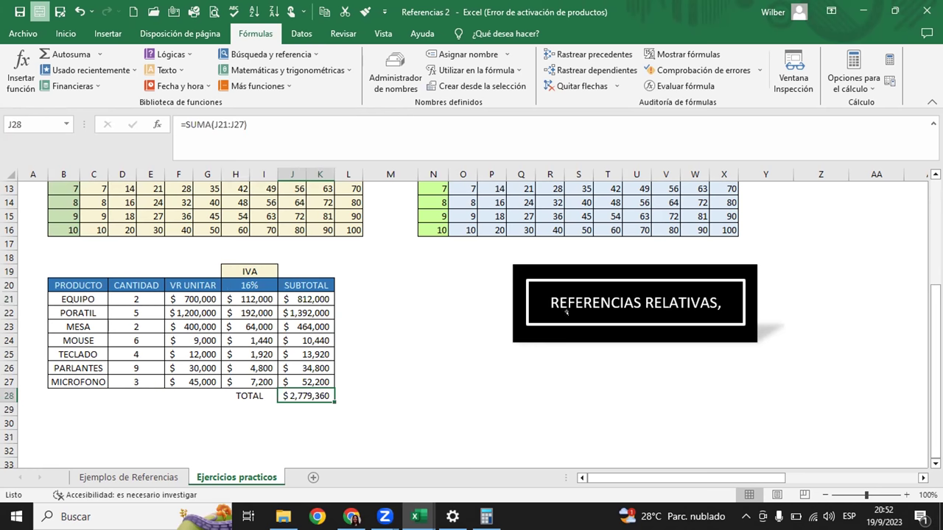
{"action": "scroll", "coordinate": [567, 312], "scroll_direction": "up", "scroll_amount": 4}
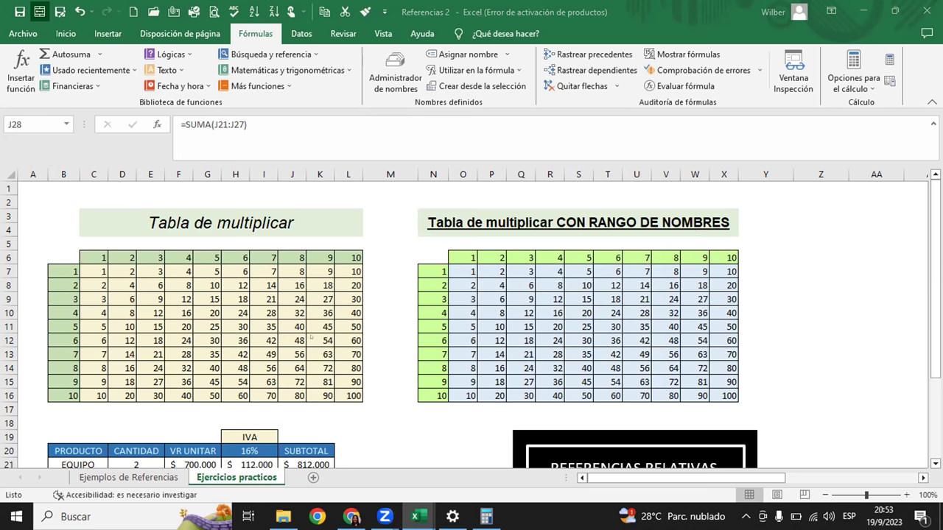
{"action": "scroll", "coordinate": [311, 337], "scroll_direction": "down", "scroll_amount": 2}
{"action": "scroll", "coordinate": [332, 342], "scroll_direction": "down", "scroll_amount": 1}
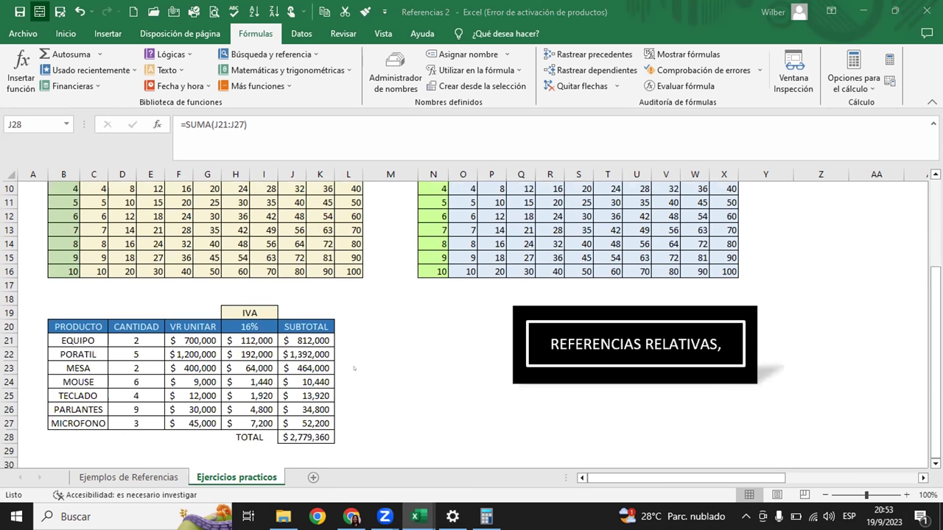
{"action": "scroll", "coordinate": [410, 322], "scroll_direction": "up", "scroll_amount": 2}
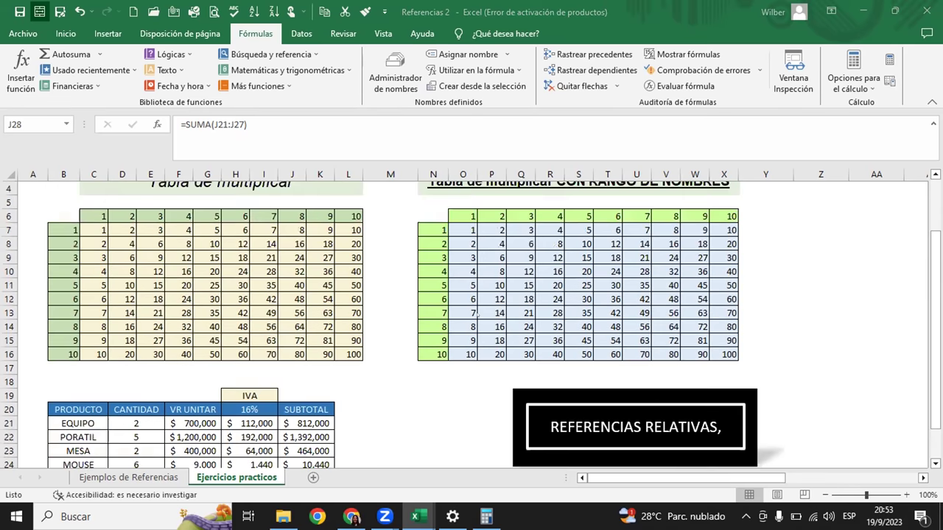
{"action": "scroll", "coordinate": [411, 323], "scroll_direction": "up", "scroll_amount": 1}
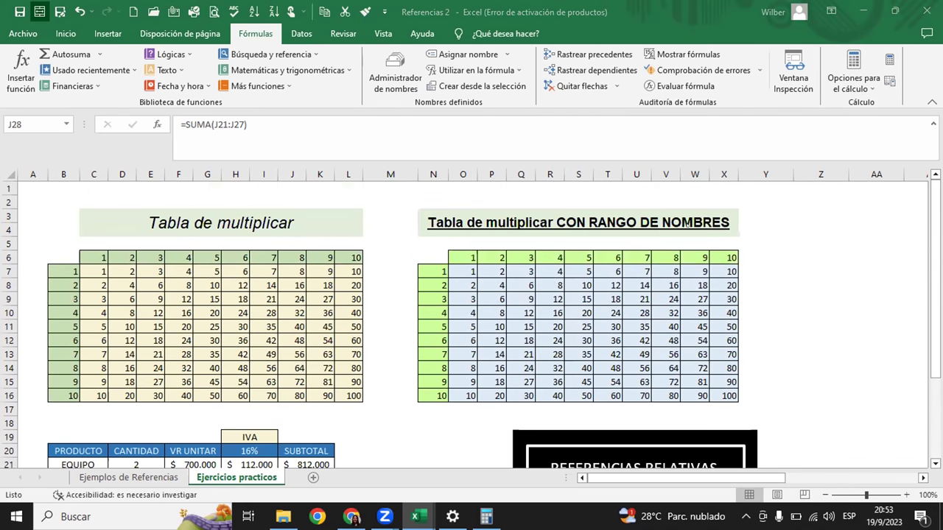
{"action": "scroll", "coordinate": [687, 223], "scroll_direction": "down", "scroll_amount": 2}
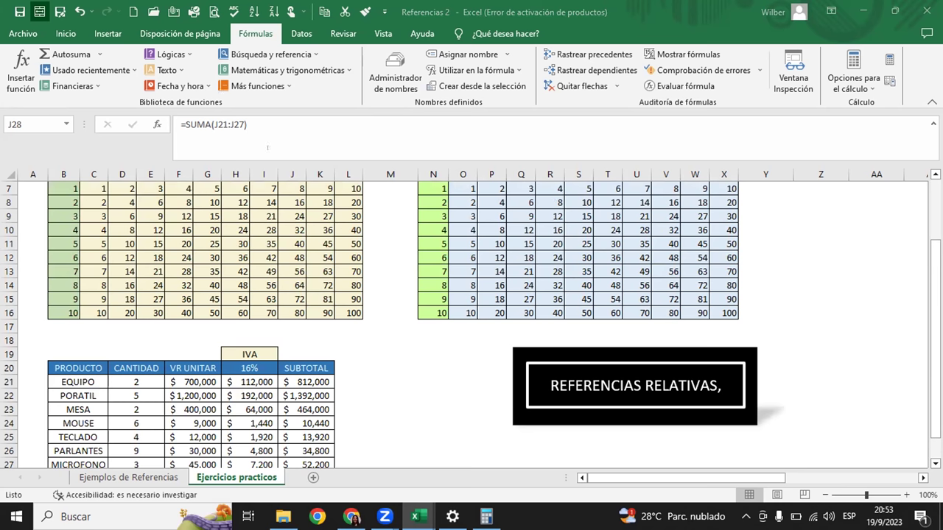
{"action": "scroll", "coordinate": [378, 357], "scroll_direction": "down", "scroll_amount": 2}
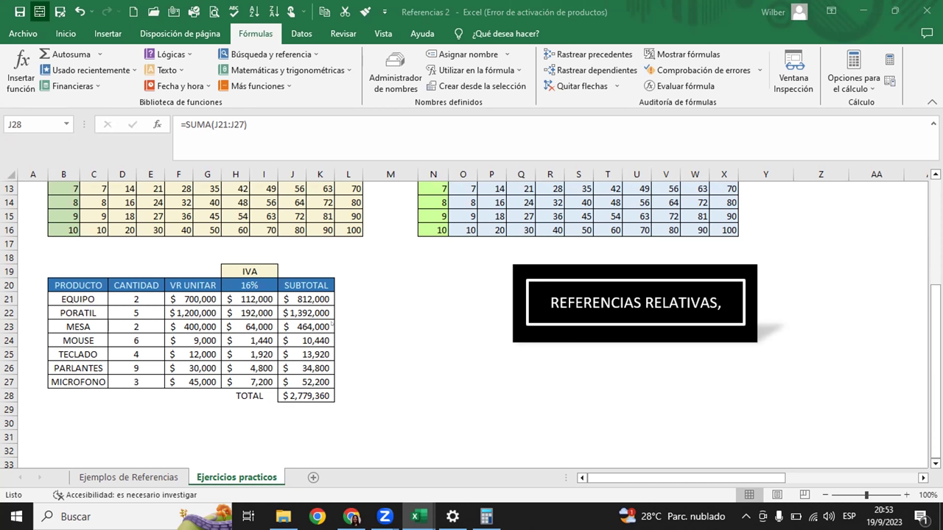
{"action": "left_click", "coordinate": [327, 301]}
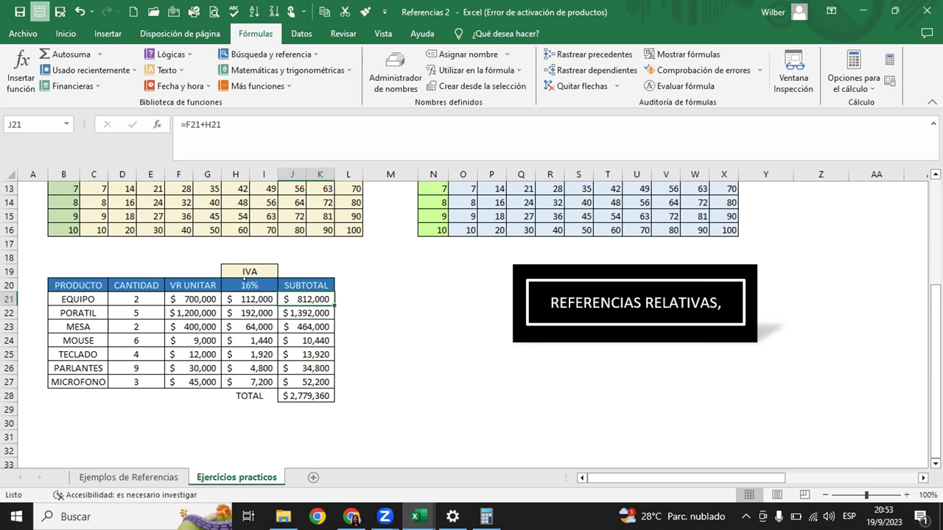
{"action": "left_click", "coordinate": [244, 283]}
Change the IVA rate in H20 from 16% to 13%.
{"action": "left_click", "coordinate": [191, 125]}
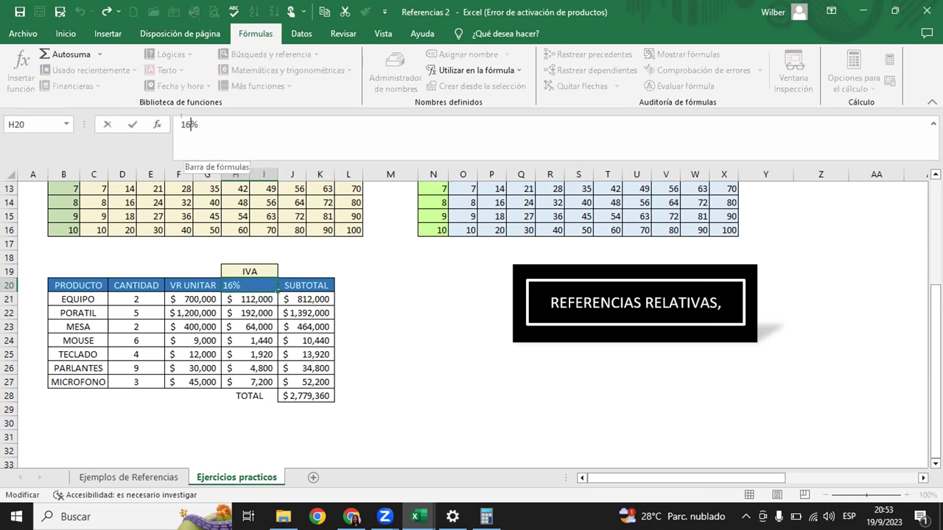
{"action": "key", "text": "BackSpace"}
{"action": "type", "text": "3"}
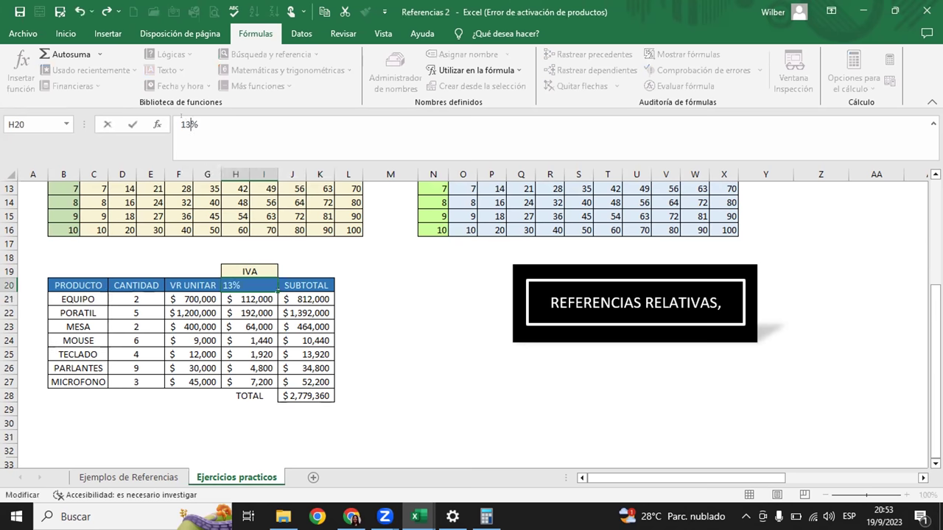
{"action": "key", "text": "Return"}
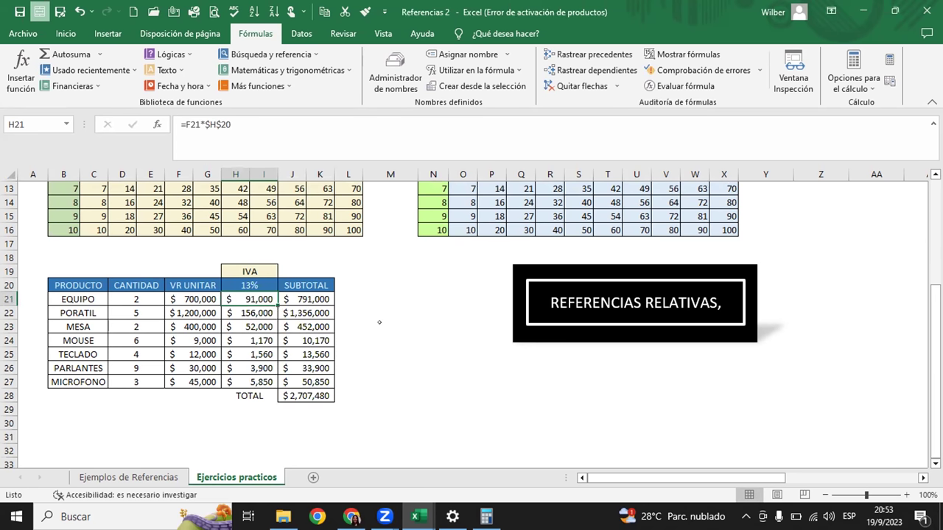
{"action": "left_click", "coordinate": [380, 324]}
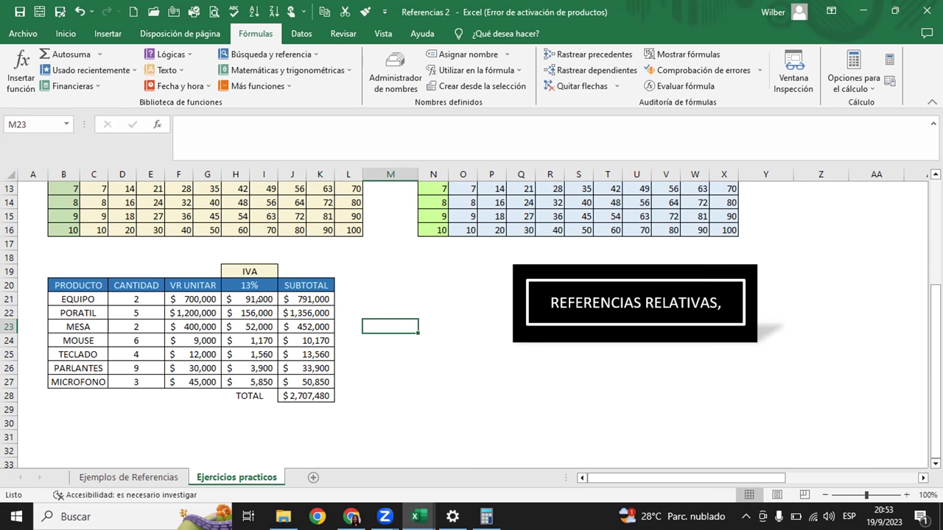
Check the IVA formulas in H21 and H22, the J28 total, then select subtotals J21:J27.
{"action": "left_click", "coordinate": [269, 299]}
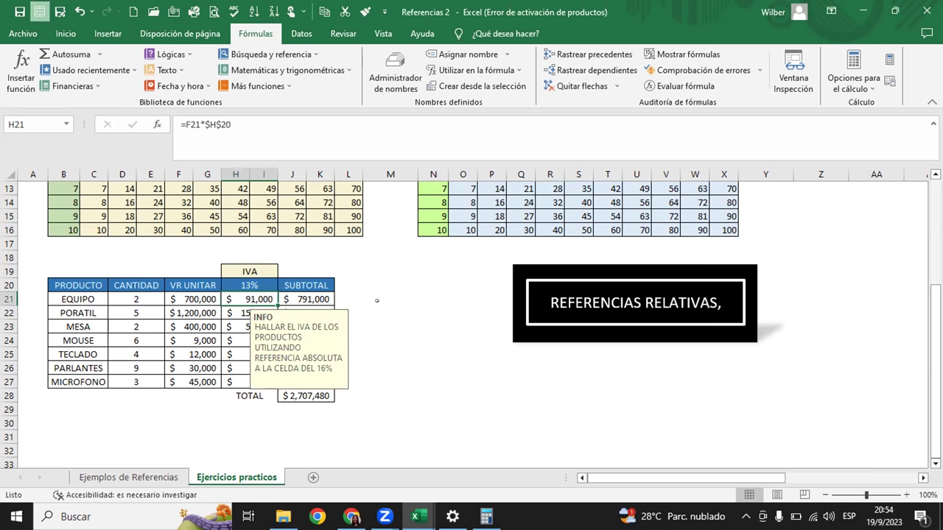
{"action": "left_click", "coordinate": [379, 298]}
{"action": "left_click", "coordinate": [250, 313]}
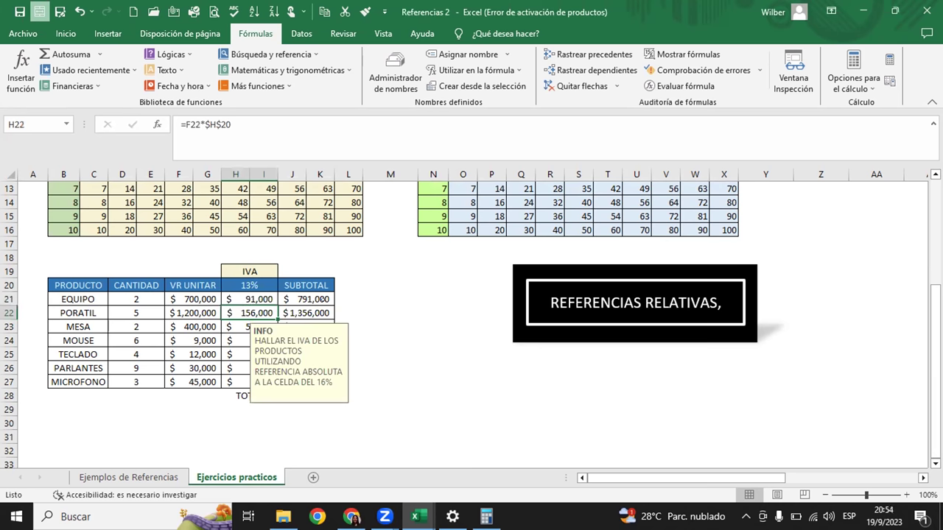
{"action": "left_click", "coordinate": [379, 295]}
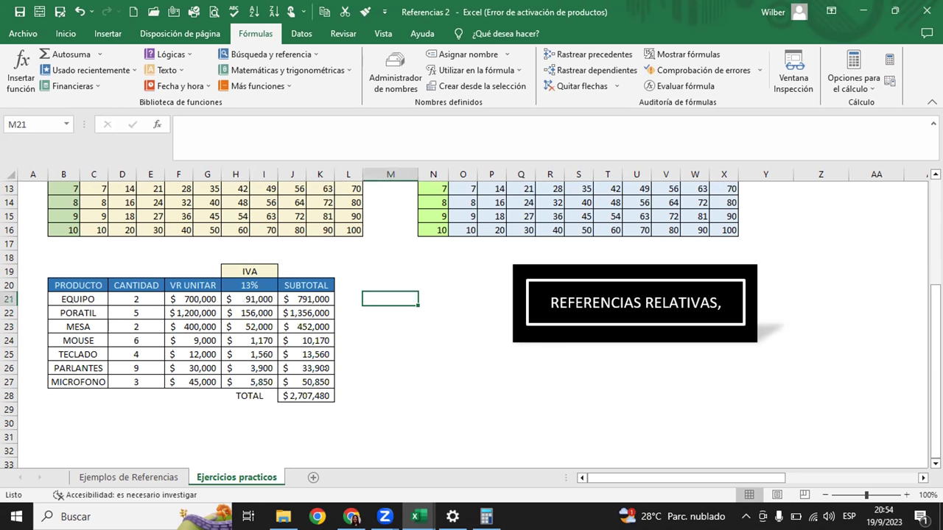
{"action": "left_click", "coordinate": [302, 390]}
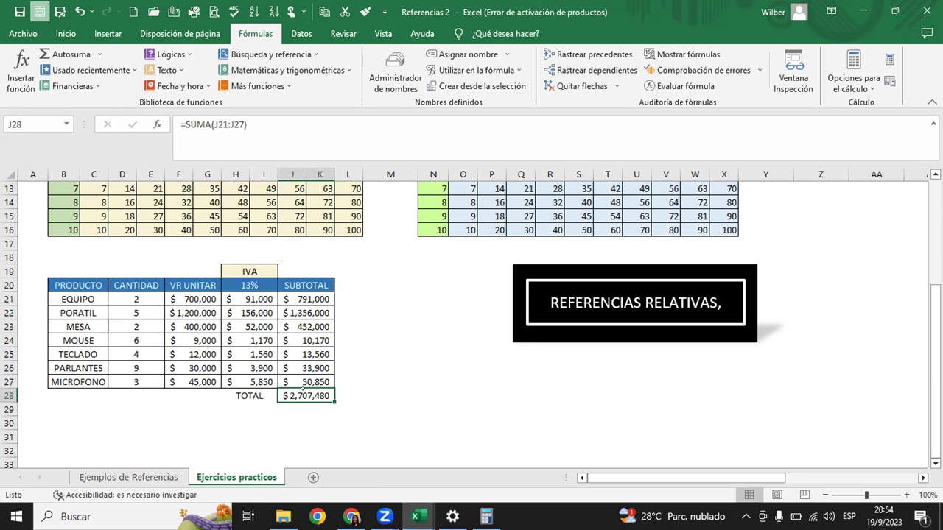
{"action": "left_click_drag", "start_coordinate": [307, 298], "coordinate": [302, 380]}
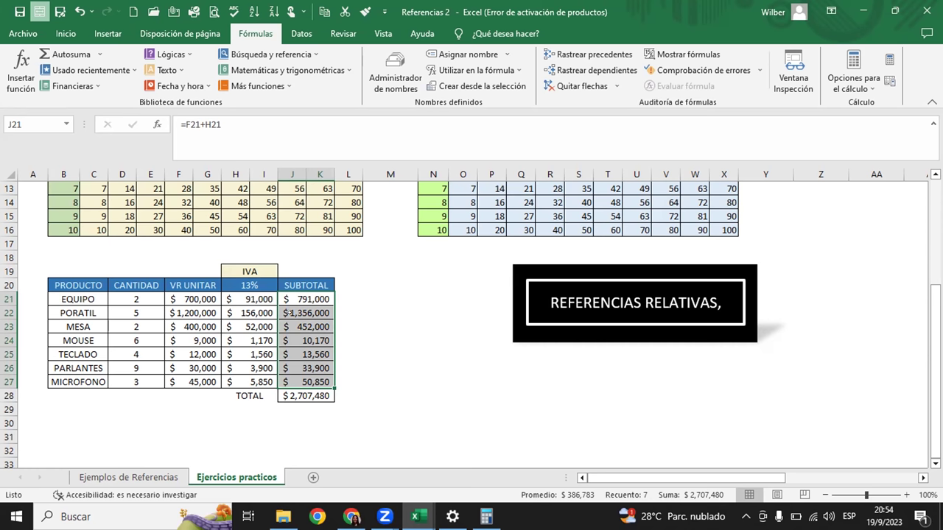
Clear the old subtotal formula from EQUIPO's cell J21.
{"action": "left_click", "coordinate": [356, 312]}
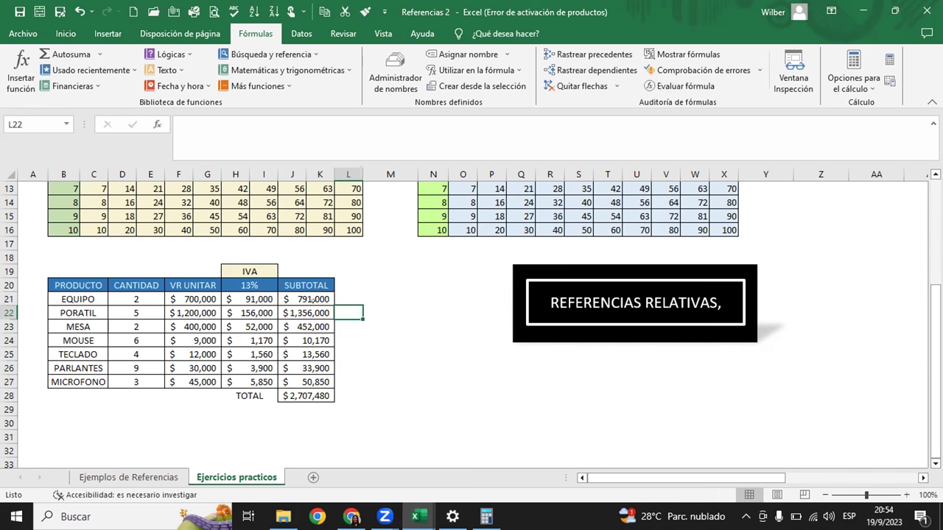
{"action": "left_click", "coordinate": [312, 300]}
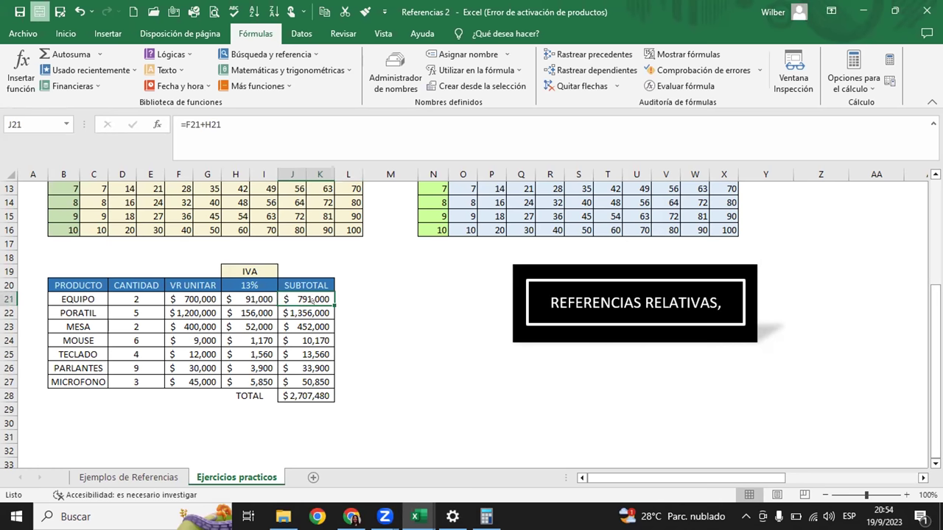
{"action": "key", "text": "BackSpace"}
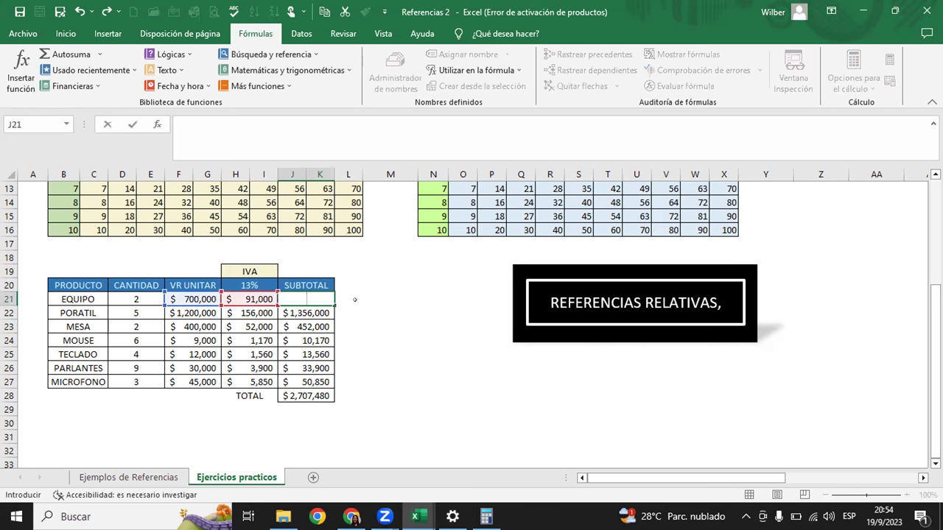
{"action": "key", "text": "ctrl+Return"}
Build =(D21*F21) in J21, multiplying EQUIPO's quantity by its unit price.
{"action": "type", "text": "="}
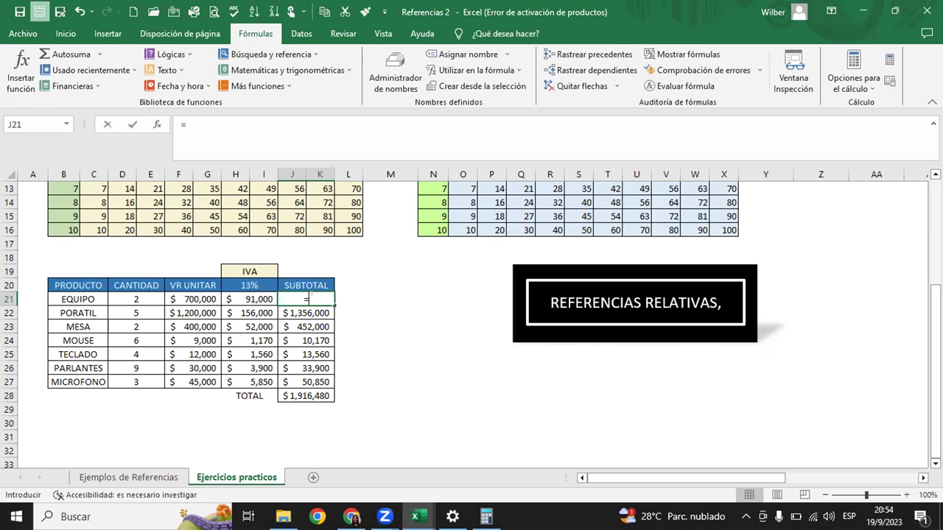
{"action": "left_click", "coordinate": [145, 292]}
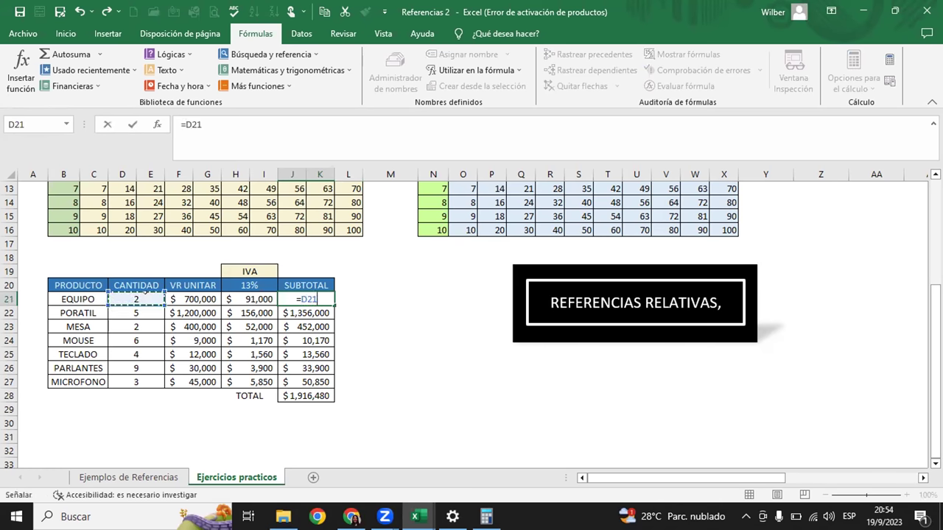
{"action": "type", "text": "*"}
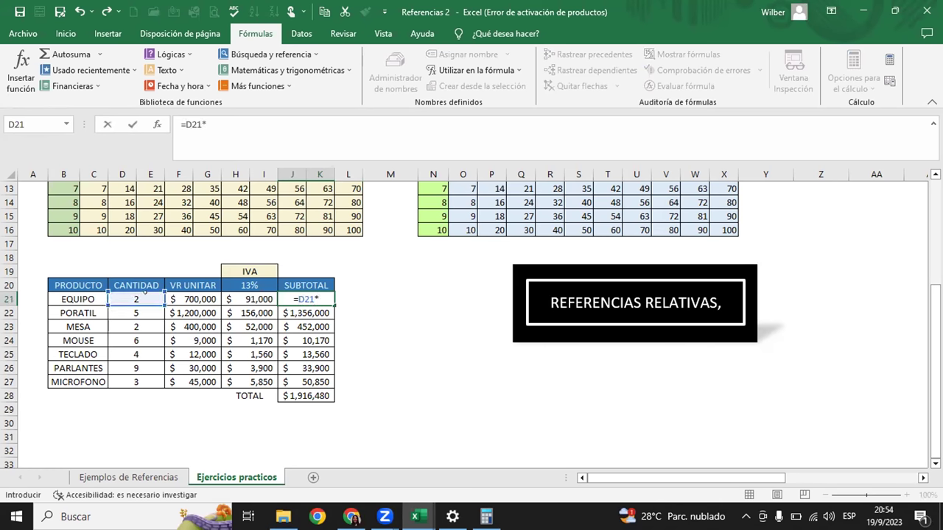
{"action": "left_click", "coordinate": [193, 295]}
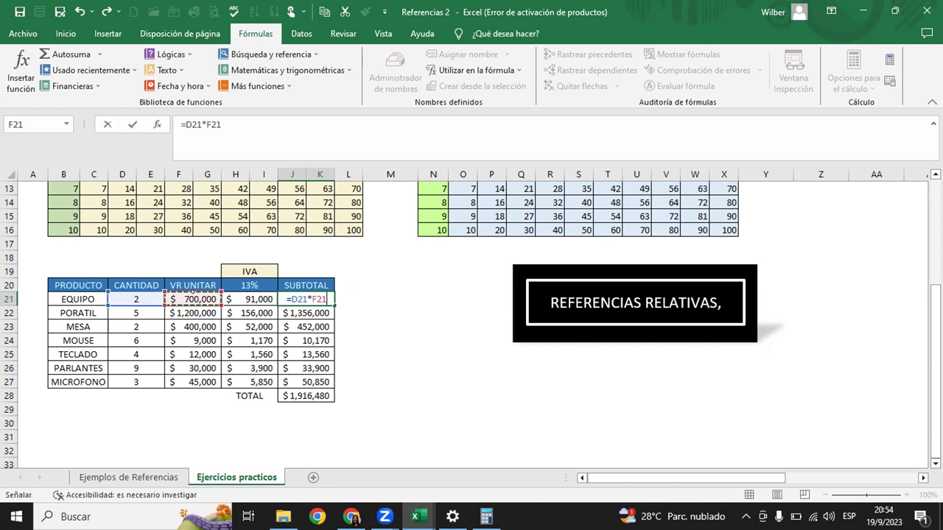
{"action": "type", "text": ")"}
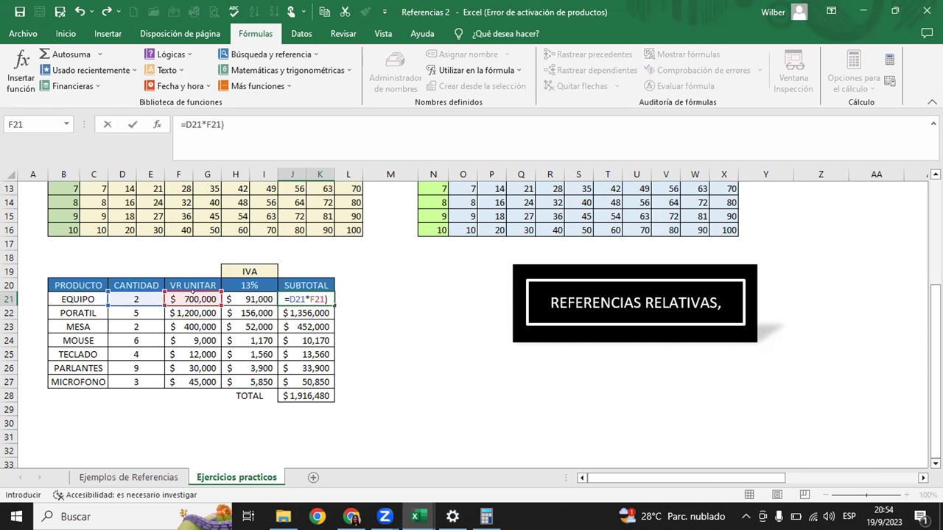
{"action": "left_click", "coordinate": [288, 299]}
{"action": "type", "text": "("}
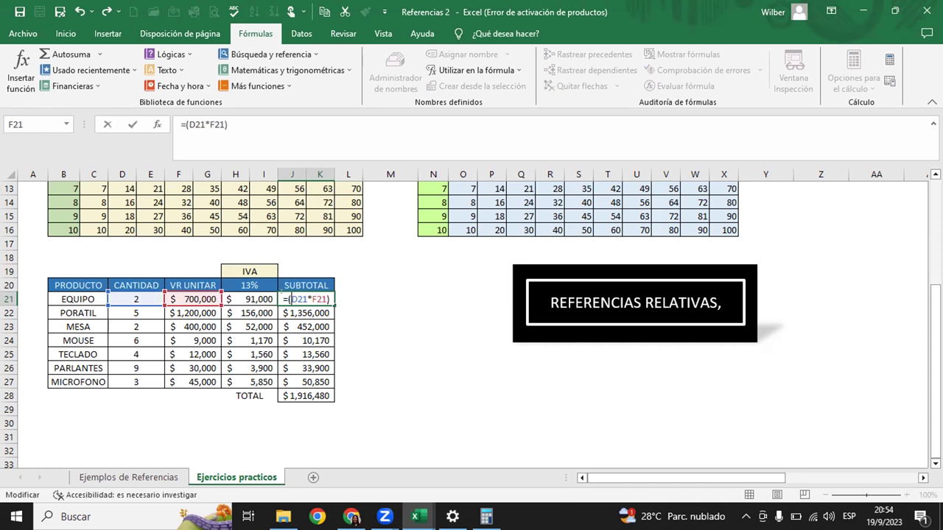
Append a plus sign to the formula and try an H21 term, leaving =(D21*F21)+.
{"action": "left_click", "coordinate": [280, 124]}
{"action": "type", "text": "+"}
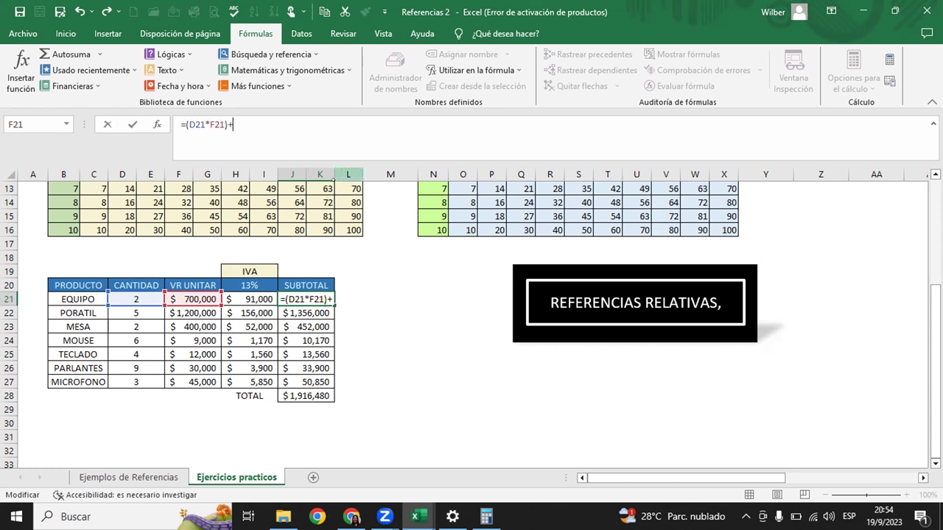
{"action": "left_click", "coordinate": [249, 299]}
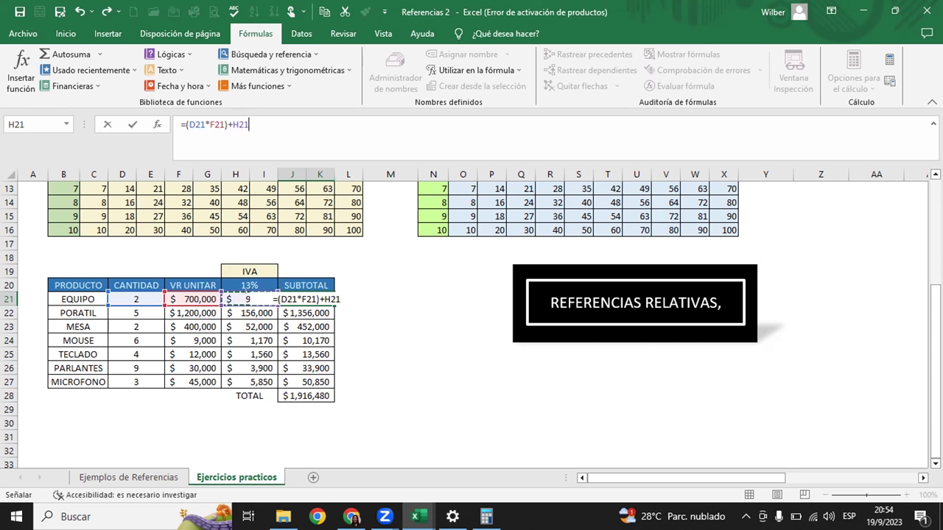
{"action": "left_click", "coordinate": [232, 124]}
{"action": "type", "text": "("}
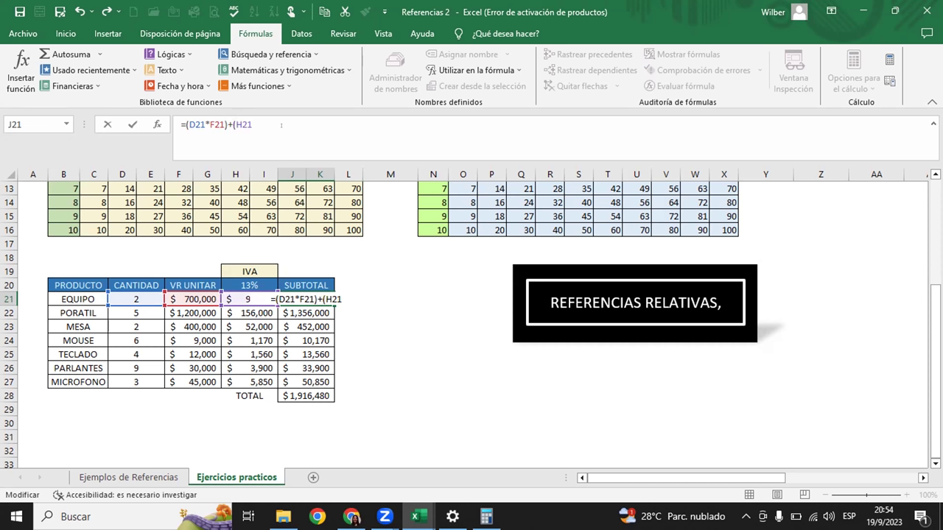
{"action": "left_click", "coordinate": [253, 125]}
{"action": "type", "text": "*"}
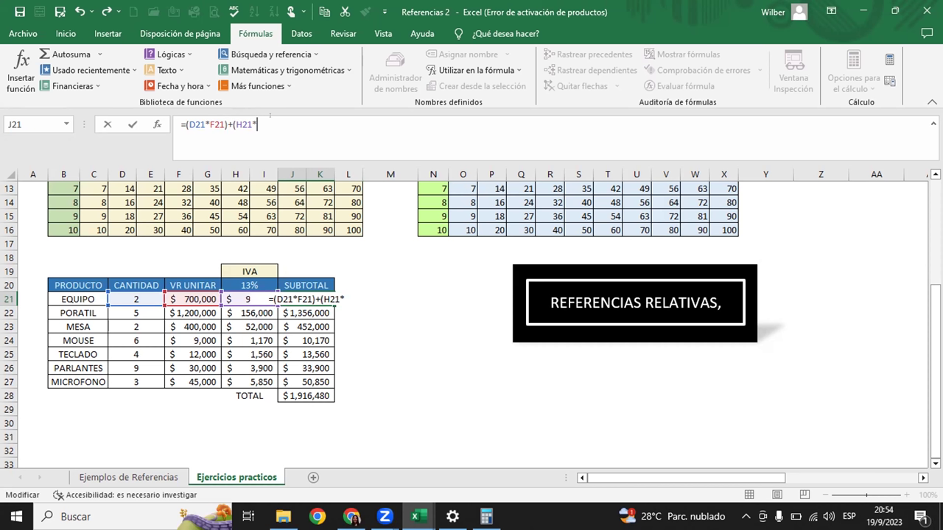
{"action": "type", "text": "2"}
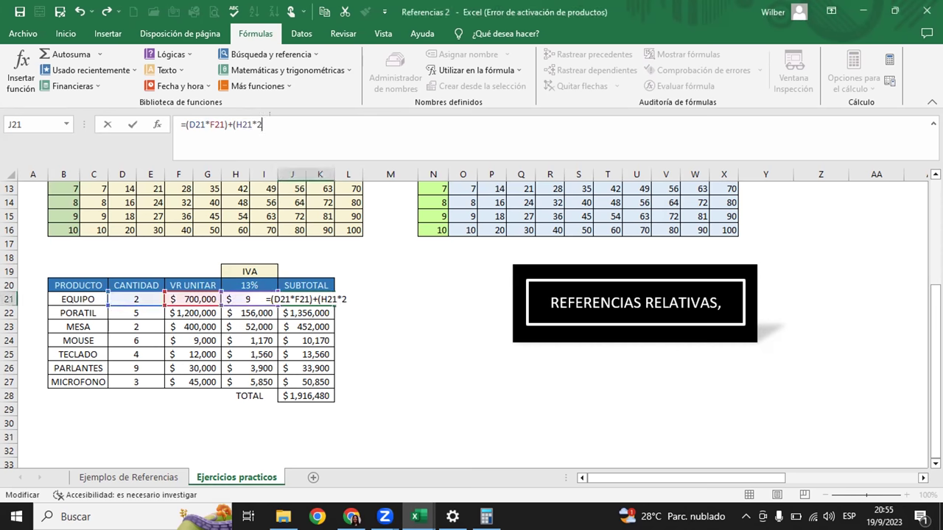
{"action": "key", "text": "BackSpace"}
{"action": "key", "text": "BackSpace"}
{"action": "key", "text": "BackSpace"}
{"action": "key", "text": "BackSpace"}
{"action": "key", "text": "BackSpace"}
{"action": "key", "text": "BackSpace"}
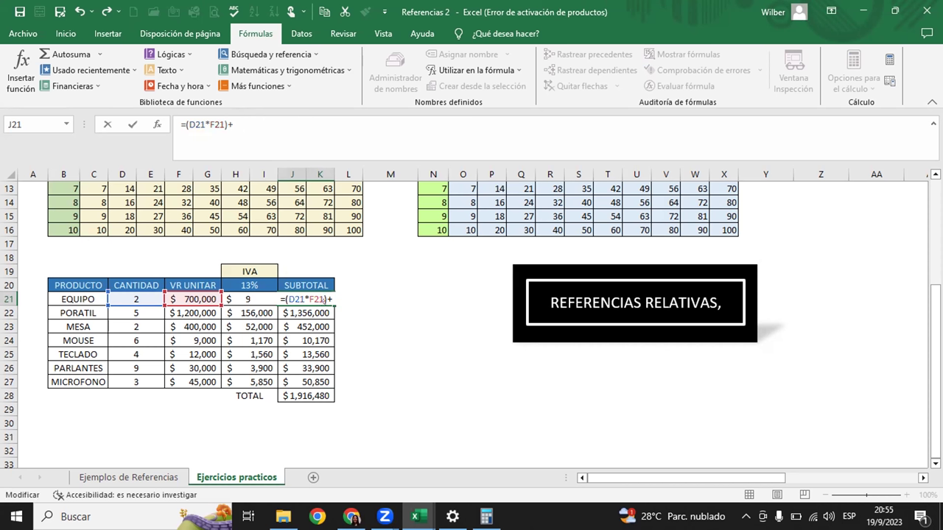
Remove the stray equals signs and J22/H22 references from J21's formula.
{"action": "left_click", "coordinate": [256, 116]}
{"action": "type", "text": "="}
{"action": "left_click", "coordinate": [251, 312]}
{"action": "type", "text": "="}
{"action": "left_click", "coordinate": [286, 313]}
{"action": "key", "text": "BackSpace"}
{"action": "key", "text": "BackSpace"}
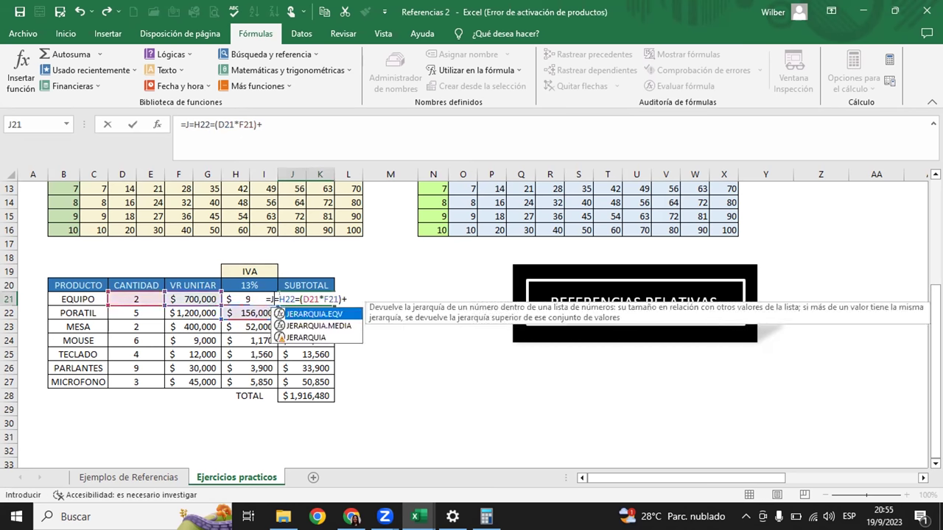
{"action": "key", "text": "BackSpace"}
{"action": "left_click", "coordinate": [270, 298]}
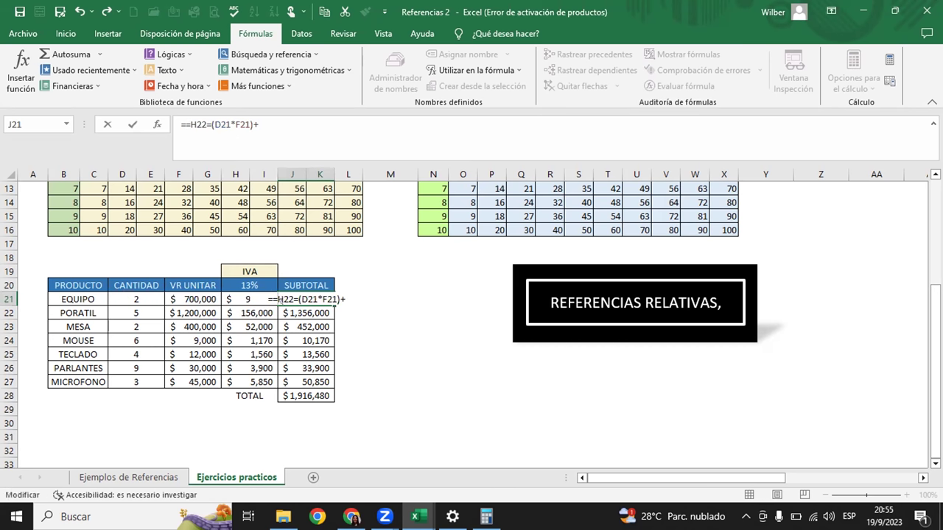
{"action": "key", "text": "Delete"}
{"action": "key", "text": "Delete"}
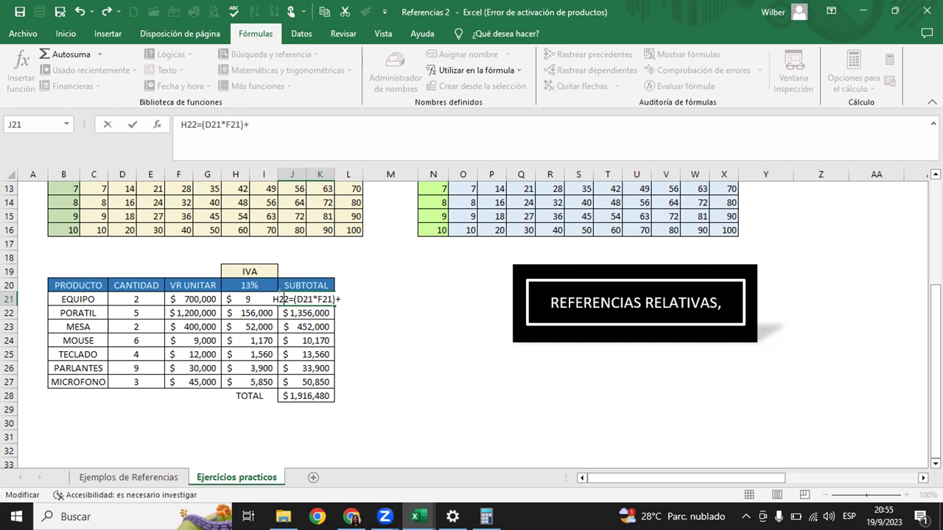
{"action": "key", "text": "Right"}
{"action": "key", "text": "BackSpace"}
{"action": "key", "text": "BackSpace"}
{"action": "key", "text": "BackSpace"}
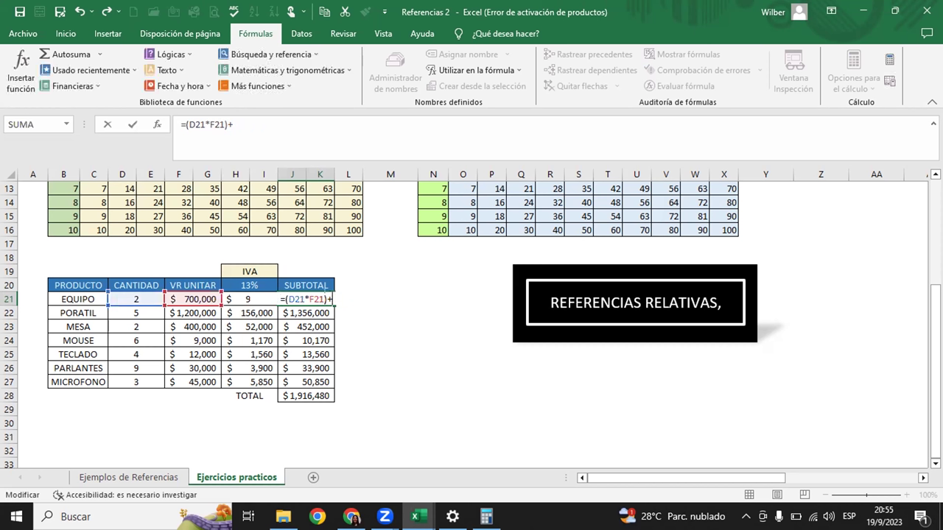
Finish J21 as =(D21*F21)+H21, giving a $1,491,000 EQUIPO subtotal.
{"action": "left_click", "coordinate": [256, 308]}
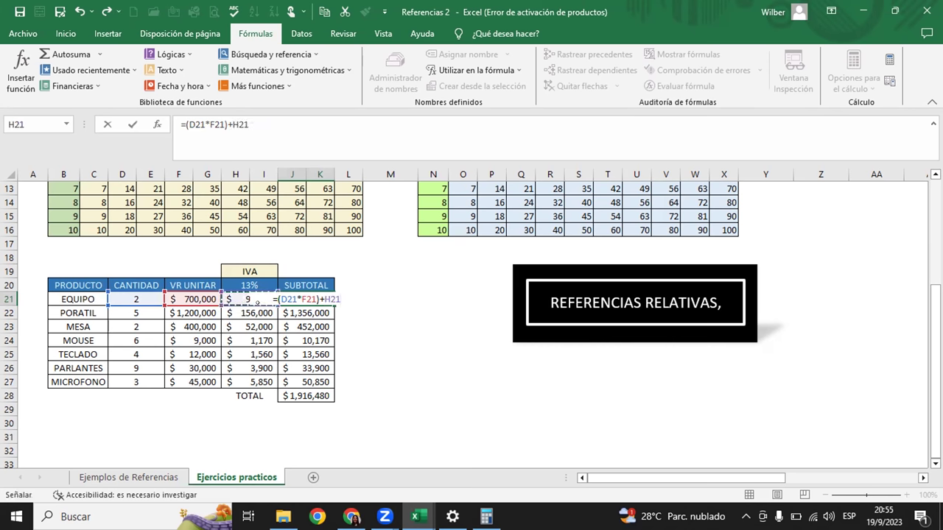
{"action": "key", "text": "Return"}
{"action": "left_click", "coordinate": [250, 313]}
{"action": "left_click", "coordinate": [372, 299]}
Fill =(D21*F21)+H21 from J21 down to MICROFONO in J27 and verify the $9,018,480 total.
{"action": "left_click", "coordinate": [326, 294]}
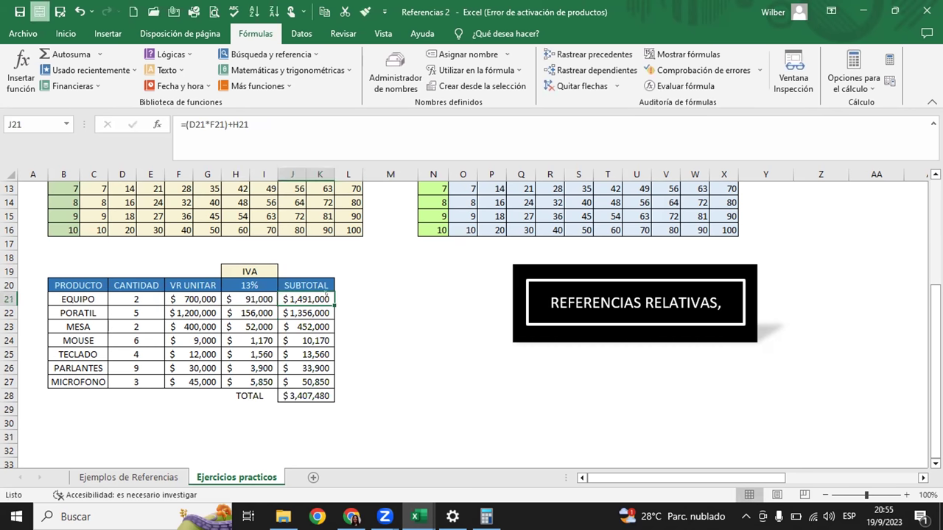
{"action": "left_click_drag", "start_coordinate": [335, 305], "coordinate": [323, 335]}
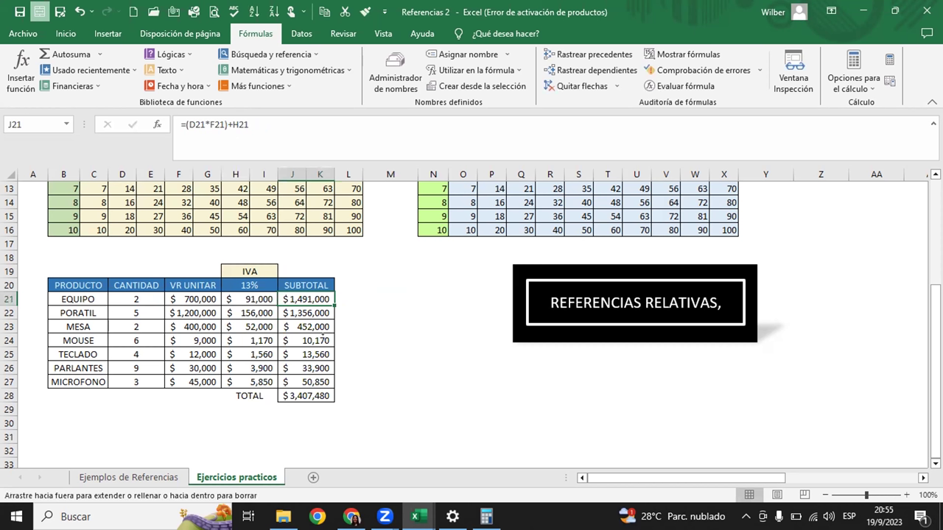
{"action": "mouse_move", "coordinate": [322, 336]}
{"action": "left_mouse_down"}
{"action": "mouse_move", "coordinate": [325, 368]}
{"action": "mouse_move", "coordinate": [313, 381]}
{"action": "left_mouse_up"}
{"action": "left_click", "coordinate": [307, 396]}
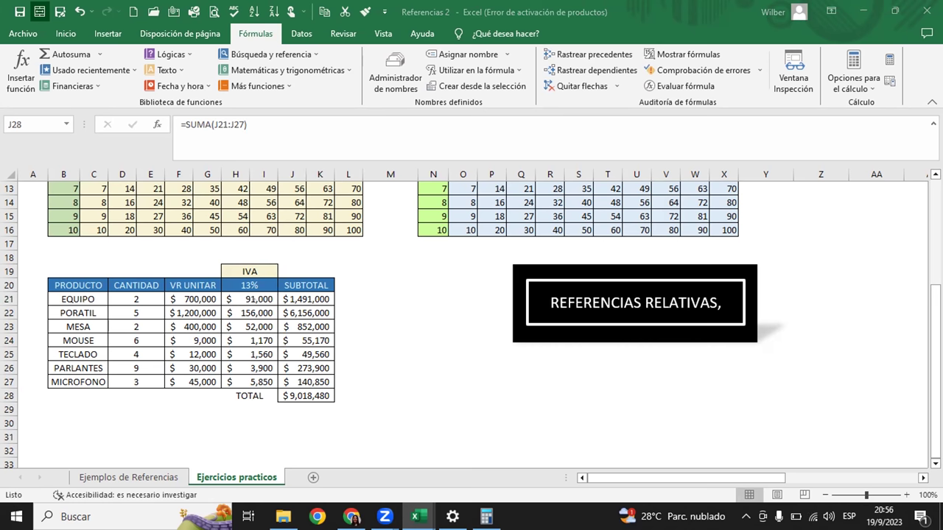
{"action": "left_click", "coordinate": [253, 292]}
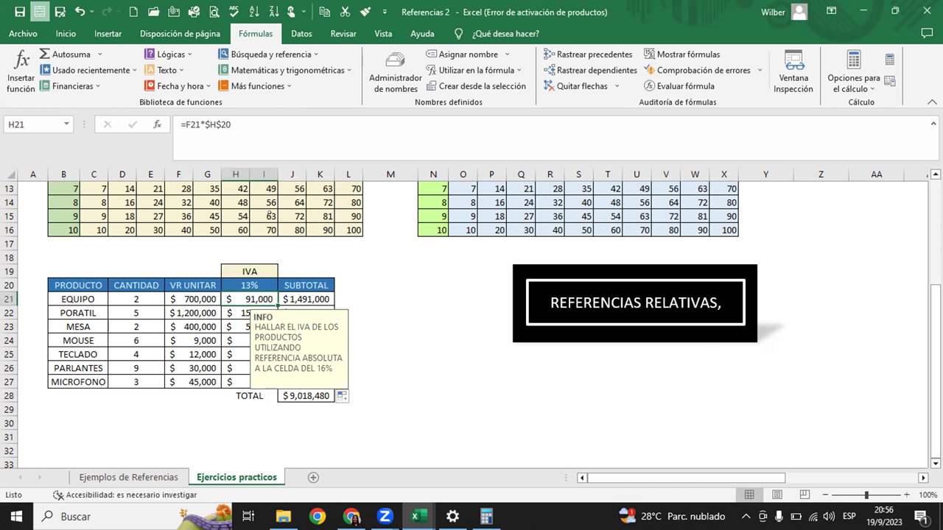
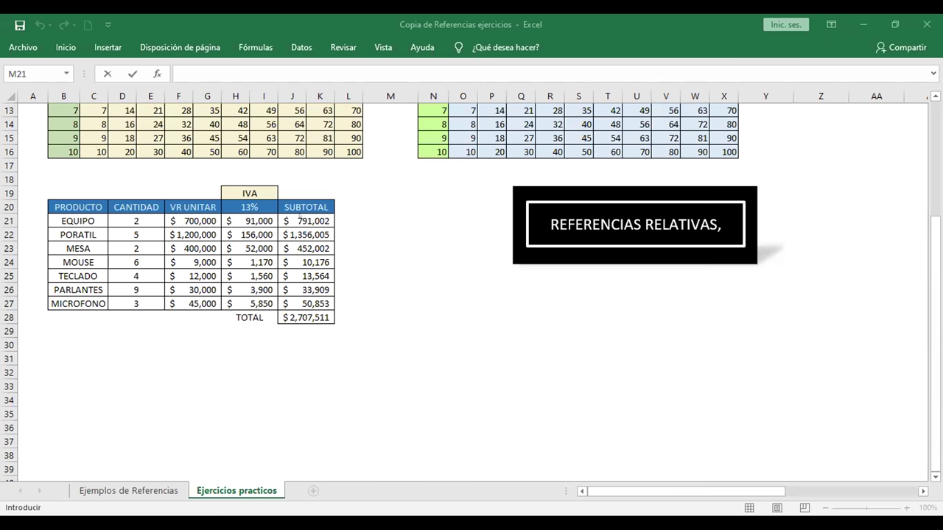
Rewrite EQUIPO's IVA formula in H21 as =$F$21*0.13, still giving $91,000.
{"action": "left_click", "coordinate": [245, 215]}
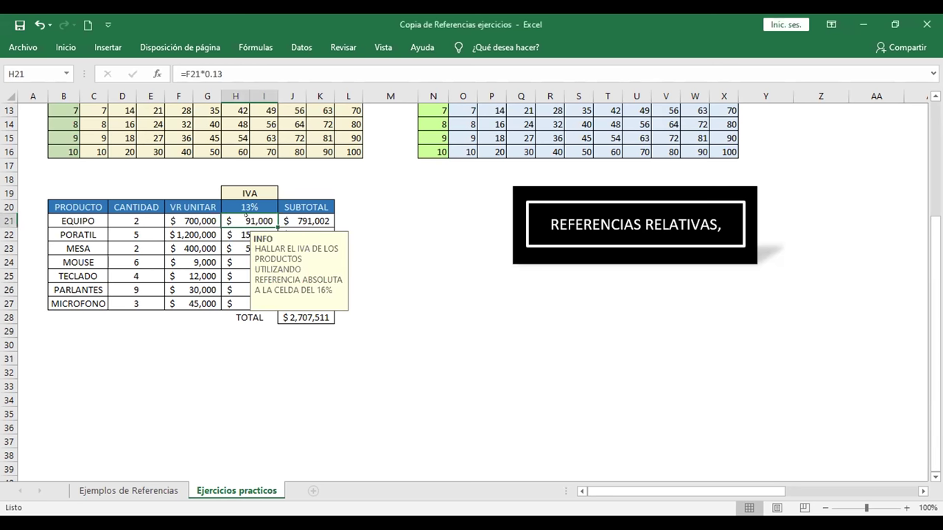
{"action": "double_click", "coordinate": [245, 215]}
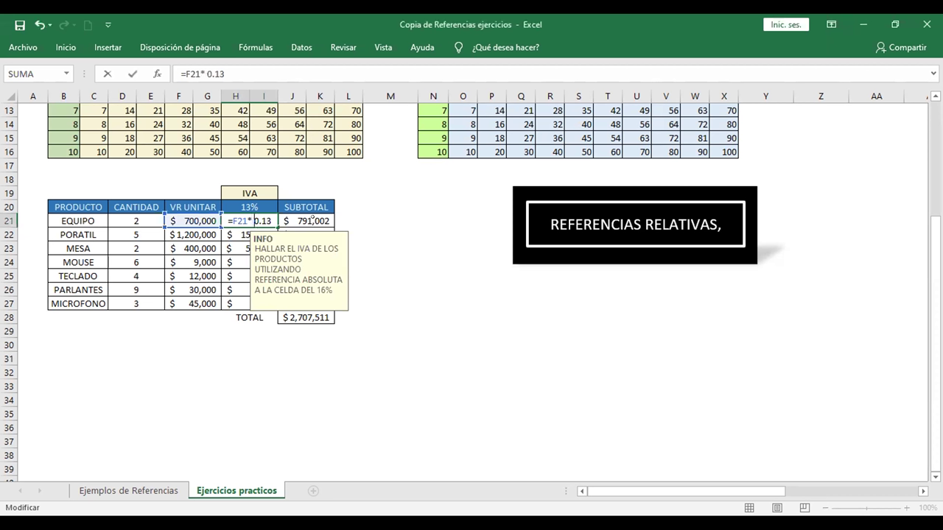
{"action": "key", "text": "BackSpace"}
{"action": "key", "text": "BackSpace"}
{"action": "key", "text": "BackSpace"}
{"action": "key", "text": "BackSpace"}
{"action": "key", "text": "BackSpace"}
{"action": "key", "text": "BackSpace"}
{"action": "key", "text": "BackSpace"}
{"action": "key", "text": "BackSpace"}
{"action": "key", "text": "BackSpace"}
{"action": "key", "text": "BackSpace"}
{"action": "key", "text": "BackSpace"}
{"action": "key", "text": "BackSpace"}
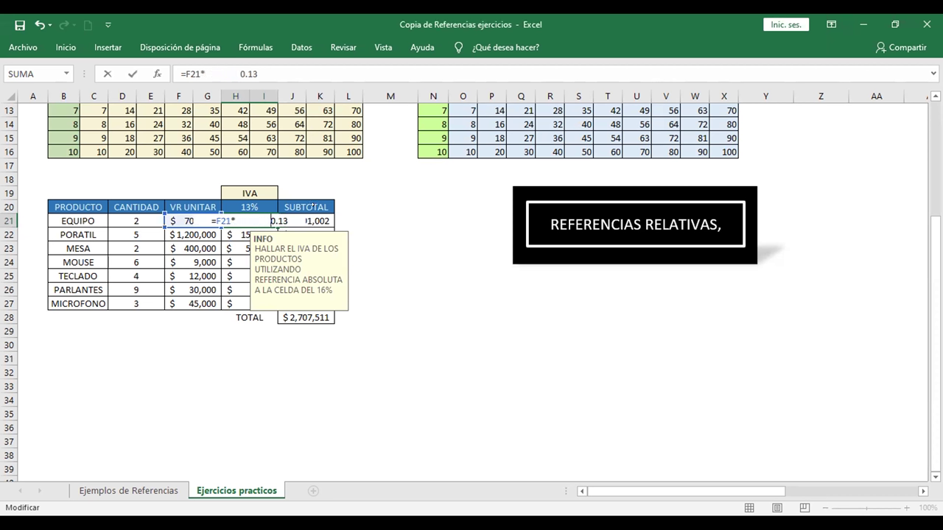
{"action": "key", "text": "BackSpace"}
{"action": "key", "text": "BackSpace"}
{"action": "key", "text": "BackSpace"}
{"action": "key", "text": "BackSpace"}
{"action": "key", "text": "BackSpace"}
{"action": "key", "text": "BackSpace"}
{"action": "key", "text": "BackSpace"}
{"action": "key", "text": "BackSpace"}
{"action": "key", "text": "BackSpace"}
{"action": "key", "text": "BackSpace"}
{"action": "key", "text": "BackSpace"}
{"action": "key", "text": "BackSpace"}
{"action": "key", "text": "BackSpace"}
{"action": "key", "text": "BackSpace"}
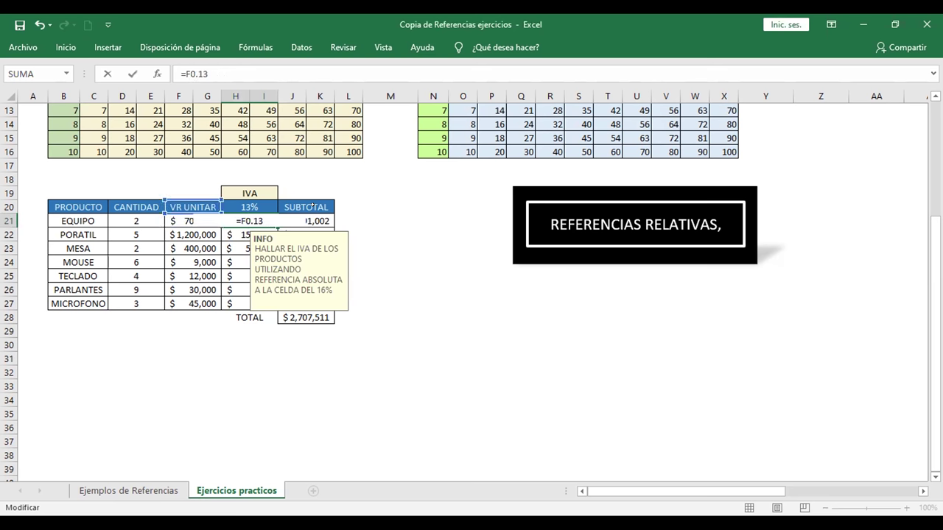
{"action": "key", "text": "BackSpace"}
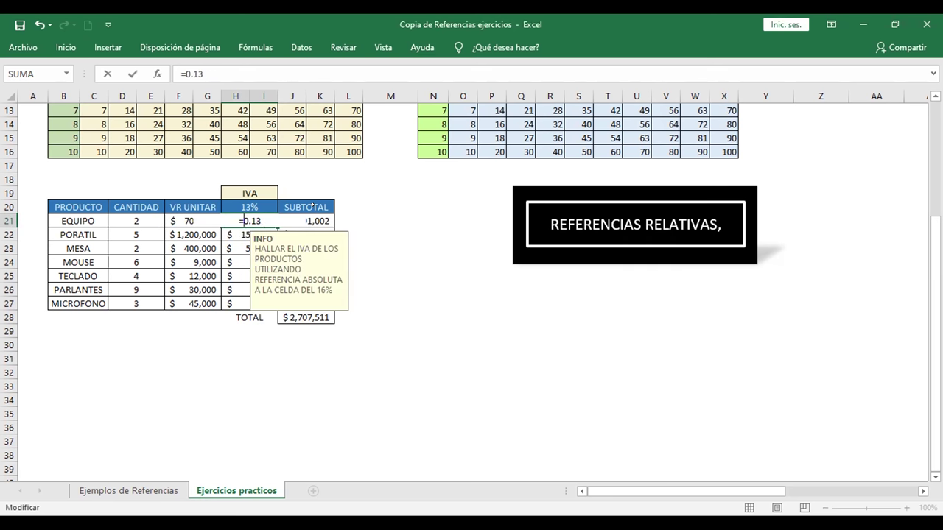
{"action": "type", "text": "f21"}
{"action": "key", "text": "BackSpace"}
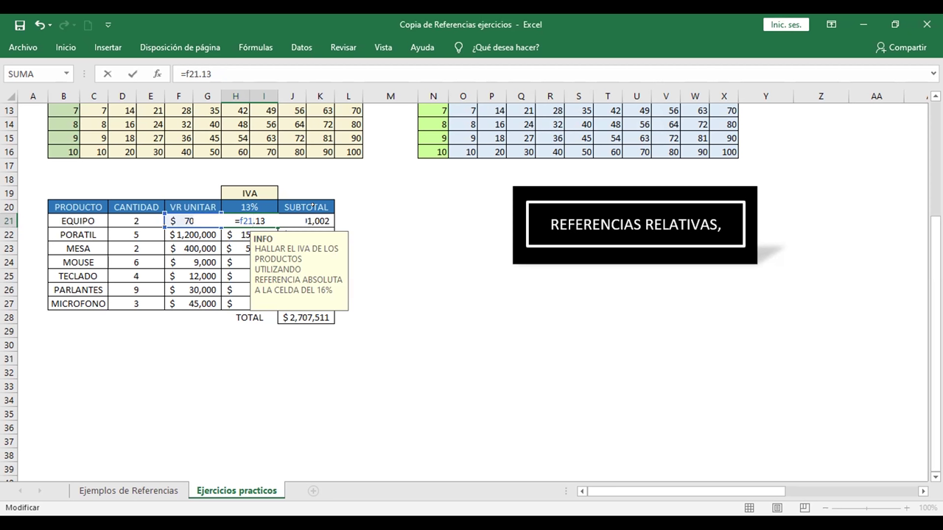
{"action": "key", "text": "Right"}
{"action": "key", "text": "Right"}
{"action": "key", "text": "BackSpace"}
{"action": "key", "text": "BackSpace"}
{"action": "key", "text": "BackSpace"}
{"action": "key", "text": "F4"}
{"action": "type", "text": "*"}
{"action": "type", "text": "0.13"}
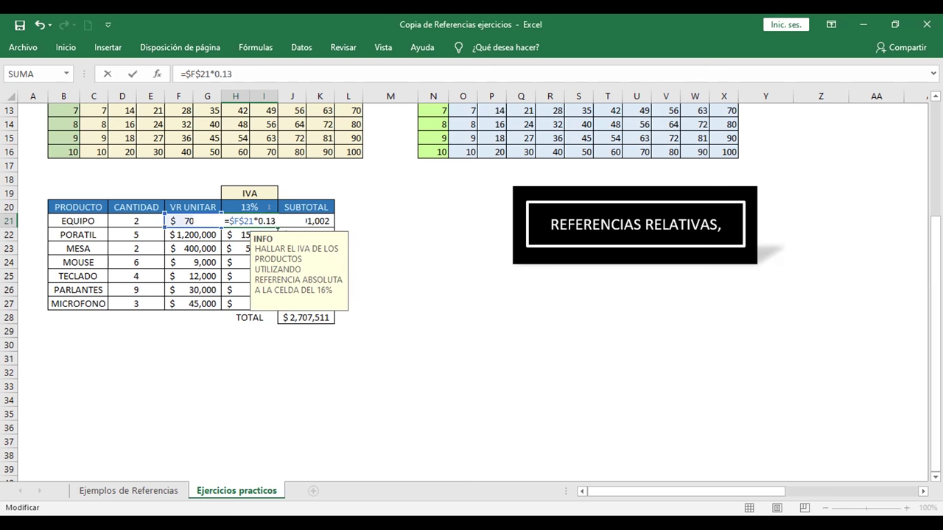
{"action": "key", "text": "Return"}
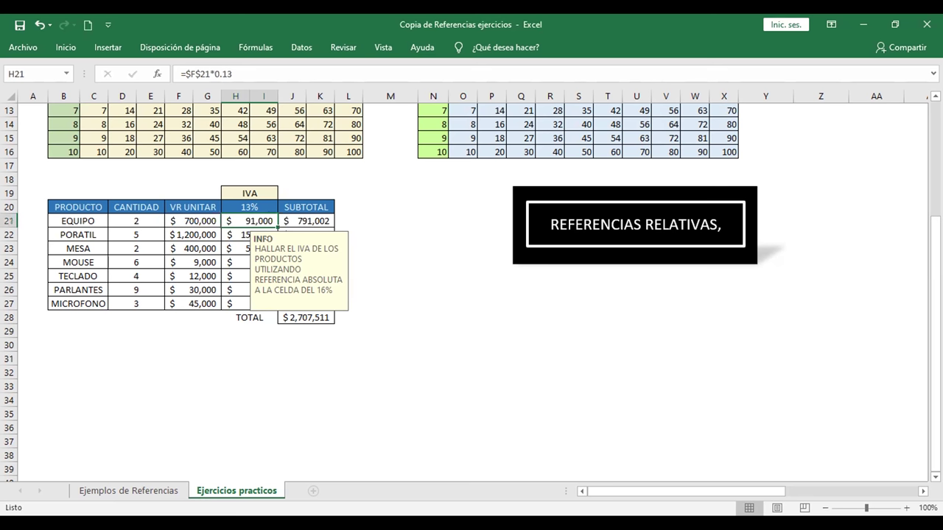
{"action": "key", "text": "F2"}
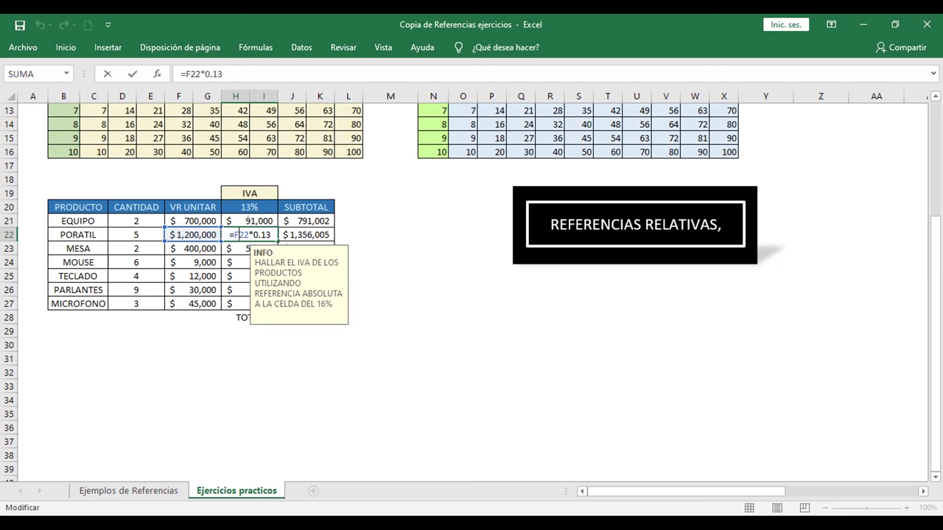
{"action": "type", "text": "n"}
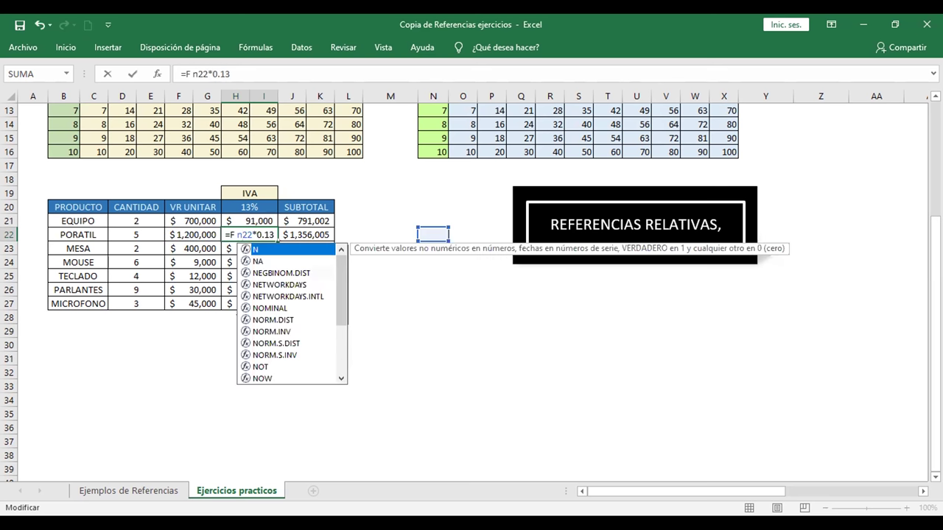
{"action": "key", "text": "Escape"}
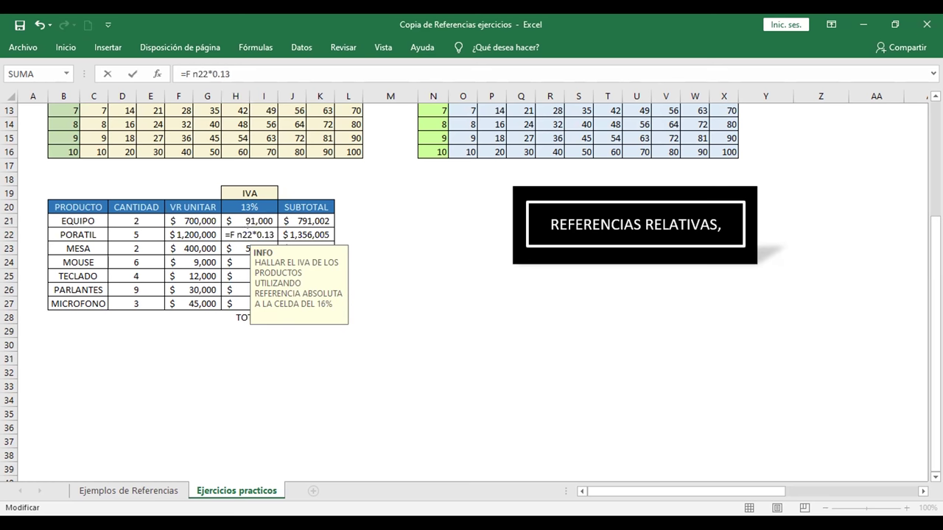
{"action": "key", "text": "BackSpace"}
{"action": "type", "text": "n"}
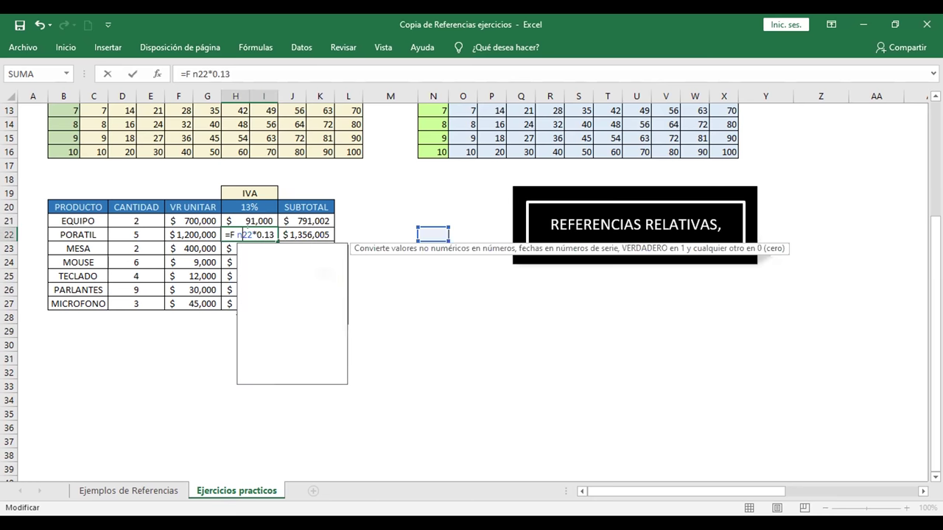
{"action": "key", "text": "BackSpace"}
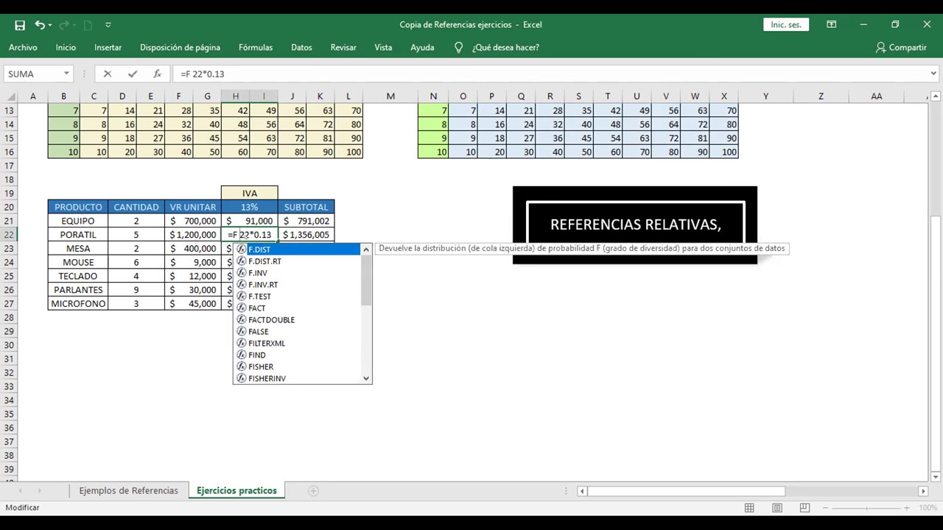
{"action": "key", "text": "Escape"}
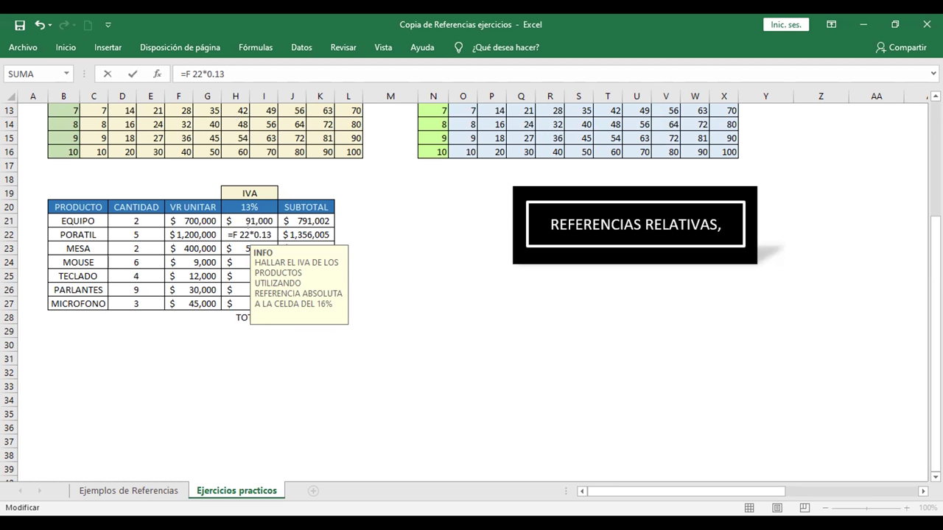
{"action": "key", "text": "ctrl+Return"}
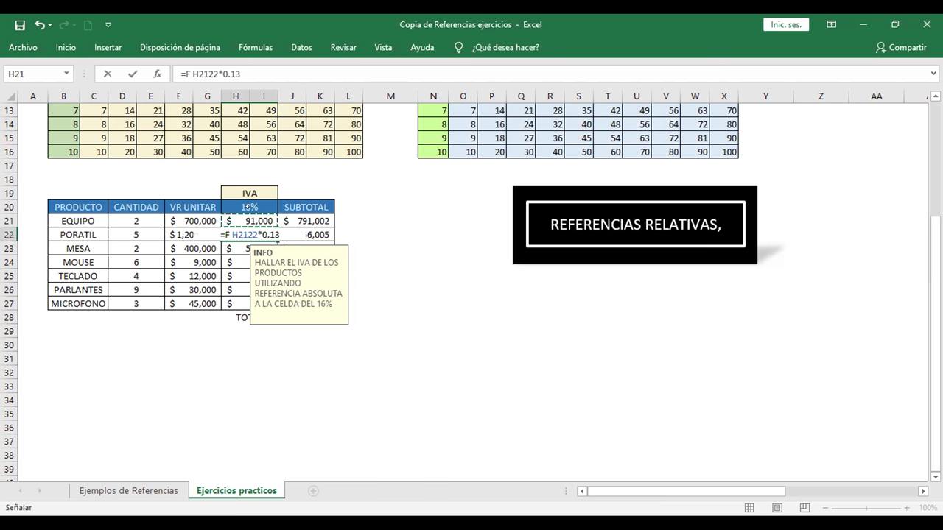
Change H21's formula to multiply F21 by the absolute 13% rate $H$20.
{"action": "left_click", "coordinate": [246, 216]}
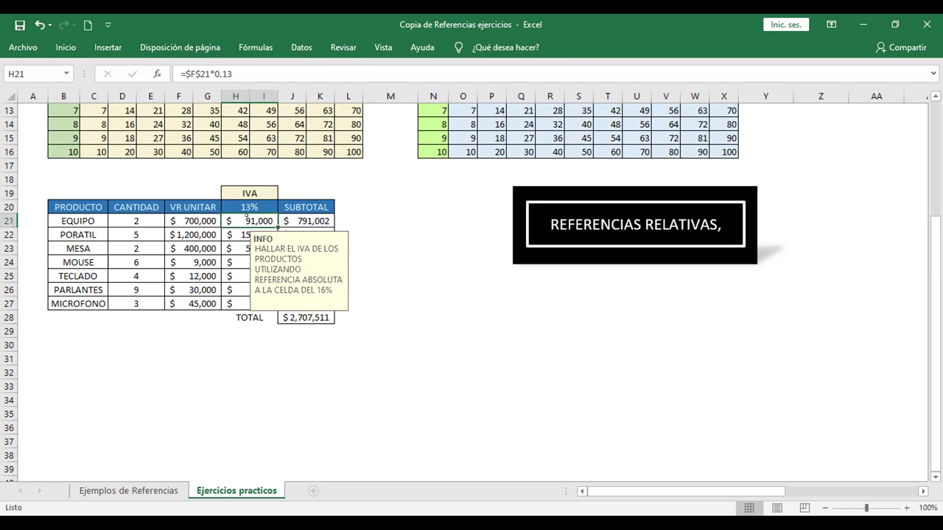
{"action": "double_click", "coordinate": [253, 220]}
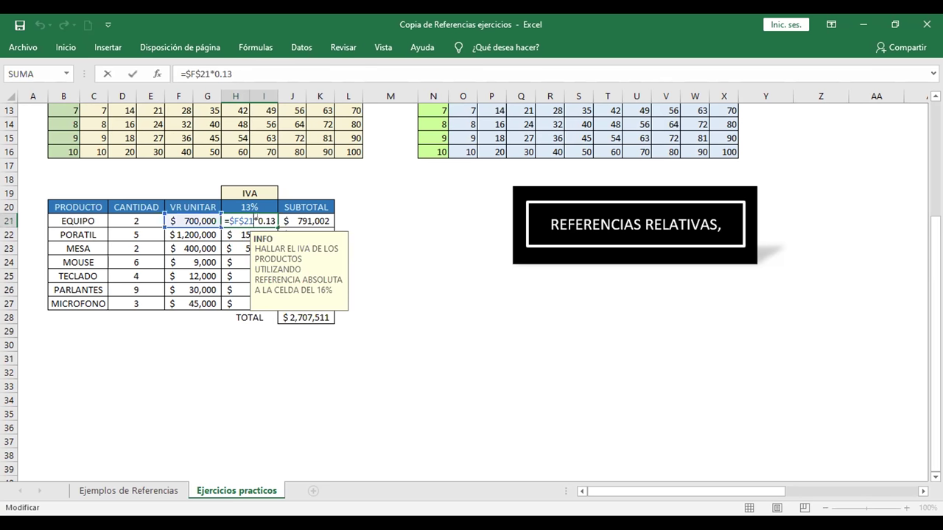
{"action": "key", "text": "F4"}
{"action": "key", "text": "F4"}
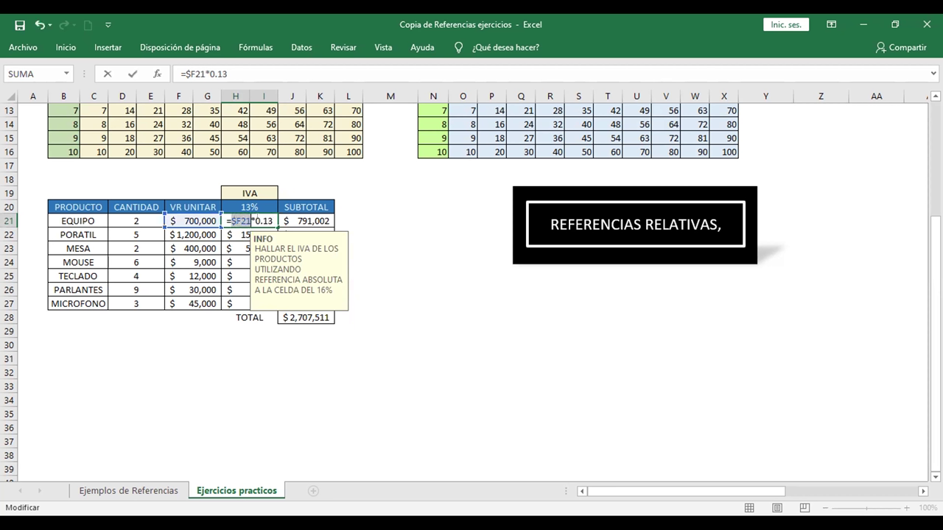
{"action": "key", "text": "F4"}
{"action": "key", "text": "shift+End"}
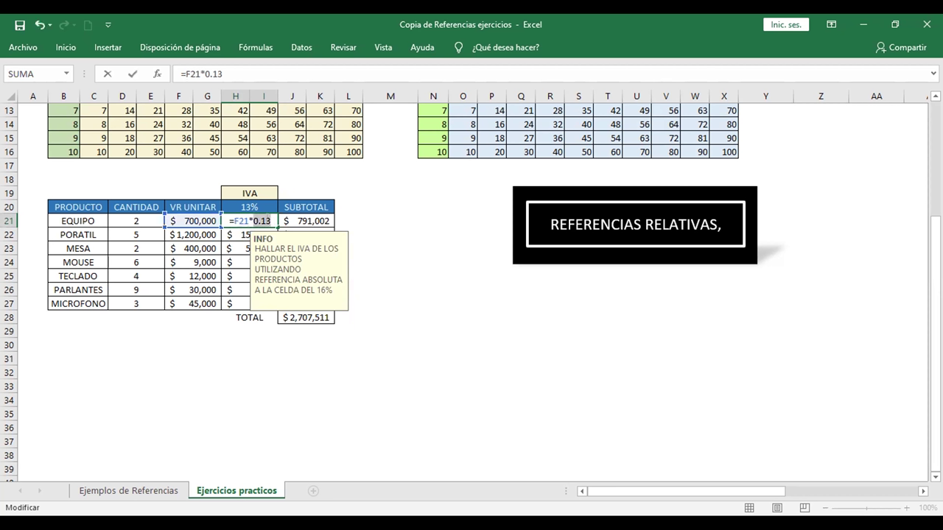
{"action": "key", "text": "BackSpace"}
{"action": "key", "text": "BackSpace"}
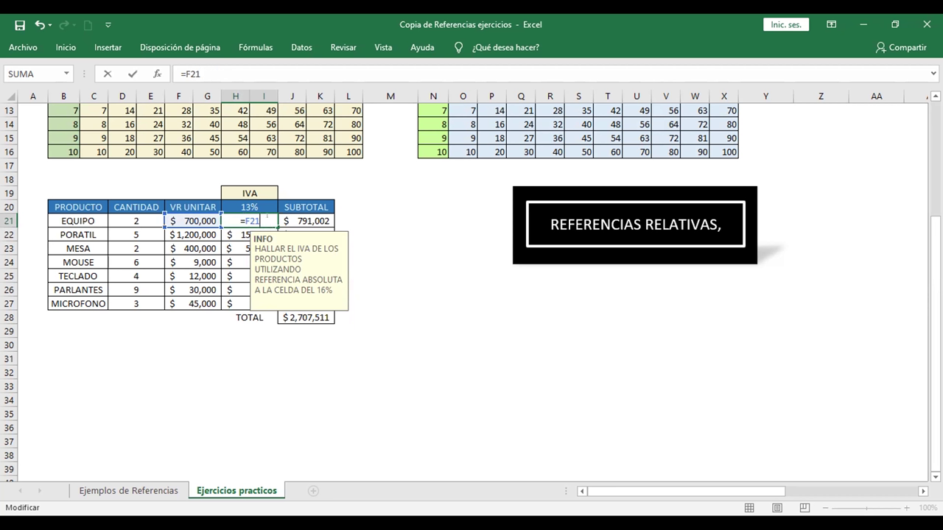
{"action": "type", "text": "*"}
{"action": "left_click", "coordinate": [245, 207]}
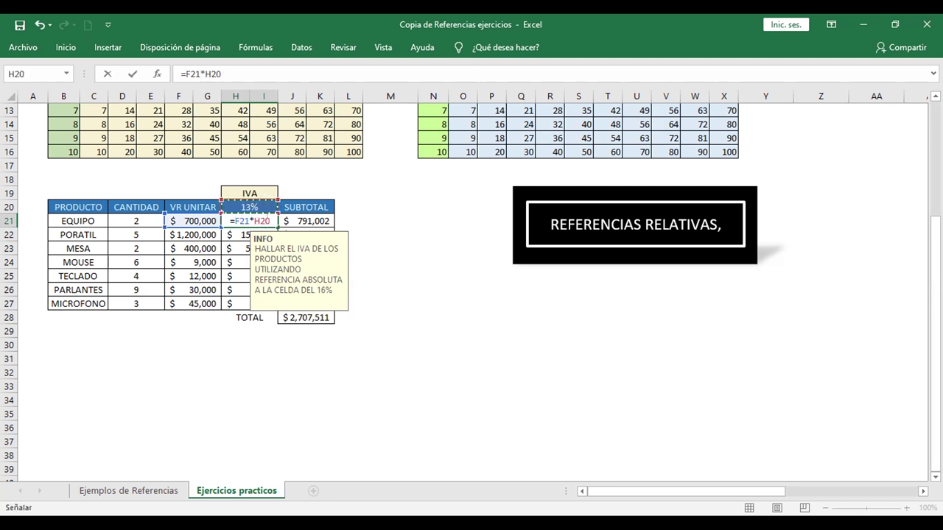
{"action": "key", "text": "F4"}
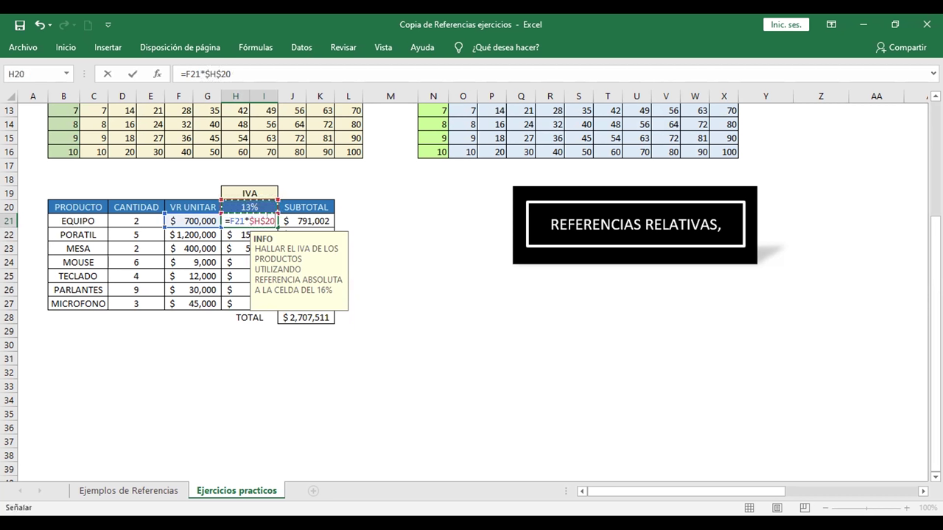
{"action": "key", "text": "Return"}
Fill the H21 IVA formula down to H27 and review H21's references.
{"action": "left_click", "coordinate": [258, 215]}
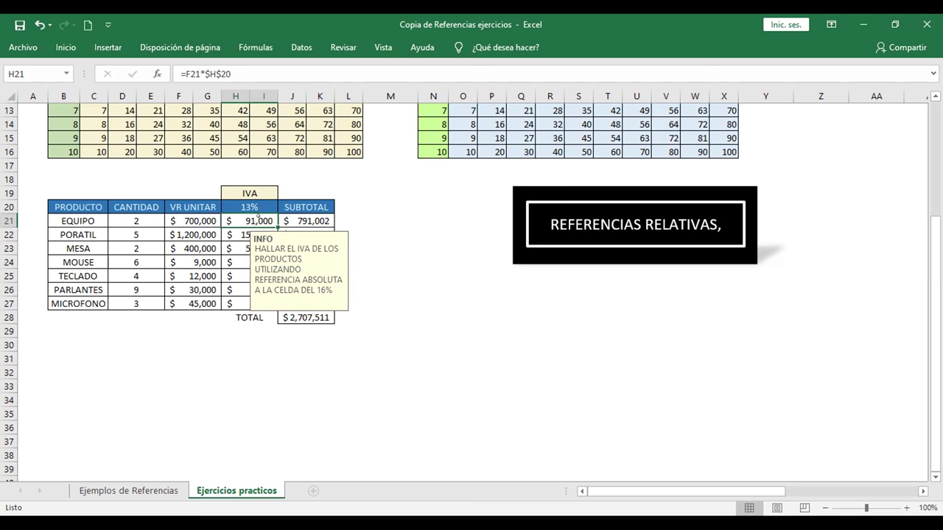
{"action": "mouse_move", "coordinate": [277, 227]}
{"action": "left_mouse_down"}
{"action": "mouse_move", "coordinate": [257, 290]}
{"action": "mouse_move", "coordinate": [266, 304]}
{"action": "left_mouse_up"}
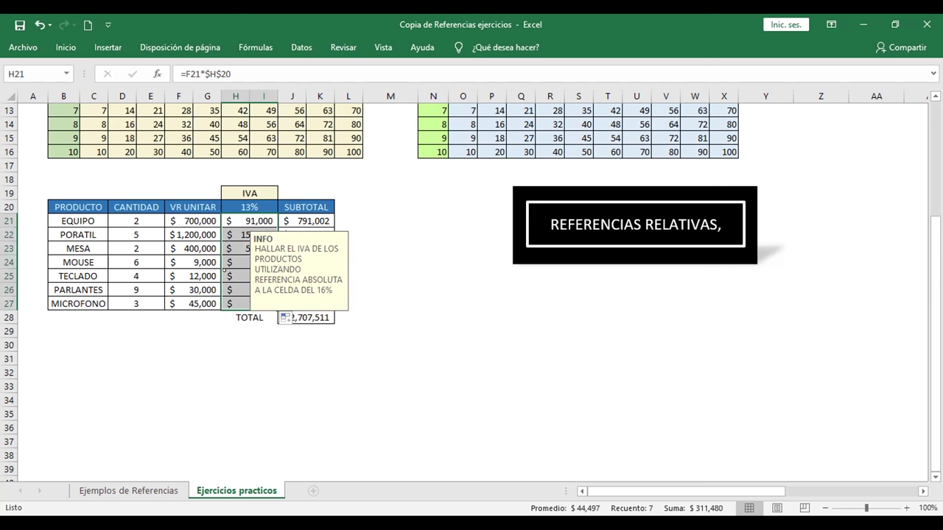
{"action": "left_click", "coordinate": [250, 303]}
{"action": "double_click", "coordinate": [254, 221]}
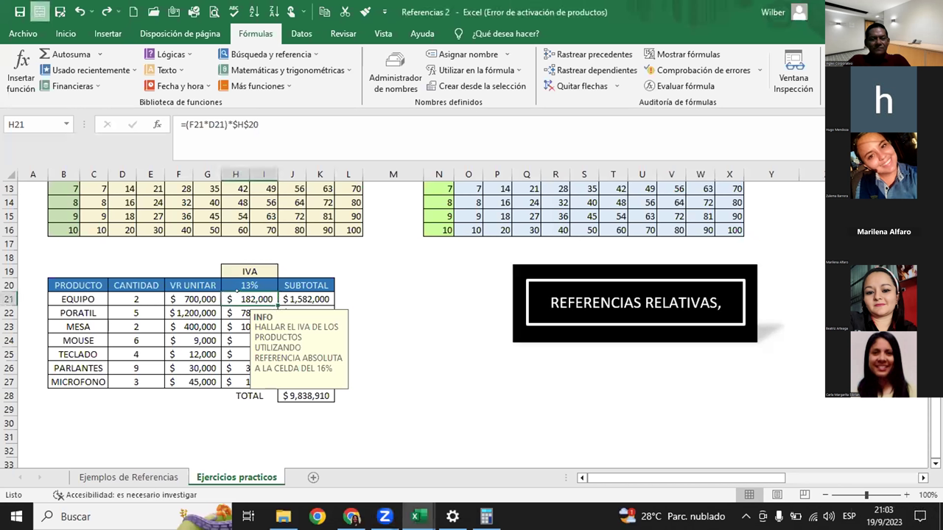
Rebuild H21 as =(F21*D21)*$H$20 so EQUIPO's IVA becomes $182,000.
{"action": "key", "text": "shift+Left"}
{"action": "key", "text": "shift+Left"}
{"action": "key", "text": "shift+Left"}
{"action": "key", "text": "shift+Left"}
{"action": "key", "text": "shift+Left"}
{"action": "key", "text": "shift+Left"}
{"action": "key", "text": "shift+Right"}
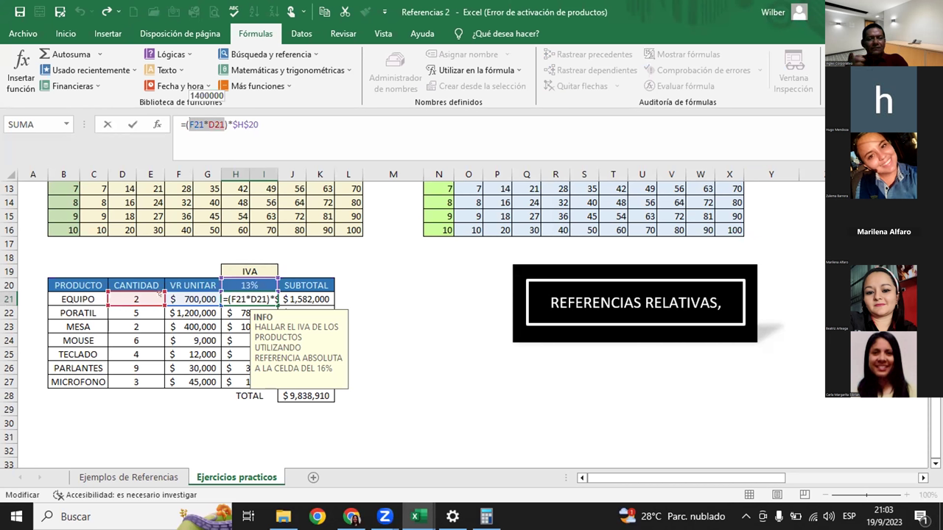
{"action": "double_click", "coordinate": [238, 299]}
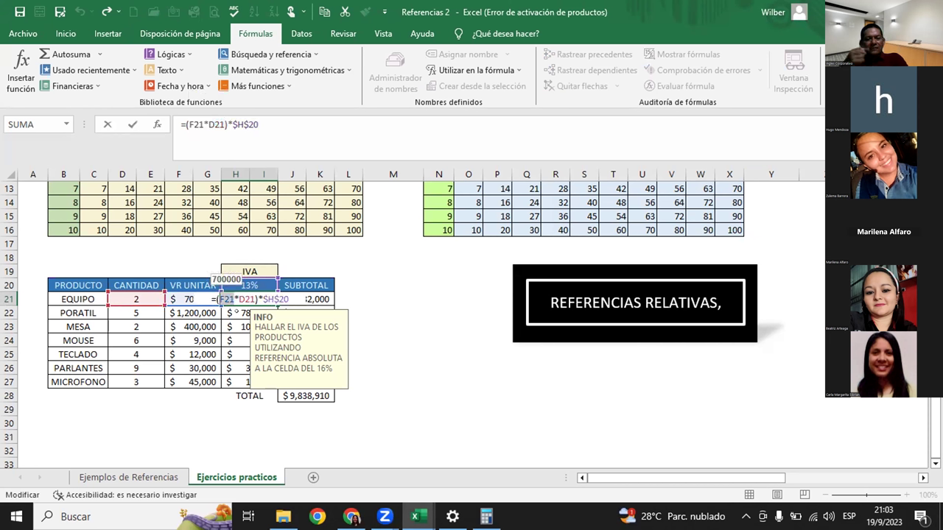
{"action": "key", "text": "BackSpace"}
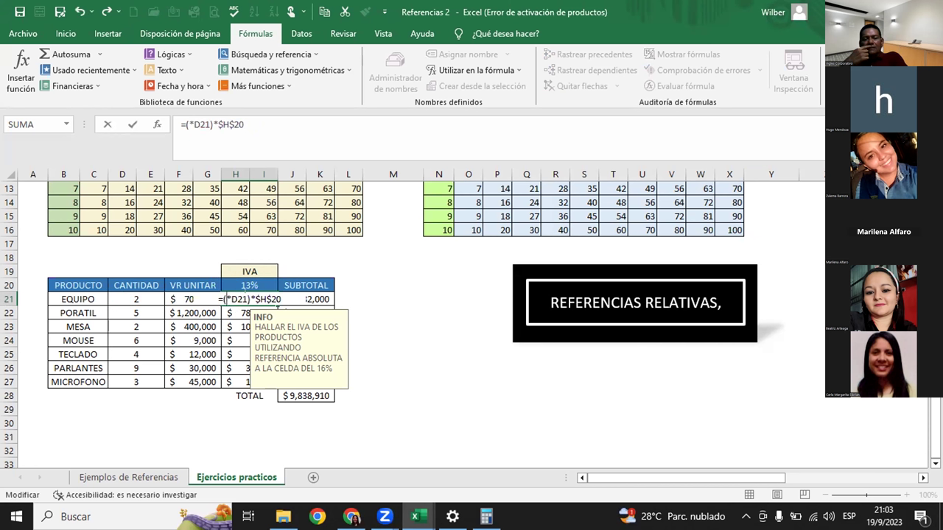
{"action": "left_click_drag", "start_coordinate": [247, 299], "coordinate": [230, 299]}
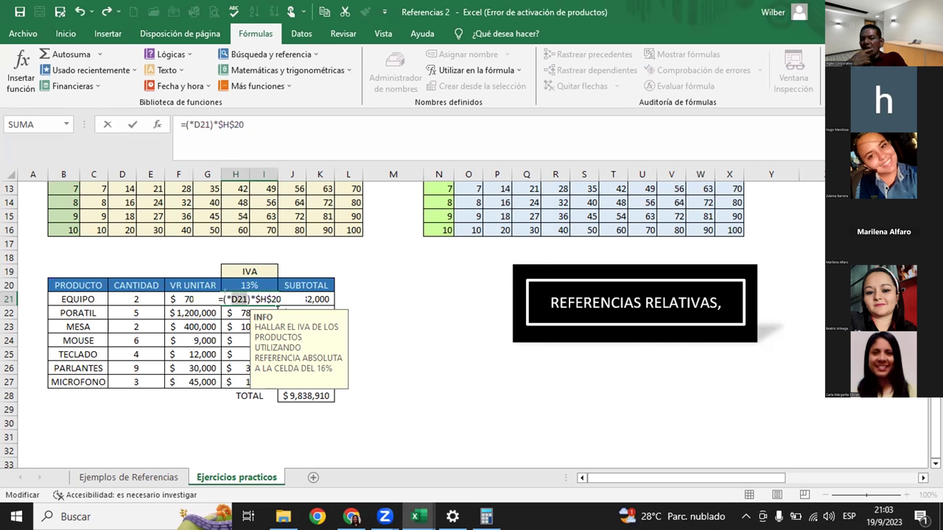
{"action": "key", "text": "BackSpace"}
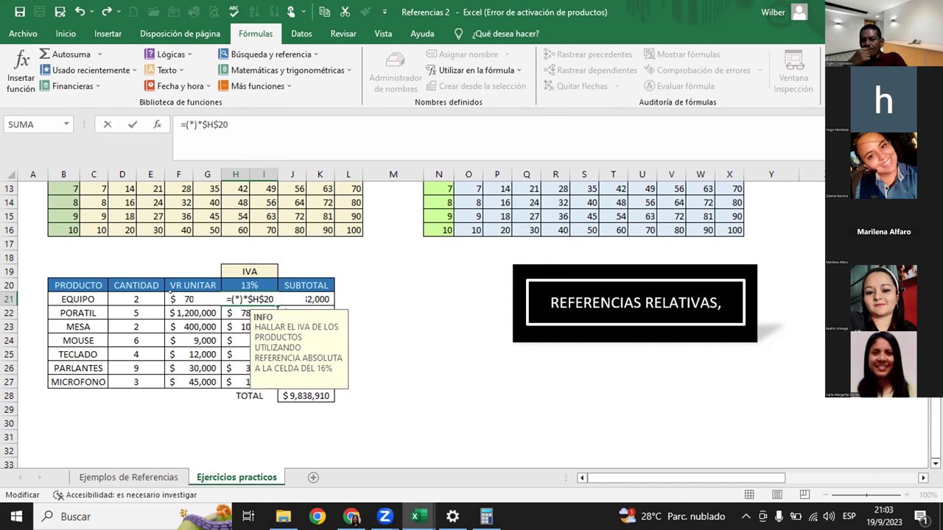
{"action": "left_click", "coordinate": [179, 301]}
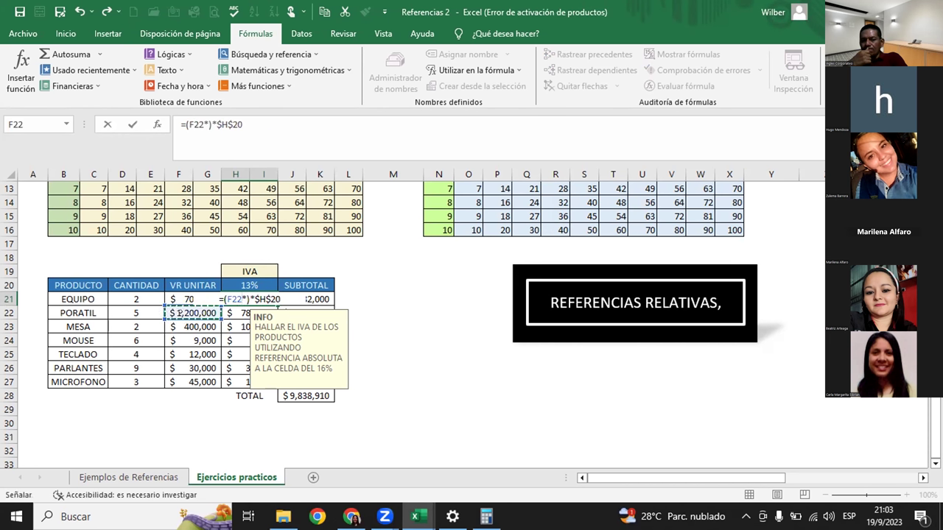
{"action": "key", "text": "F2"}
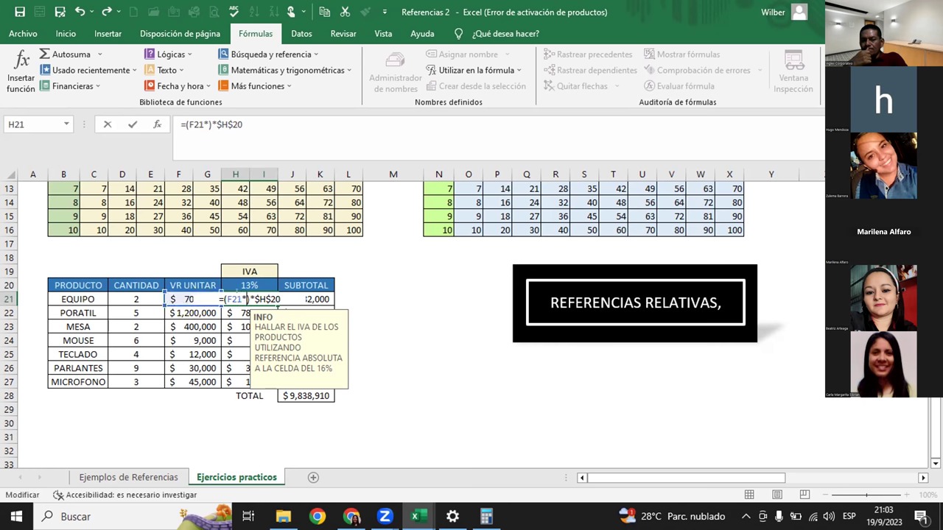
{"action": "left_click", "coordinate": [137, 299]}
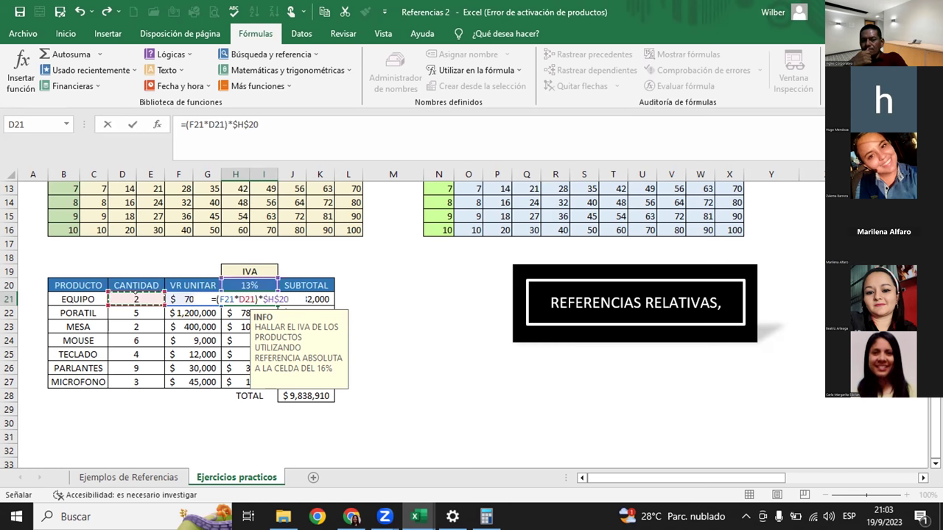
{"action": "key", "text": "Return"}
{"action": "left_click", "coordinate": [393, 298]}
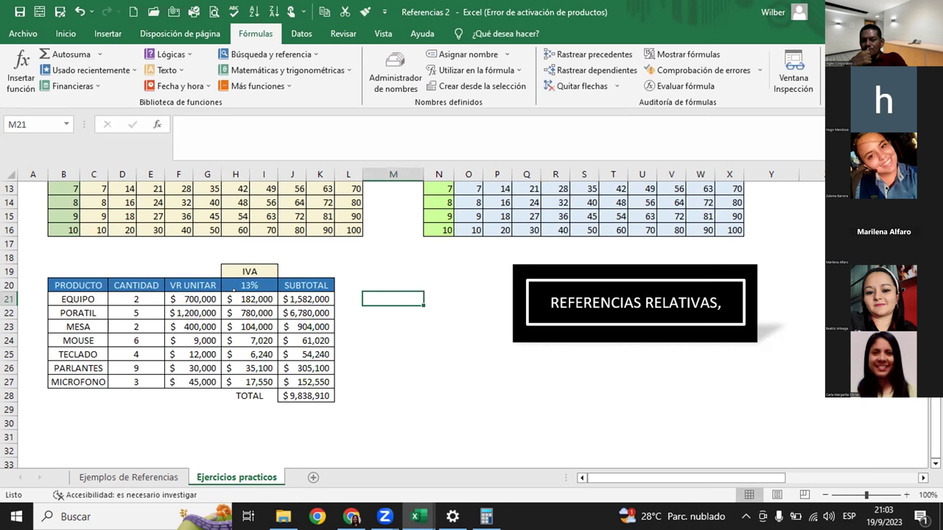
Fill the corrected H21 IVA formula down through H27 for MICROFONO.
{"action": "left_click", "coordinate": [256, 301]}
{"action": "left_click_drag", "start_coordinate": [278, 306], "coordinate": [255, 380]}
{"action": "left_click", "coordinate": [393, 298]}
Check the EQUIPO subtotal and IVA formulas and the TOTAL =SUMA(J21:J27) of $9,838,910.
{"action": "left_click", "coordinate": [325, 299]}
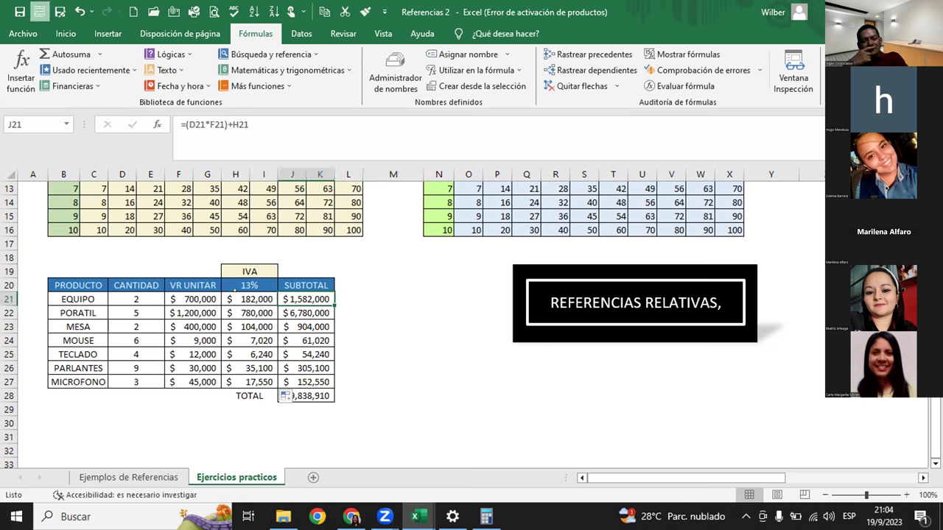
{"action": "left_click", "coordinate": [258, 299]}
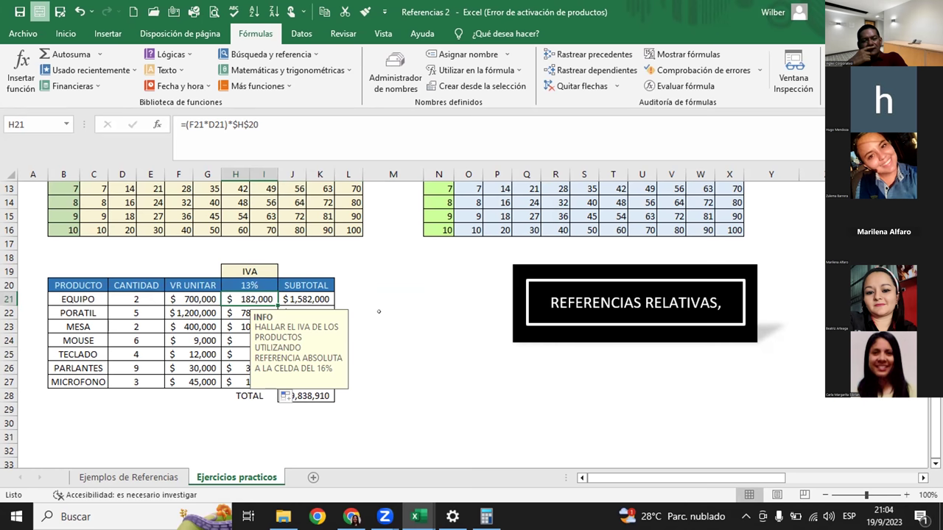
{"action": "left_click", "coordinate": [313, 392]}
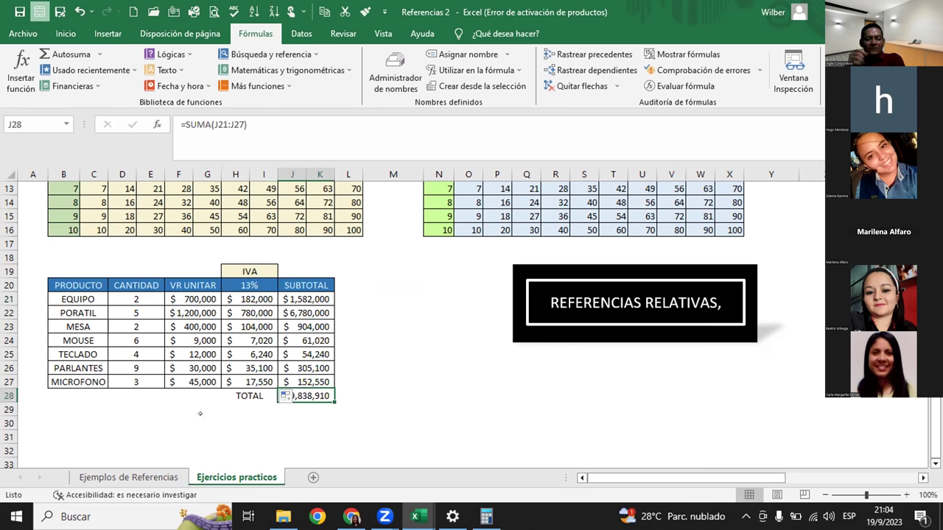
{"action": "left_click", "coordinate": [202, 420]}
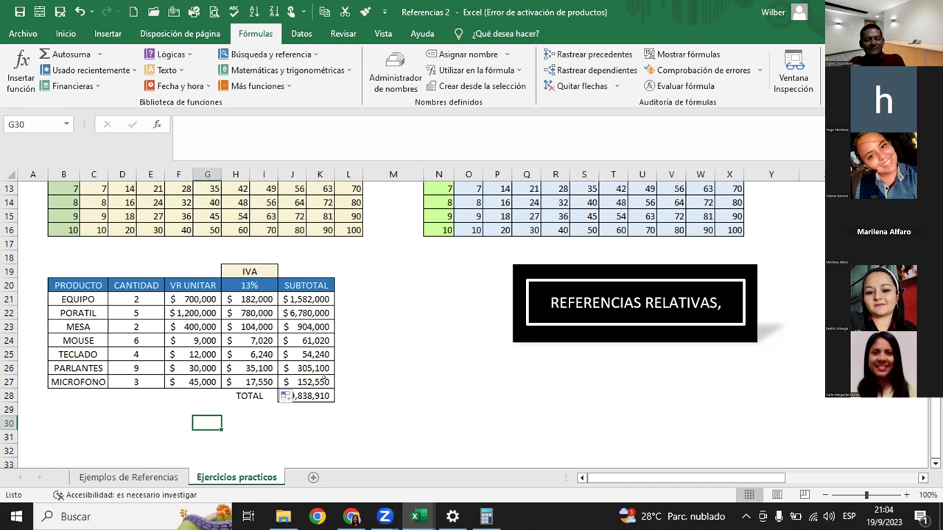
{"action": "left_click", "coordinate": [360, 393]}
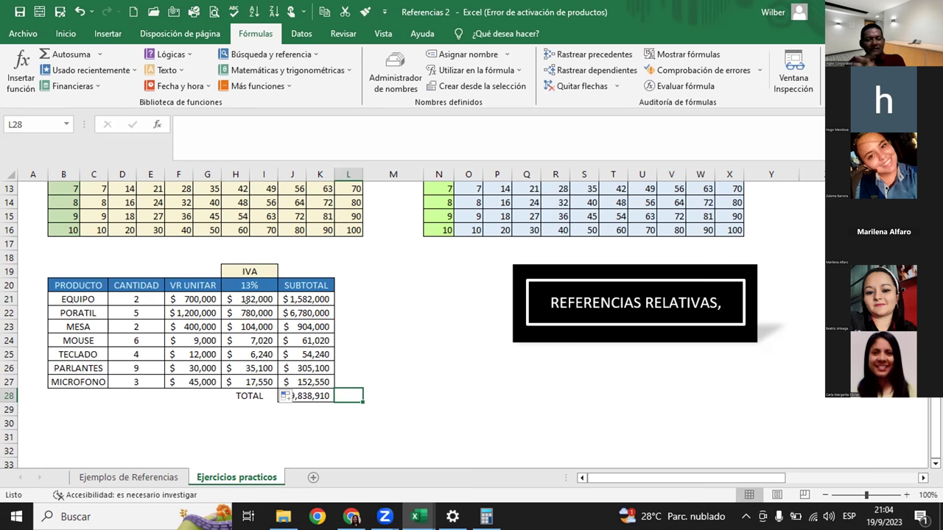
{"action": "left_click", "coordinate": [244, 299]}
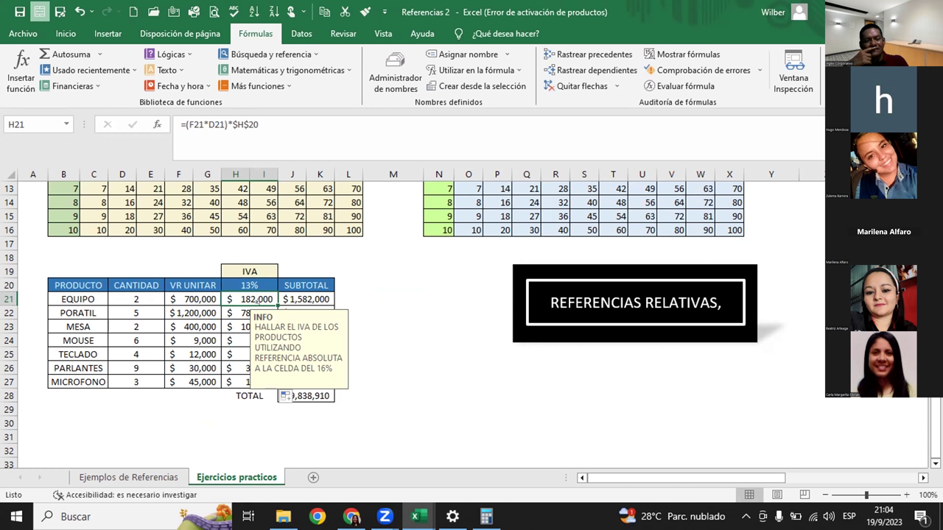
{"action": "left_click", "coordinate": [366, 296]}
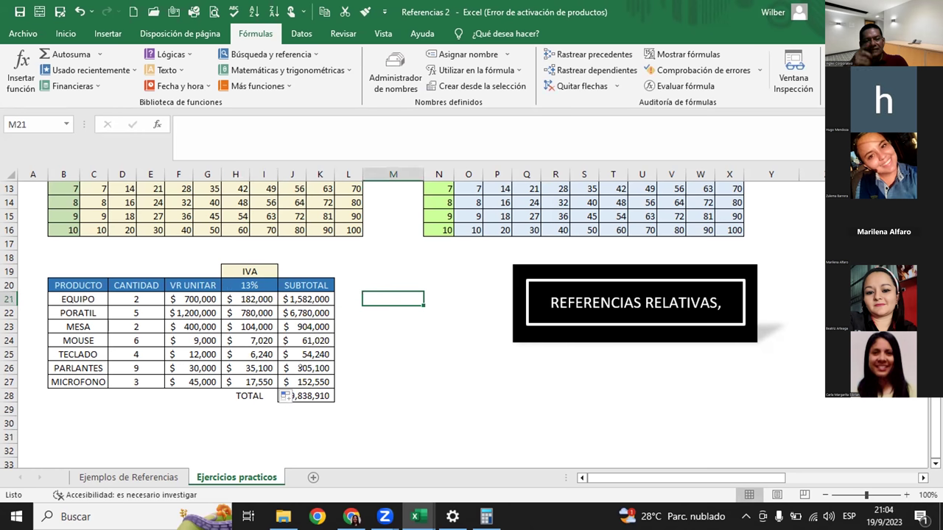
{"action": "left_click", "coordinate": [300, 392]}
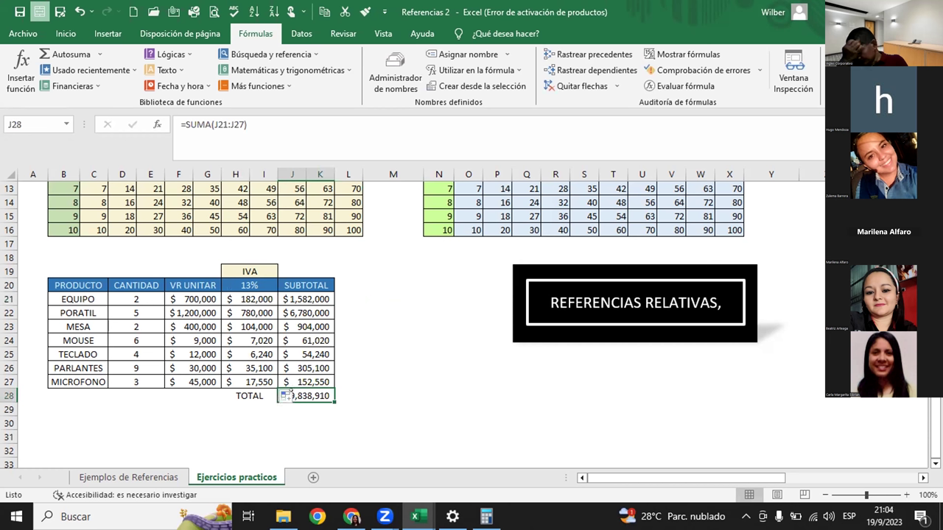
{"action": "left_click", "coordinate": [310, 422]}
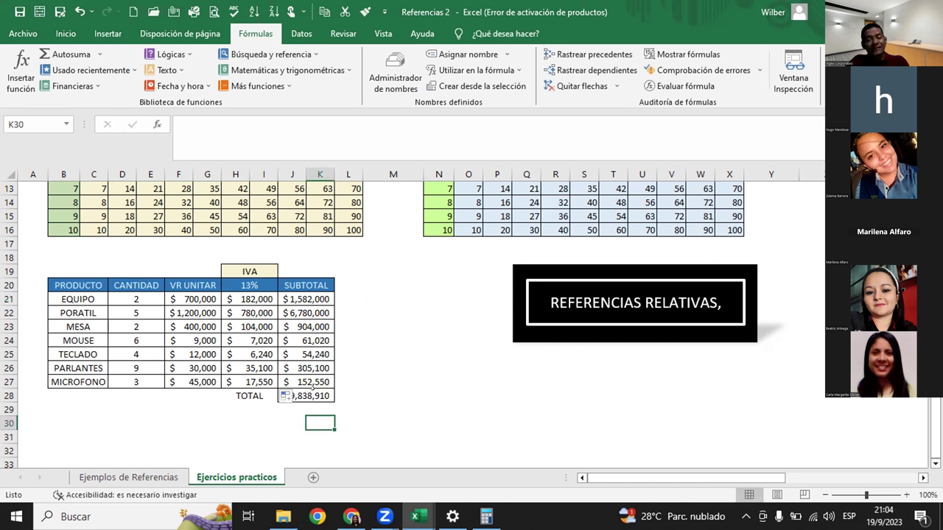
{"action": "left_click", "coordinate": [313, 392]}
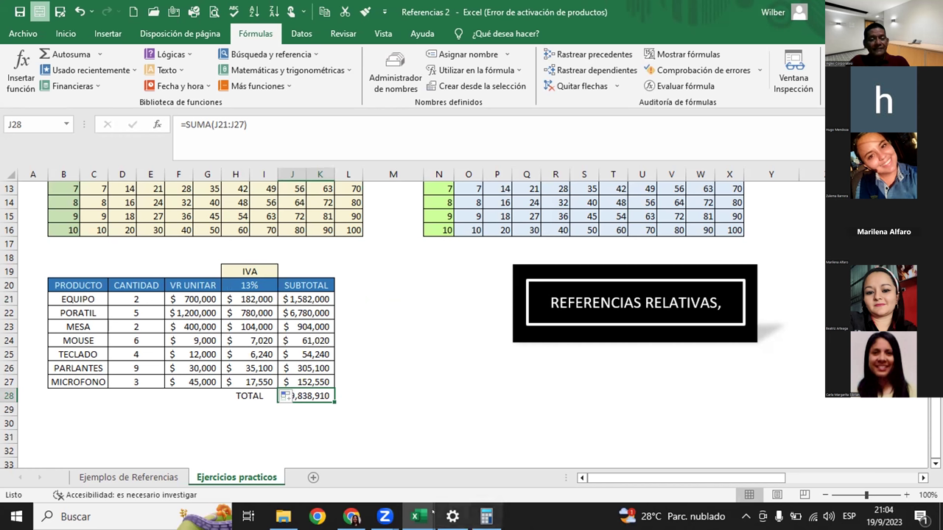
Compare EQUIPO's subtotal =(D21*F21)+H21 in J21 with its IVA formula in H21.
{"action": "left_click", "coordinate": [304, 301]}
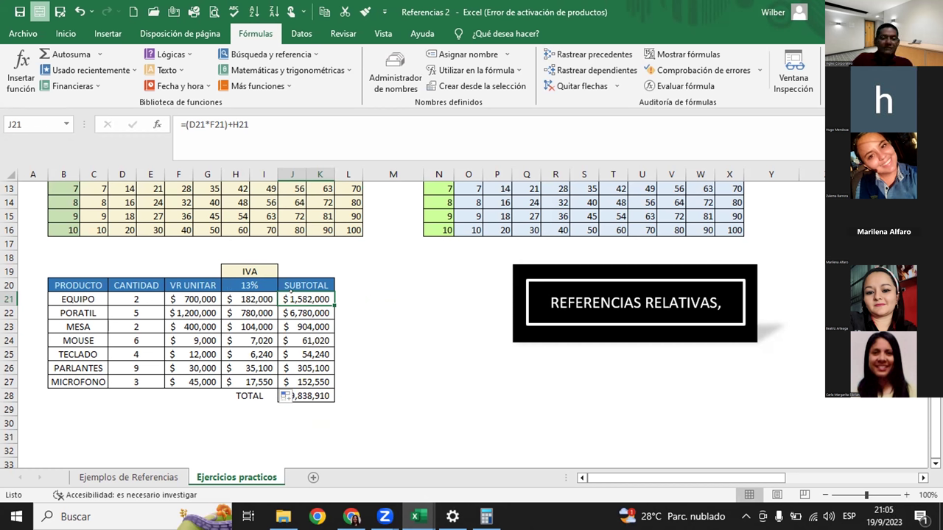
{"action": "left_click", "coordinate": [259, 293]}
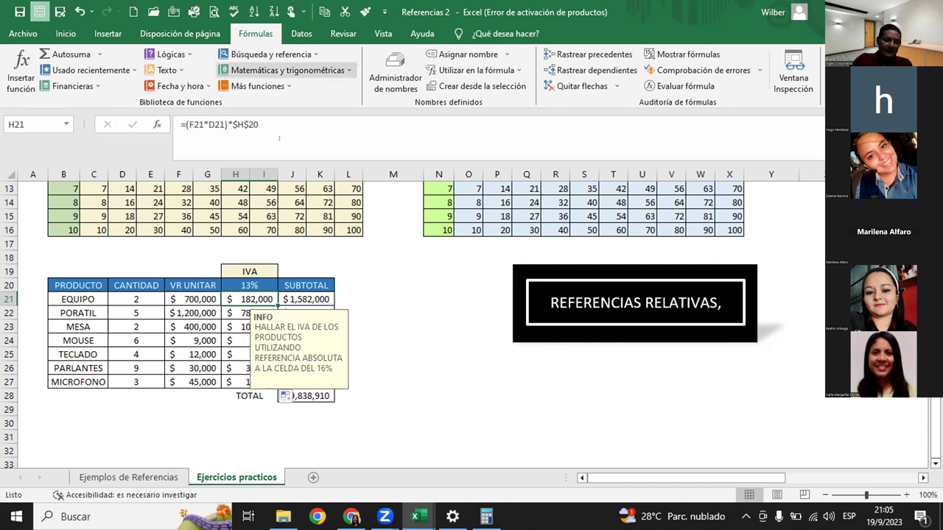
{"action": "key", "text": "Right"}
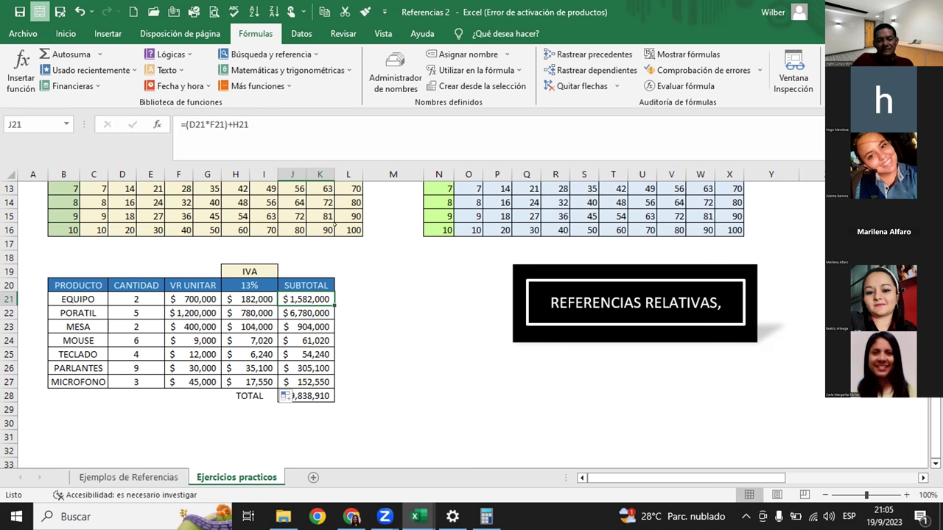
{"action": "double_click", "coordinate": [304, 298]}
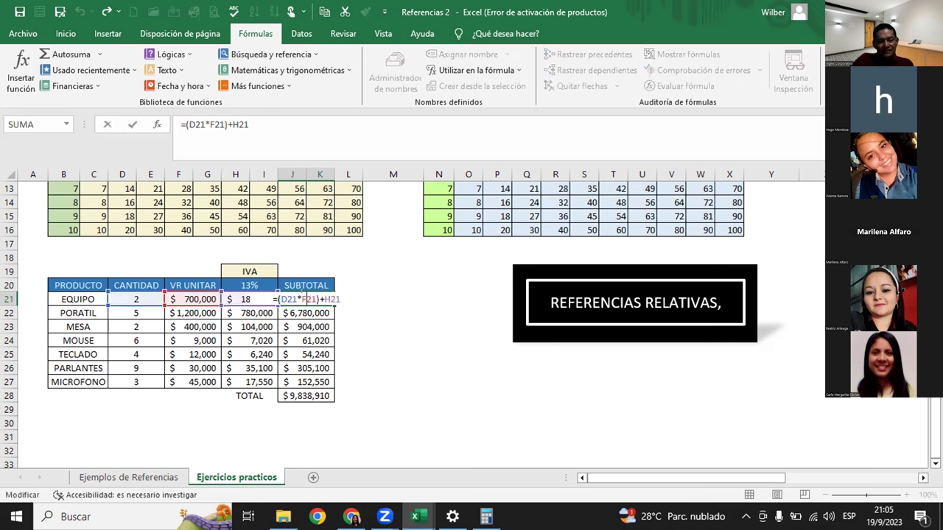
{"action": "left_click_drag", "start_coordinate": [318, 298], "coordinate": [278, 298]}
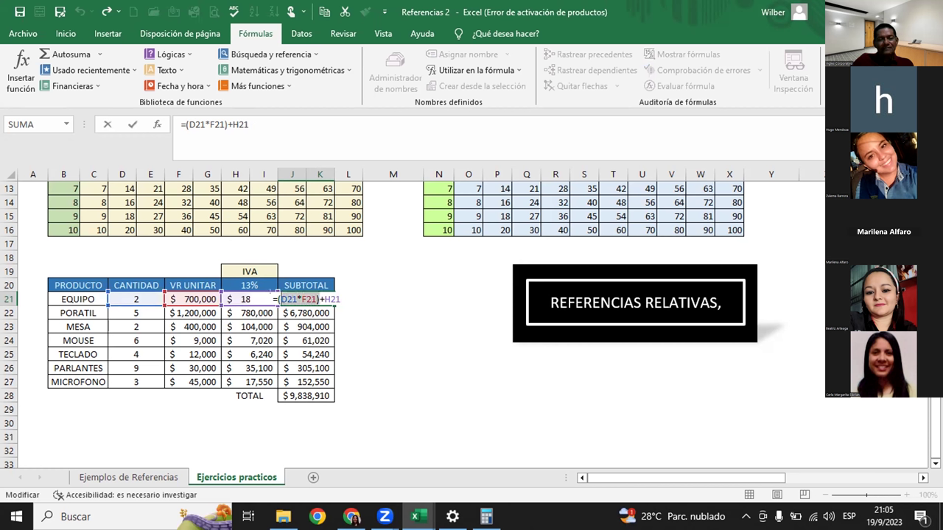
{"action": "type", "text": "("}
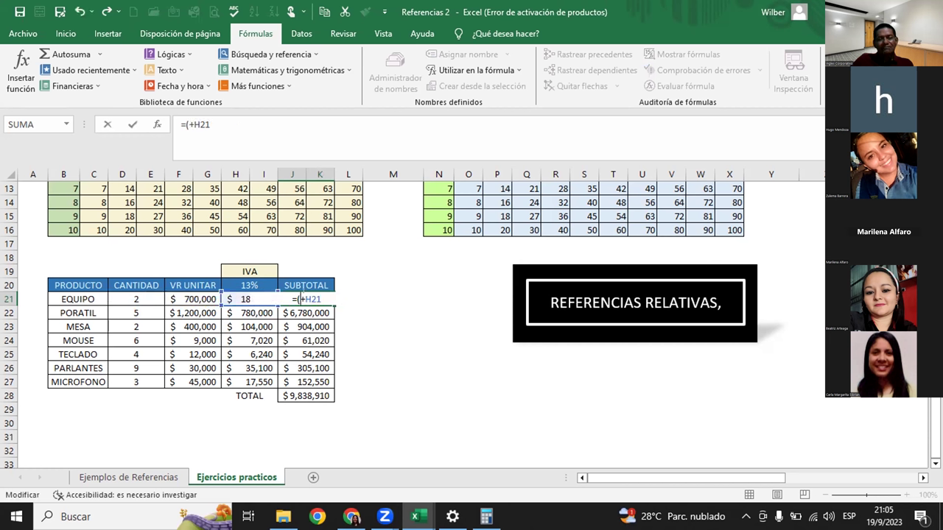
{"action": "key", "text": "BackSpace"}
{"action": "left_click_drag", "start_coordinate": [319, 299], "coordinate": [298, 300]}
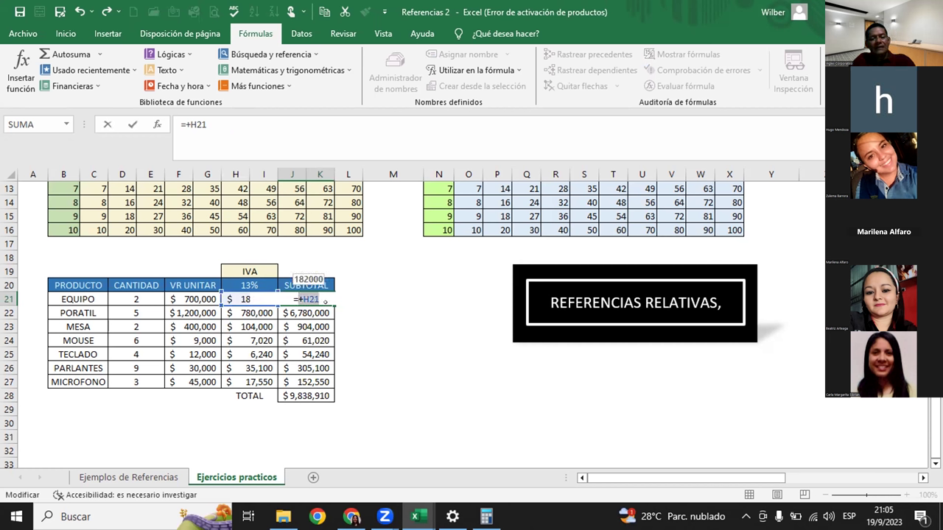
{"action": "key", "text": "Escape"}
{"action": "left_click", "coordinate": [399, 300]}
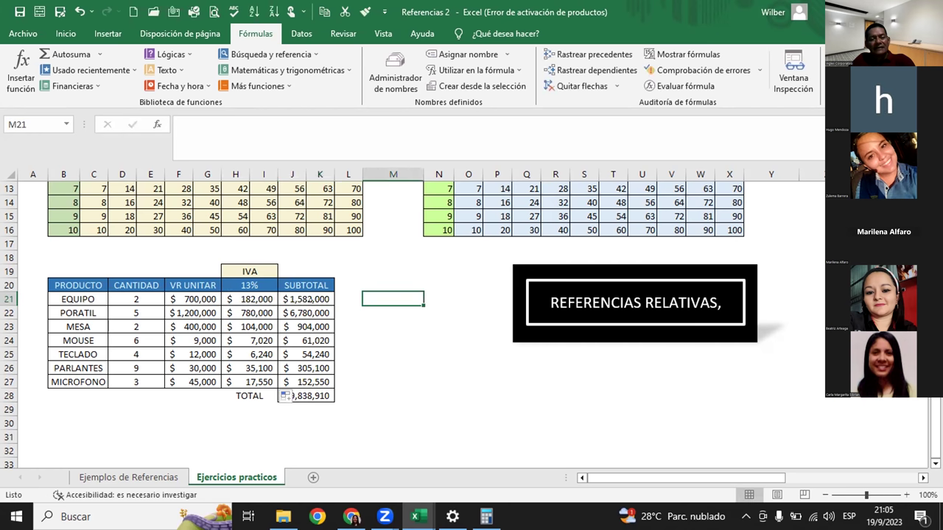
{"action": "left_click", "coordinate": [301, 295]}
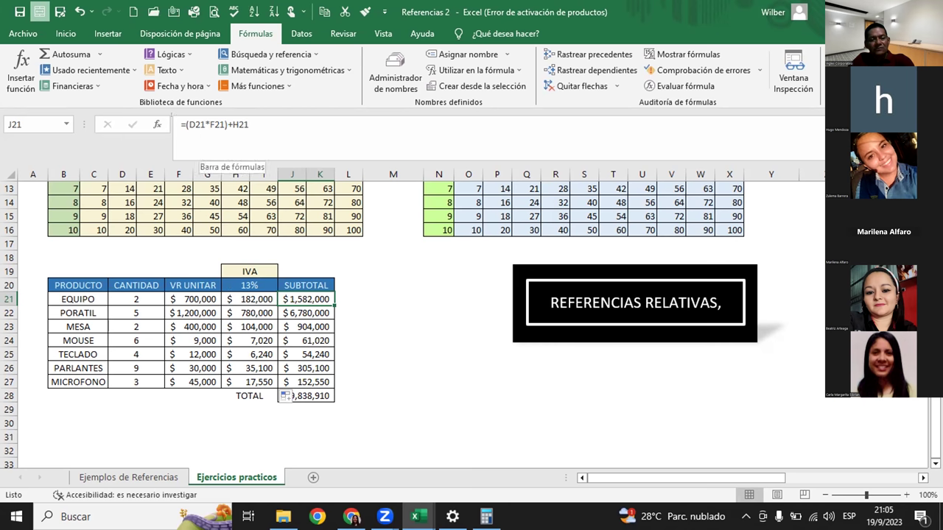
{"action": "double_click", "coordinate": [292, 294]}
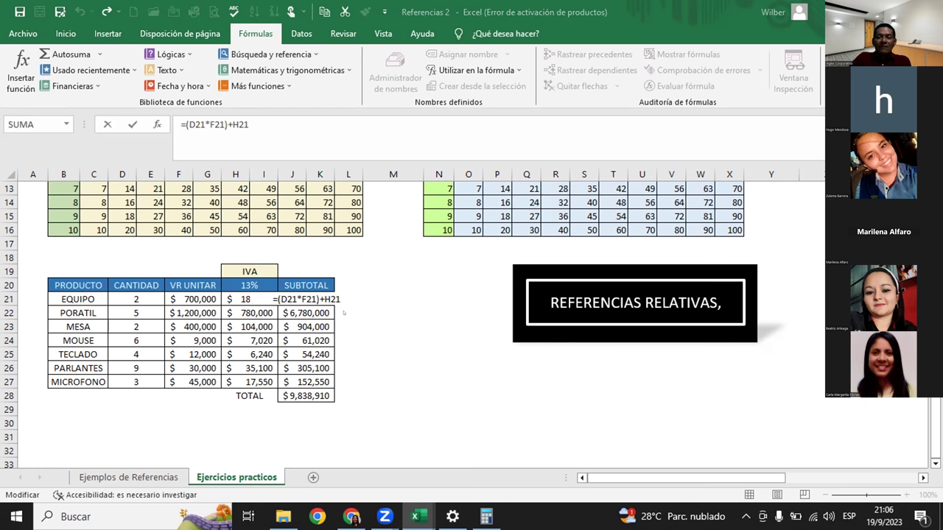
{"action": "key", "text": "Left"}
{"action": "key", "text": "Left"}
{"action": "key", "text": "Left"}
{"action": "key", "text": "ctrl+Return"}
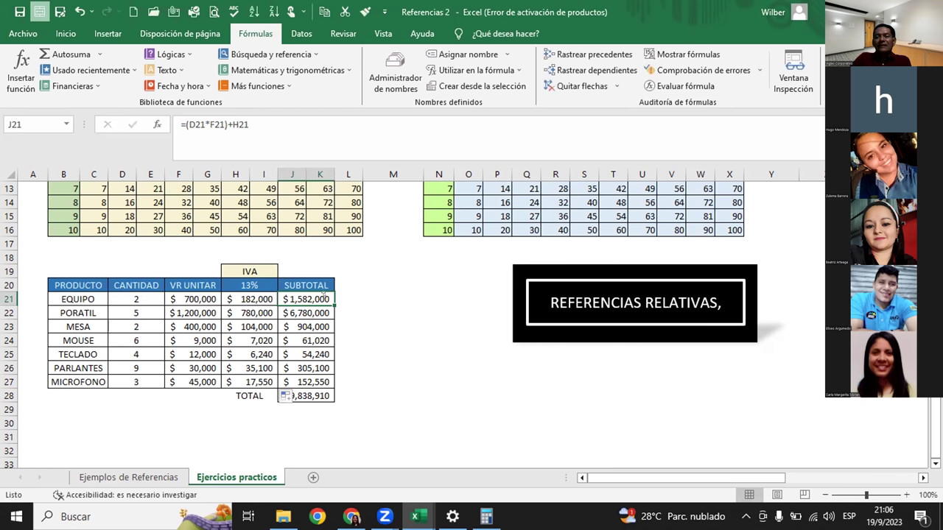